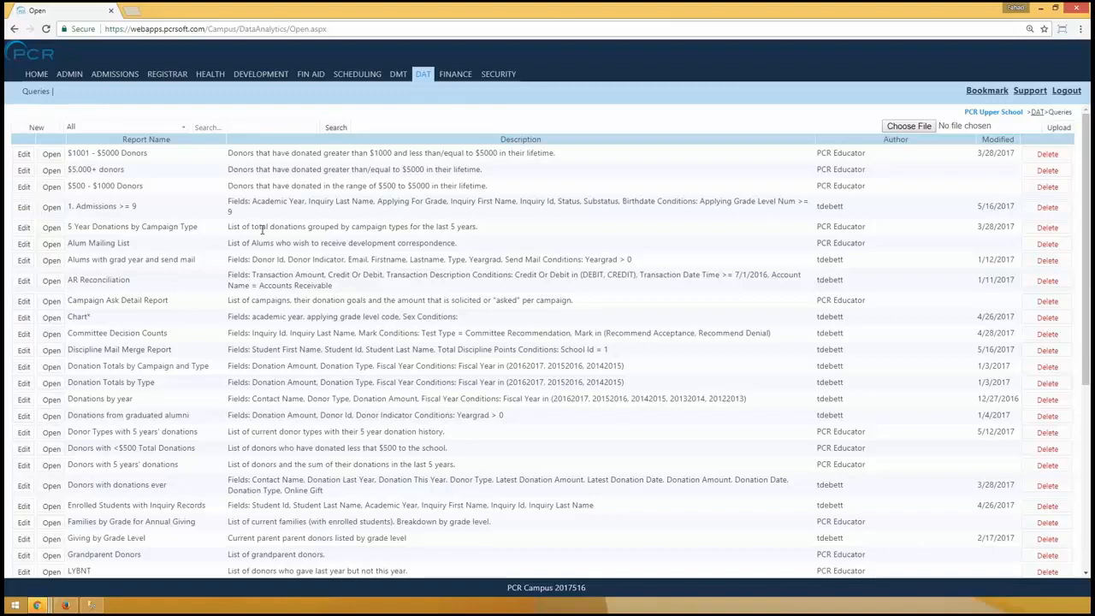
# - Filter the saved queries to PCR DAT Webinar and review the structure and results of Students Taking Classes from Teachers
pyautogui.click(178, 129)
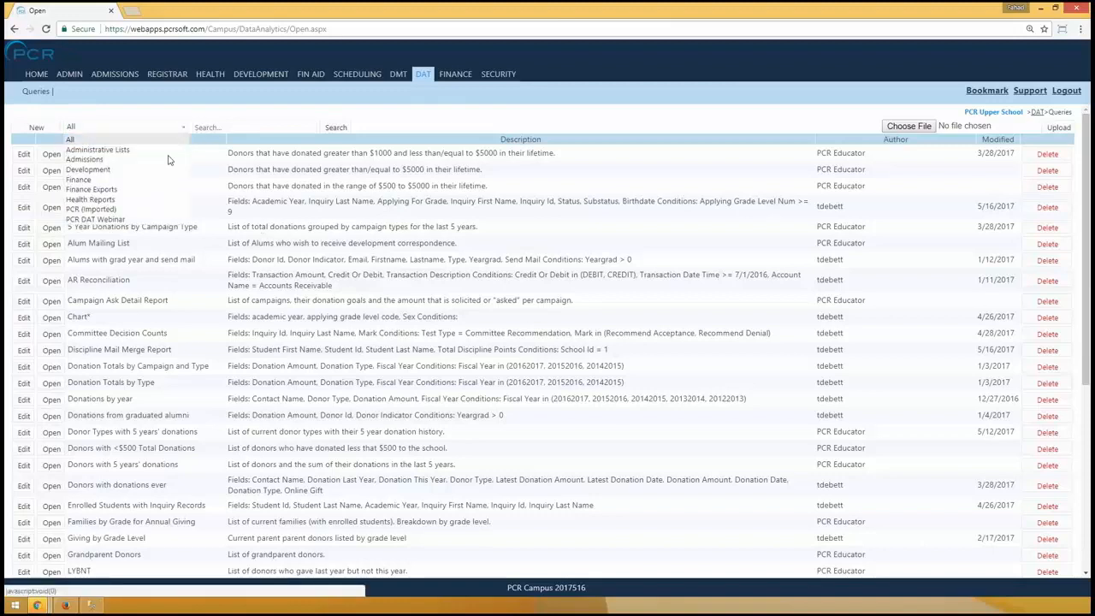
pyautogui.click(112, 219)
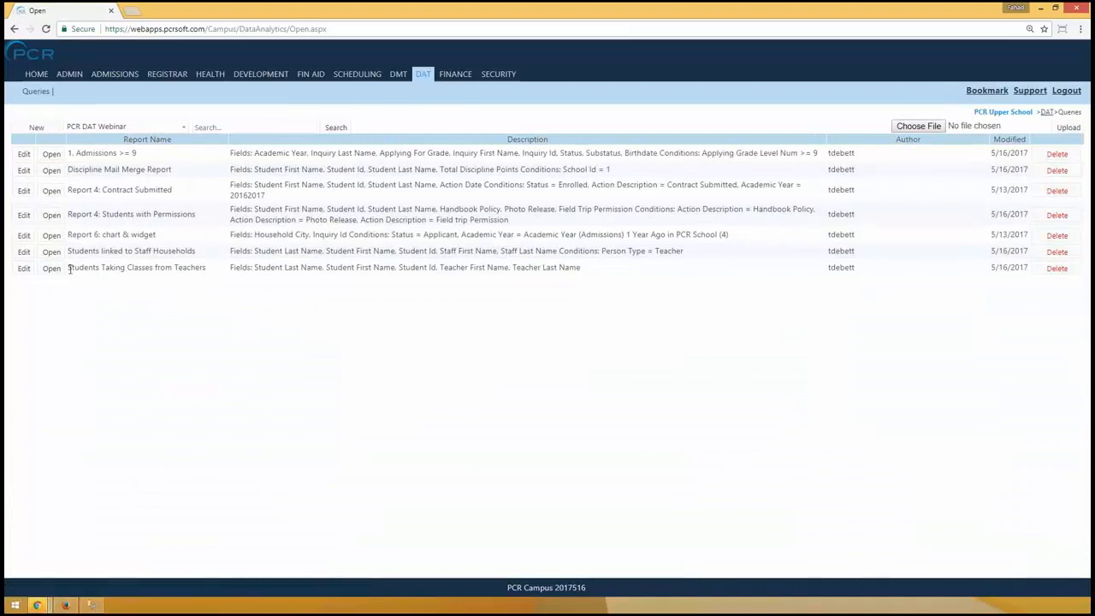
pyautogui.moveTo(71, 250); pyautogui.dragTo(192, 252)
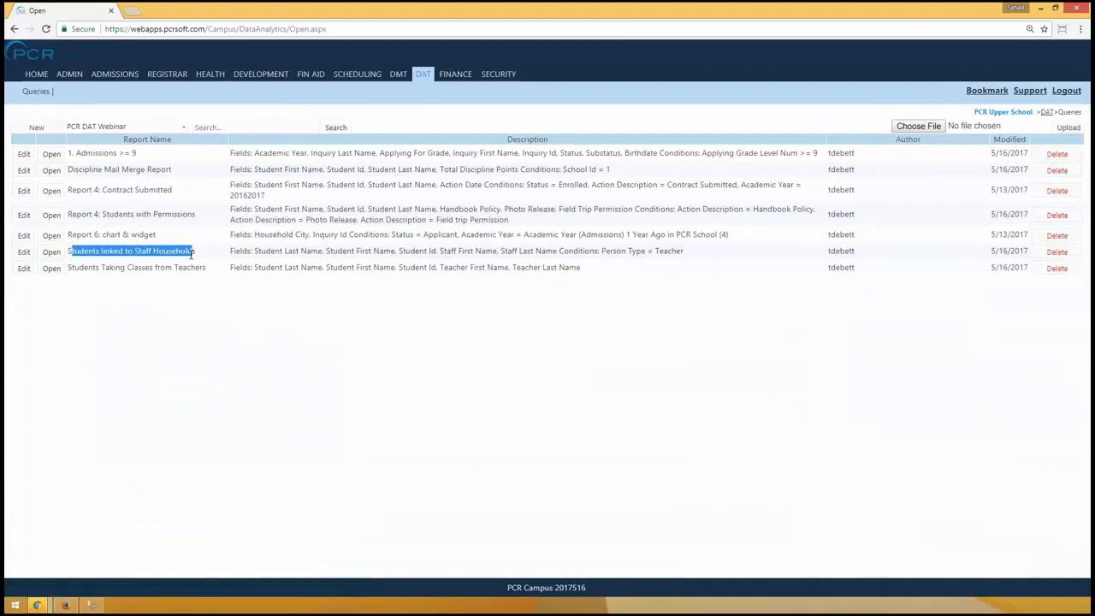
pyautogui.moveTo(78, 267); pyautogui.dragTo(227, 273)
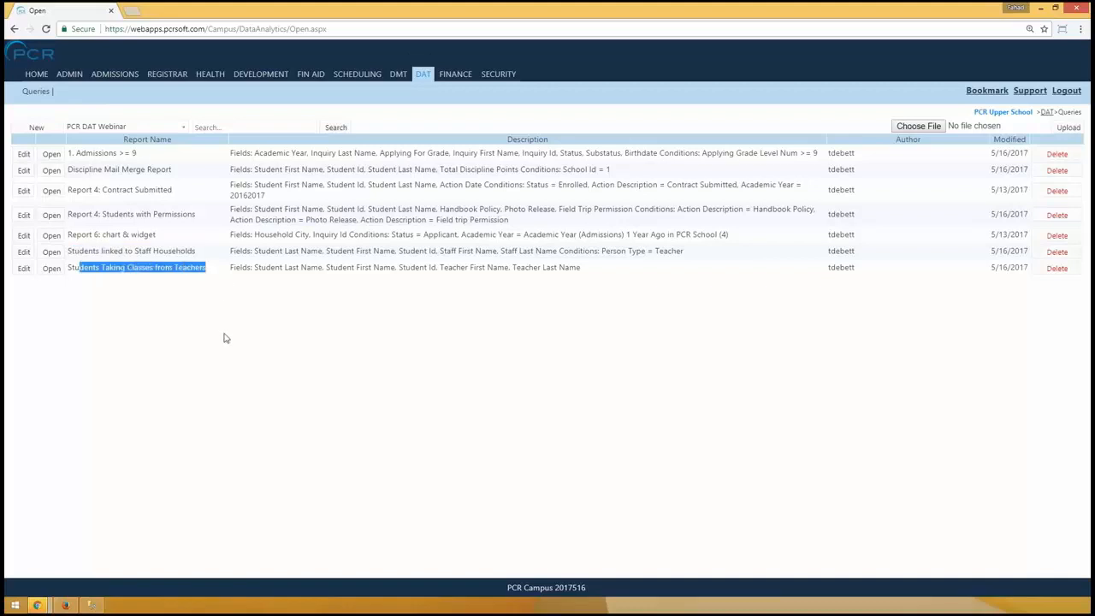
pyautogui.click(24, 268)
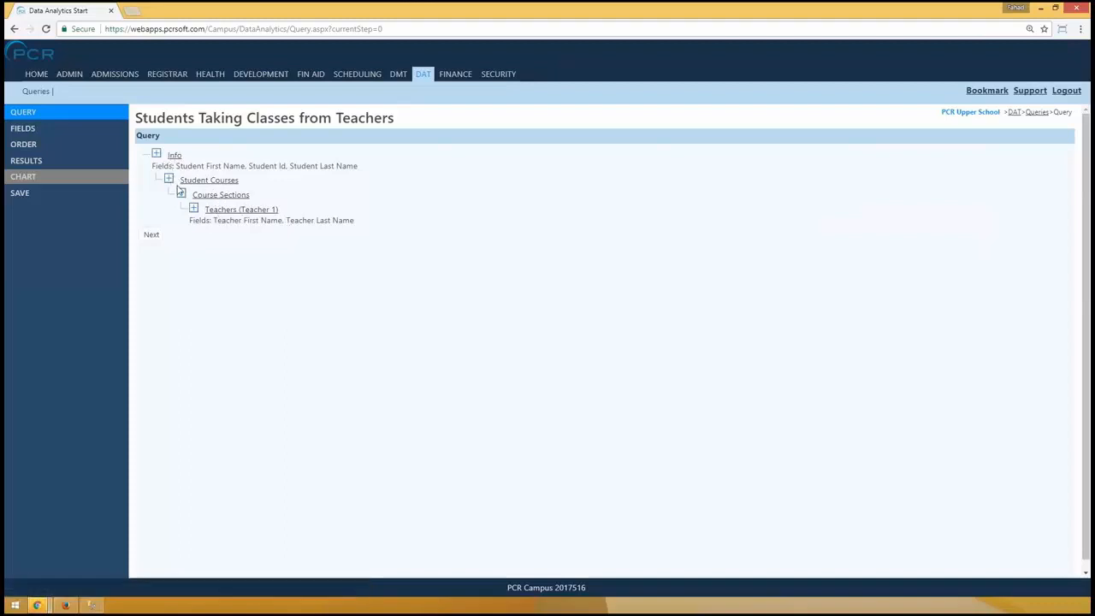
pyautogui.click(52, 165)
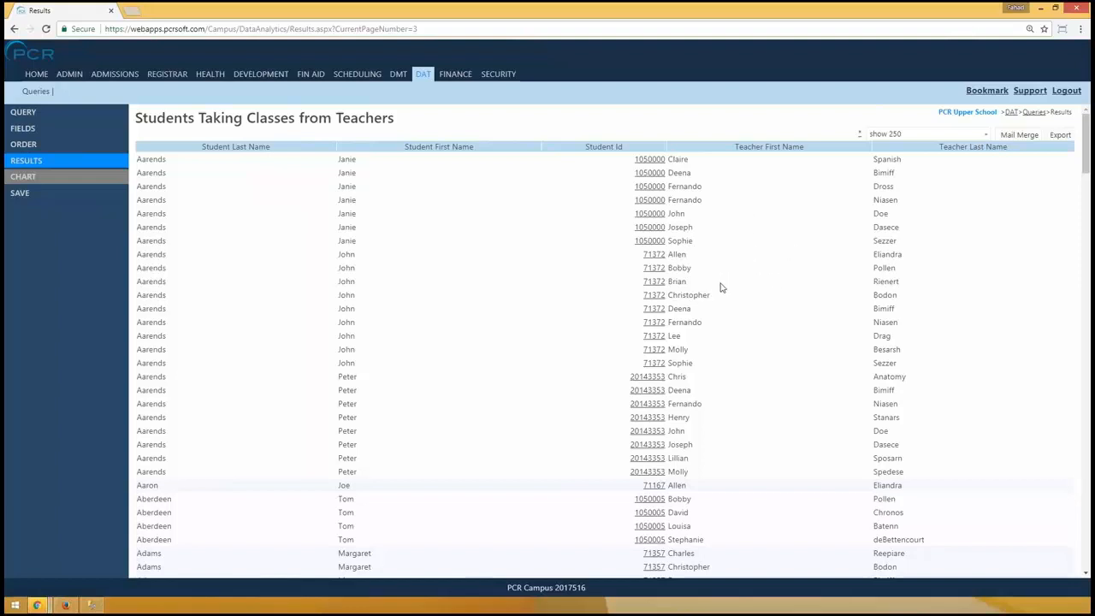
pyautogui.click(24, 113)
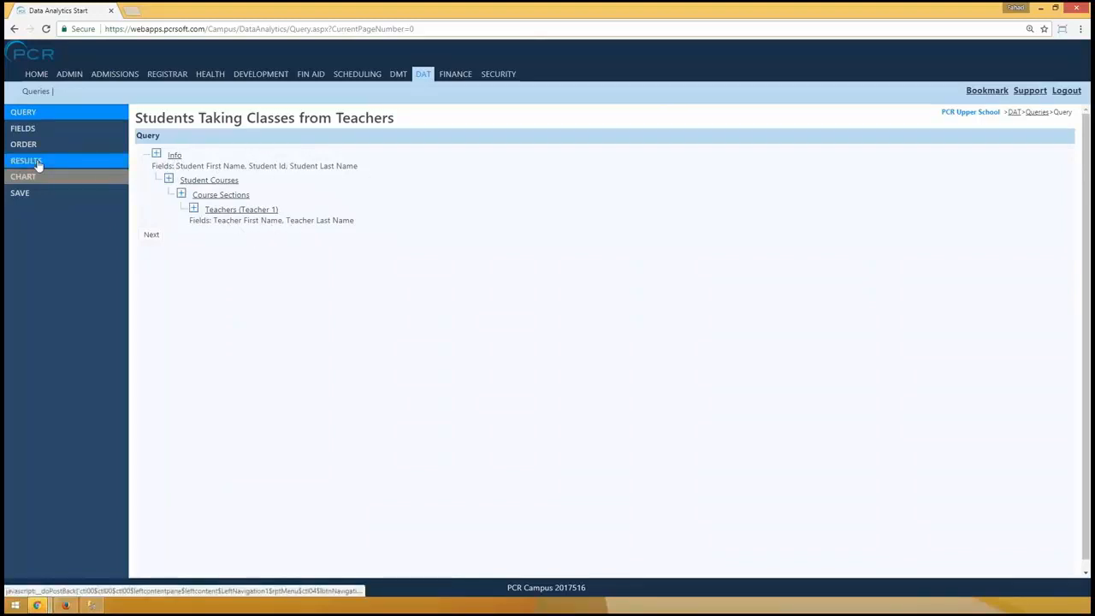
# - From the PCR DAT Webinar queries, open Students linked to Staff Households for editing and review its results
pyautogui.click(422, 75)
pyautogui.click(100, 128)
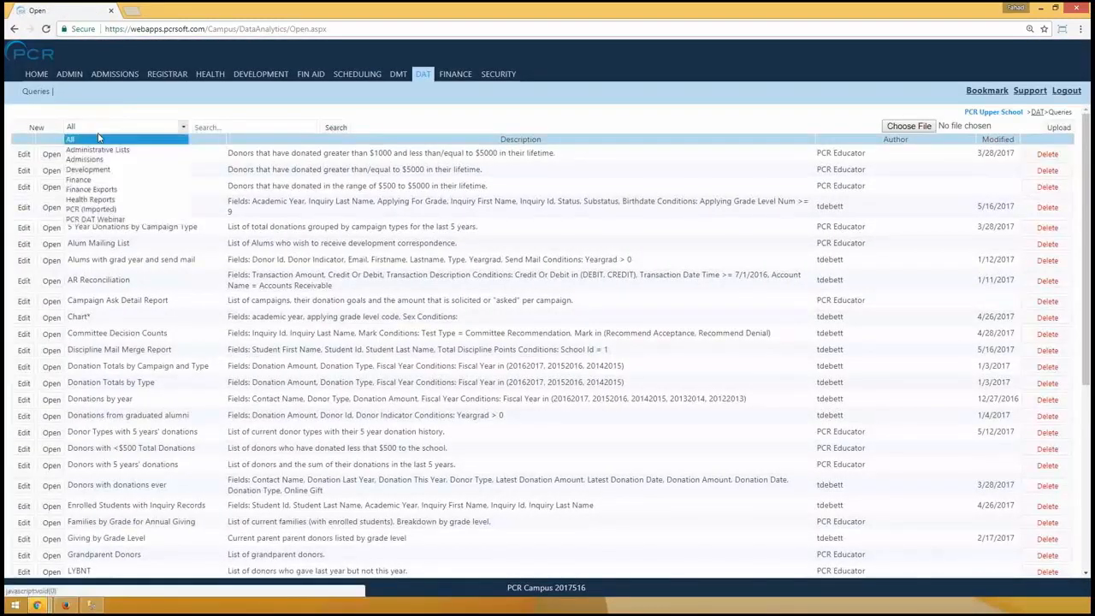
pyautogui.click(96, 220)
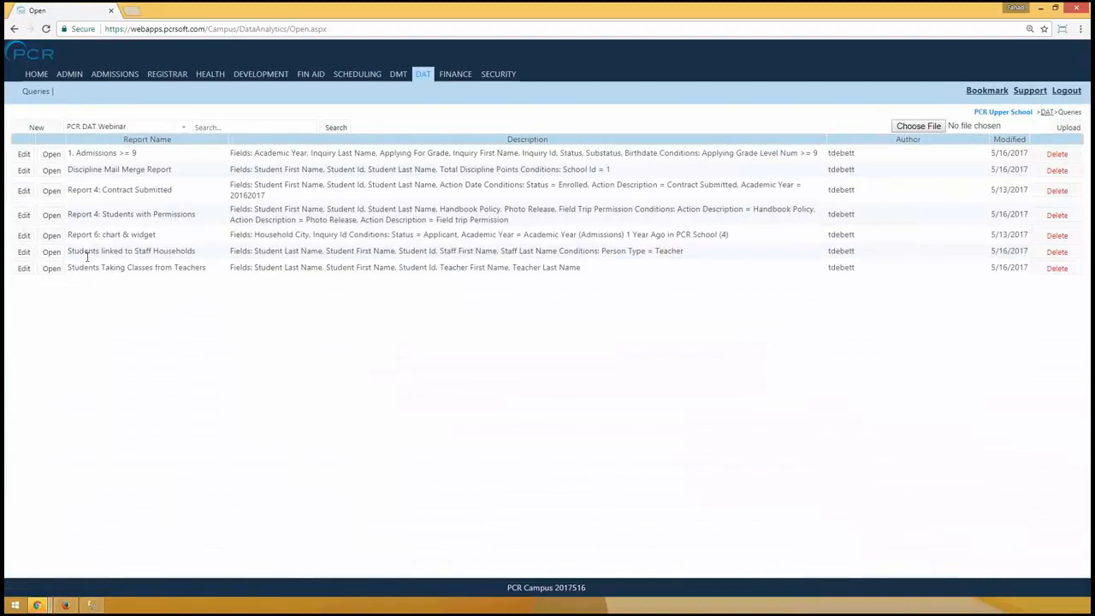
pyautogui.moveTo(109, 251); pyautogui.dragTo(203, 252)
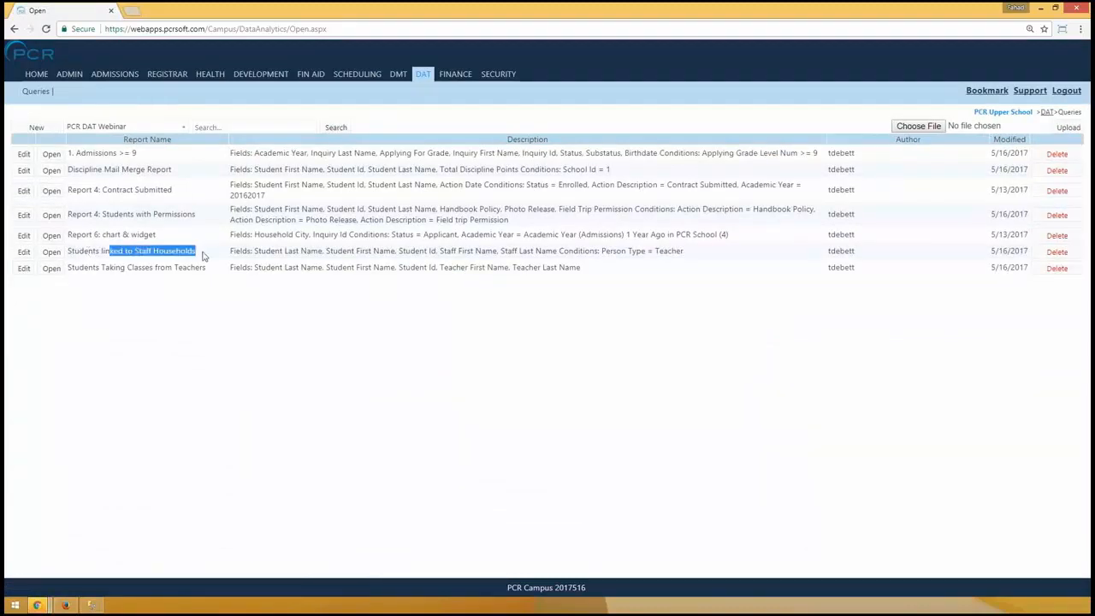
pyautogui.click(24, 252)
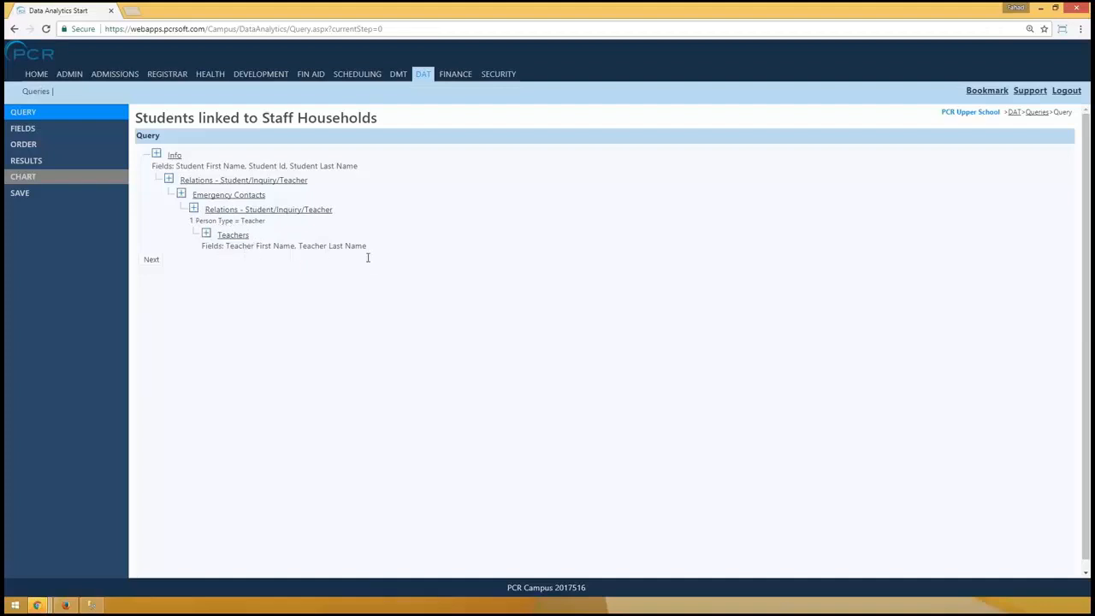
pyautogui.click(34, 162)
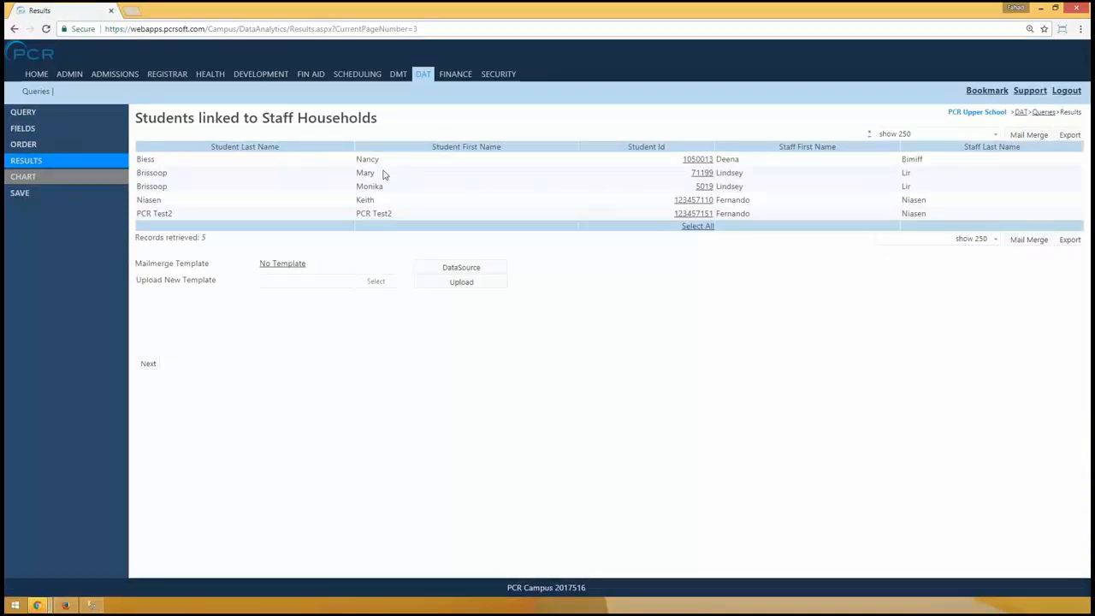
pyautogui.moveTo(727, 159); pyautogui.dragTo(950, 161)
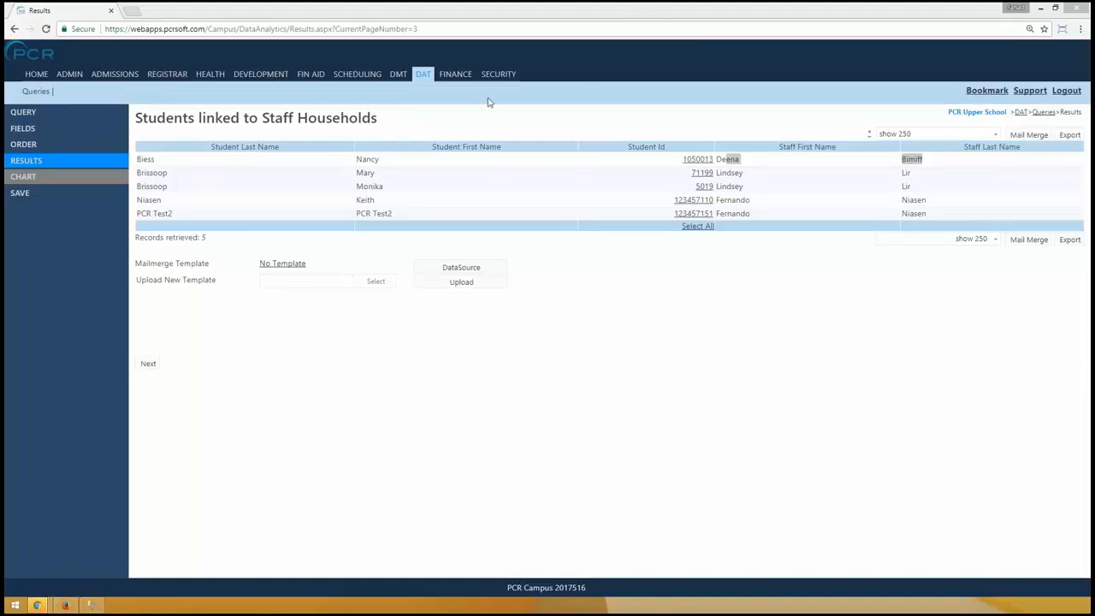
# - Start a new data analytics query with the Info table from the Students category
pyautogui.click(425, 79)
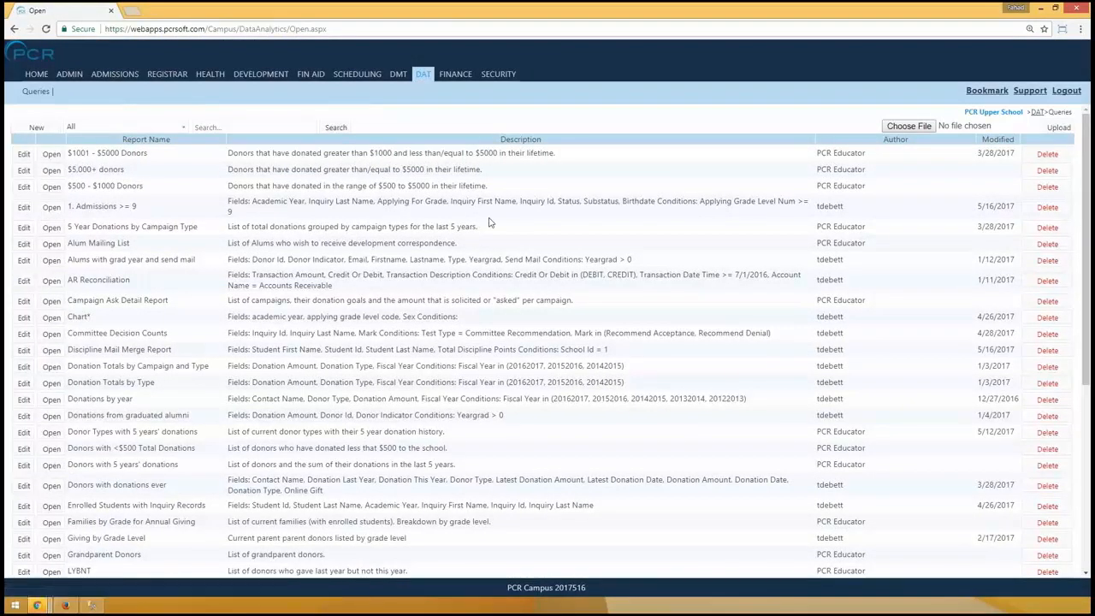
pyautogui.click(38, 128)
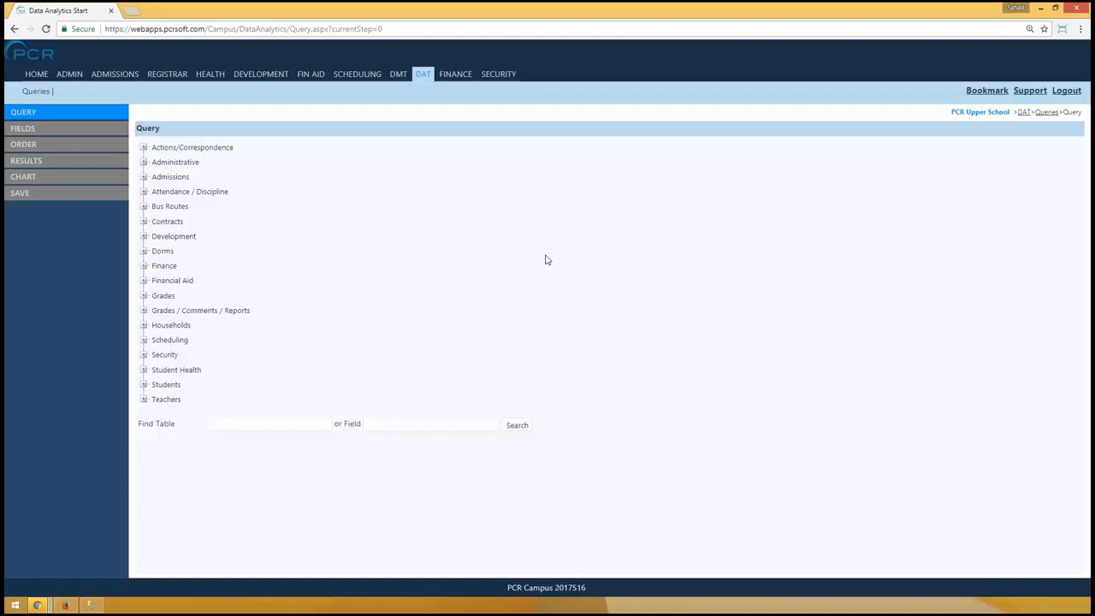
pyautogui.click(144, 385)
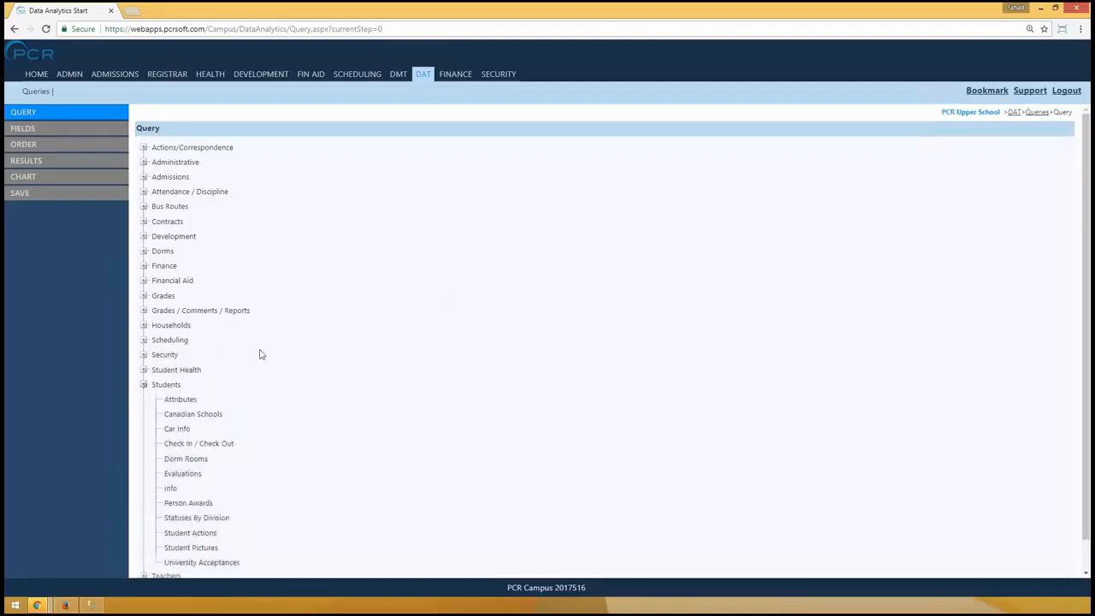
pyautogui.scroll(-1, 397, 295)
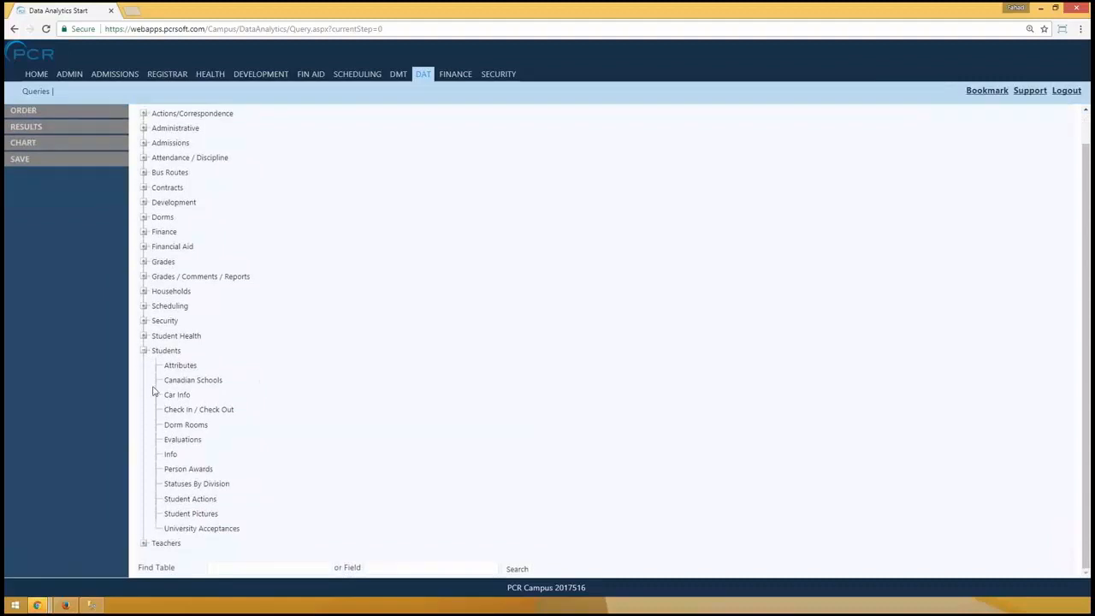
pyautogui.click(160, 352)
pyautogui.click(170, 457)
pyautogui.doubleClick(170, 457)
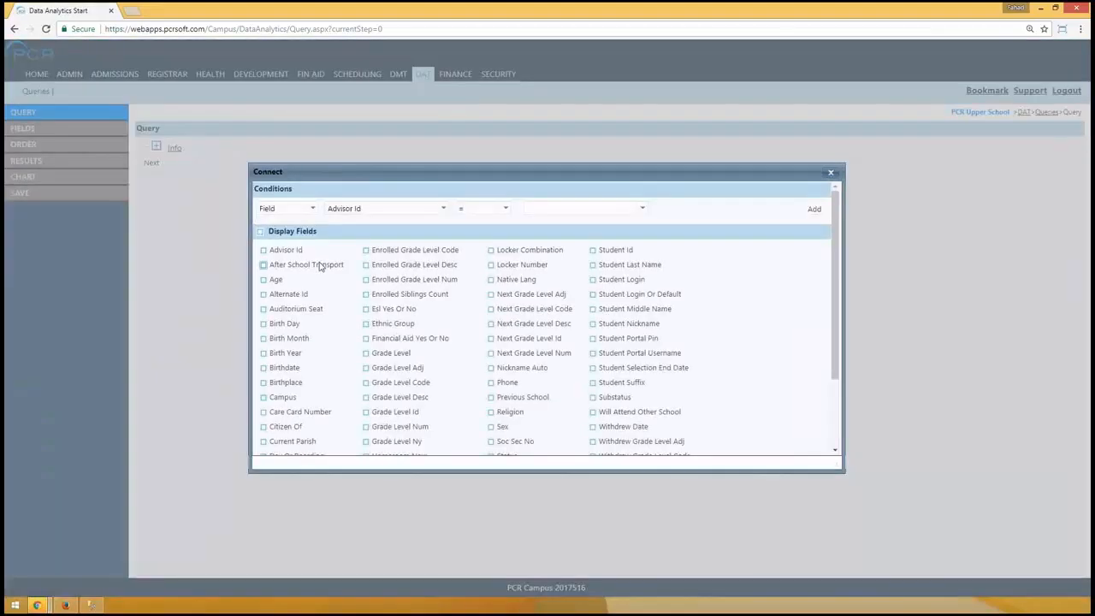
# - Look through the student Info table's display fields and delete the table from the query, collapsing the Students category
pyautogui.scroll(-3, 319, 267)
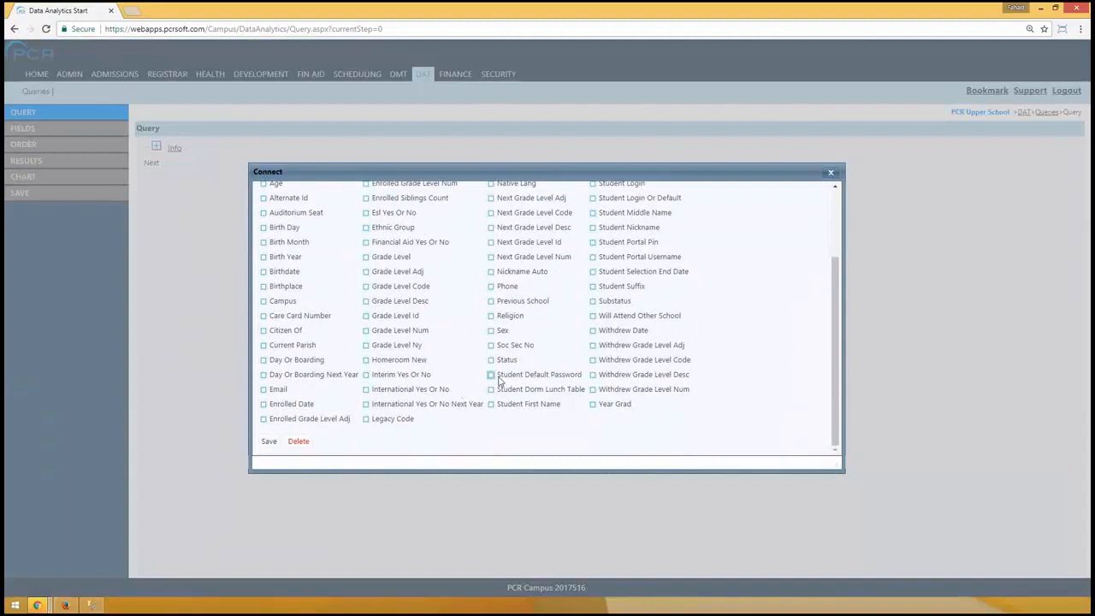
pyautogui.scroll(3, 499, 381)
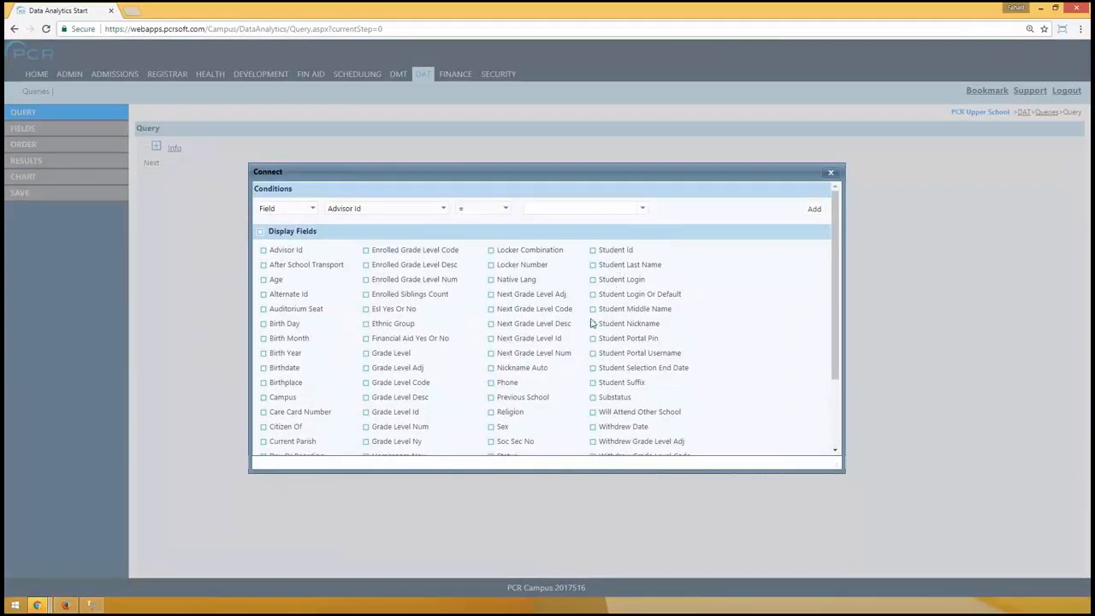
pyautogui.scroll(-3, 591, 324)
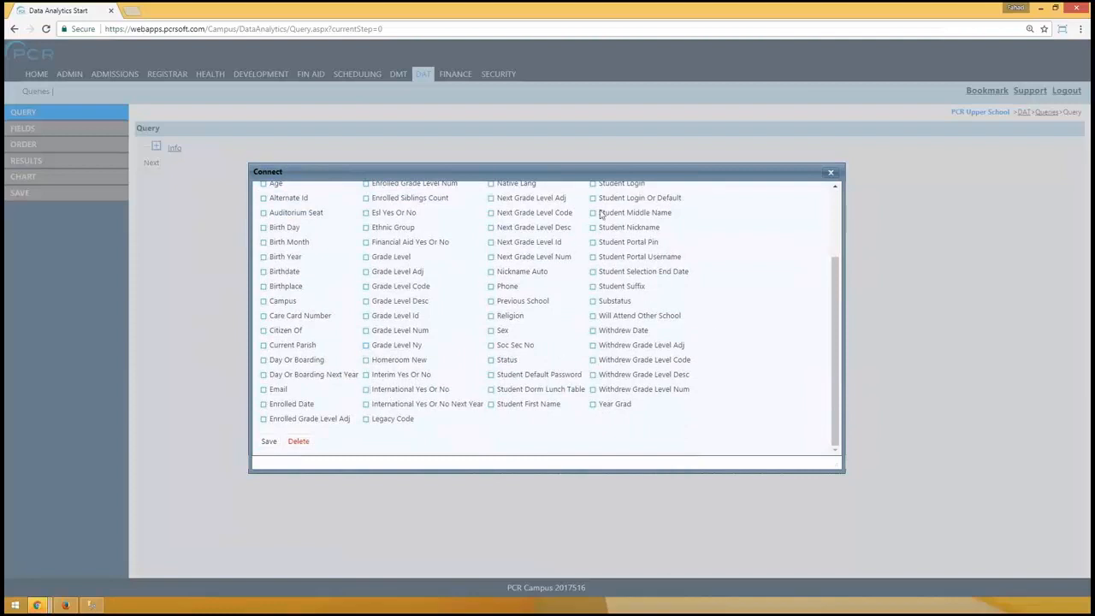
pyautogui.click(297, 444)
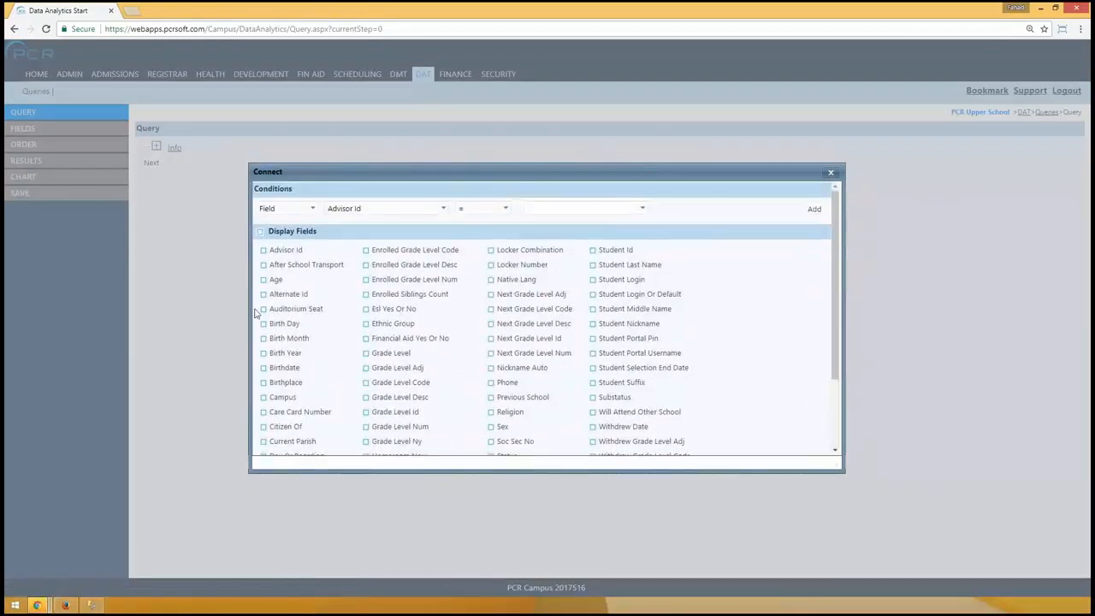
pyautogui.scroll(-2, 354, 389)
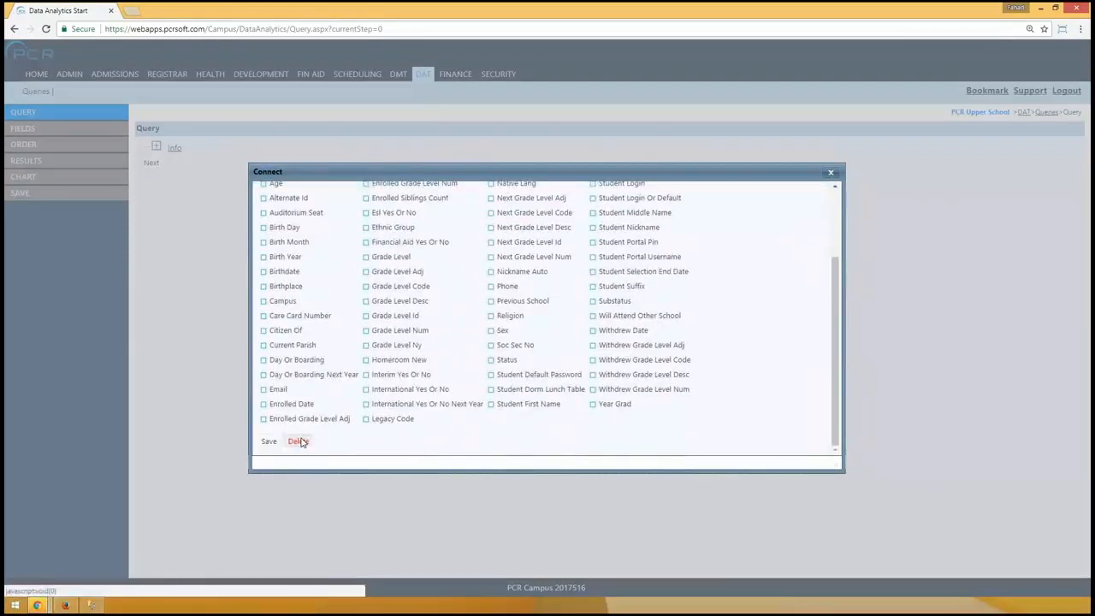
pyautogui.click(299, 441)
pyautogui.scroll(-1, 347, 448)
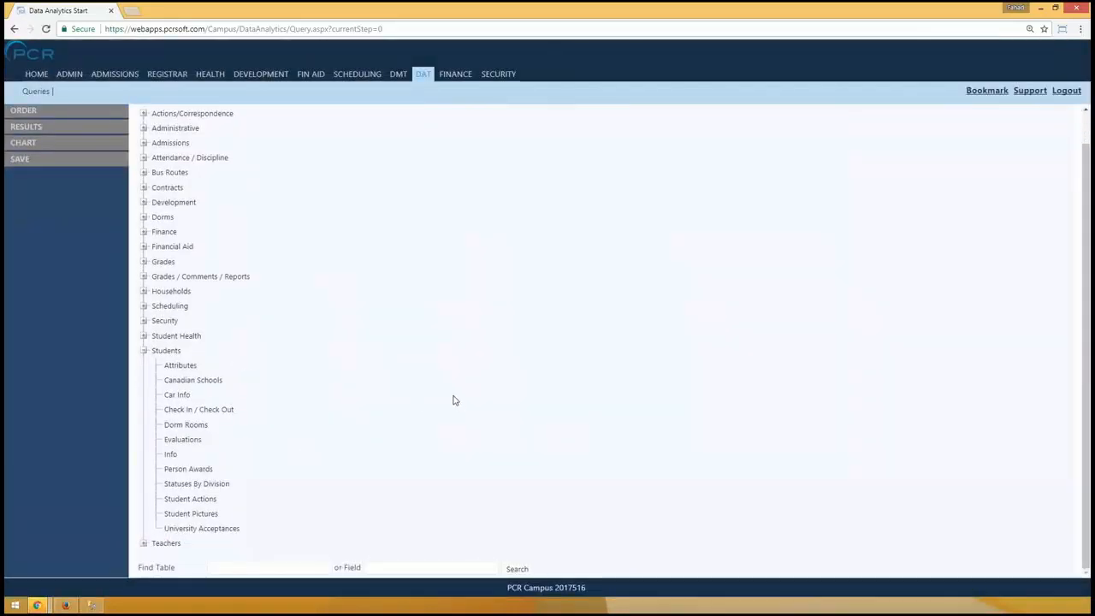
pyautogui.click(144, 352)
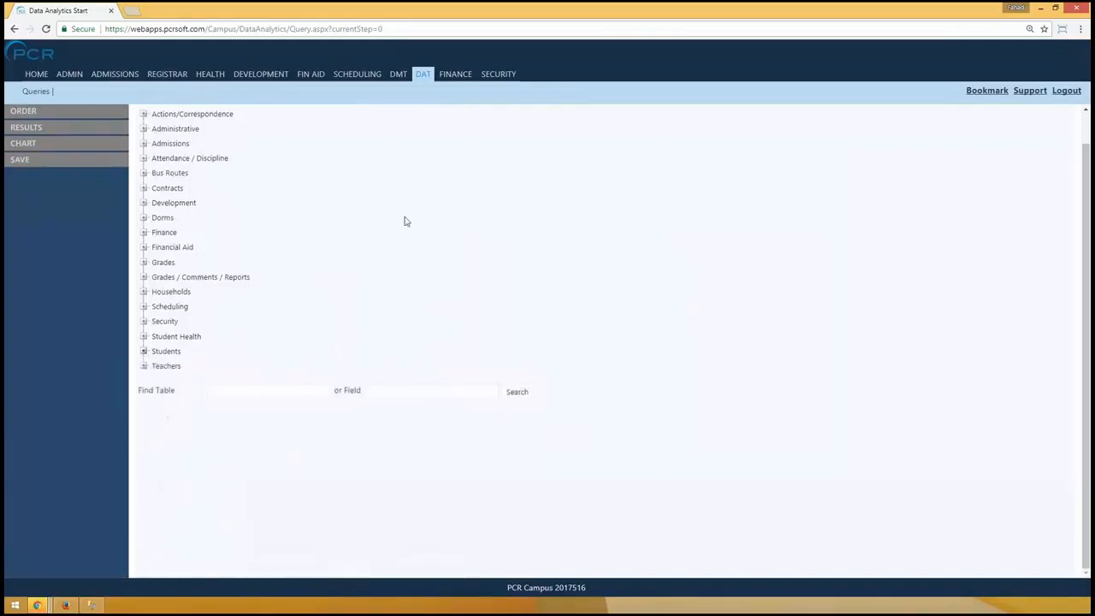
# - Add the Inquiries table from the Admissions category, look through its display fields, and delete it from the query
pyautogui.click(143, 178)
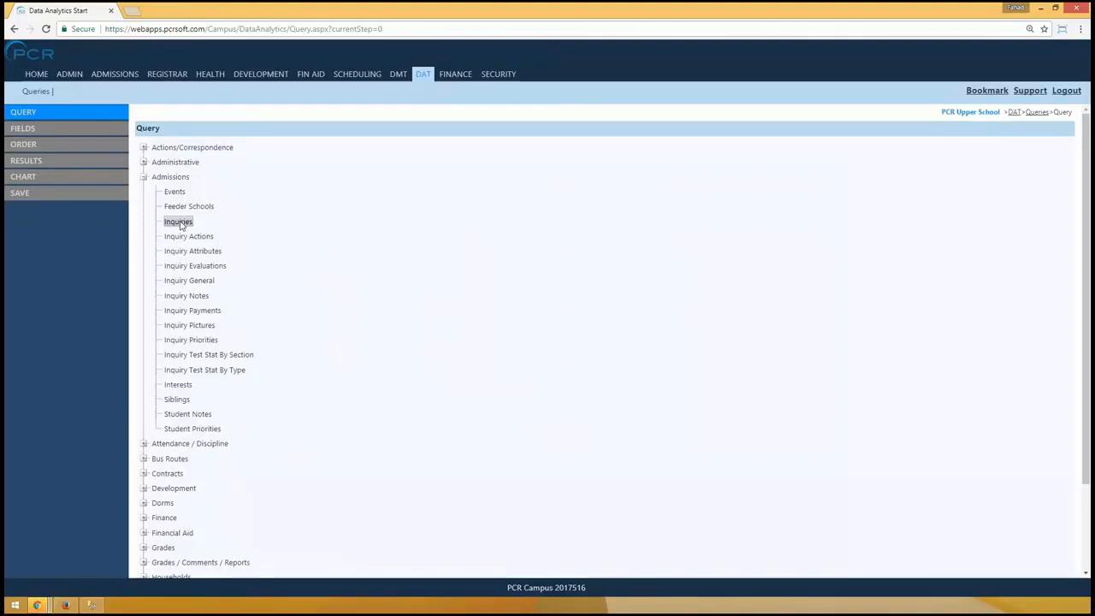
pyautogui.click(179, 222)
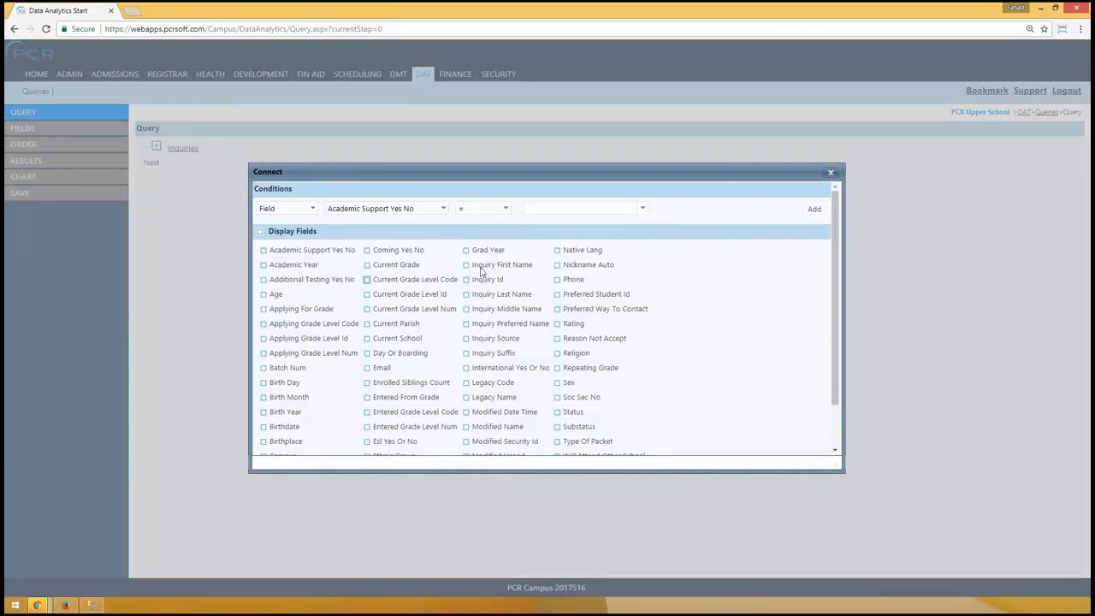
pyautogui.scroll(-2, 641, 379)
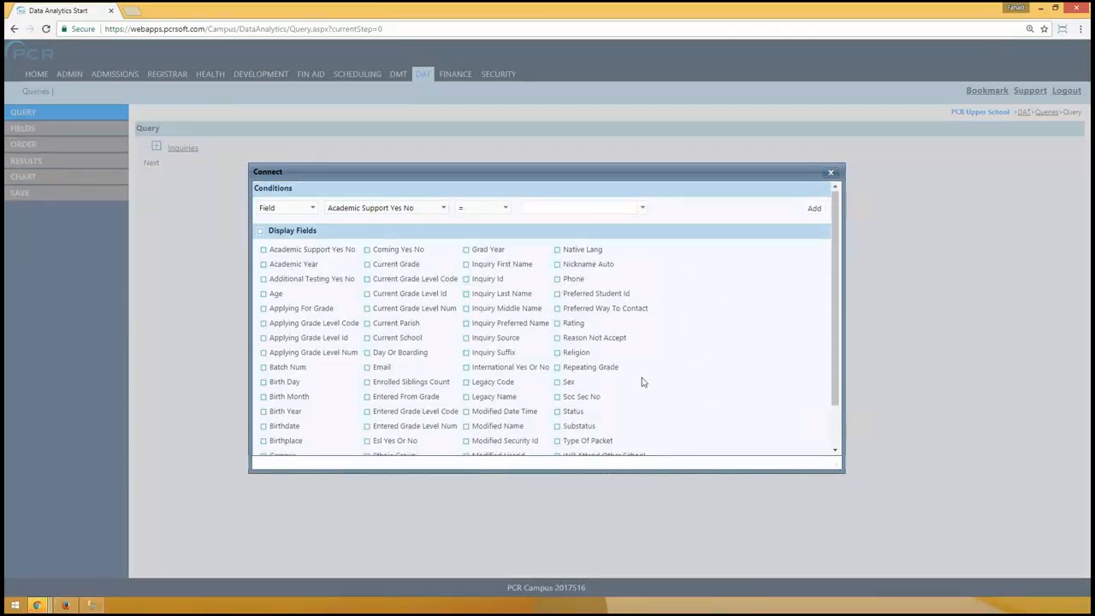
pyautogui.click(298, 442)
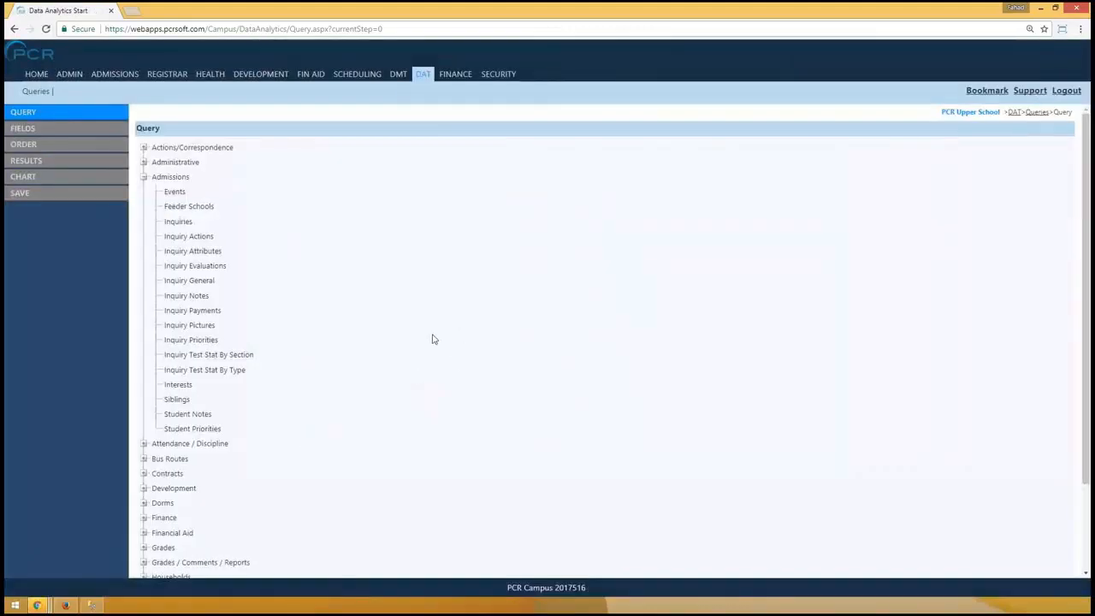
pyautogui.click(144, 177)
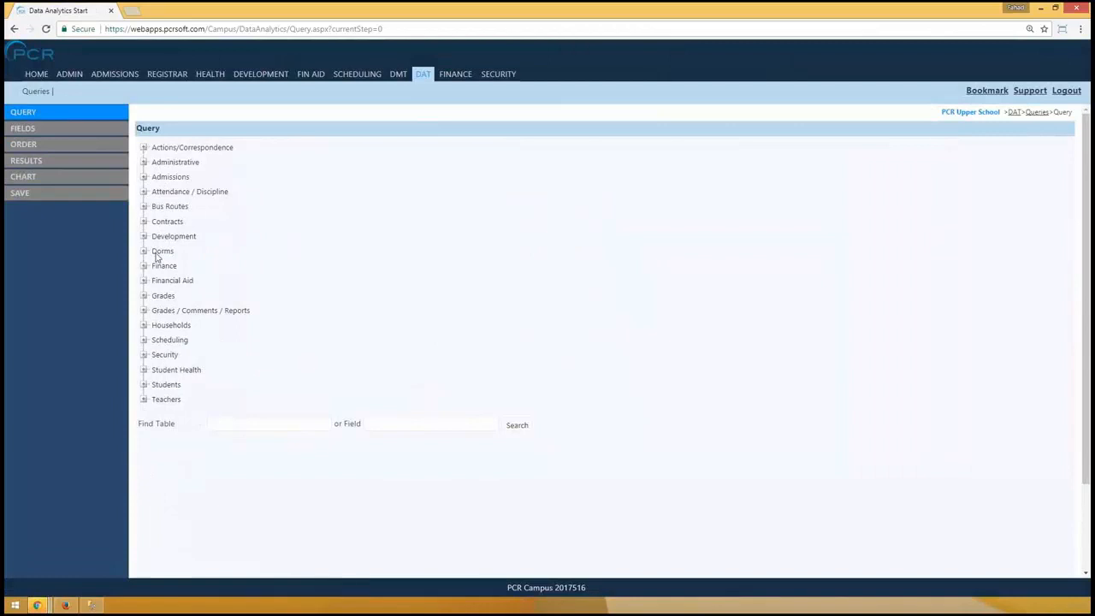
# - Add the Households table from the Households category, look through its display fields, and delete it from the query, collapsing the category
pyautogui.click(144, 325)
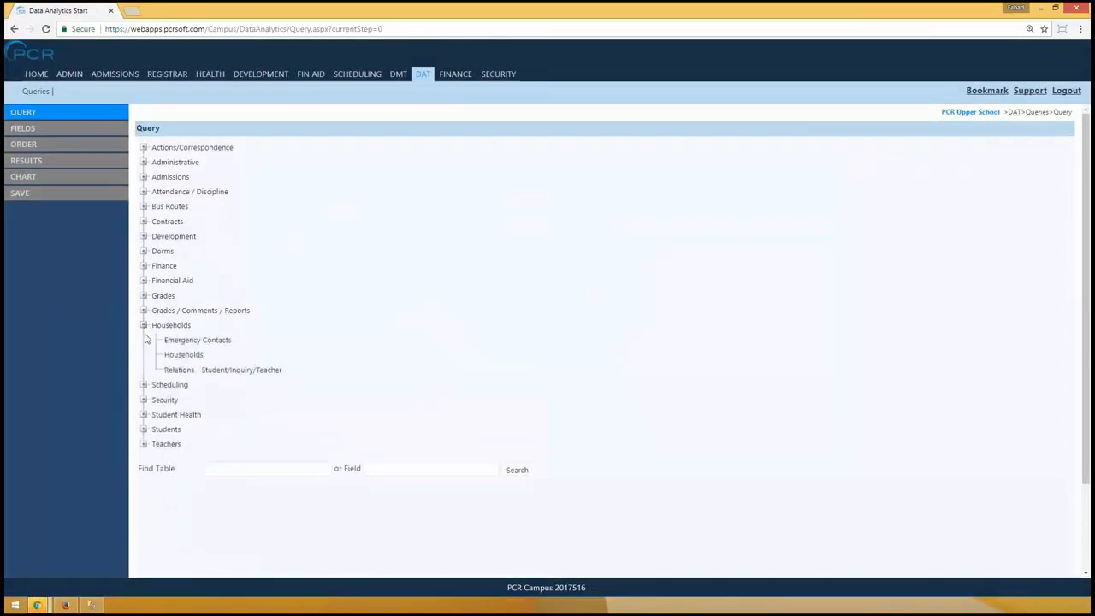
pyautogui.click(184, 355)
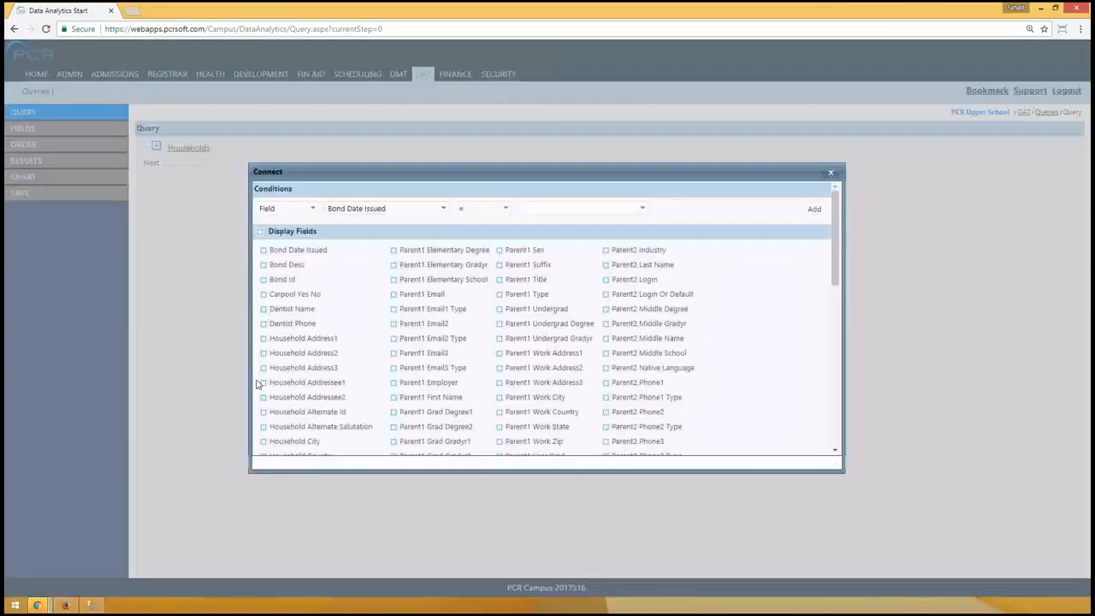
pyautogui.scroll(-5, 582, 343)
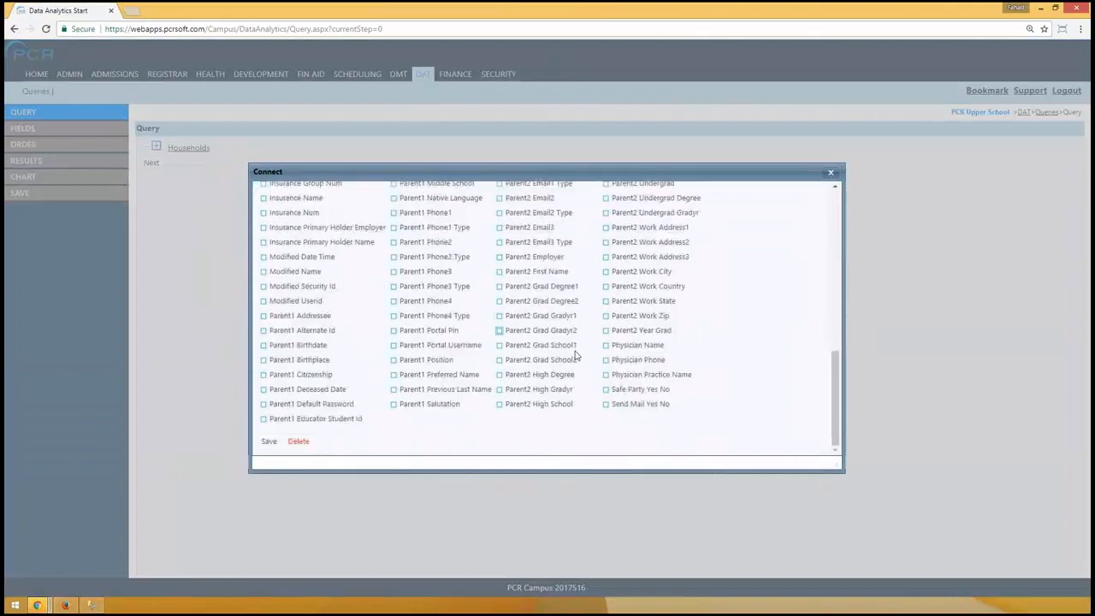
pyautogui.scroll(5, 516, 395)
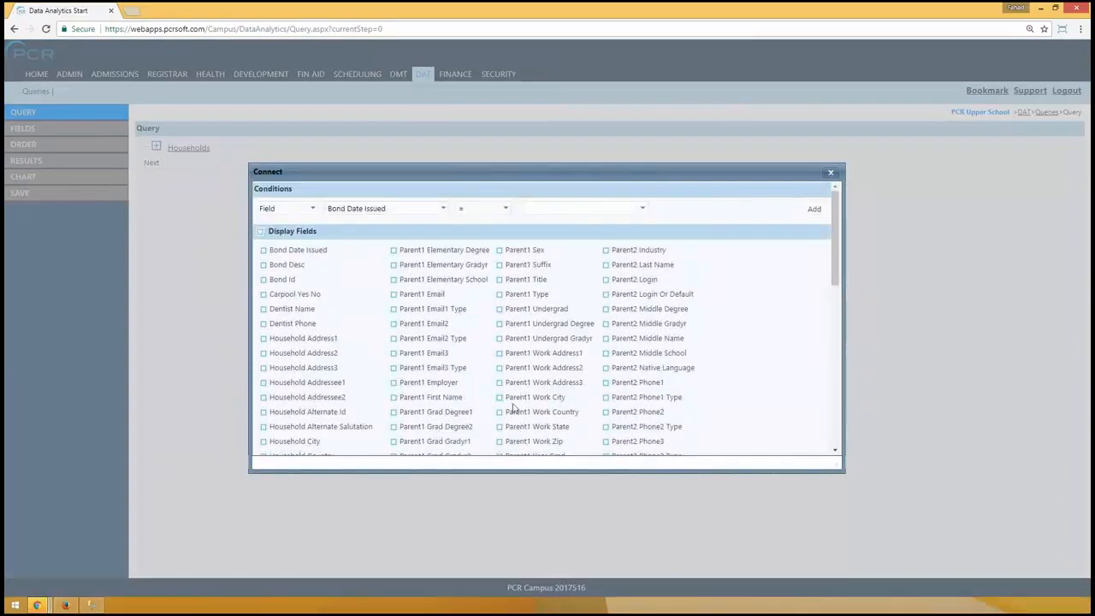
pyautogui.scroll(-1, 431, 225)
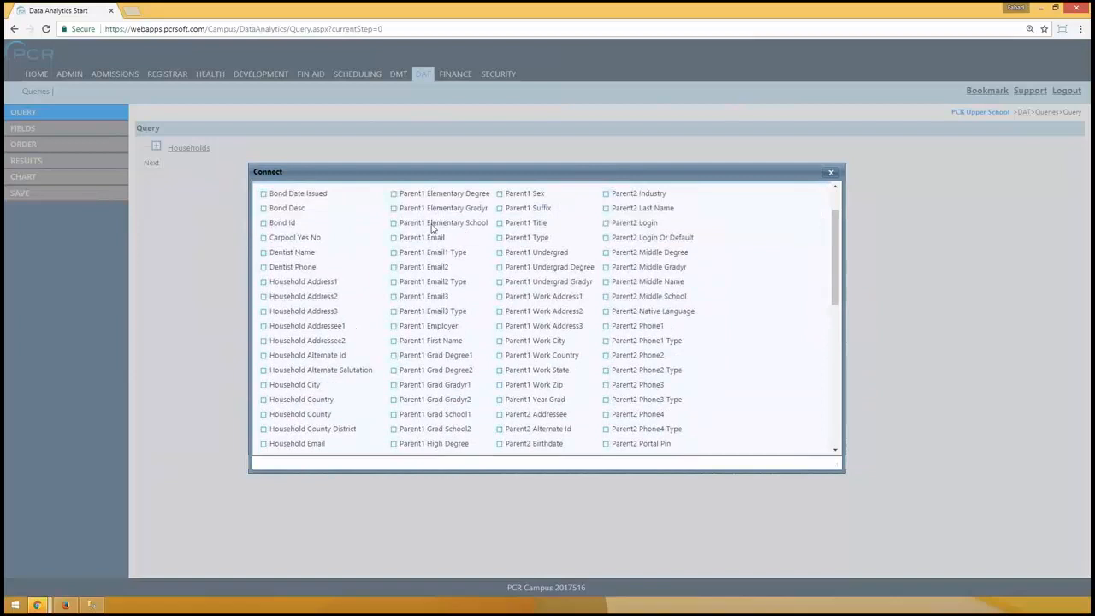
pyautogui.scroll(-5, 761, 367)
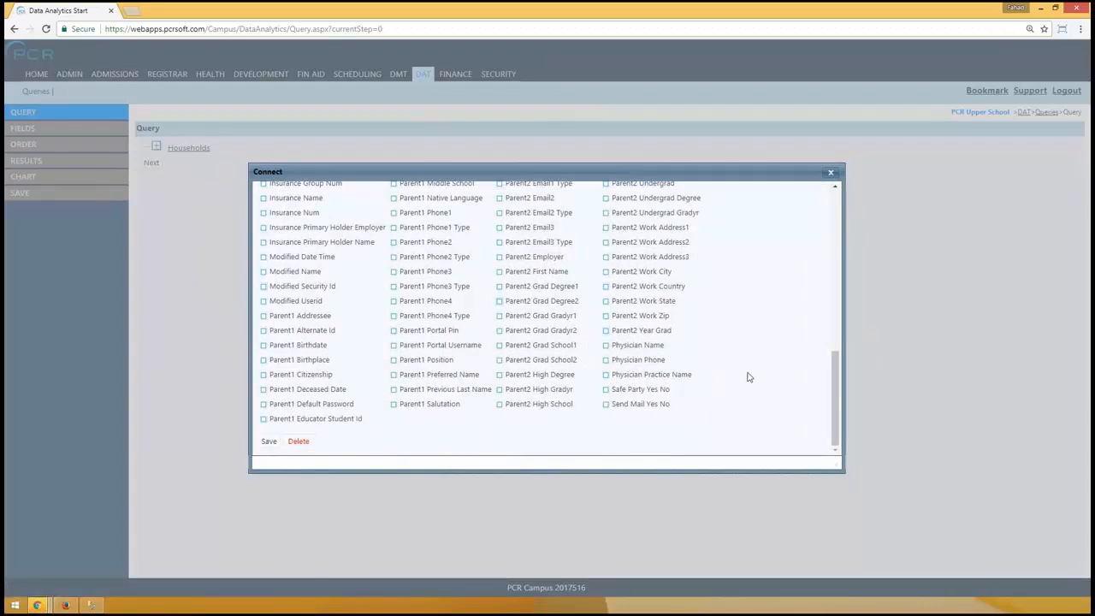
pyautogui.click(299, 442)
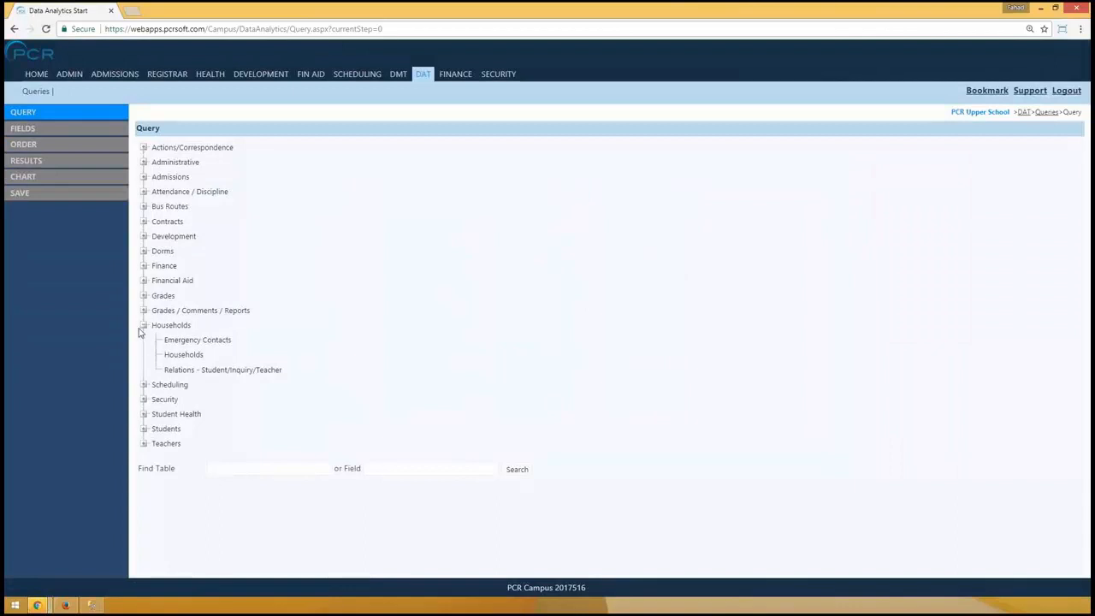
pyautogui.click(143, 325)
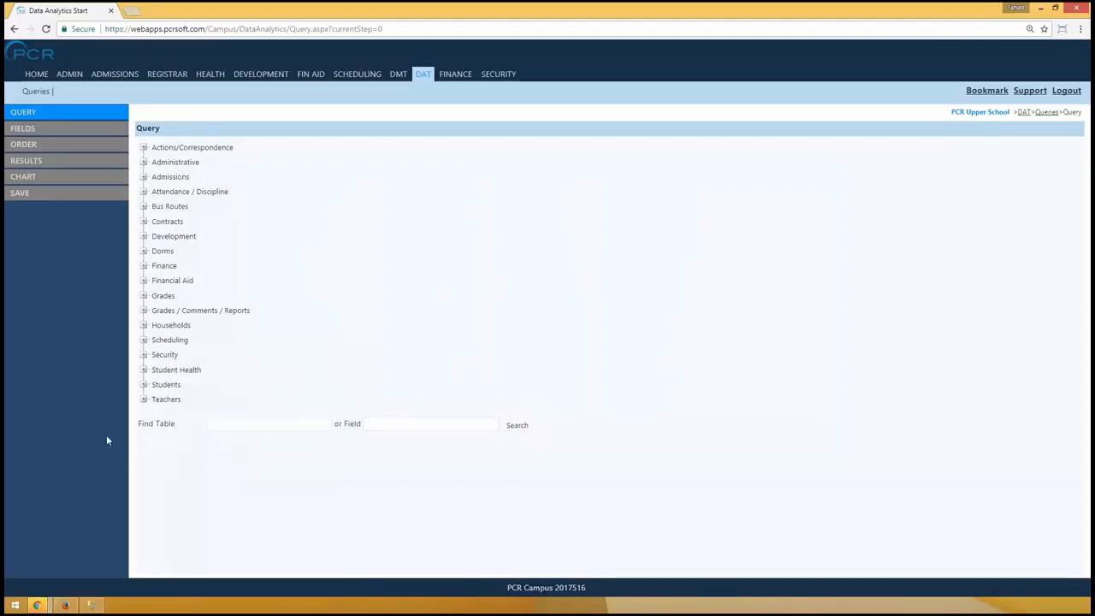
# - Search the available tables for the field "student first name"
pyautogui.moveTo(165, 424); pyautogui.dragTo(573, 443)
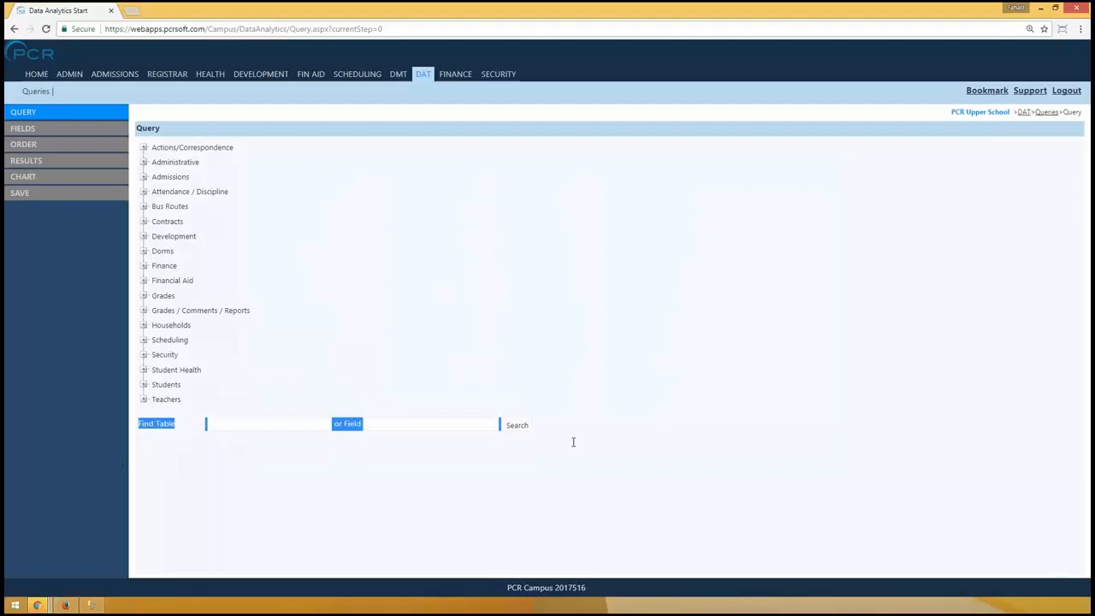
pyautogui.click(563, 521)
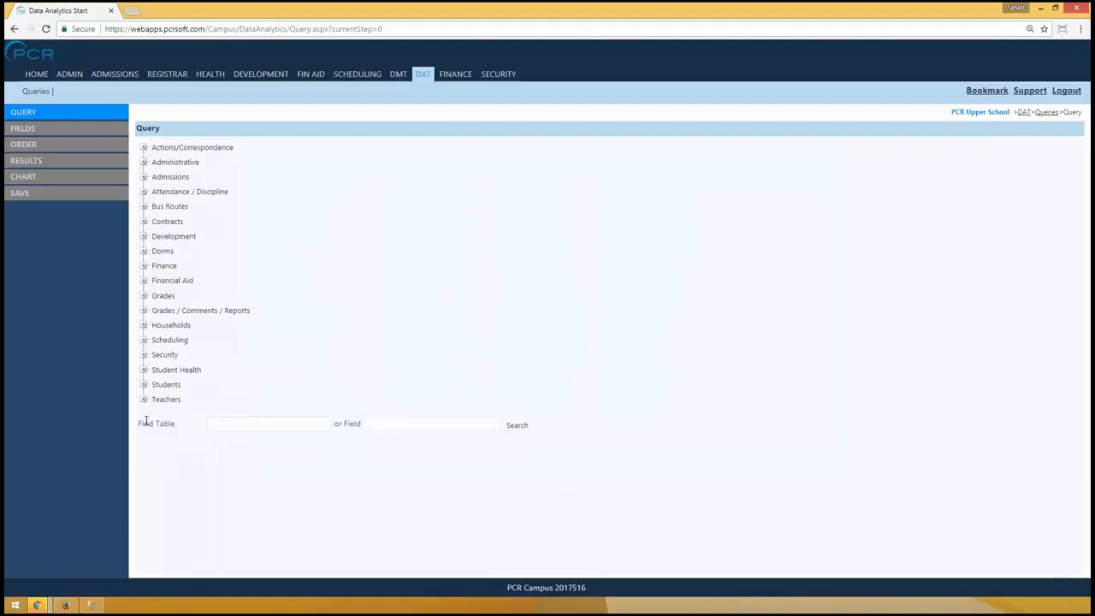
pyautogui.click(223, 423)
pyautogui.click(360, 399)
pyautogui.click(385, 423)
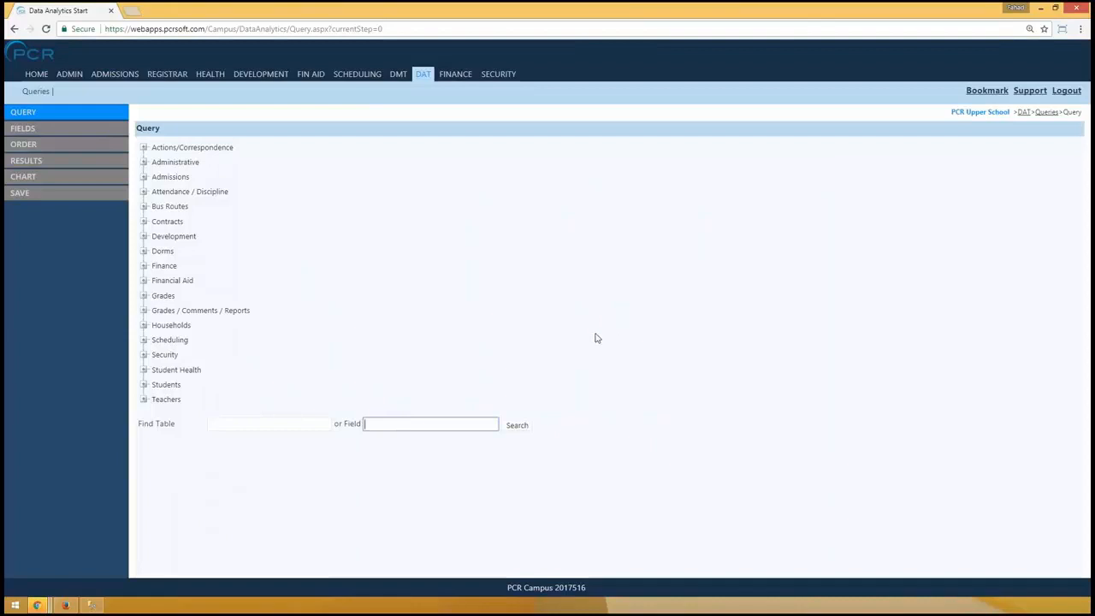
pyautogui.write('st')
pyautogui.click(519, 427)
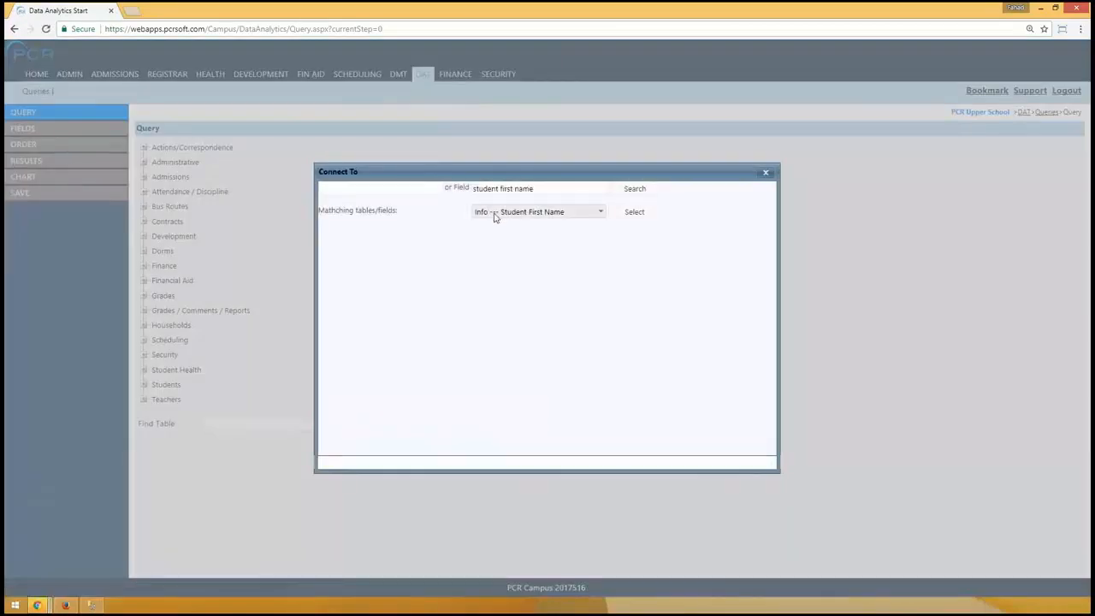
# - Select the matching entry Info --- Student First Name, look through the Info table's display fields, and delete the table from the query
pyautogui.click(477, 214)
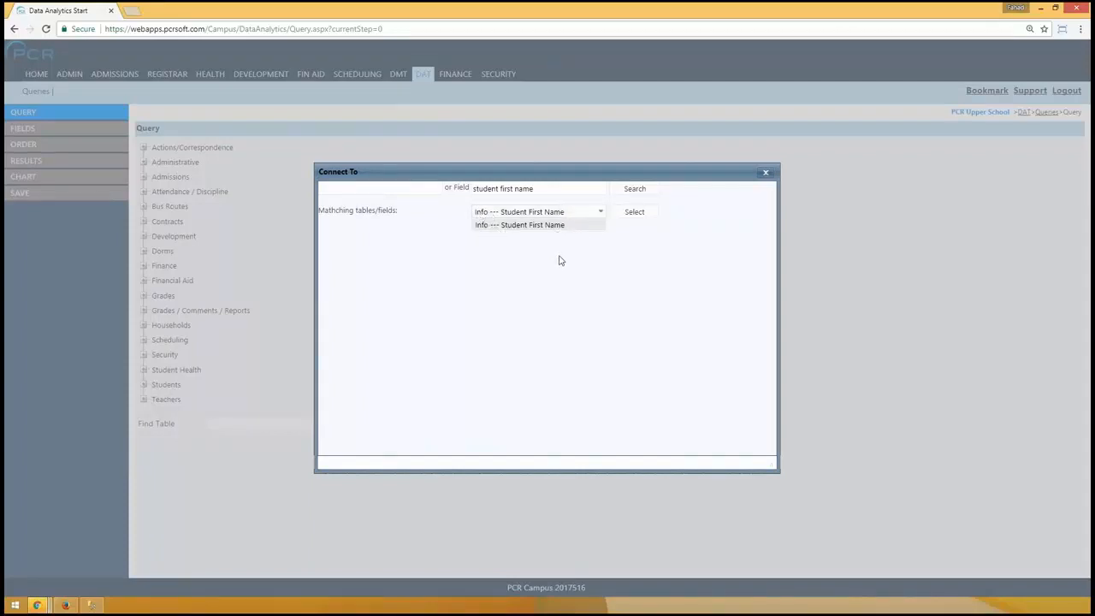
pyautogui.click(521, 223)
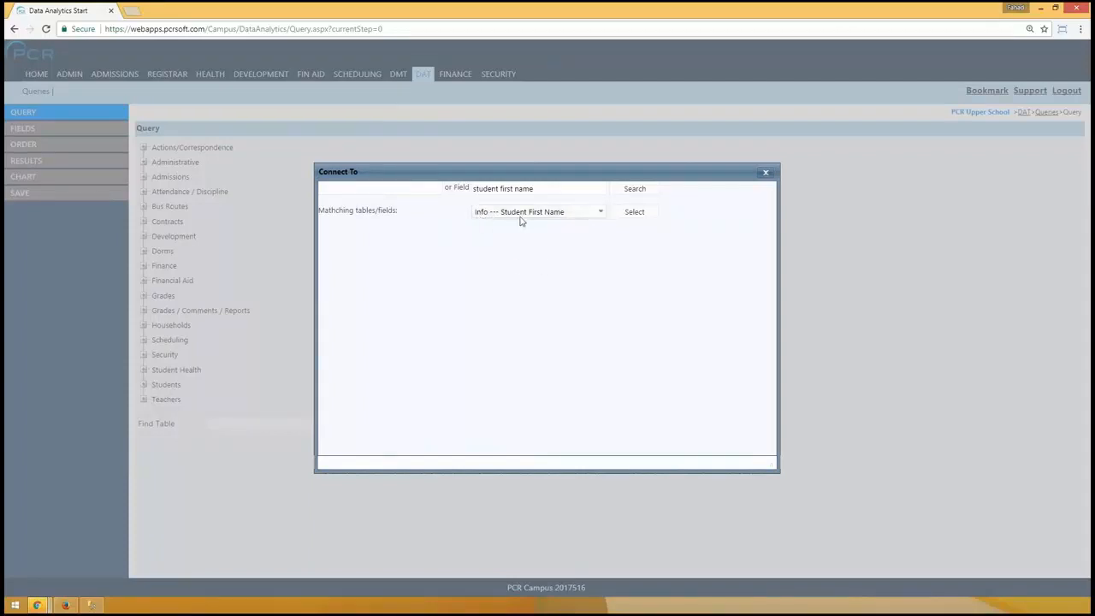
pyautogui.click(634, 211)
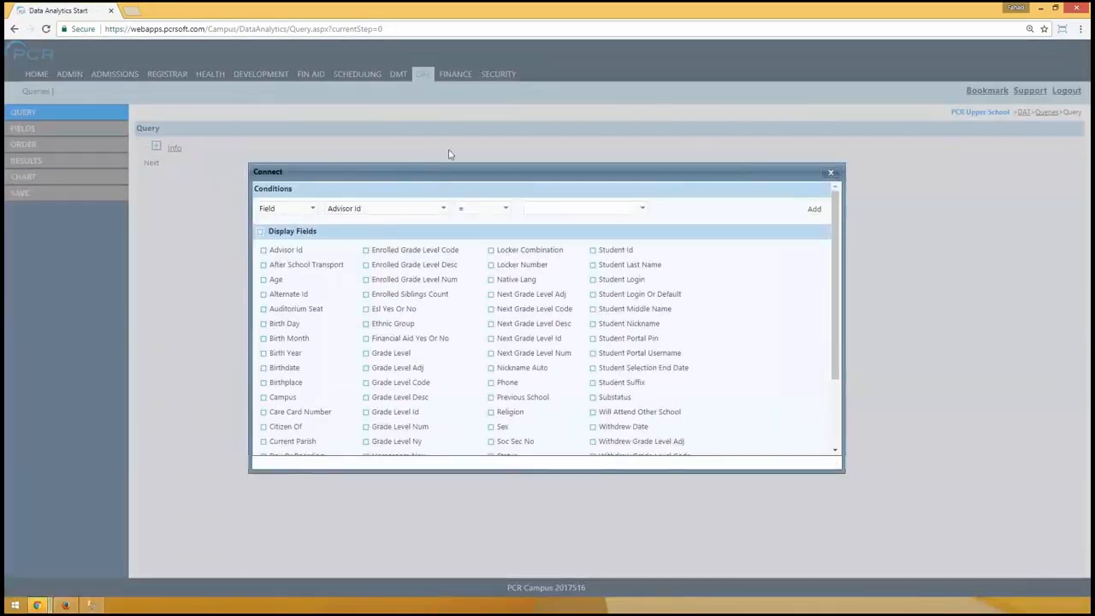
pyautogui.scroll(-2, 666, 292)
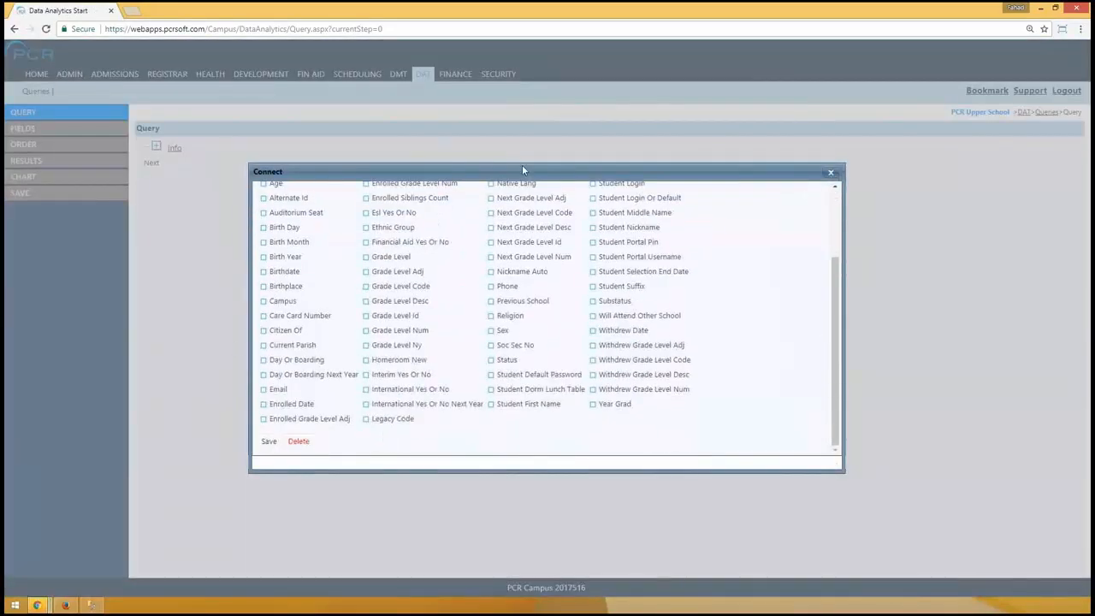
pyautogui.click(296, 441)
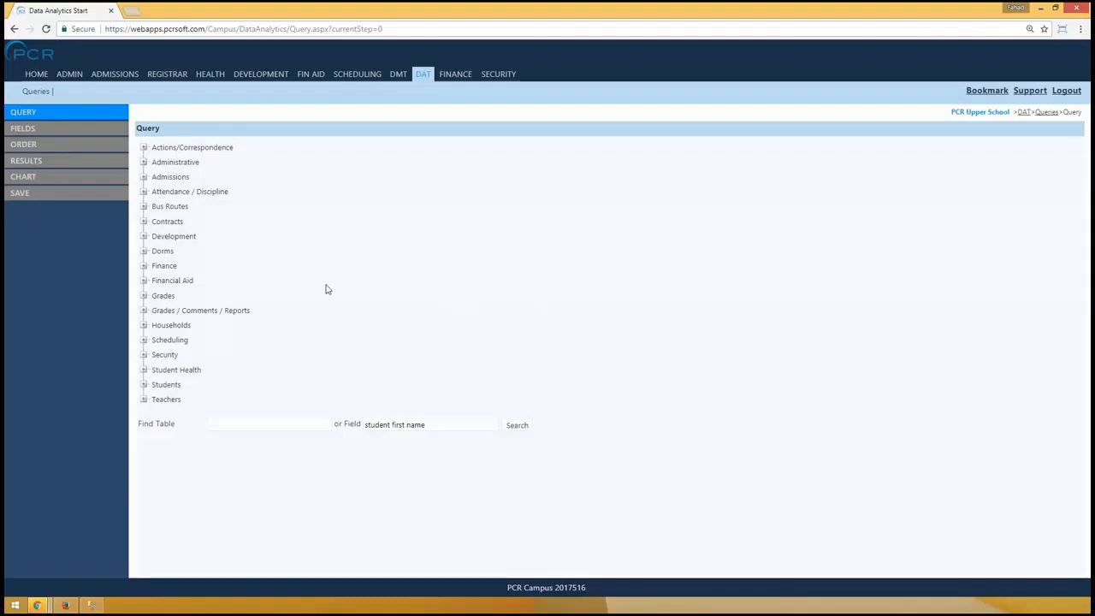
# - Look through the tables listed under the Students and Admissions categories, collapsing each one
pyautogui.click(143, 385)
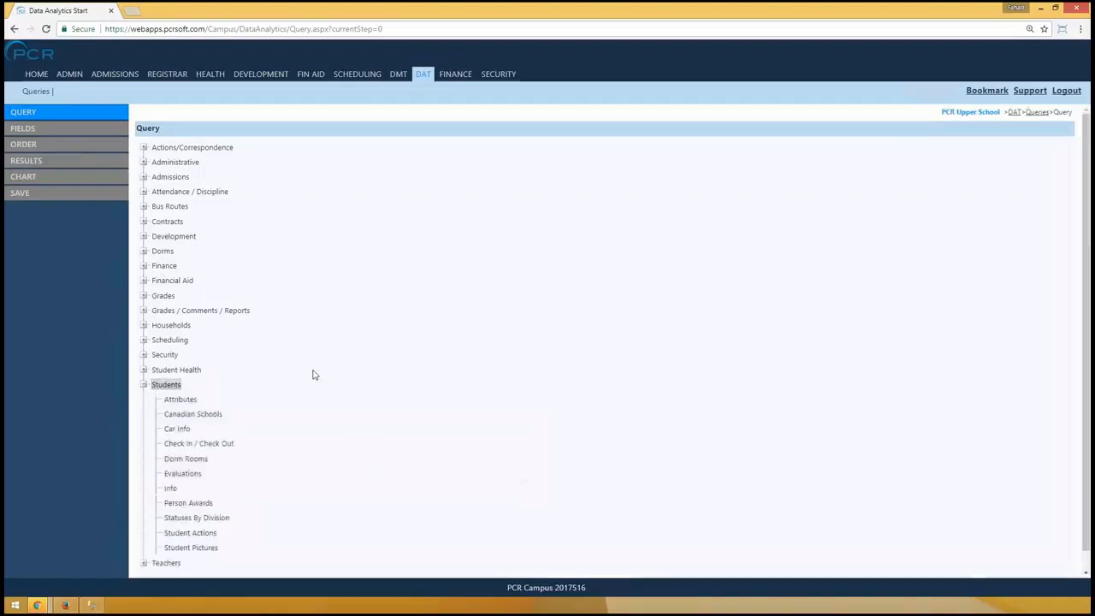
pyautogui.scroll(-1, 342, 377)
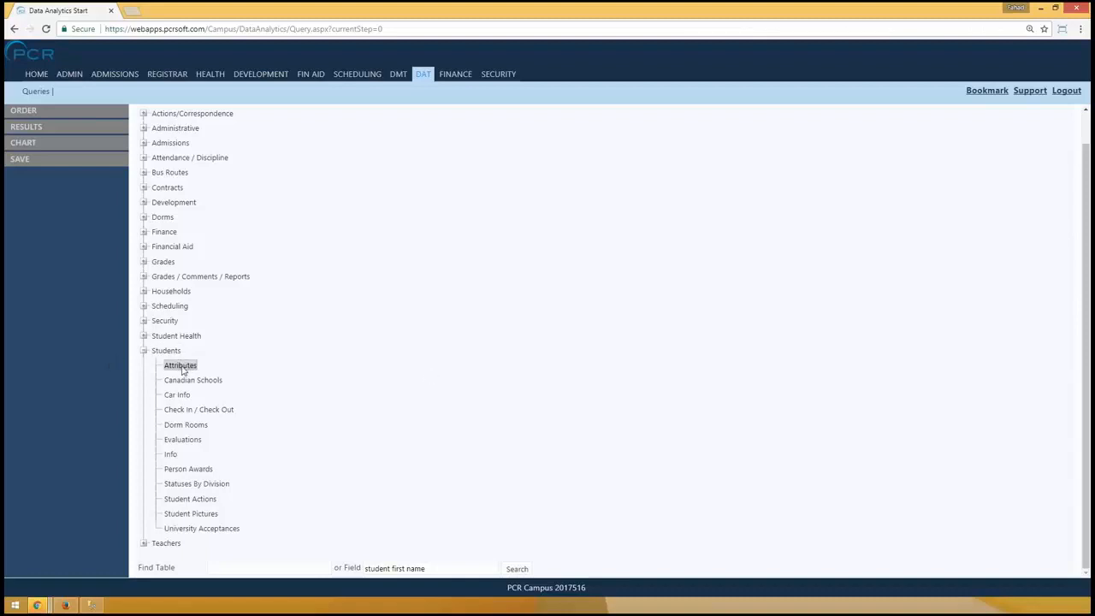
pyautogui.click(144, 351)
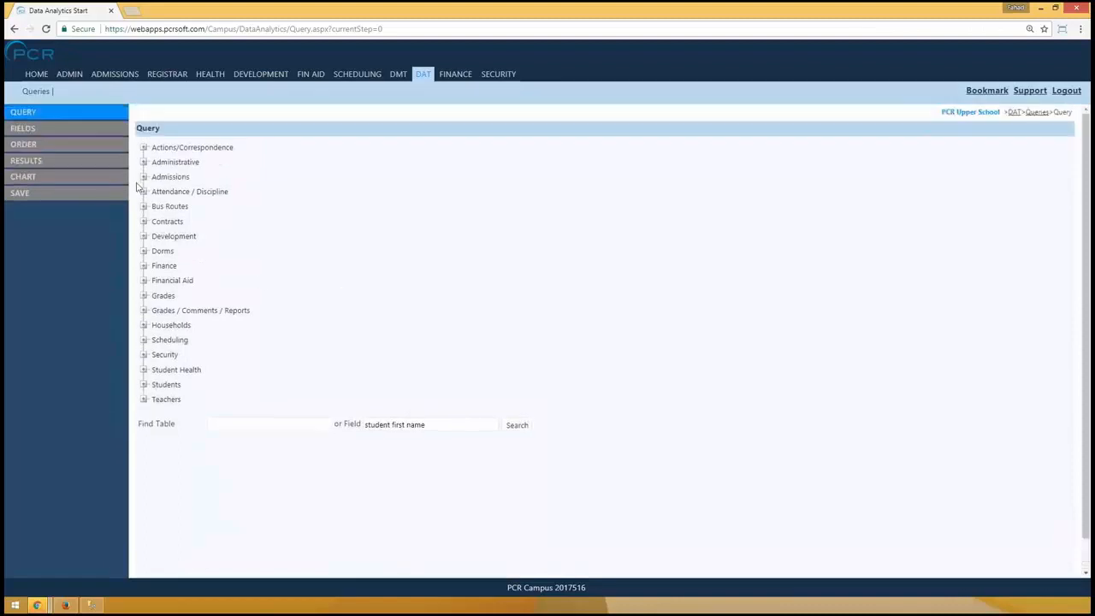
pyautogui.click(143, 176)
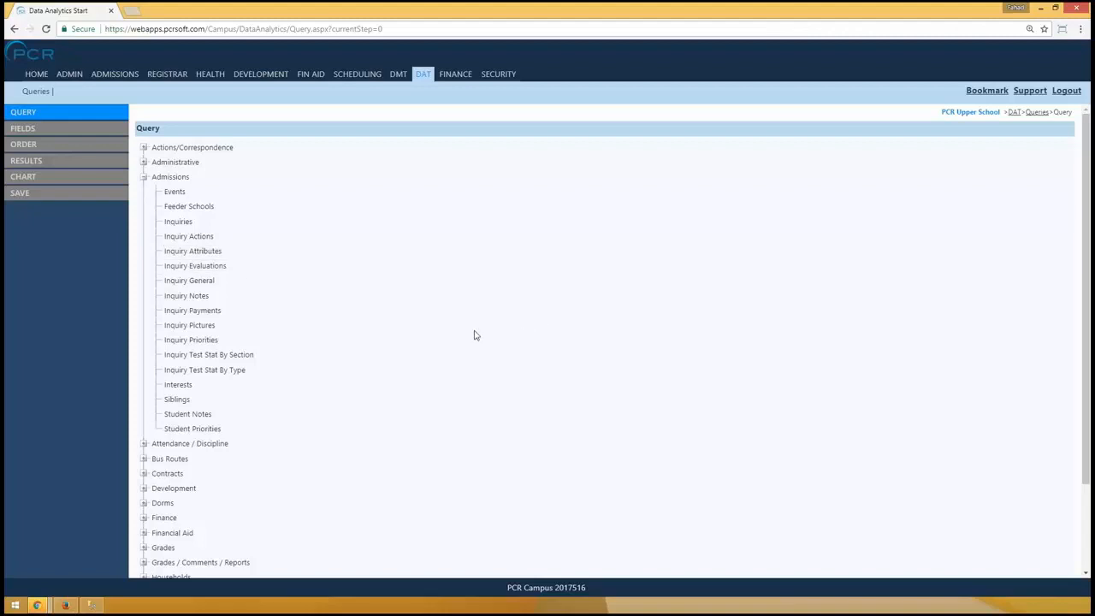
pyautogui.click(145, 178)
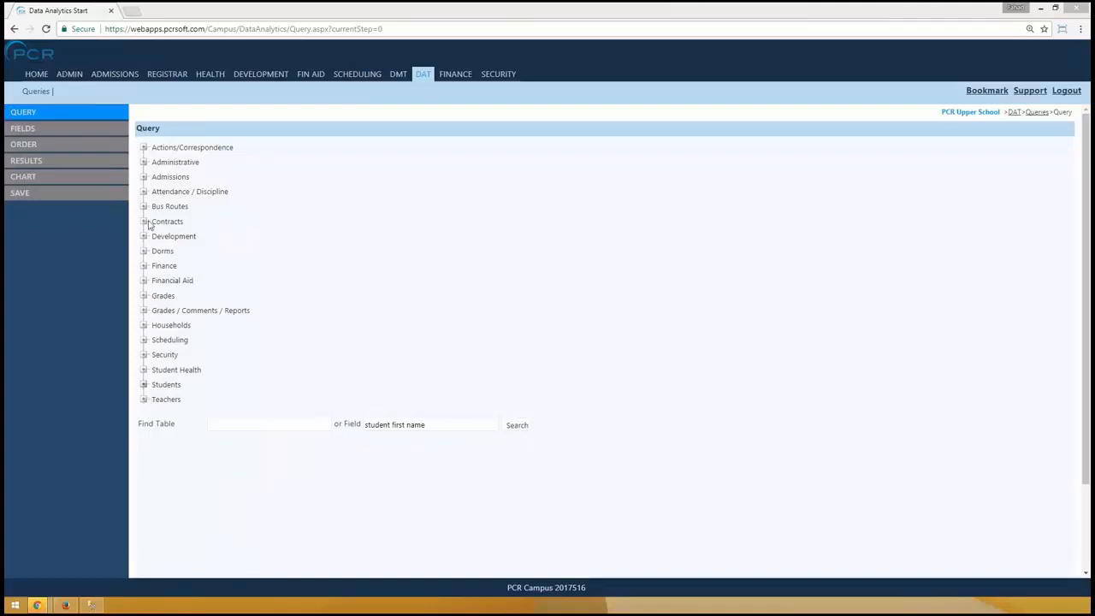
# - Start the query with the Inquiries table from the Admissions category and look through its display fields
pyautogui.click(144, 178)
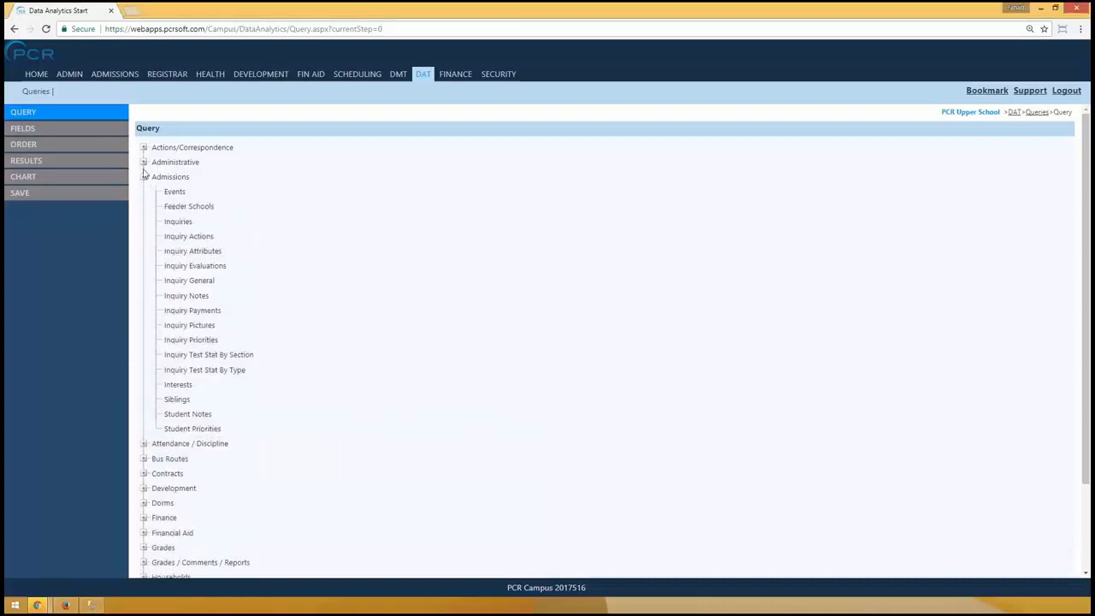
pyautogui.click(178, 223)
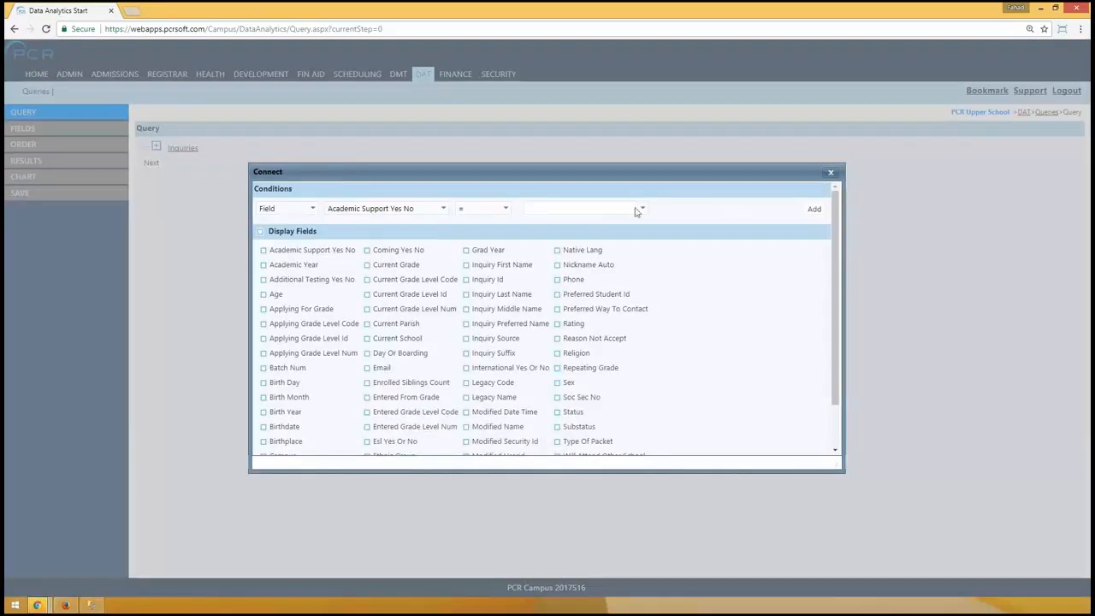
pyautogui.scroll(-2, 673, 318)
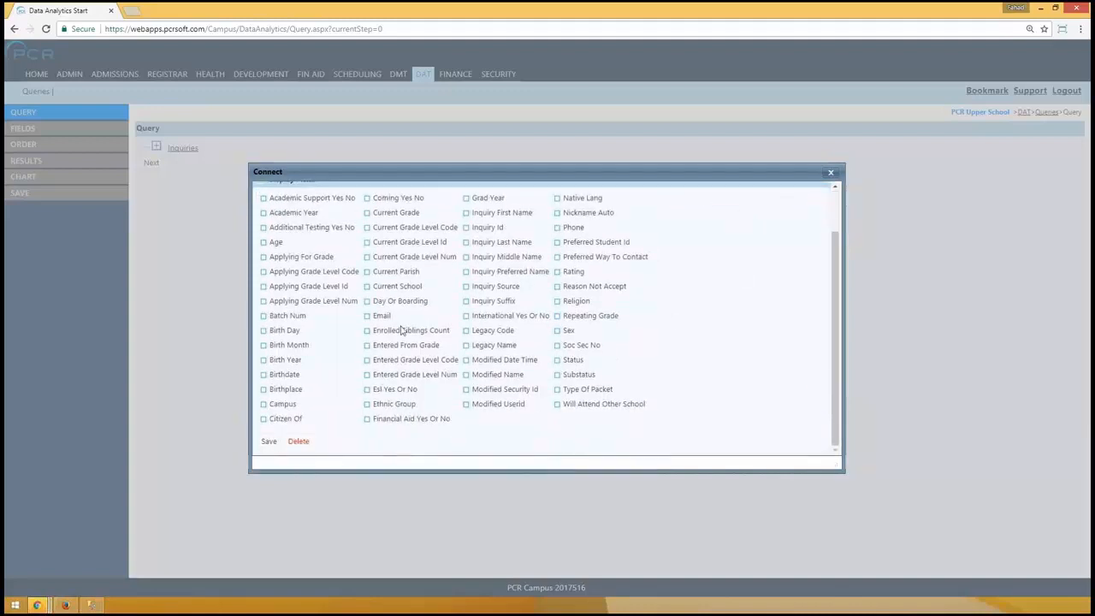
pyautogui.scroll(2, 653, 328)
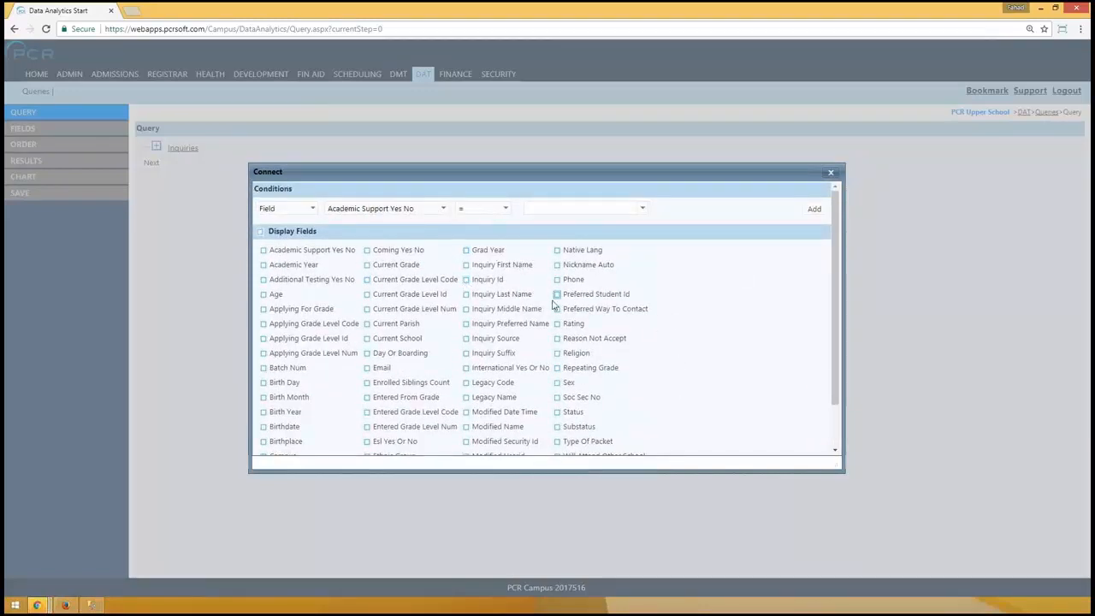
# - Include Inquiry Id, Inquiry First Name, Inquiry Last Name, Academic Year and Applying Grade Level Num as display fields of the Inquiries table
pyautogui.click(466, 279)
pyautogui.click(469, 266)
pyautogui.click(494, 297)
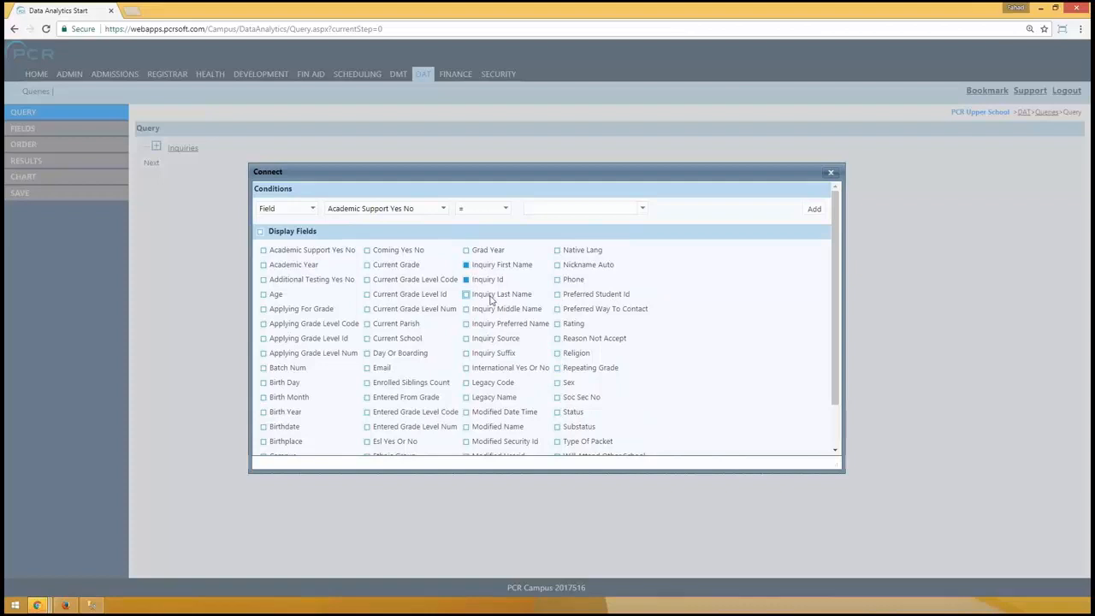
pyautogui.click(275, 268)
pyautogui.click(297, 311)
pyautogui.click(299, 313)
pyautogui.click(282, 354)
pyautogui.moveTo(361, 354)
pyautogui.mouseDown()
pyautogui.moveTo(284, 359)
pyautogui.moveTo(345, 357)
pyautogui.mouseUp()
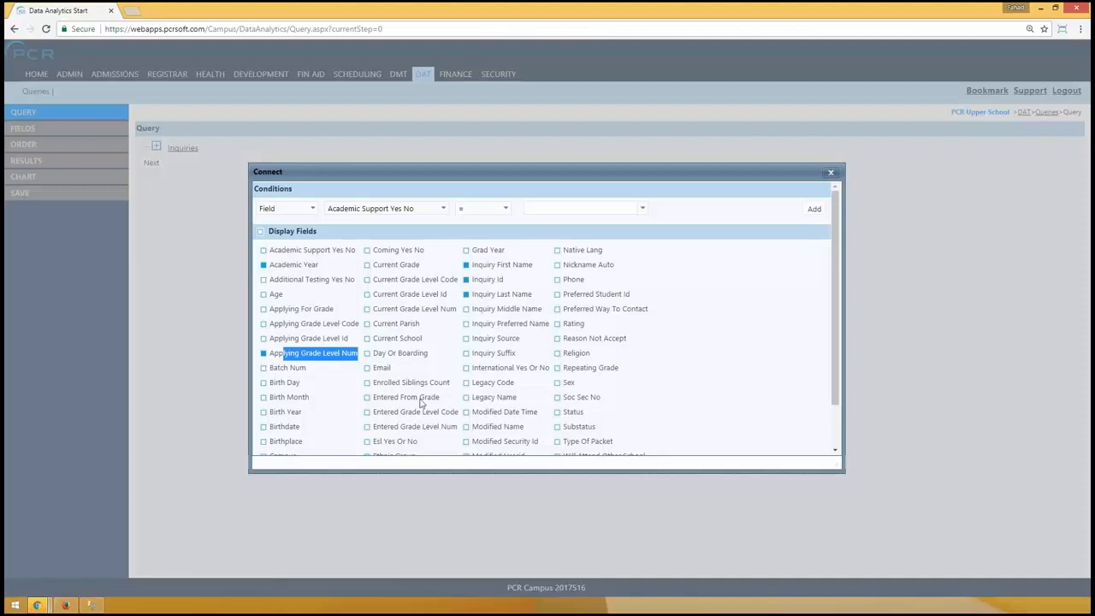
pyautogui.click(347, 360)
pyautogui.click(274, 353)
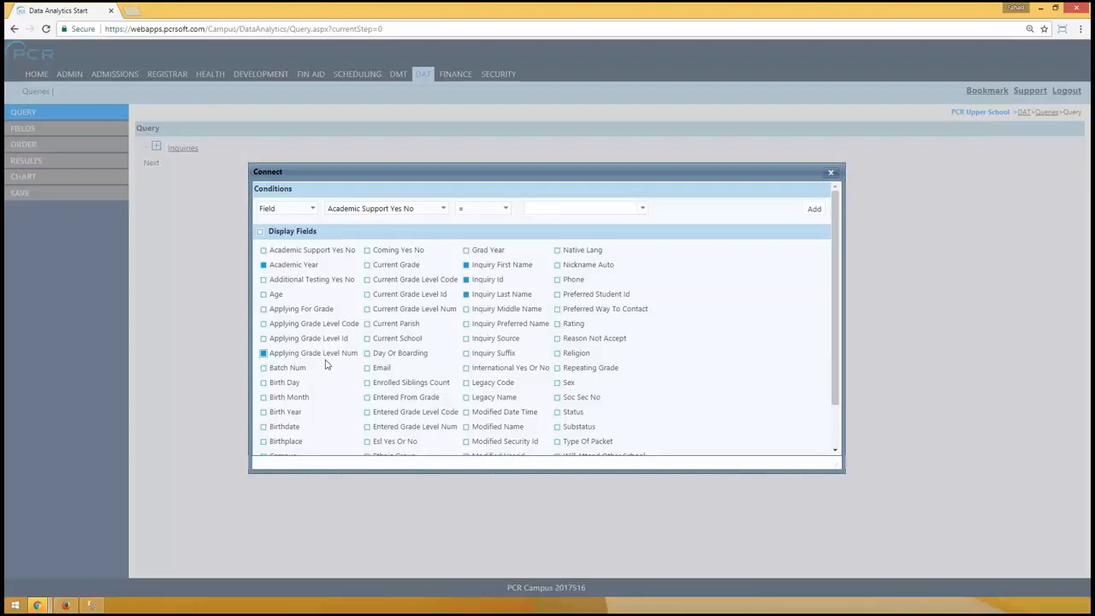
pyautogui.click(265, 310)
pyautogui.click(292, 314)
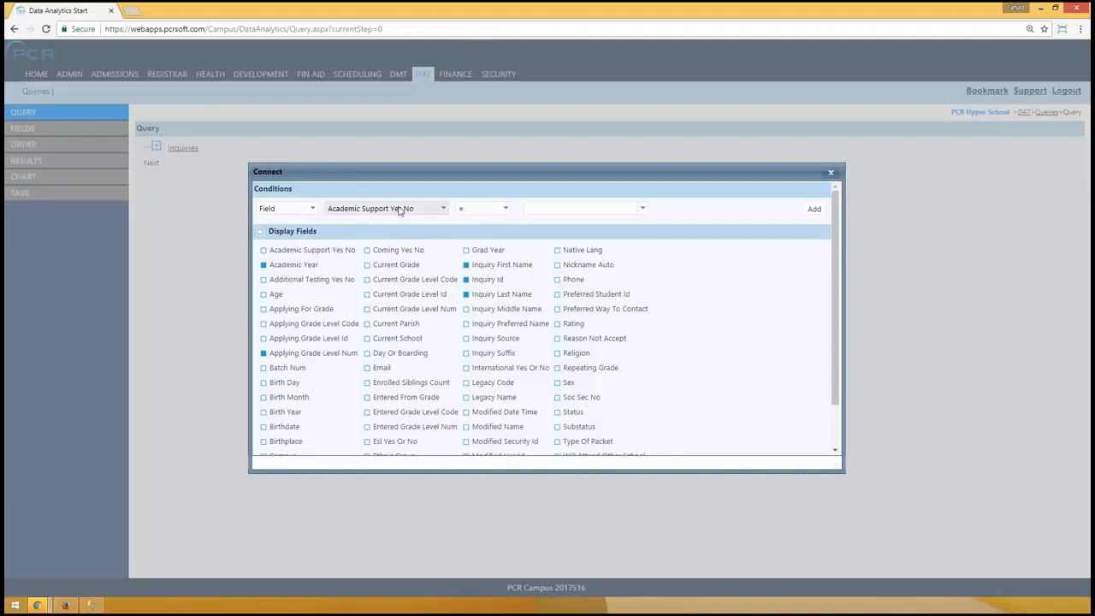
# - Add the condition Applying Grade Level Num >= 9 to the Inquiries table and save the table's settings
pyautogui.click(357, 210)
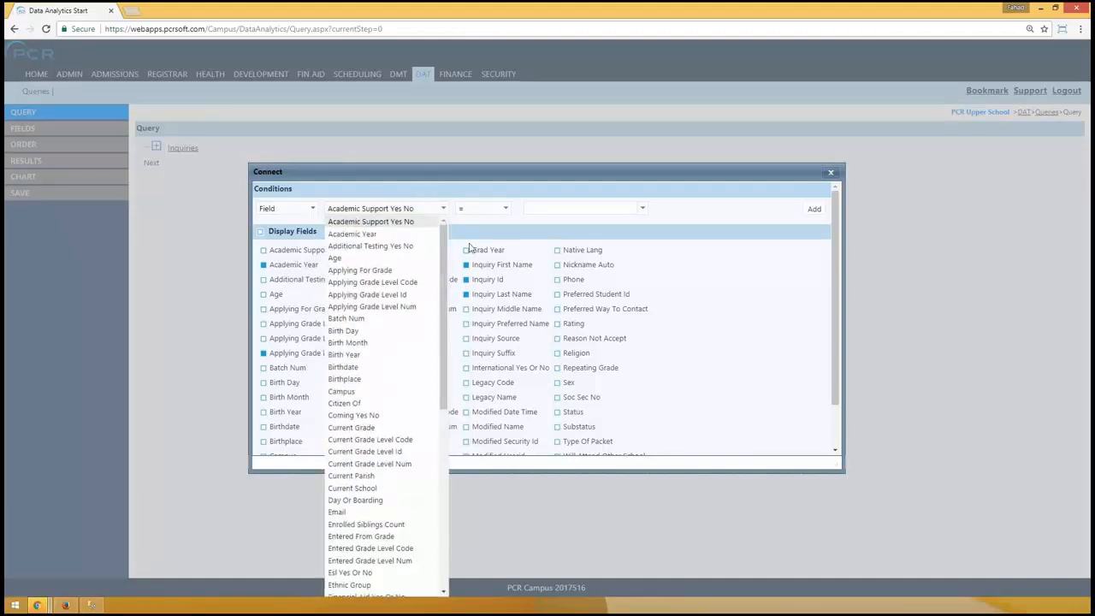
pyautogui.click(489, 216)
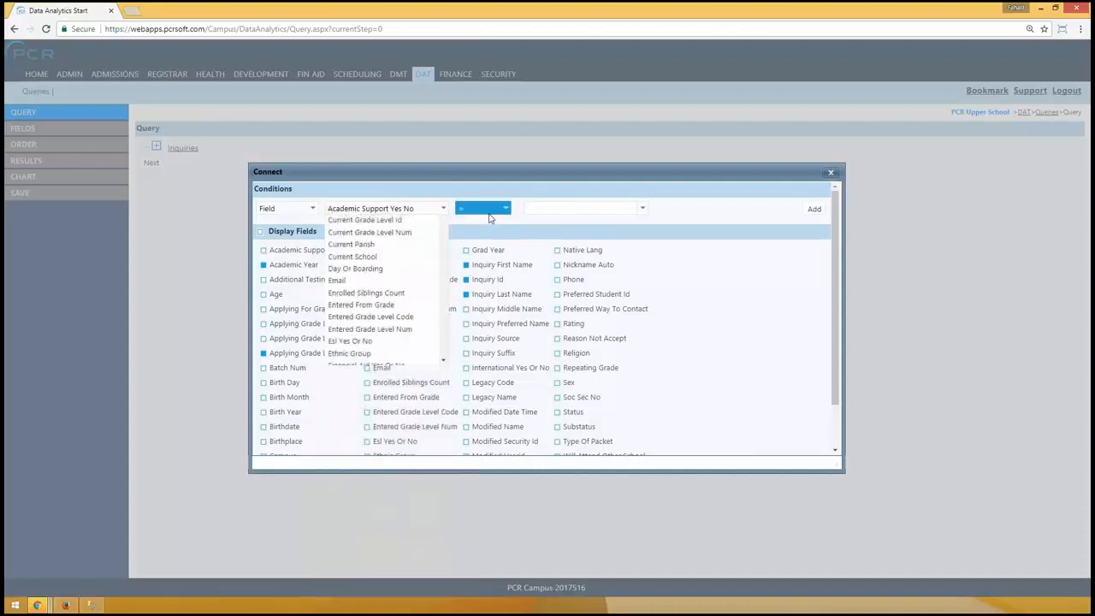
pyautogui.click(399, 208)
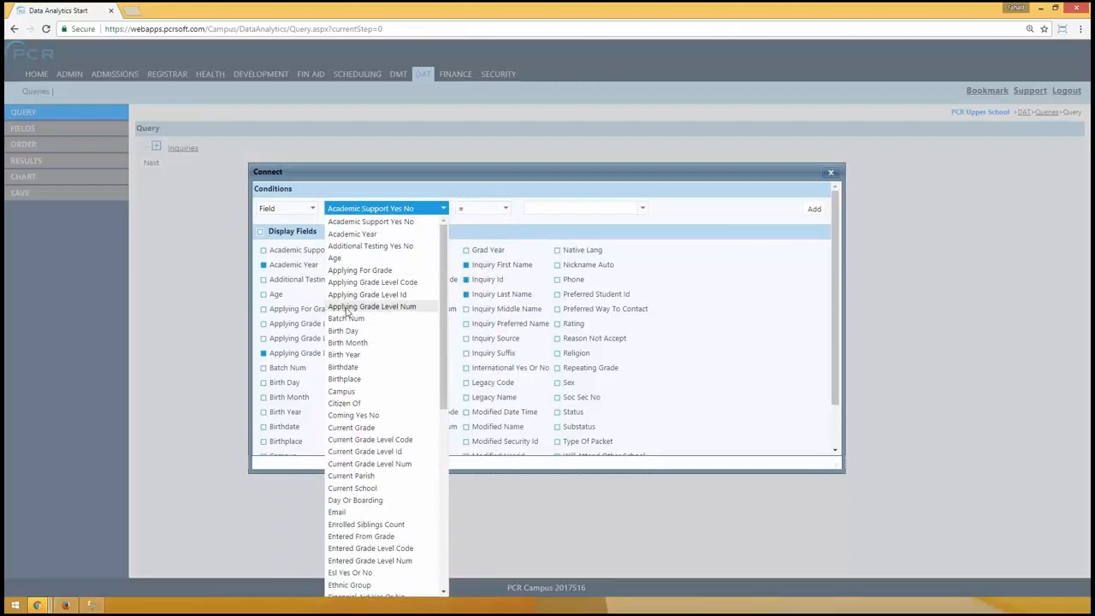
pyautogui.click(358, 309)
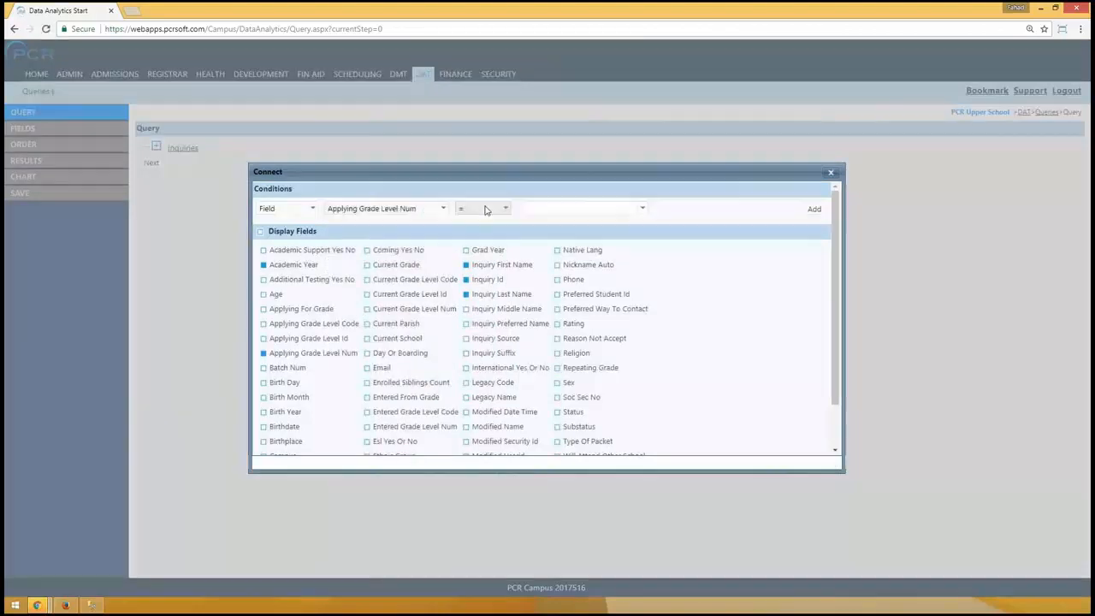
pyautogui.click(482, 208)
pyautogui.click(480, 259)
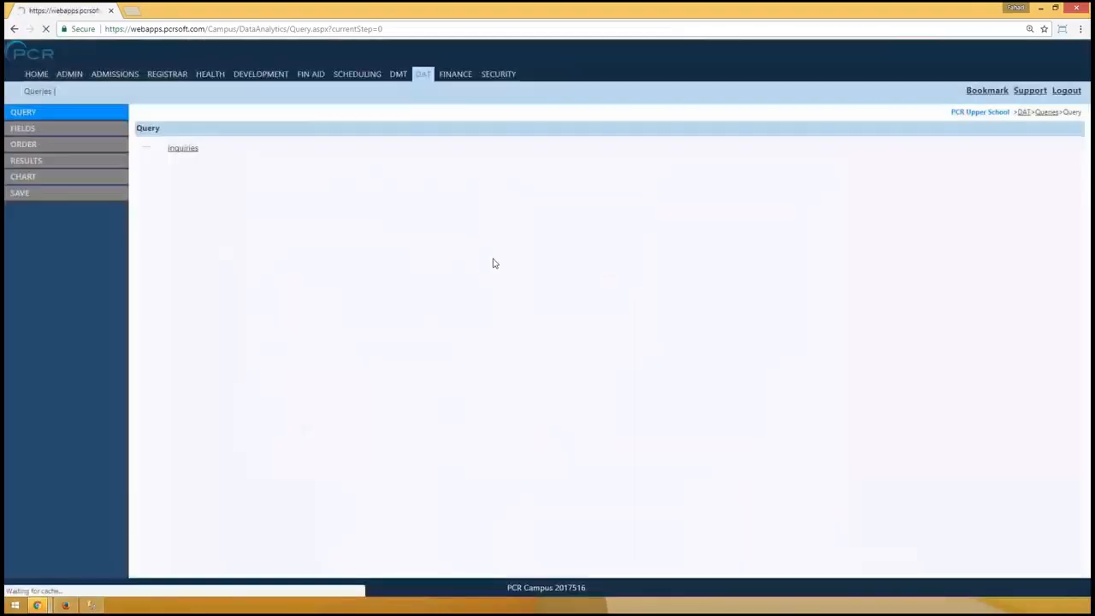
pyautogui.click(568, 208)
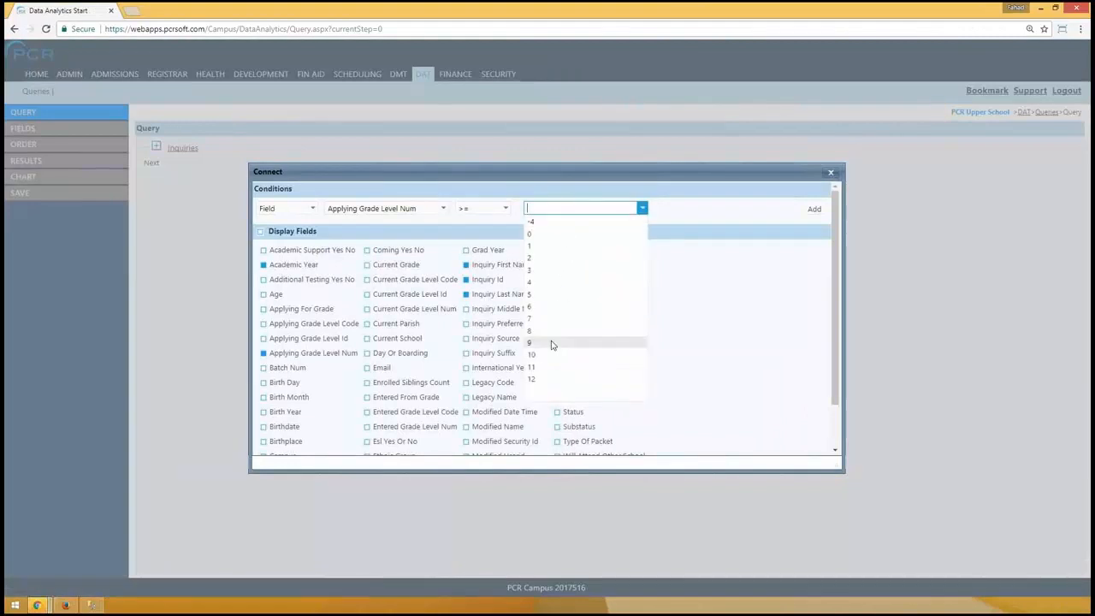
pyautogui.click(553, 341)
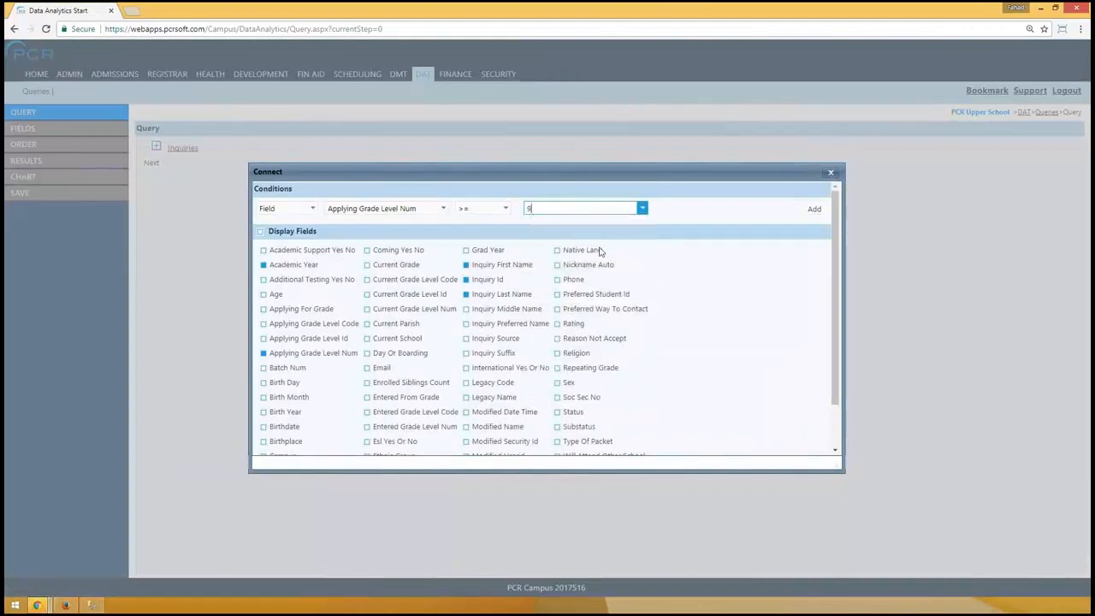
pyautogui.click(813, 209)
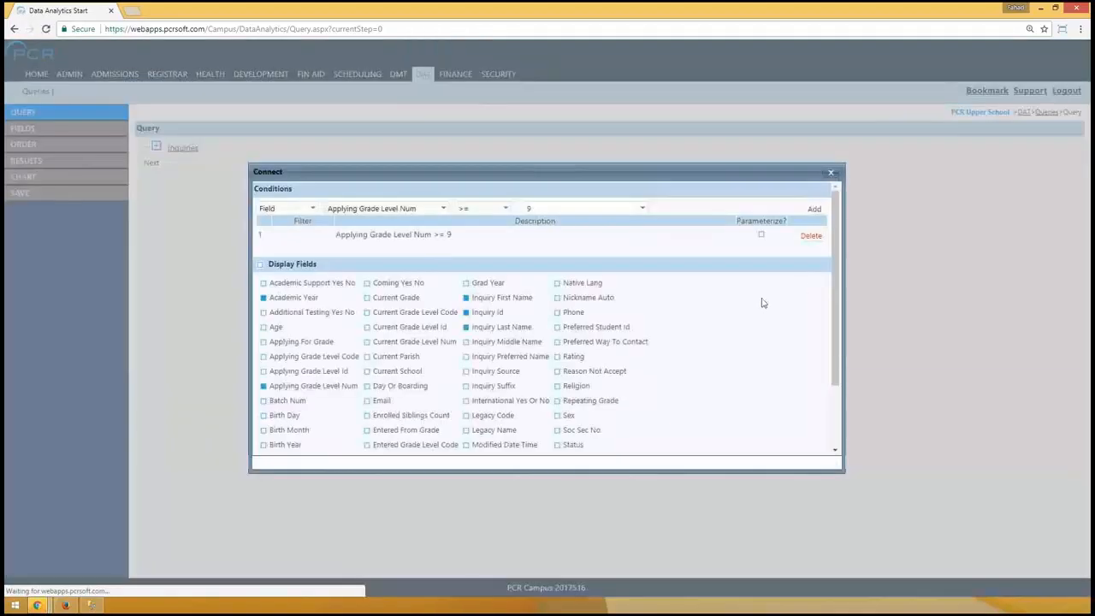
pyautogui.scroll(-2, 642, 325)
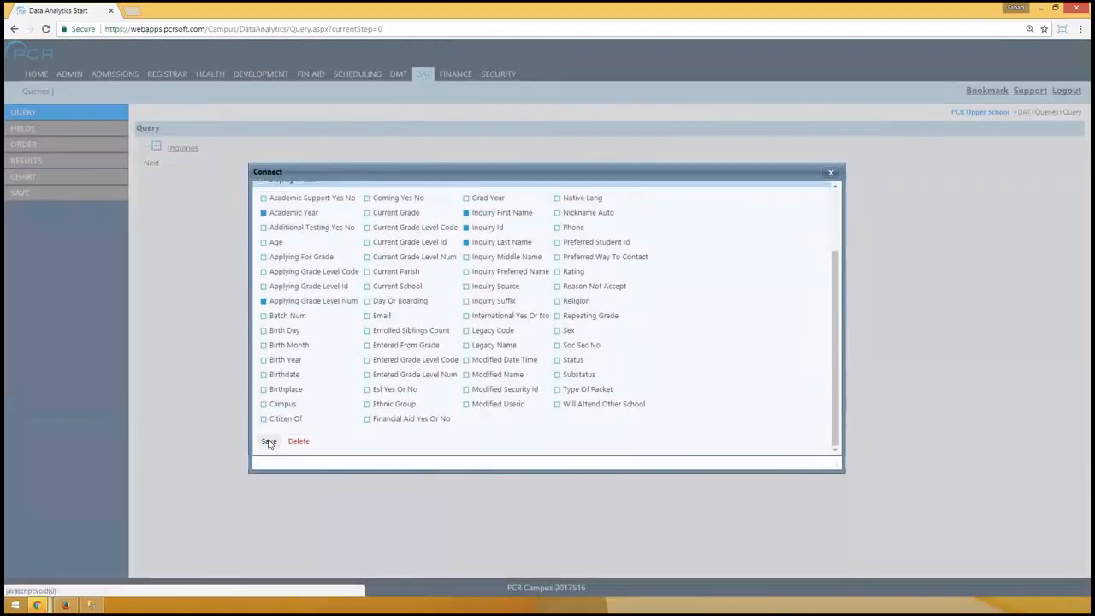
pyautogui.click(269, 442)
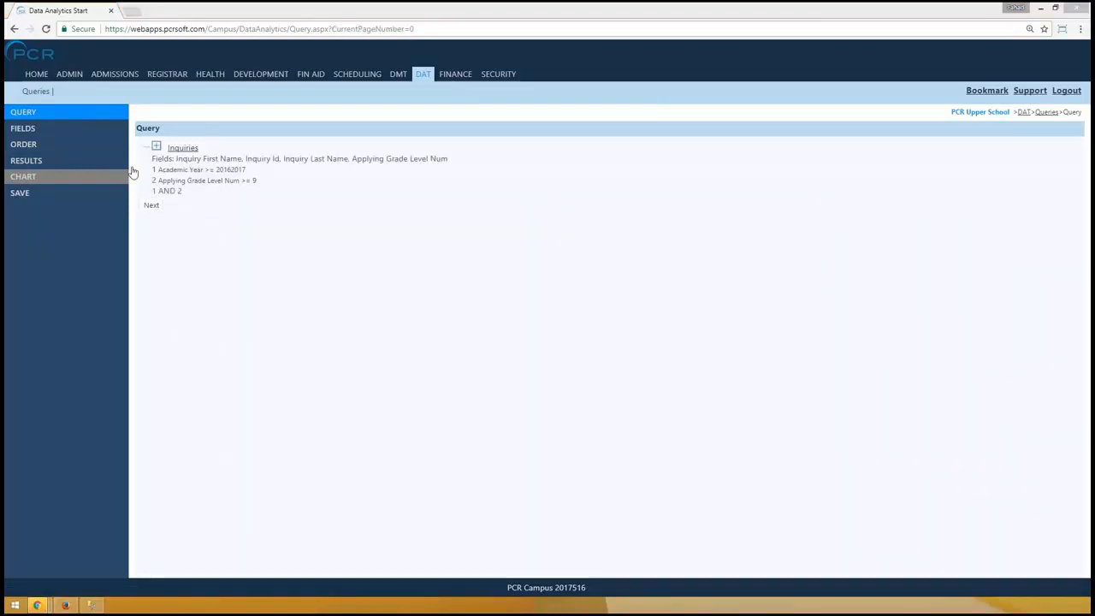
# - Start a new query with the Inquiries table from the Admissions category
pyautogui.click(423, 75)
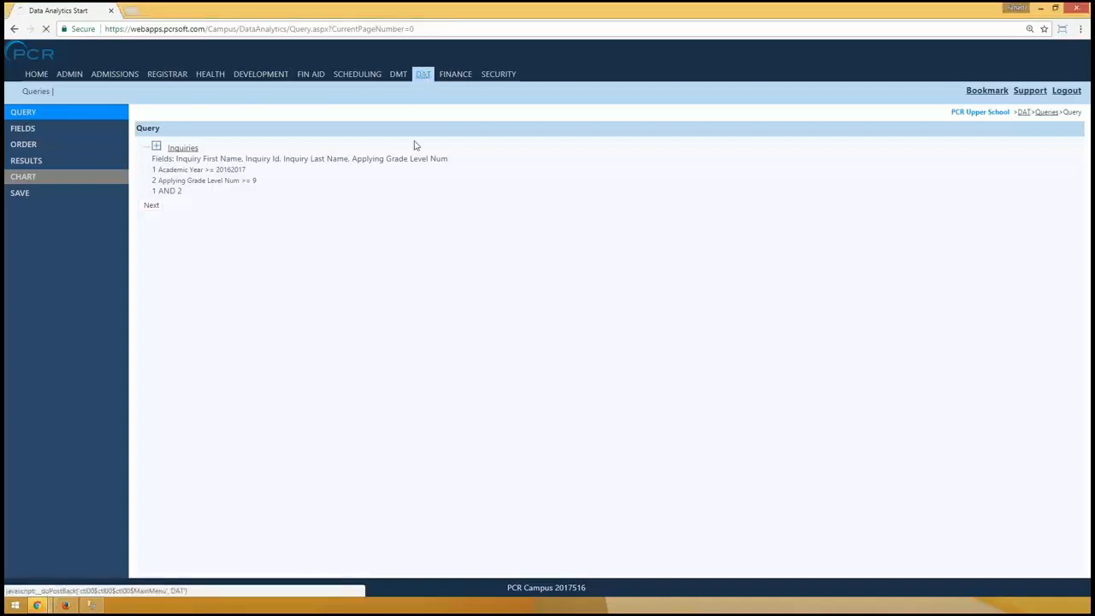
pyautogui.click(35, 127)
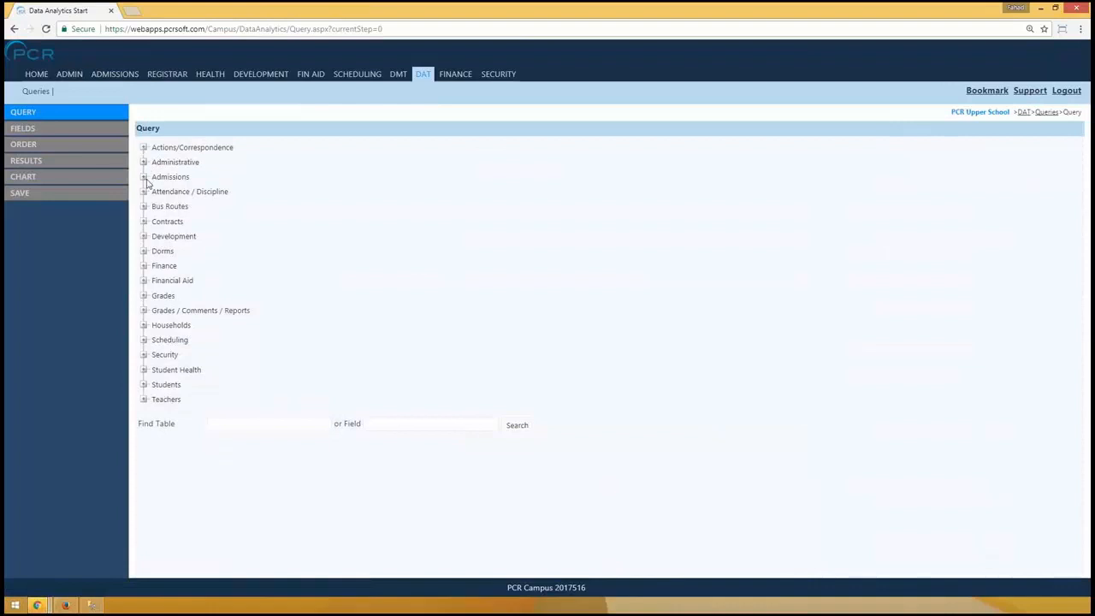
pyautogui.click(144, 177)
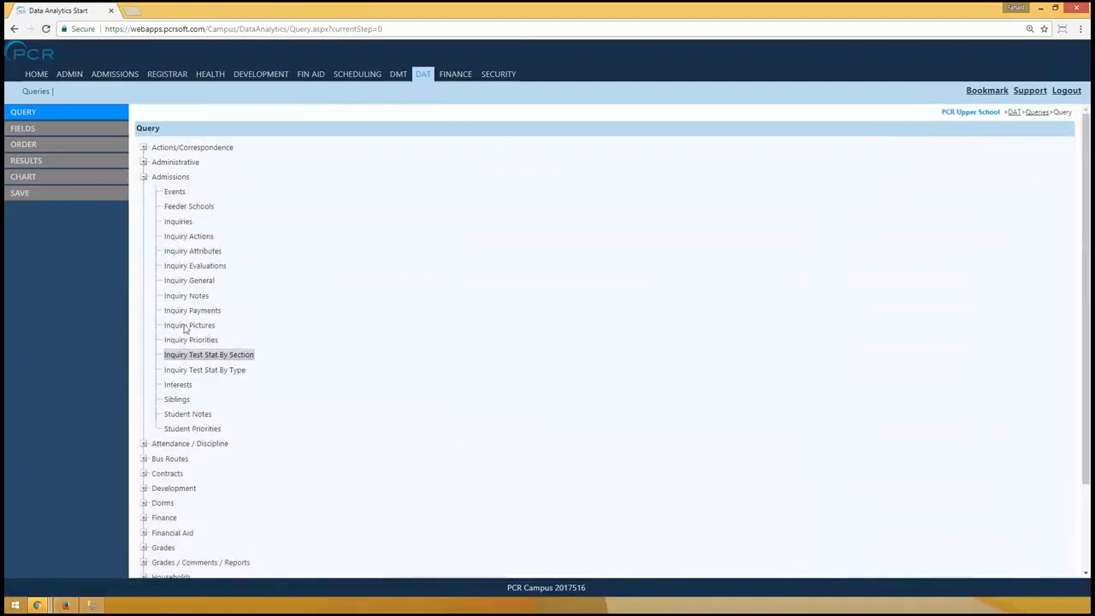
pyautogui.click(175, 222)
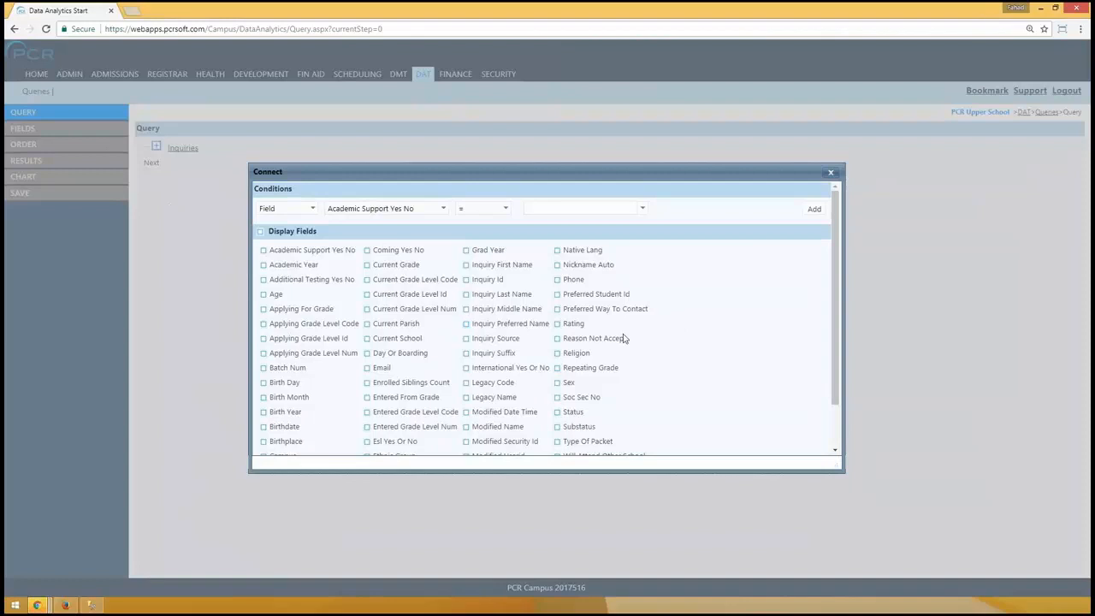
# - Include Inquiry First Name, Inquiry Id and Inquiry Last Name as display fields of the Inquiries table and save the selection
pyautogui.scroll(-2, 623, 338)
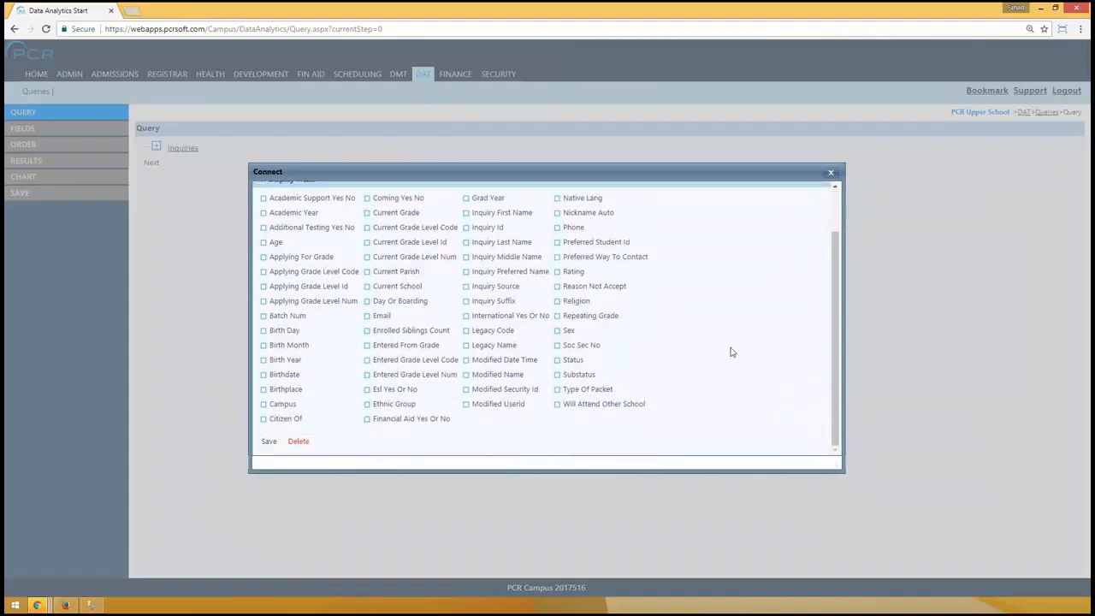
pyautogui.scroll(2, 514, 308)
pyautogui.click(469, 280)
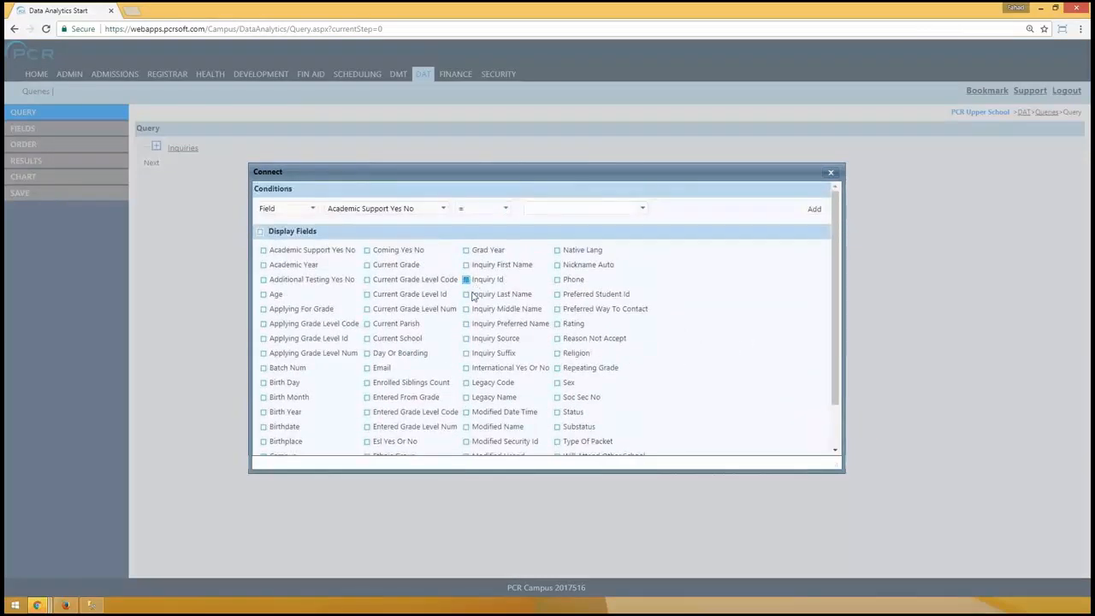
pyautogui.click(468, 294)
pyautogui.scroll(-2, 545, 336)
pyautogui.click(269, 442)
# - Open the query's results and look through the listed inquiries
pyautogui.click(26, 164)
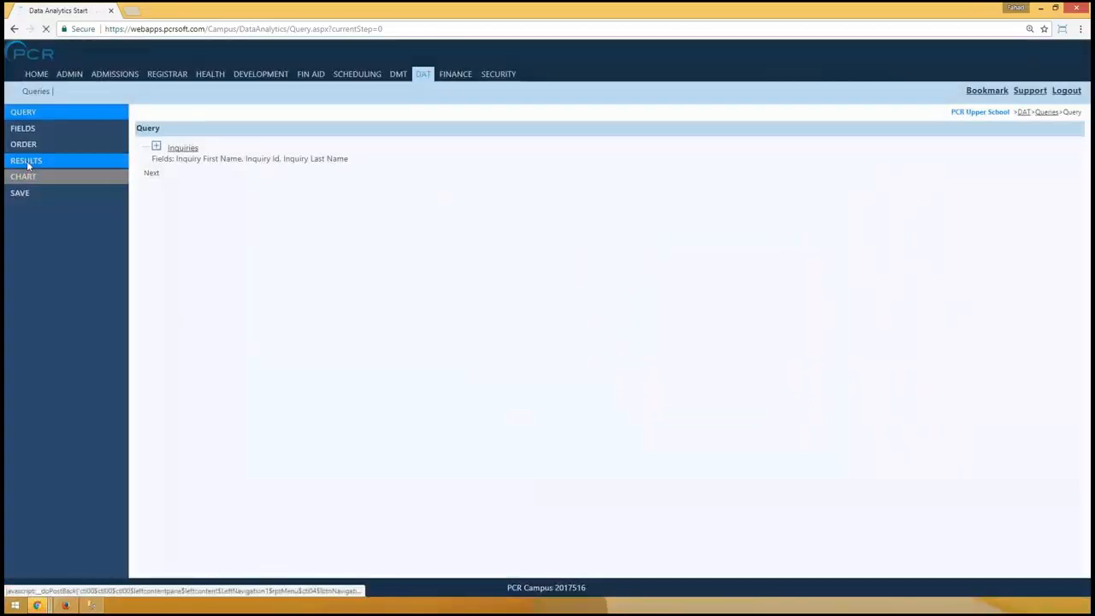
pyautogui.click(1087, 284)
pyautogui.moveTo(1087, 284); pyautogui.dragTo(1087, 120)
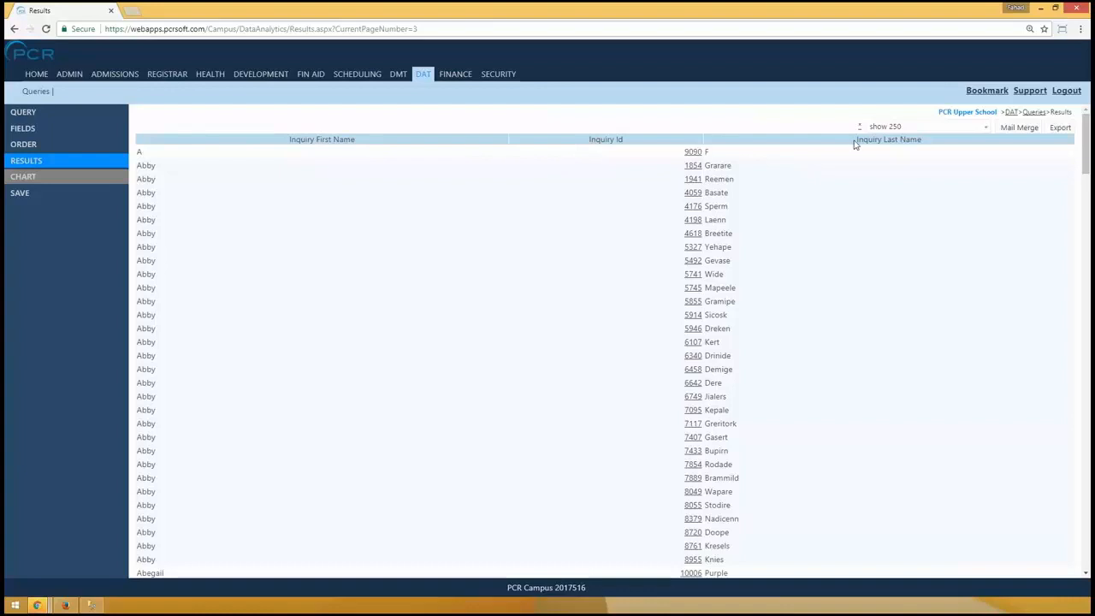
# - Reopen the query's Inquiries table, add Academic Year, Sex, Status and Substatus as display fields, and save
pyautogui.click(49, 114)
pyautogui.click(183, 148)
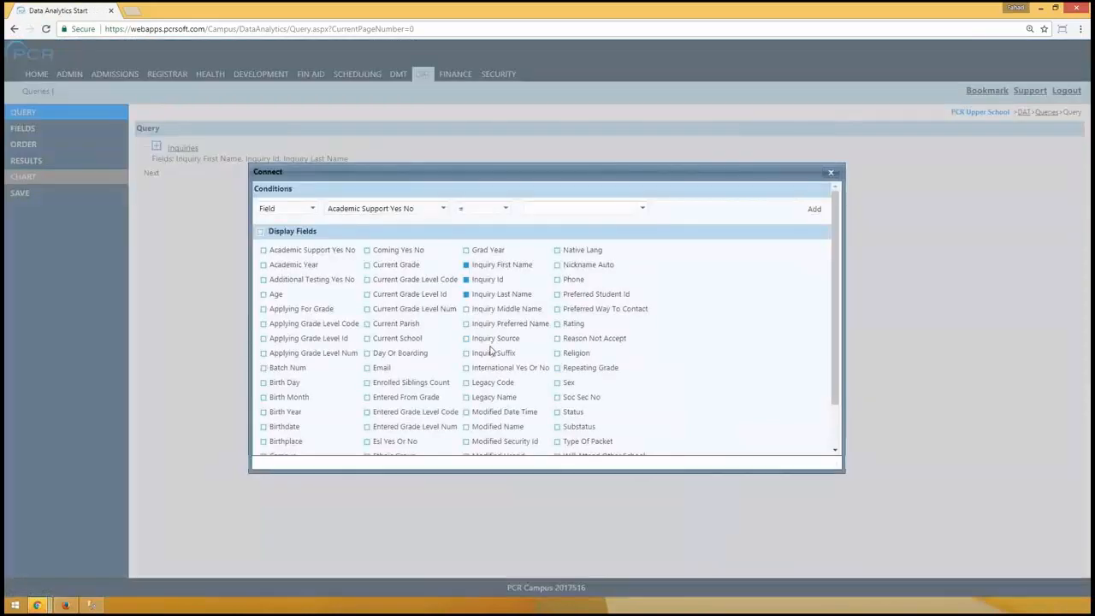
pyautogui.scroll(-2, 492, 352)
pyautogui.scroll(2, 579, 340)
pyautogui.click(263, 266)
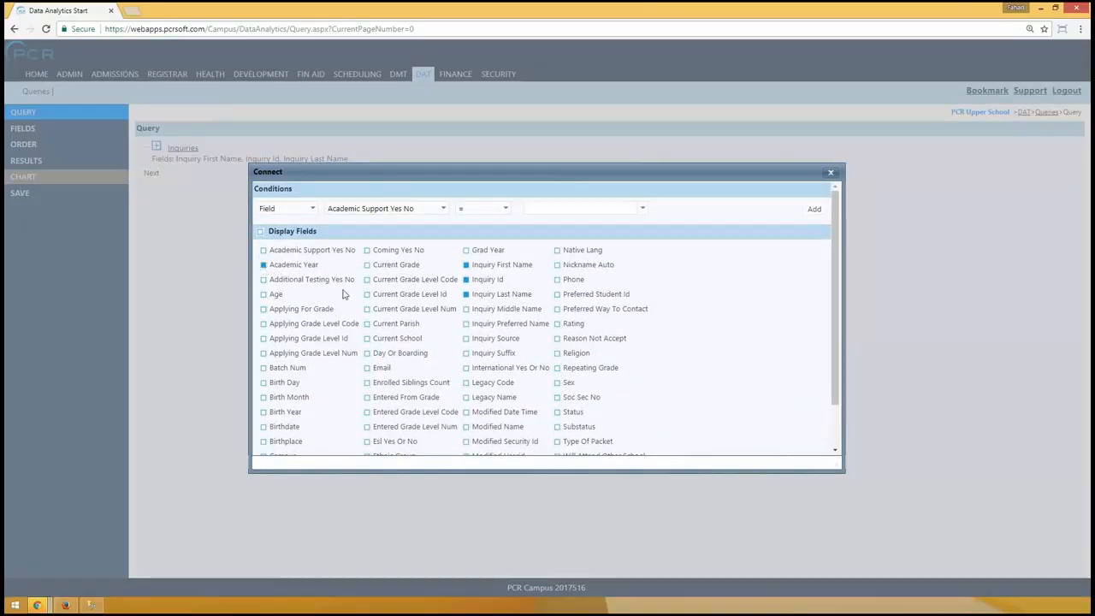
pyautogui.scroll(-2, 342, 295)
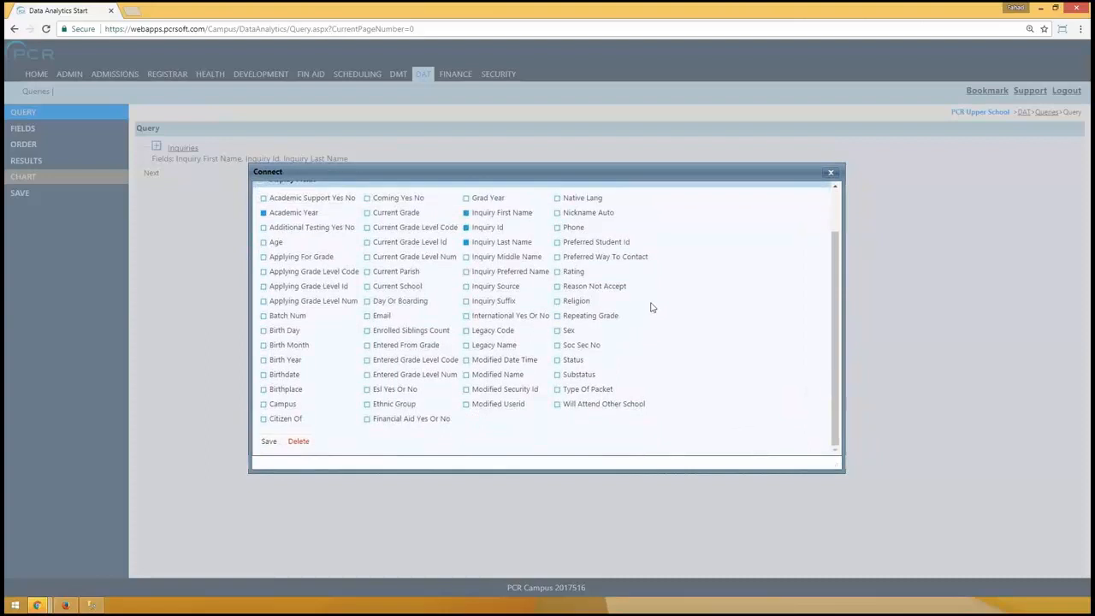
pyautogui.click(558, 360)
pyautogui.click(559, 375)
pyautogui.click(269, 440)
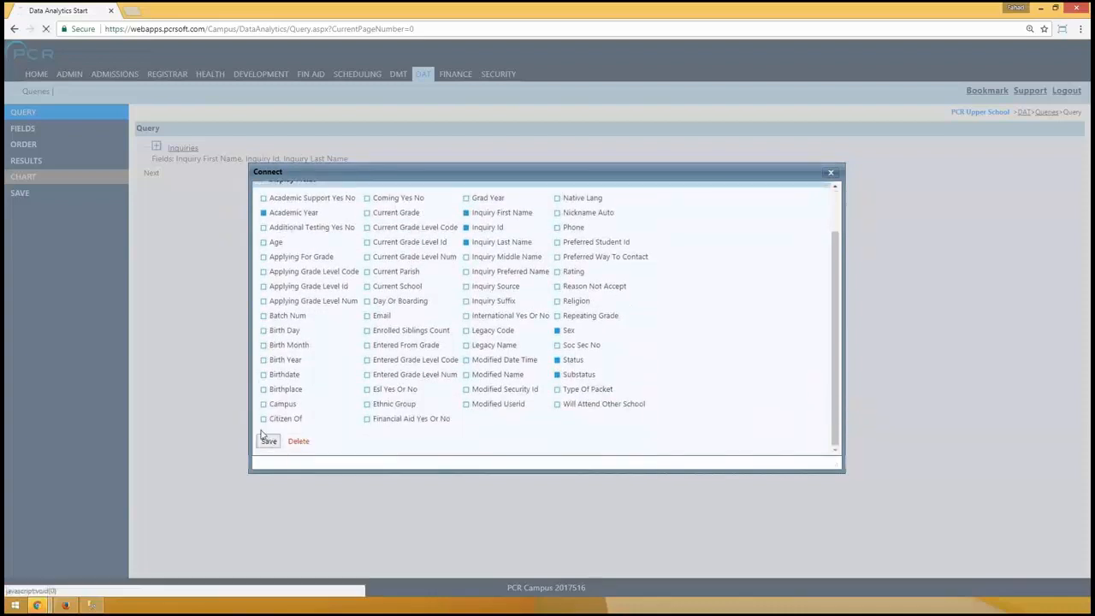
# - View the updated query results and check where the Inquiry Last Name column stands
pyautogui.click(51, 161)
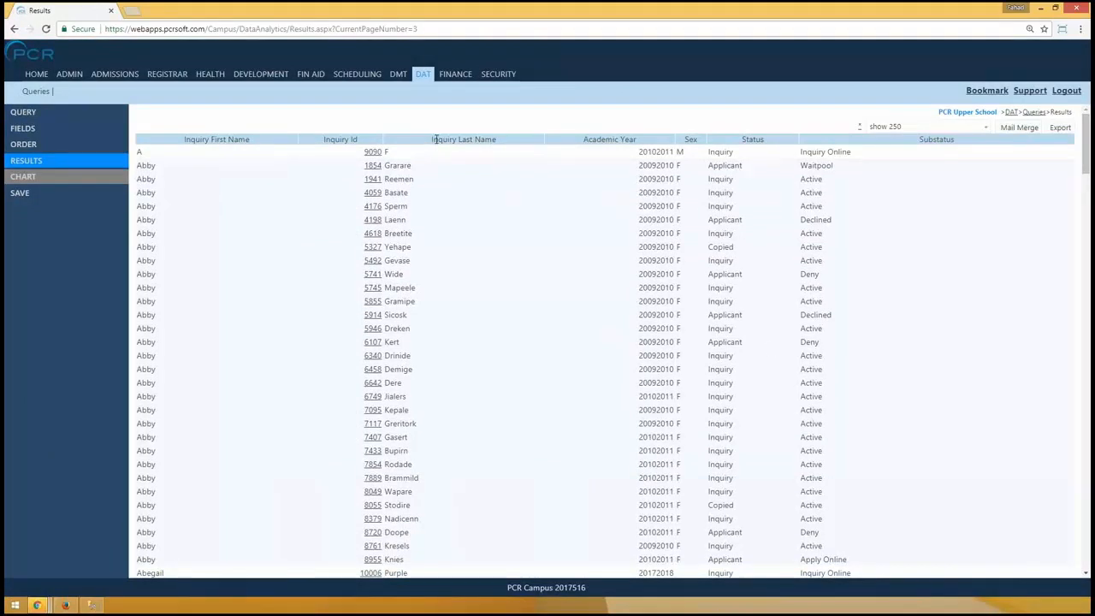
pyautogui.moveTo(435, 139); pyautogui.dragTo(506, 138)
pyautogui.click(518, 243)
# - Move Inquiry Last Name to the first position in the column order and show the results again
pyautogui.click(30, 147)
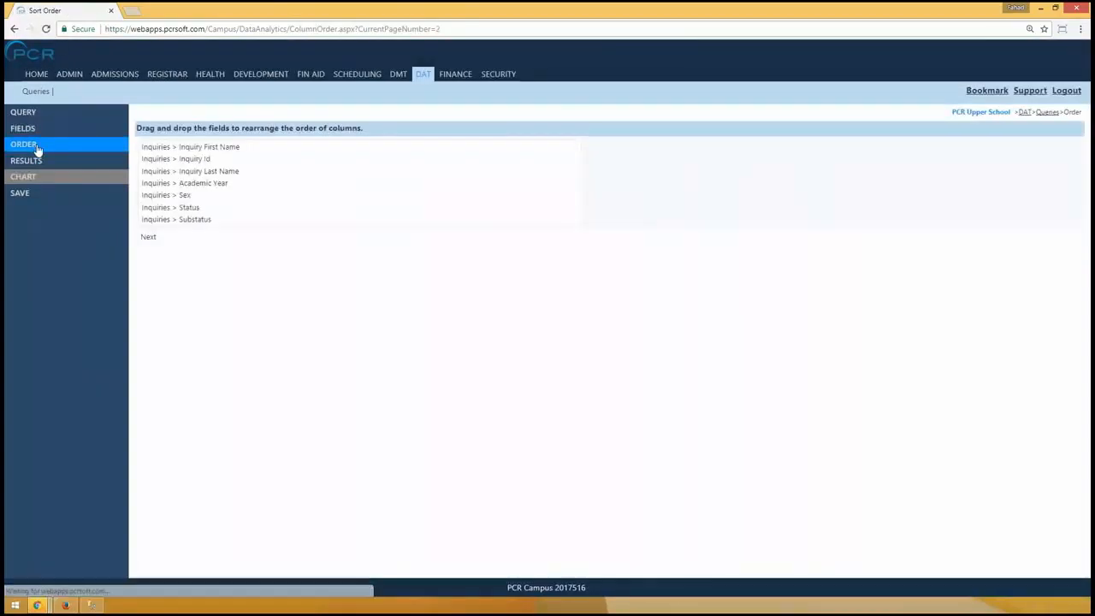
pyautogui.moveTo(235, 173); pyautogui.dragTo(238, 149)
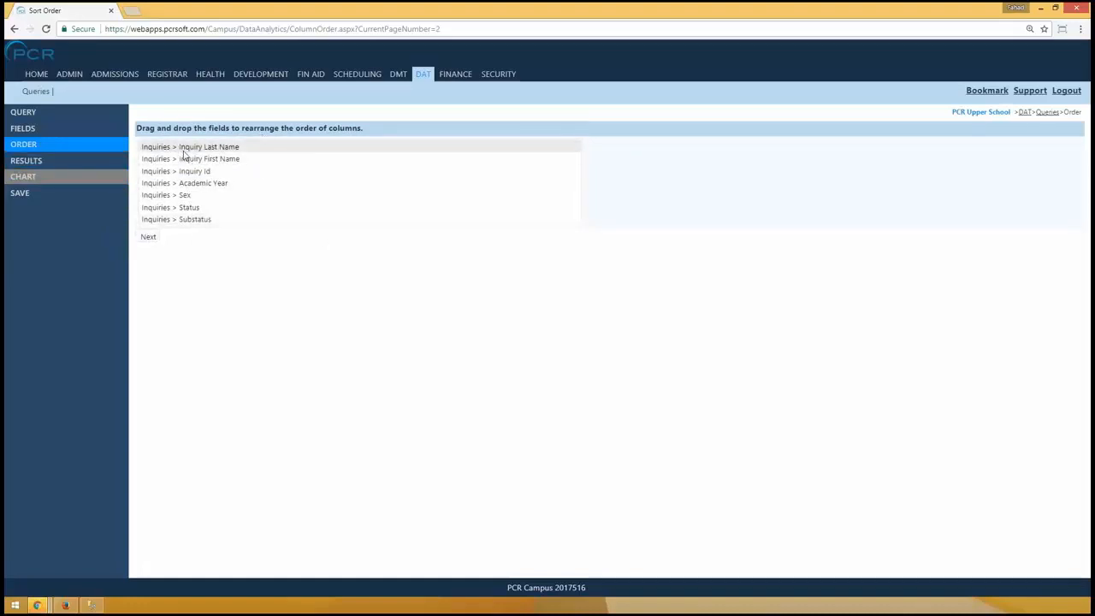
pyautogui.click(43, 162)
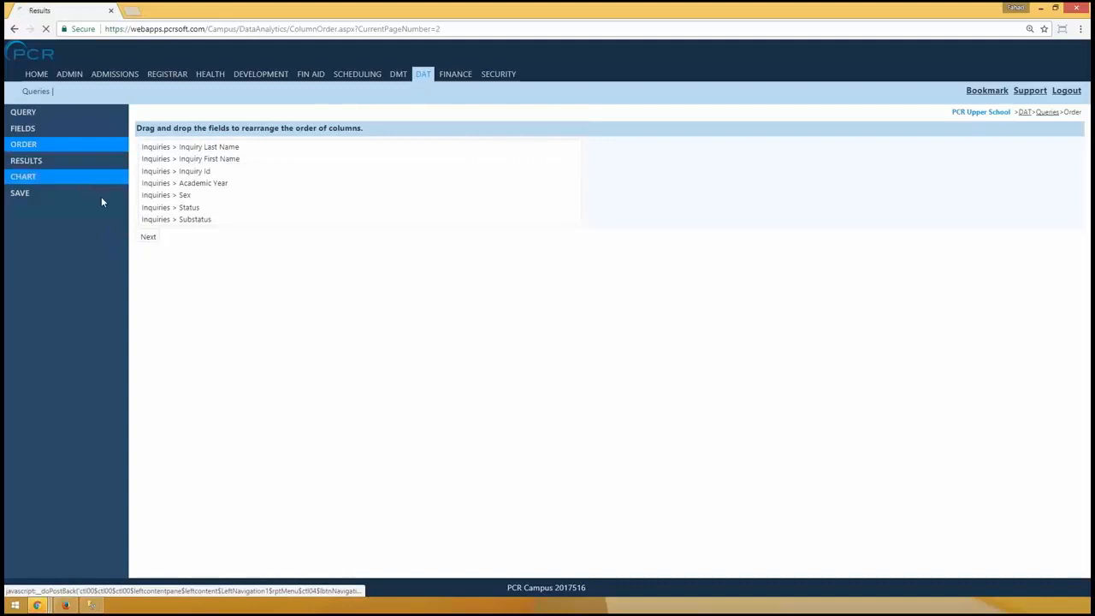
# - Examine the column headings and their sequence in the results, from Inquiry Last Name to Substatus
pyautogui.moveTo(180, 138); pyautogui.dragTo(247, 140)
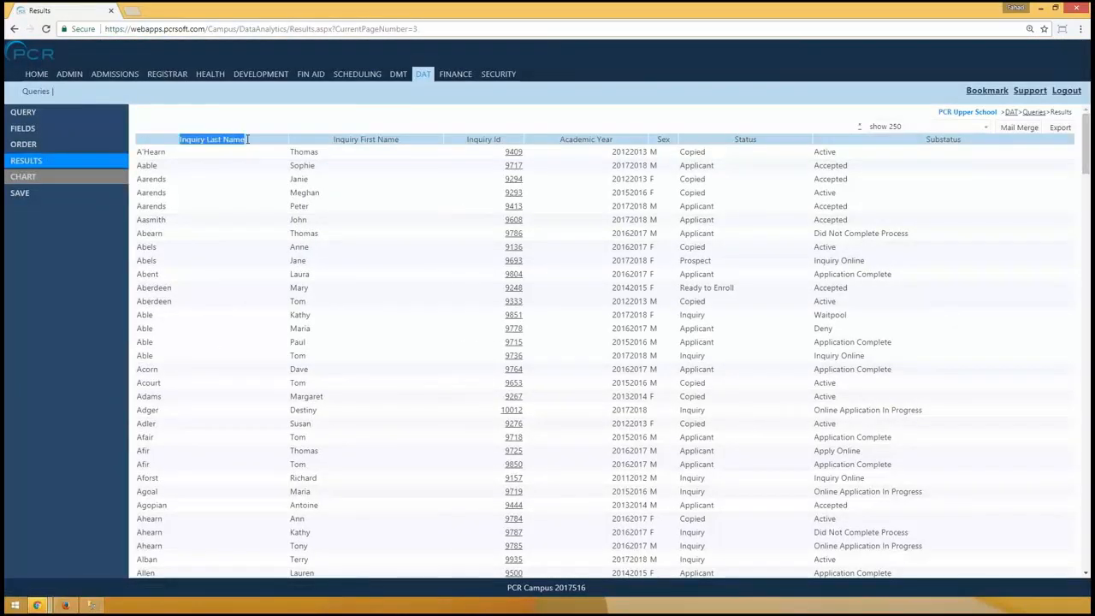
pyautogui.moveTo(335, 140); pyautogui.dragTo(584, 140)
pyautogui.click(278, 140)
pyautogui.moveTo(190, 138); pyautogui.dragTo(966, 150)
pyautogui.click(897, 257)
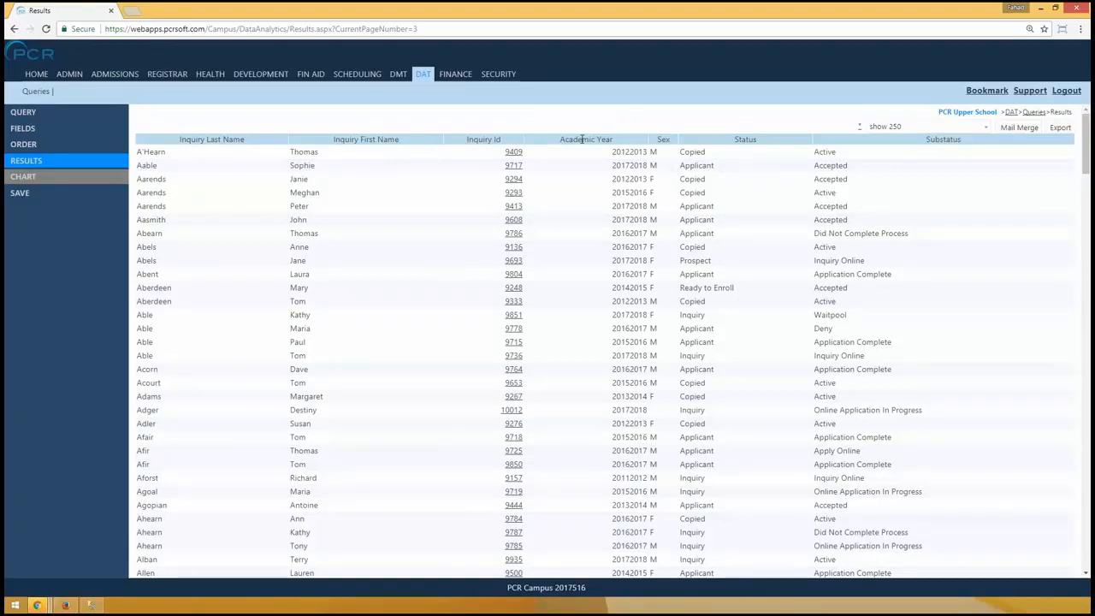
pyautogui.doubleClick(665, 140)
pyautogui.moveTo(334, 140); pyautogui.dragTo(614, 139)
pyautogui.click(992, 166)
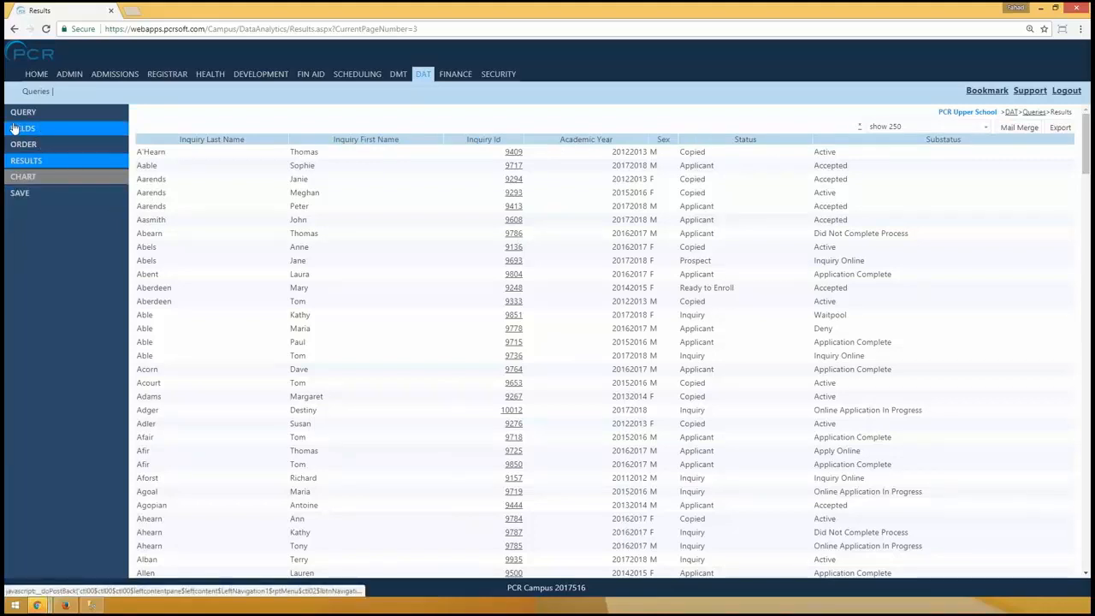
# - Give Inquiry Last Name the alias Last Name and Inquiry First Name the alias First Name, and save the field settings
pyautogui.click(47, 128)
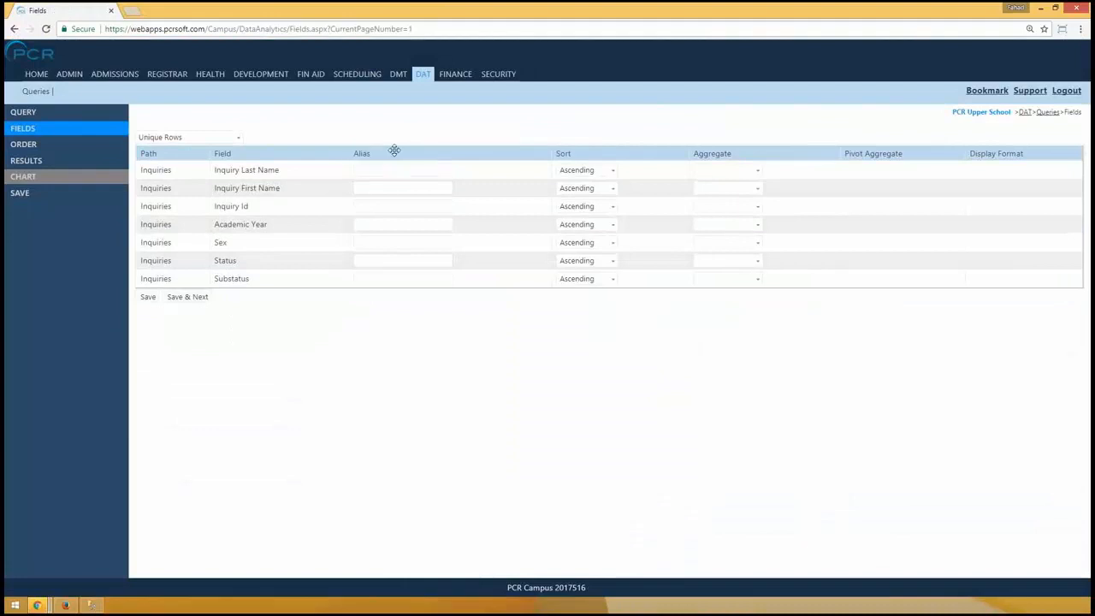
pyautogui.click(374, 173)
pyautogui.click(380, 190)
pyautogui.click(377, 209)
pyautogui.click(383, 171)
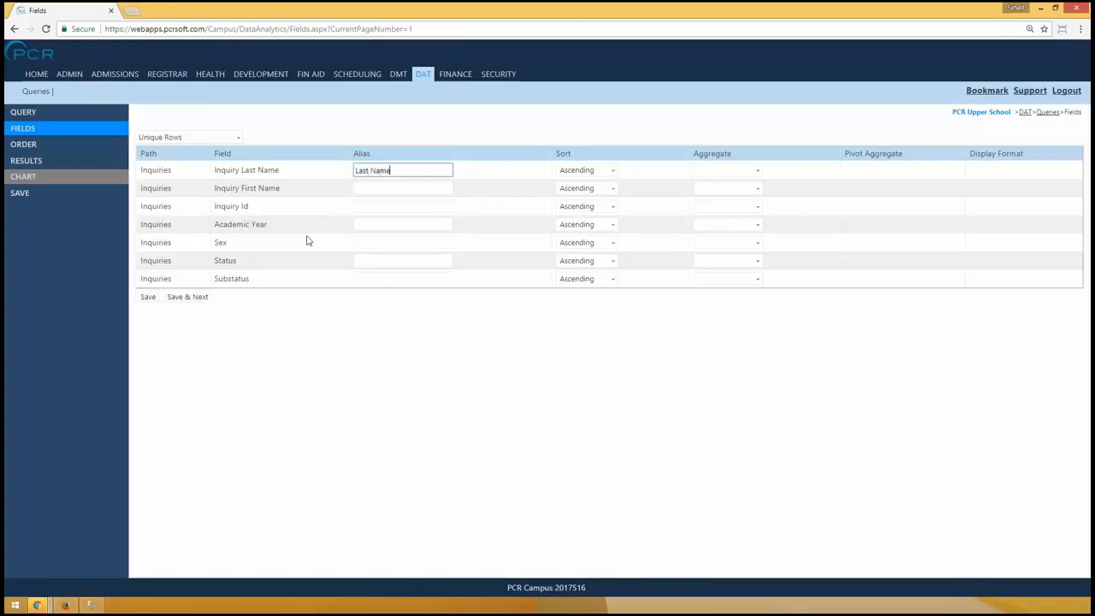
pyautogui.click(414, 188)
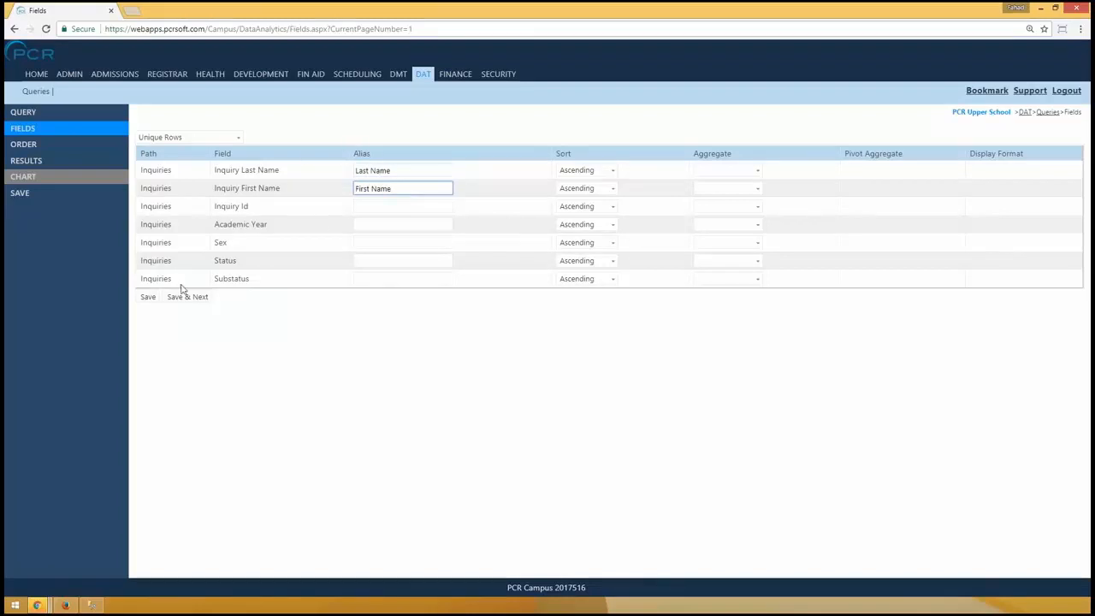
pyautogui.click(144, 296)
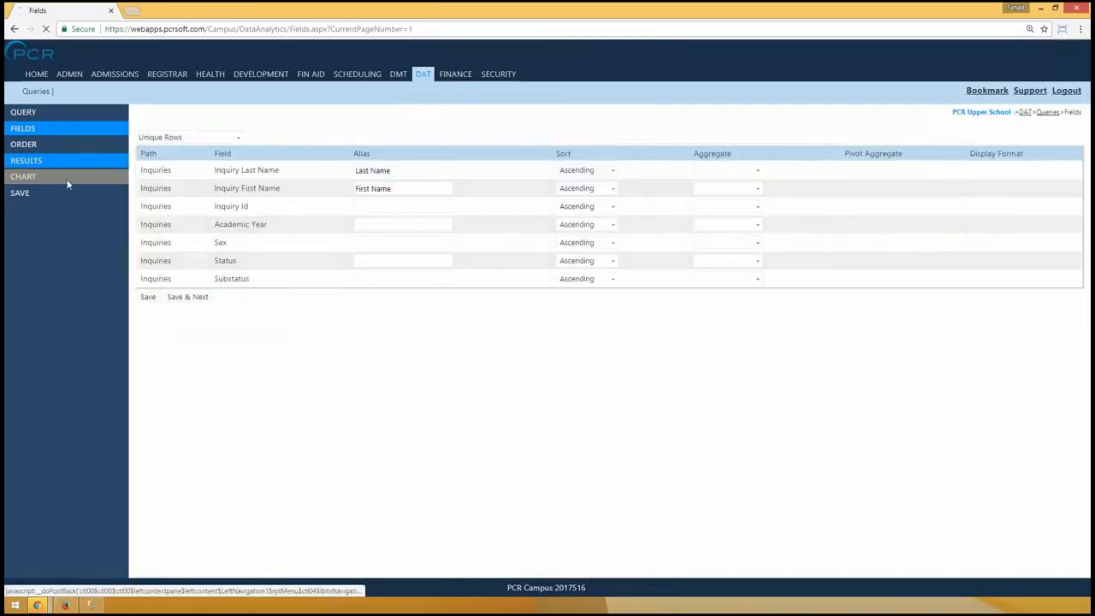
# - Open the results and check the headings of the two name columns
pyautogui.click(38, 162)
pyautogui.moveTo(179, 142); pyautogui.dragTo(347, 133)
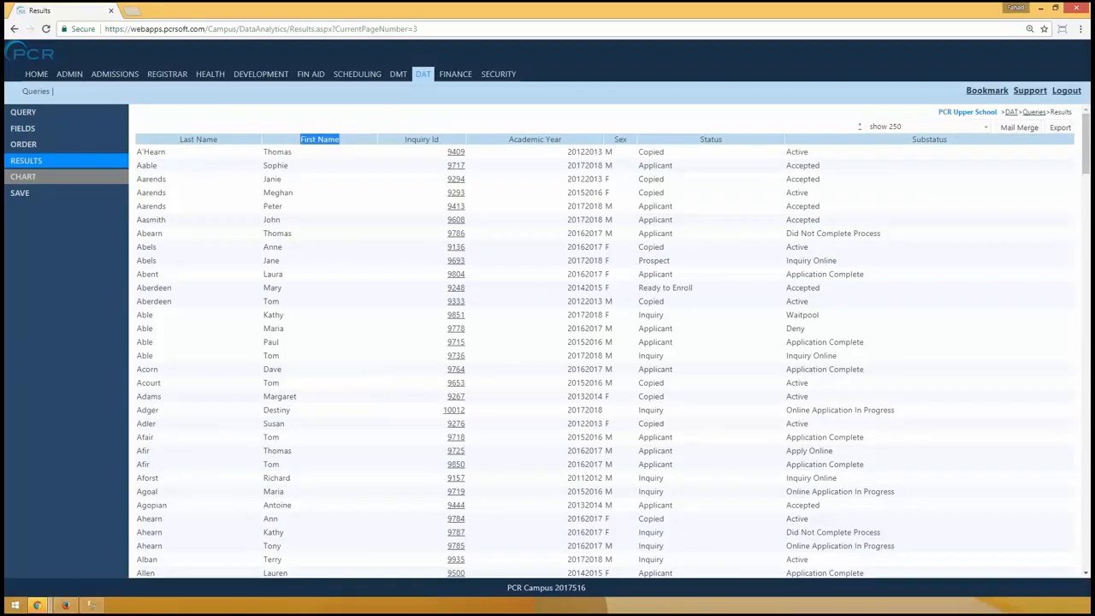
pyautogui.click(291, 151)
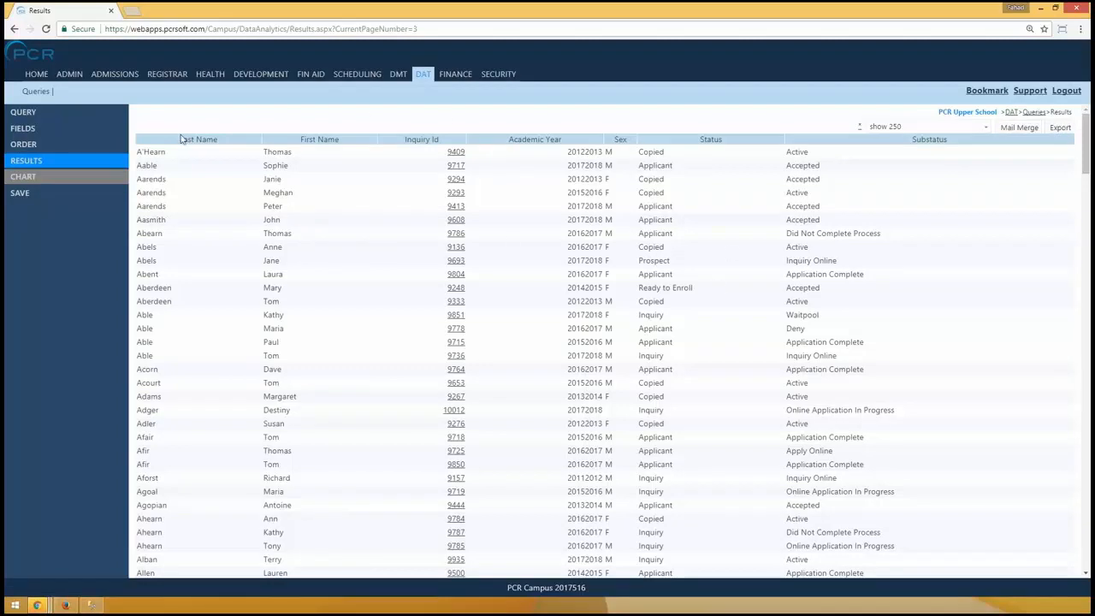
# - Examine the Last Name and First Name alias headings in the results
pyautogui.moveTo(178, 142); pyautogui.dragTo(230, 139)
pyautogui.moveTo(300, 142); pyautogui.dragTo(356, 140)
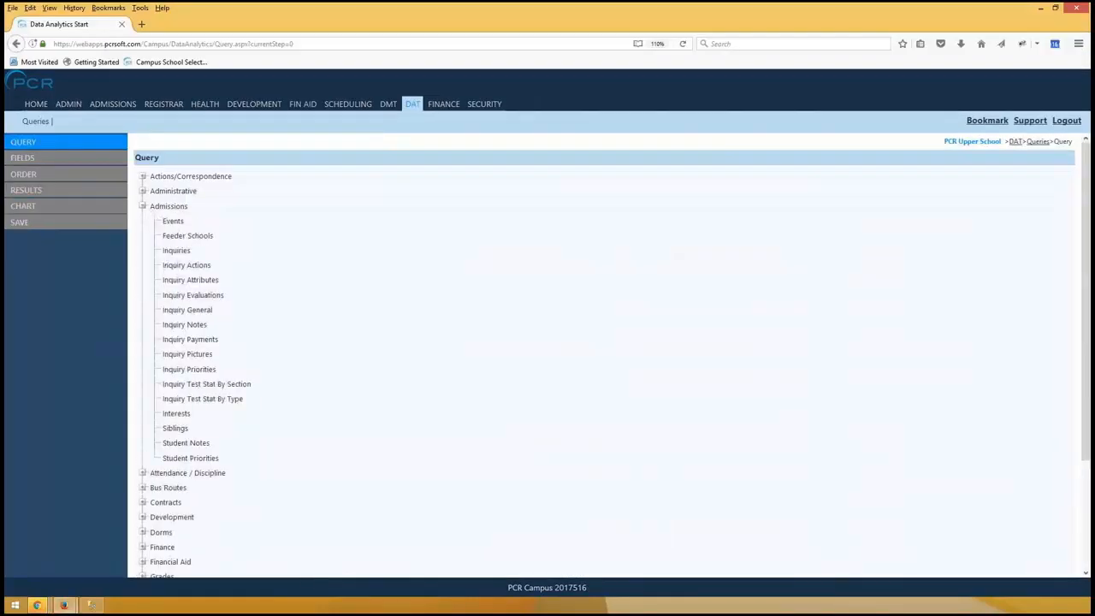
# - Build an Inquiries query displaying Inquiry Last Name, Inquiry Id and Inquiry First Name, save it and show its results
pyautogui.click(176, 250)
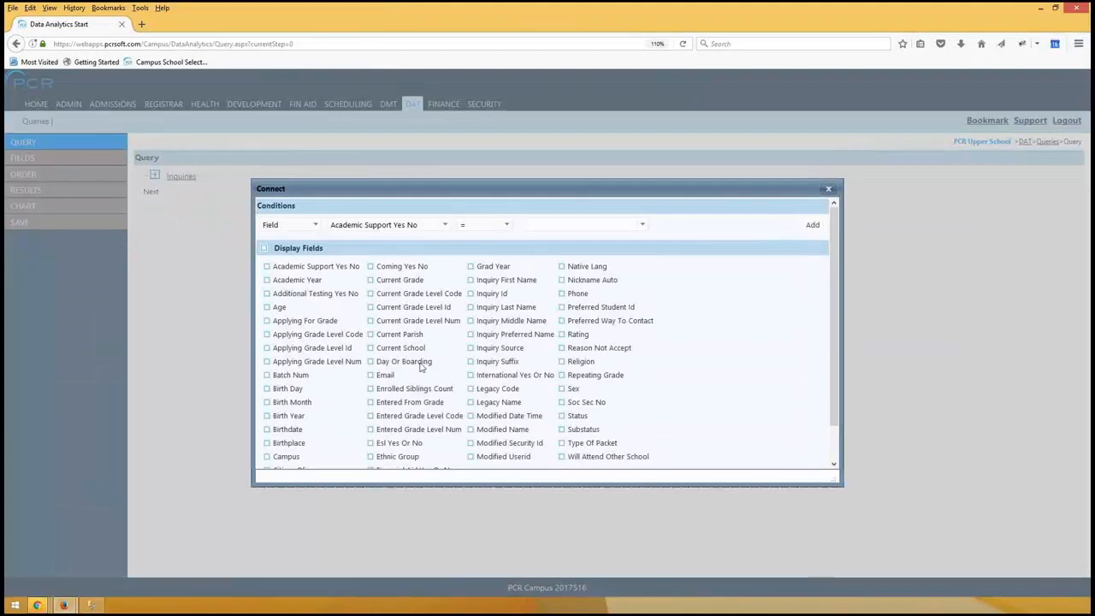
pyautogui.scroll(-1, 490, 328)
pyautogui.click(485, 272)
pyautogui.click(484, 259)
pyautogui.click(488, 247)
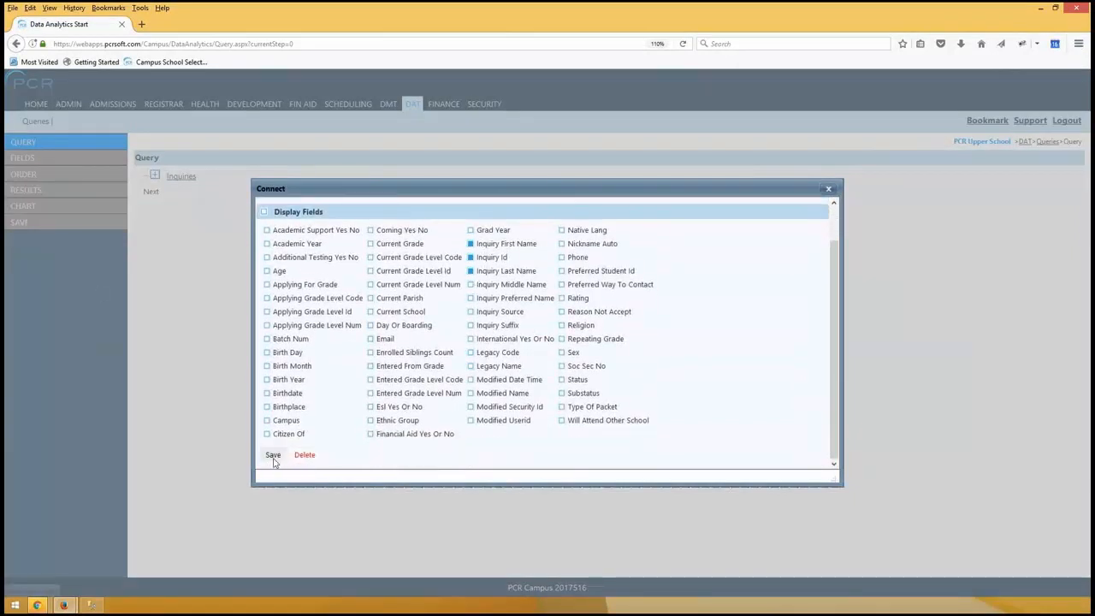
pyautogui.click(274, 454)
pyautogui.click(38, 190)
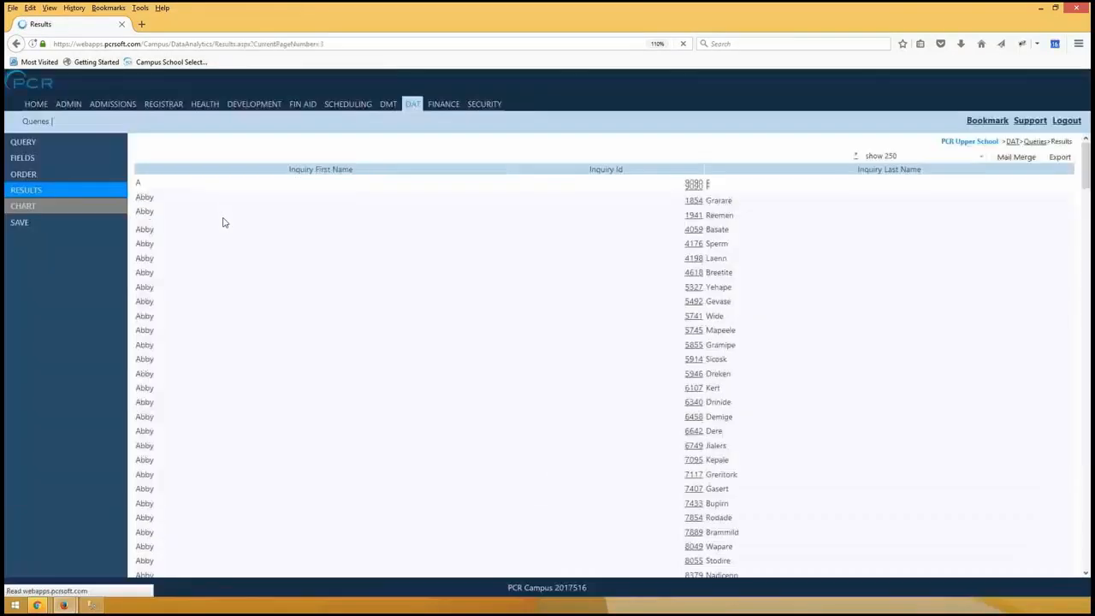
# - Add Academic Year to the display fields of the Inquiries query, save the change and show the results
pyautogui.click(17, 145)
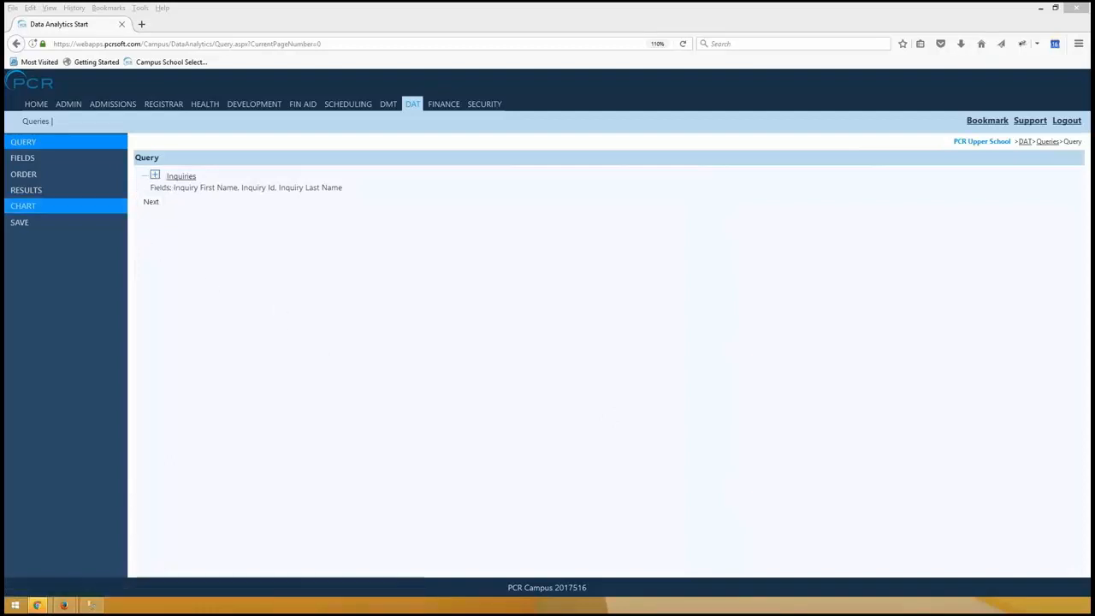
pyautogui.click(178, 182)
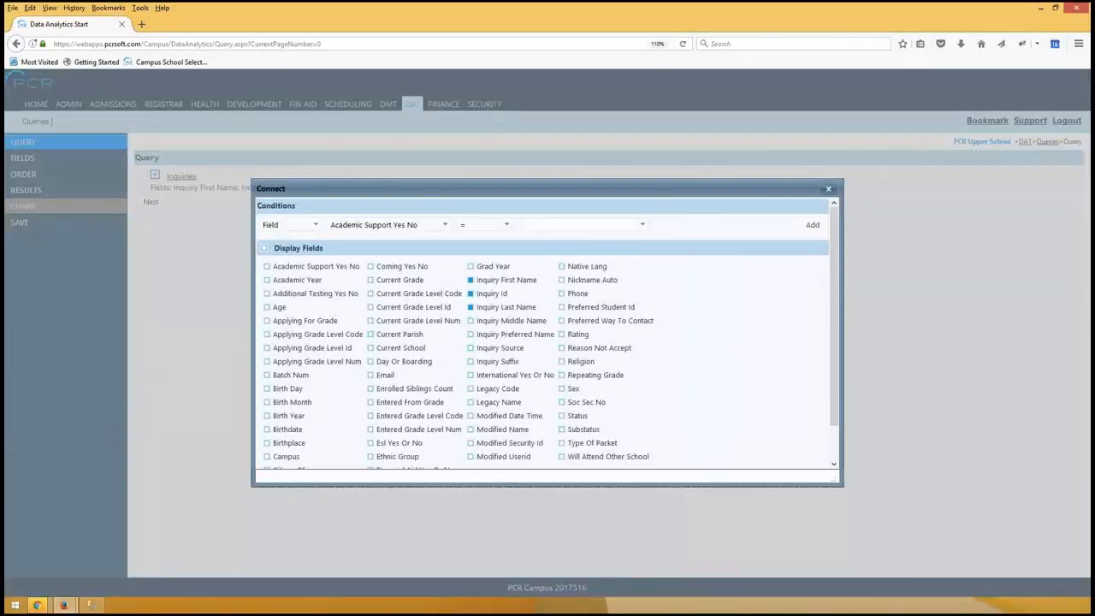
pyautogui.click(291, 280)
pyautogui.scroll(-1, 524, 354)
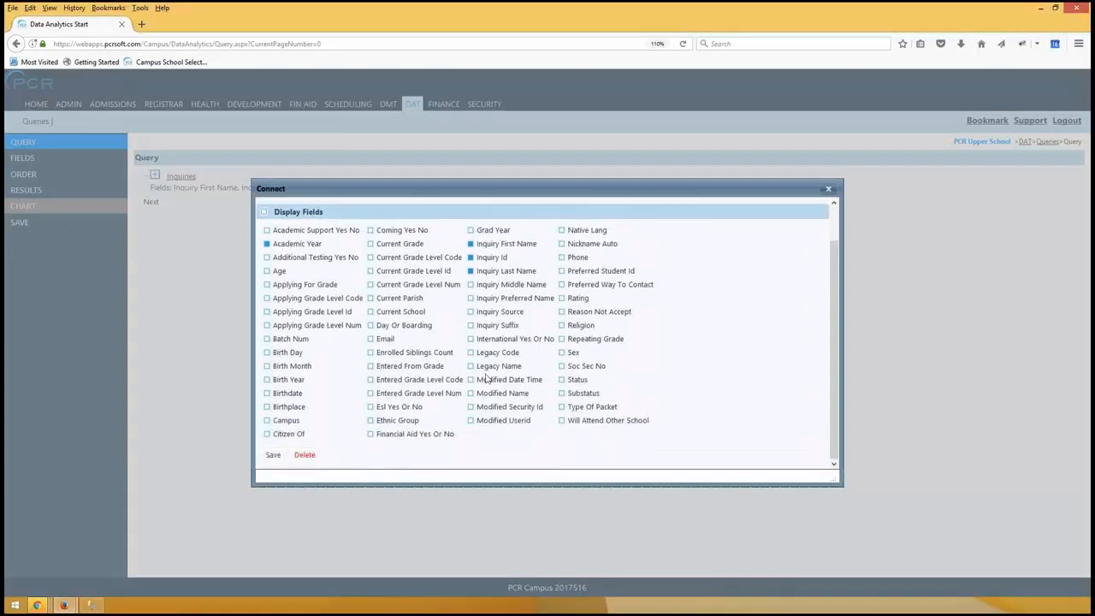
pyautogui.click(270, 455)
pyautogui.click(34, 190)
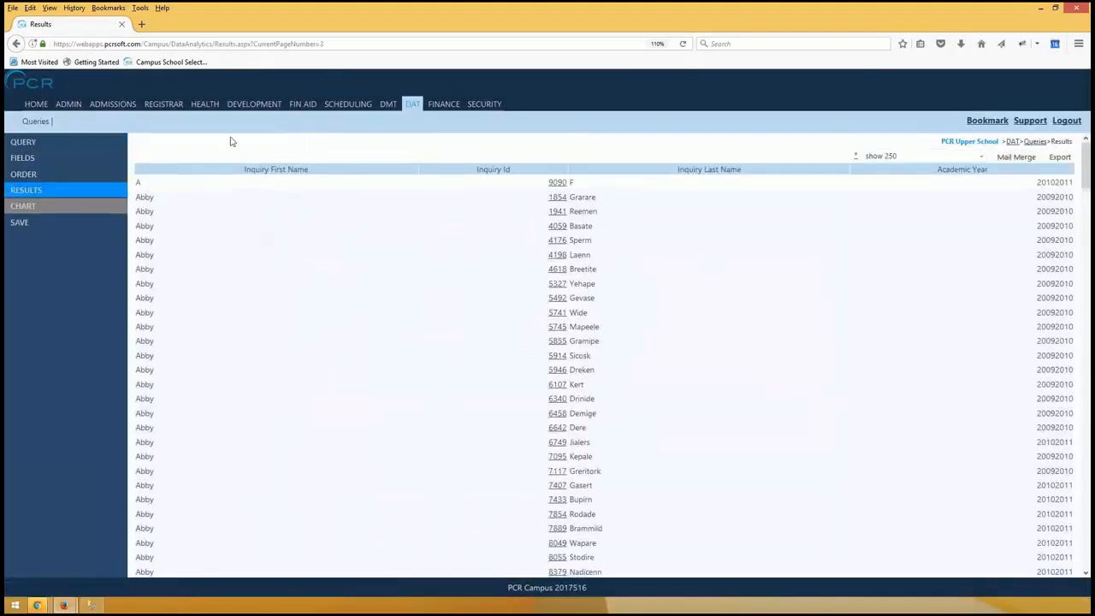
# - Add Birthdate to the display fields of the Inquiries query, save the change and show the results
pyautogui.click(24, 144)
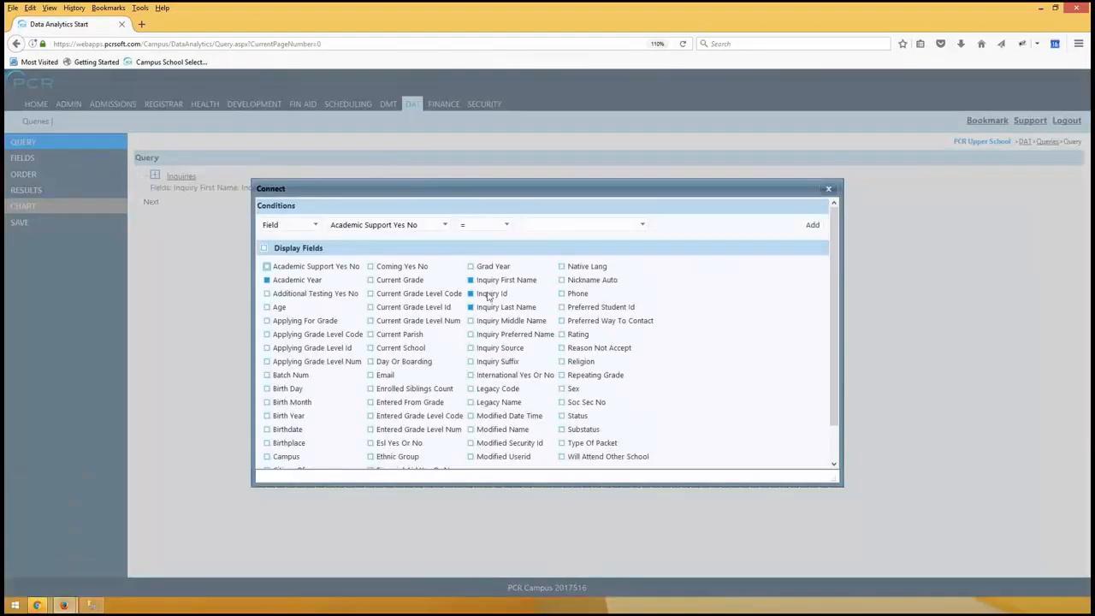
pyautogui.scroll(-1, 286, 428)
pyautogui.click(274, 453)
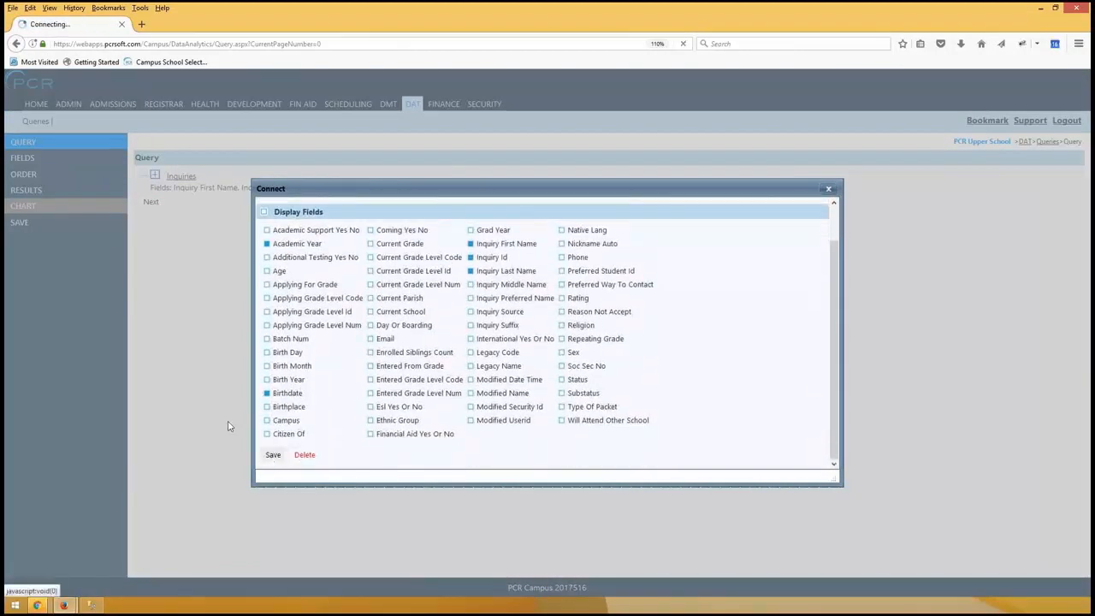
pyautogui.click(26, 192)
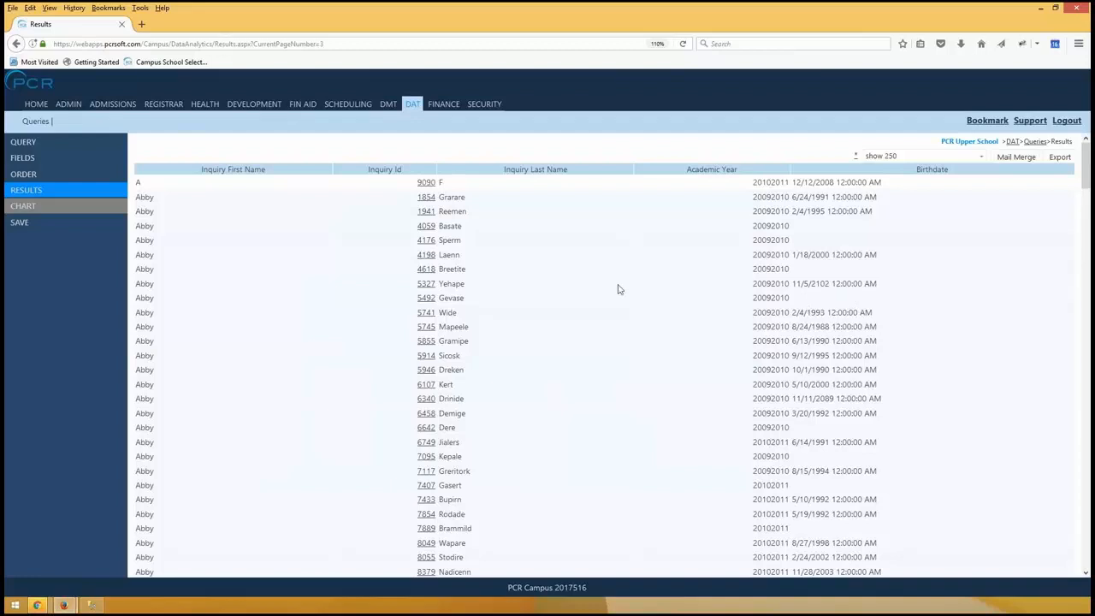
# - Reorder the columns to Inquiry Last Name, Inquiry First Name, Birthdate, Academic Year, Inquiry Id, and look through the results
pyautogui.click(26, 174)
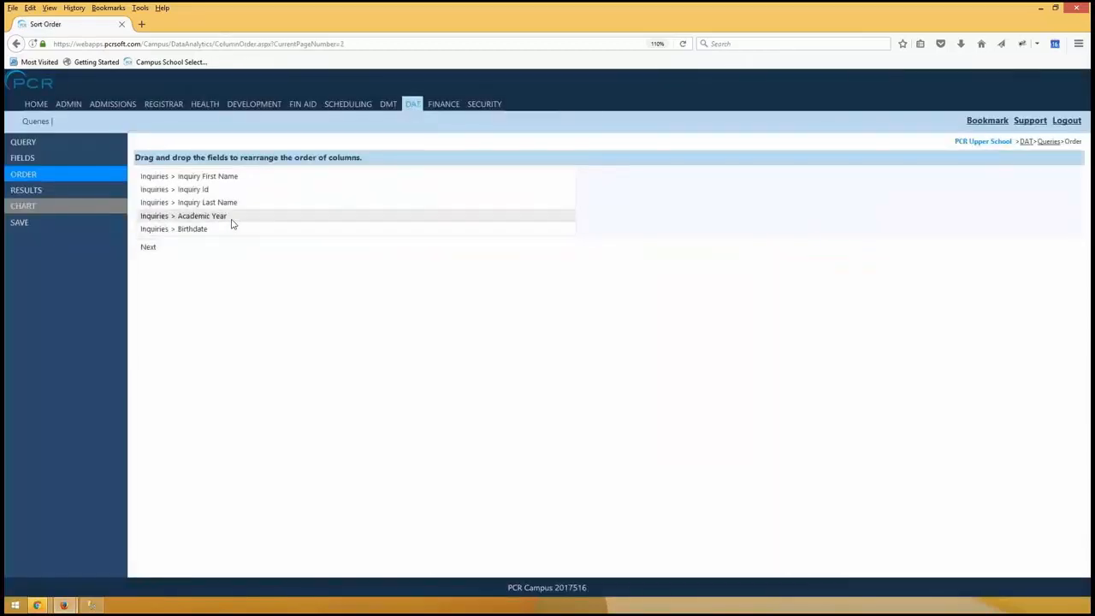
pyautogui.moveTo(244, 206); pyautogui.dragTo(245, 175)
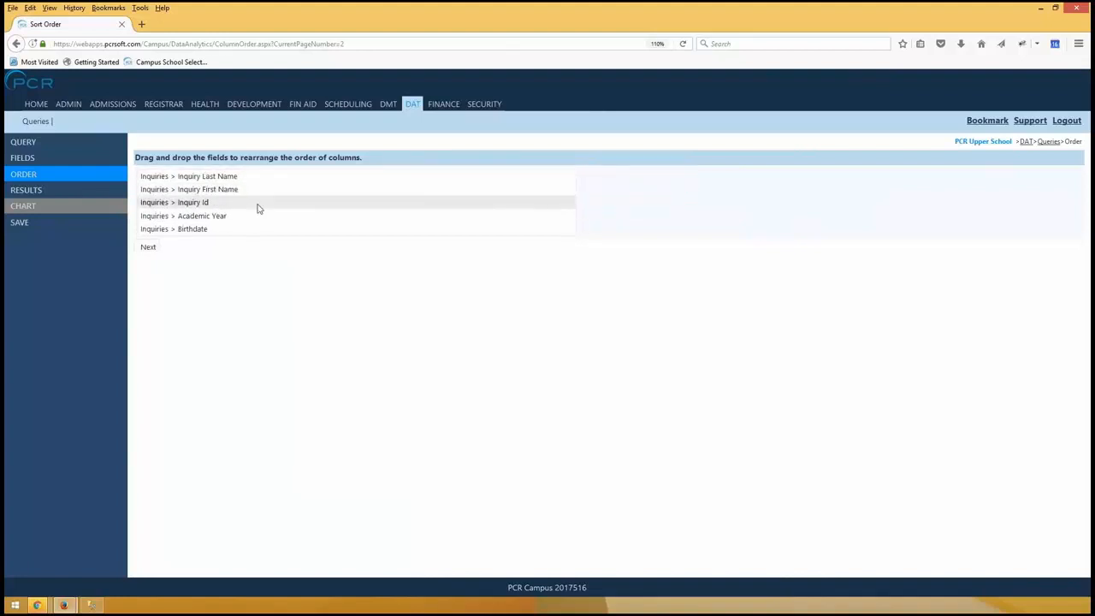
pyautogui.moveTo(210, 230)
pyautogui.mouseDown()
pyautogui.moveTo(214, 208)
pyautogui.moveTo(208, 219)
pyautogui.mouseUp()
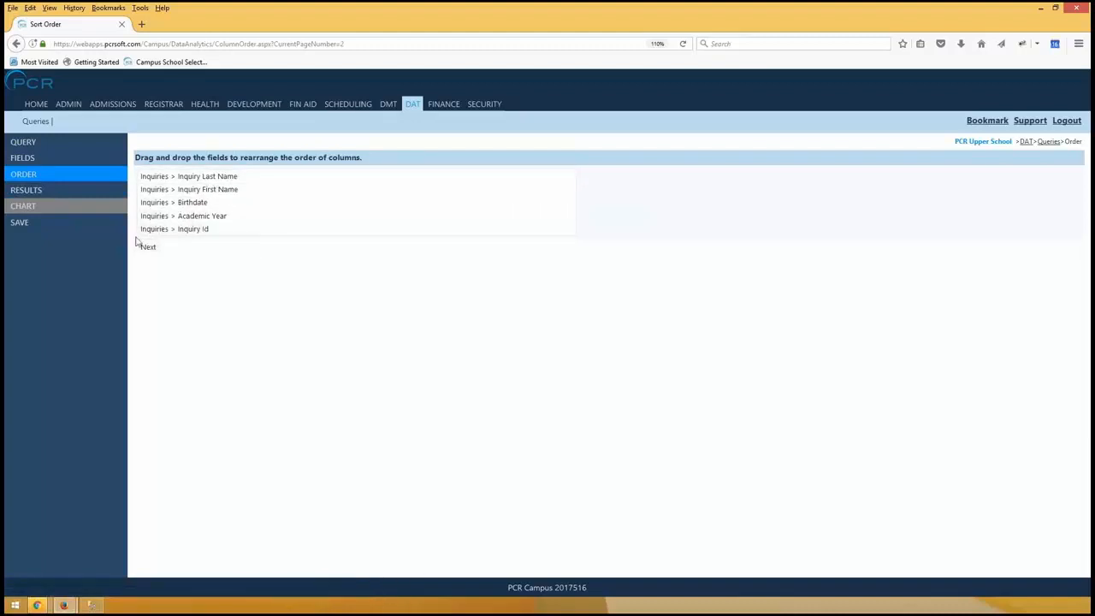
pyautogui.click(26, 192)
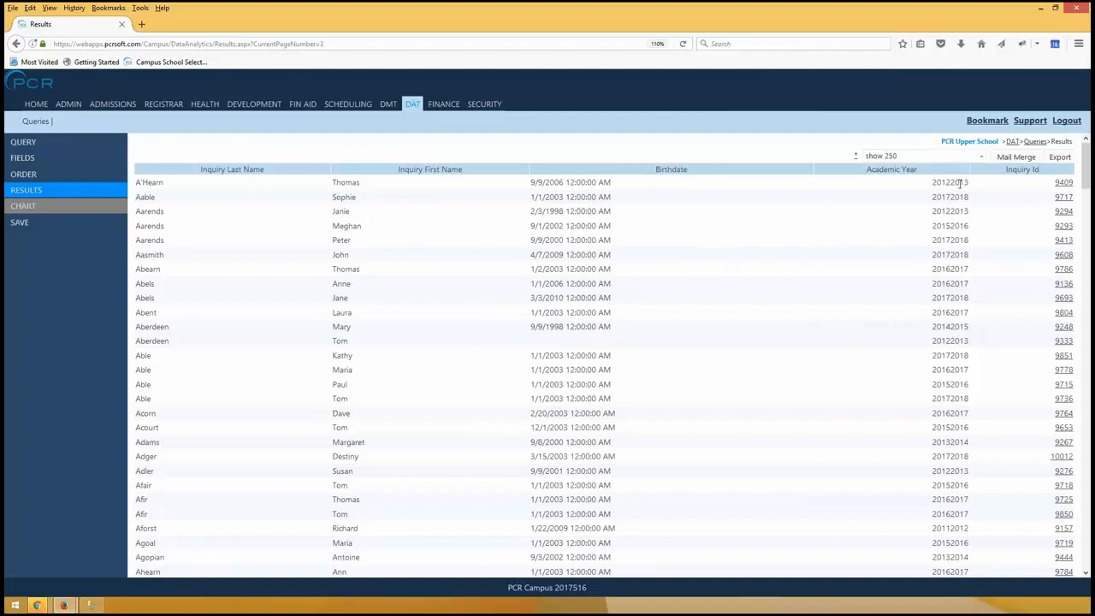
pyautogui.scroll(-20, 894, 297)
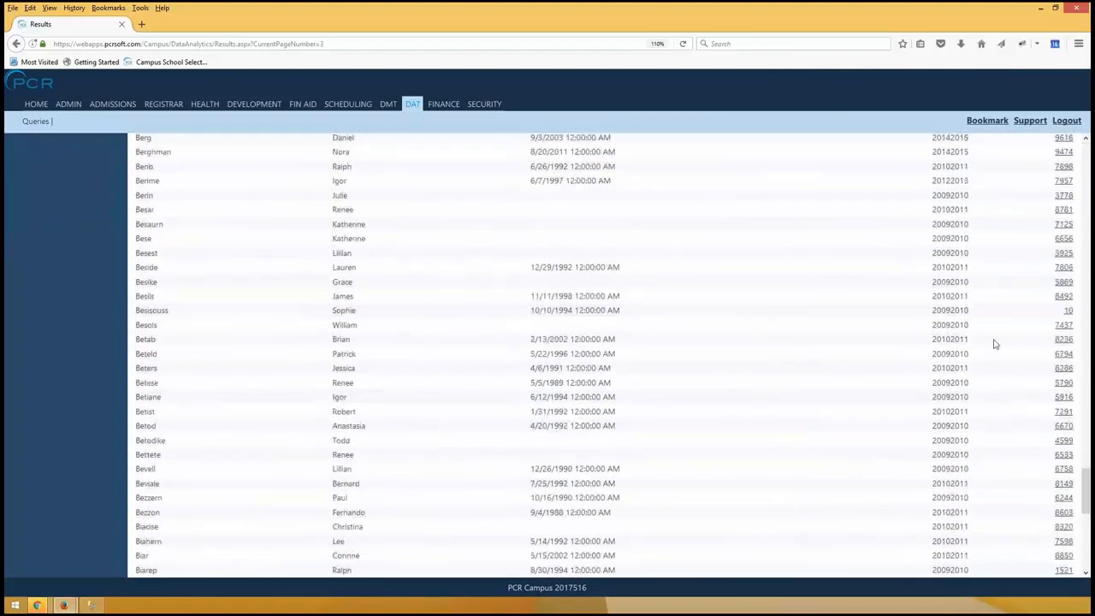
pyautogui.scroll(20, 875, 436)
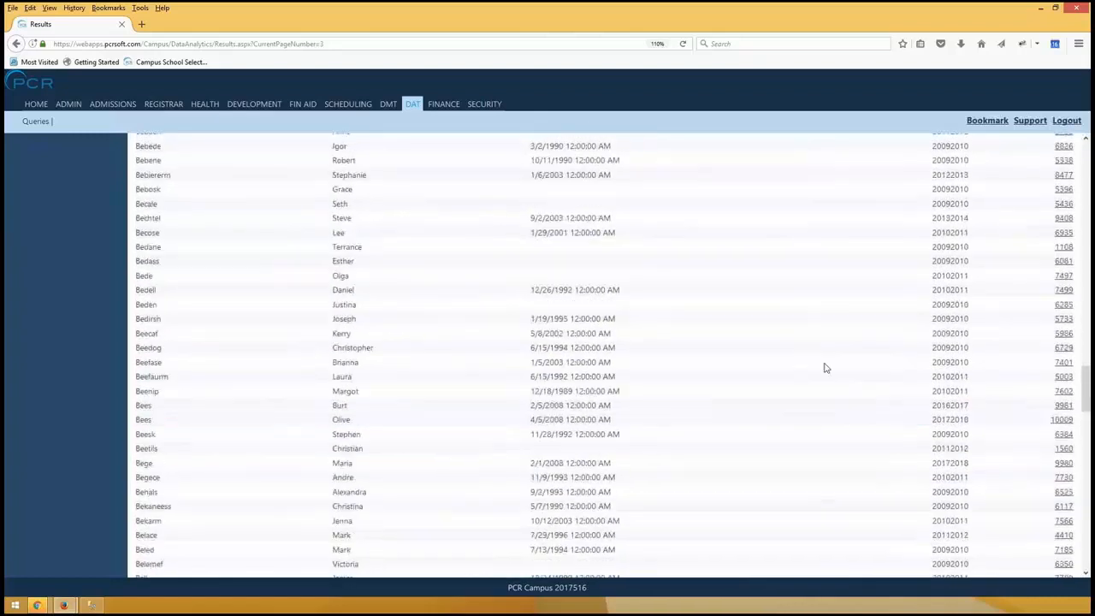
pyautogui.scroll(2, 786, 346)
# - Add the condition Academic Year = 20162017 to the Inquiries query
pyautogui.click(85, 152)
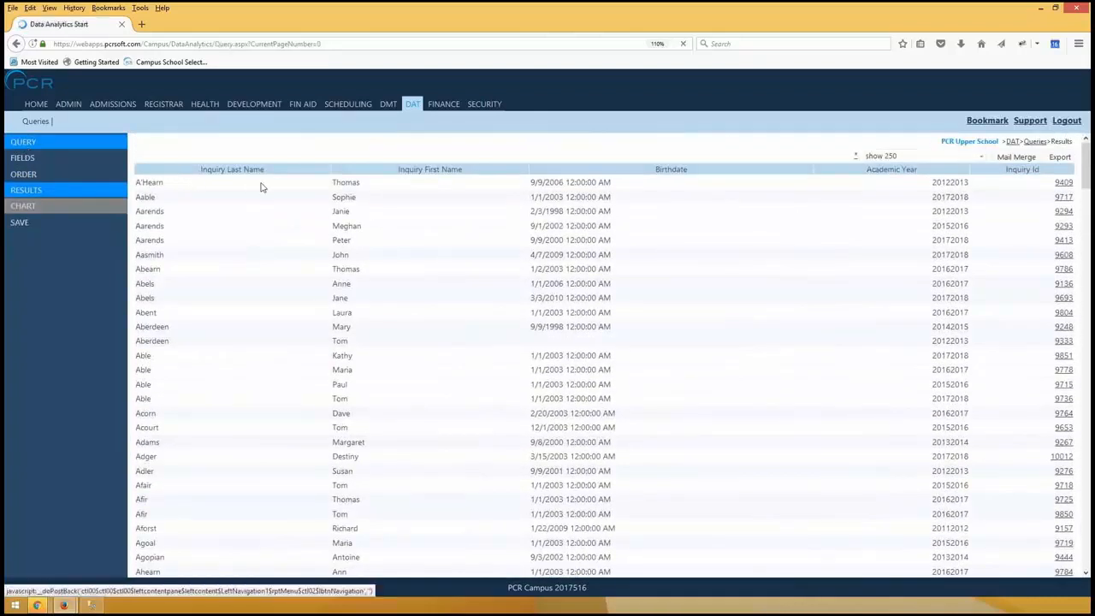
pyautogui.click(171, 177)
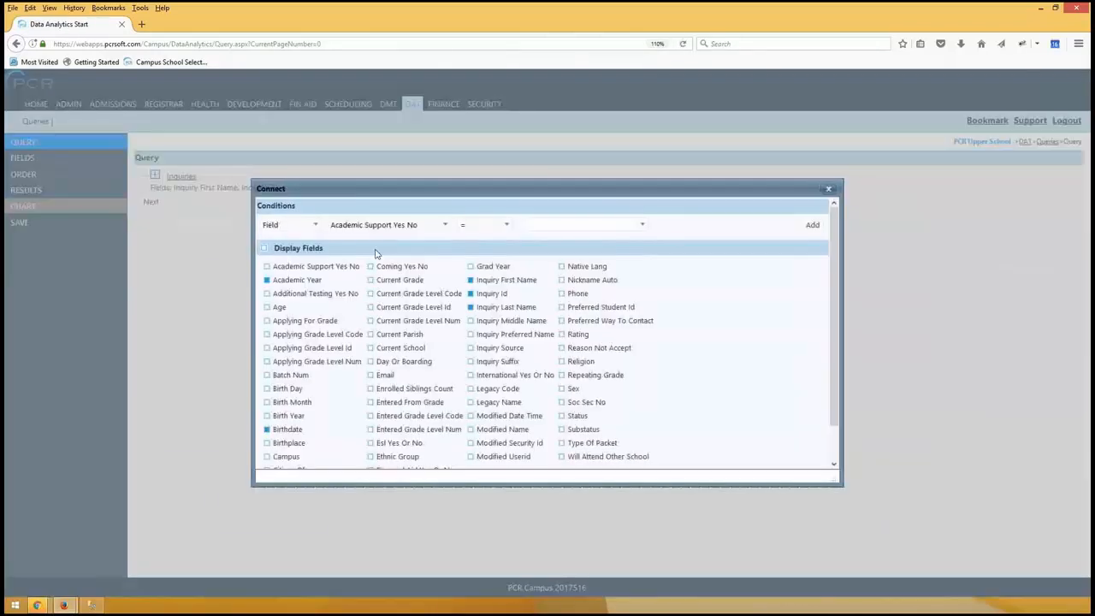
pyautogui.click(420, 226)
pyautogui.click(370, 254)
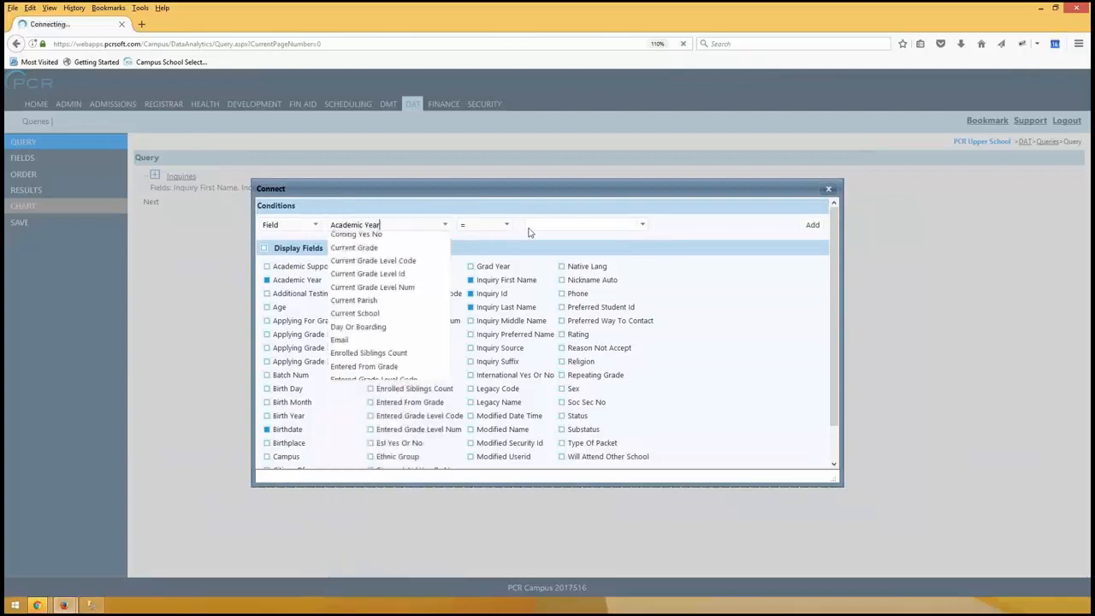
pyautogui.click(556, 224)
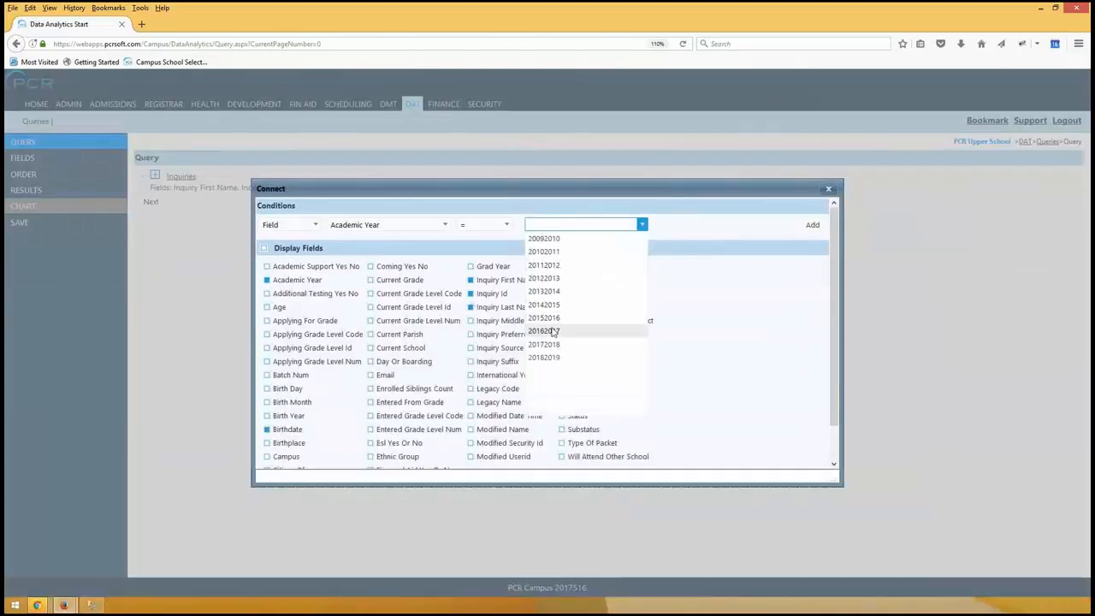
pyautogui.click(556, 331)
pyautogui.click(812, 224)
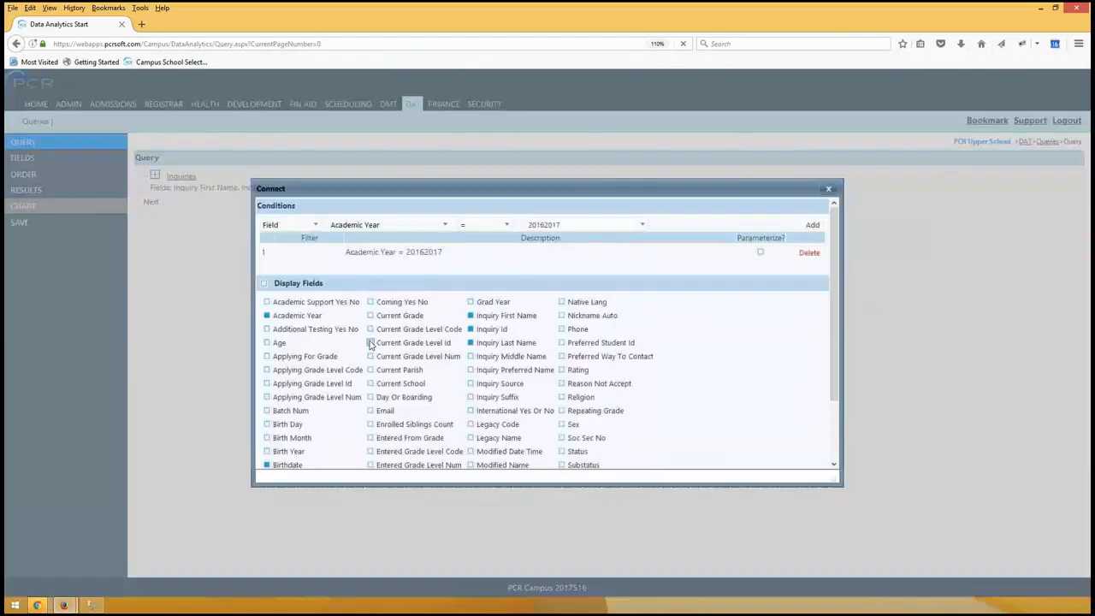
# - Save the query with its Academic Year condition and look through the filtered results
pyautogui.scroll(-2, 263, 455)
pyautogui.click(267, 455)
pyautogui.click(49, 190)
pyautogui.scroll(-6, 655, 301)
pyautogui.scroll(6, 657, 305)
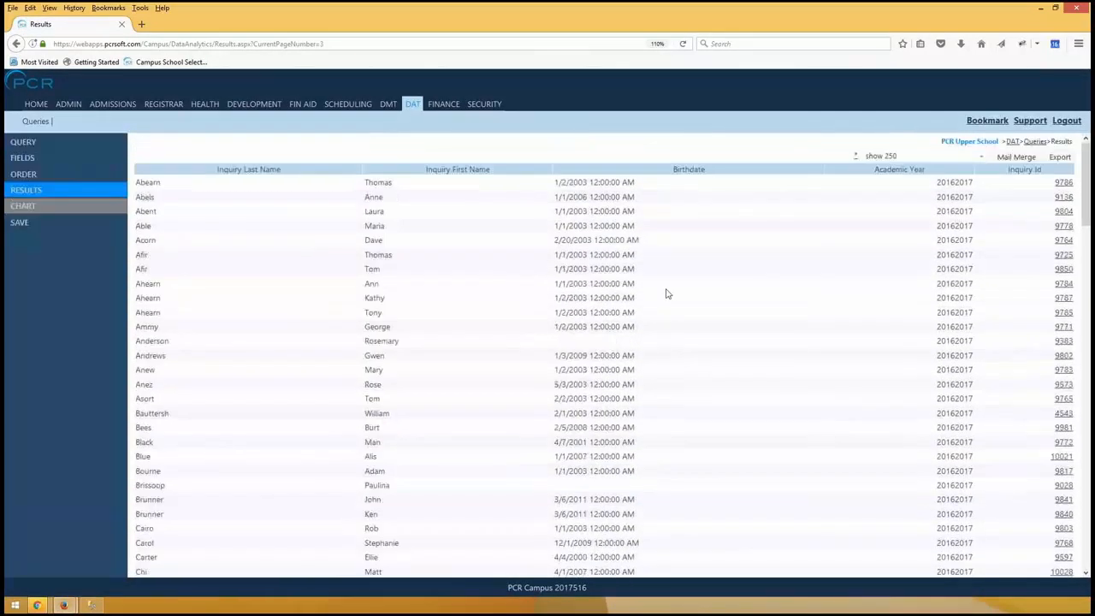
# - Set the display format of the Birthdate field to "Tuesday, May 16, 2017" and save the field settings
pyautogui.click(34, 159)
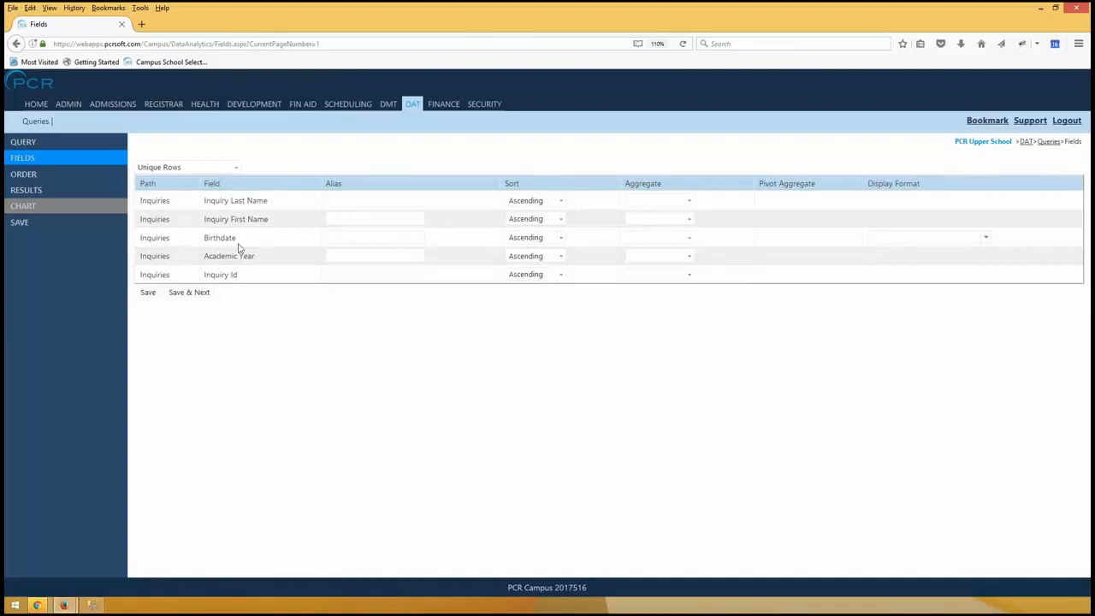
pyautogui.click(987, 240)
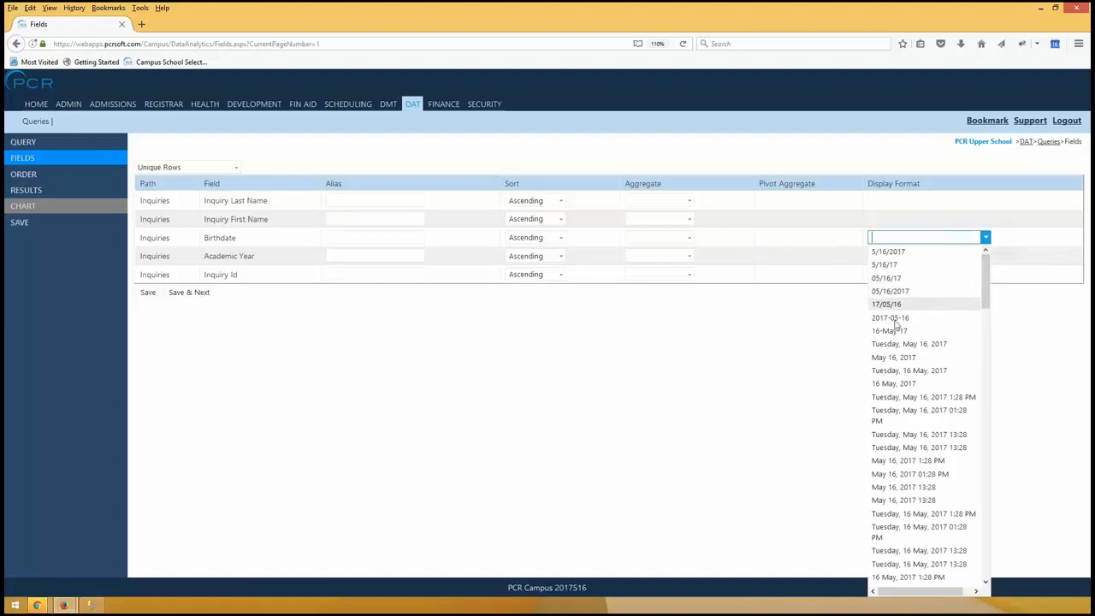
pyautogui.click(940, 346)
pyautogui.click(147, 292)
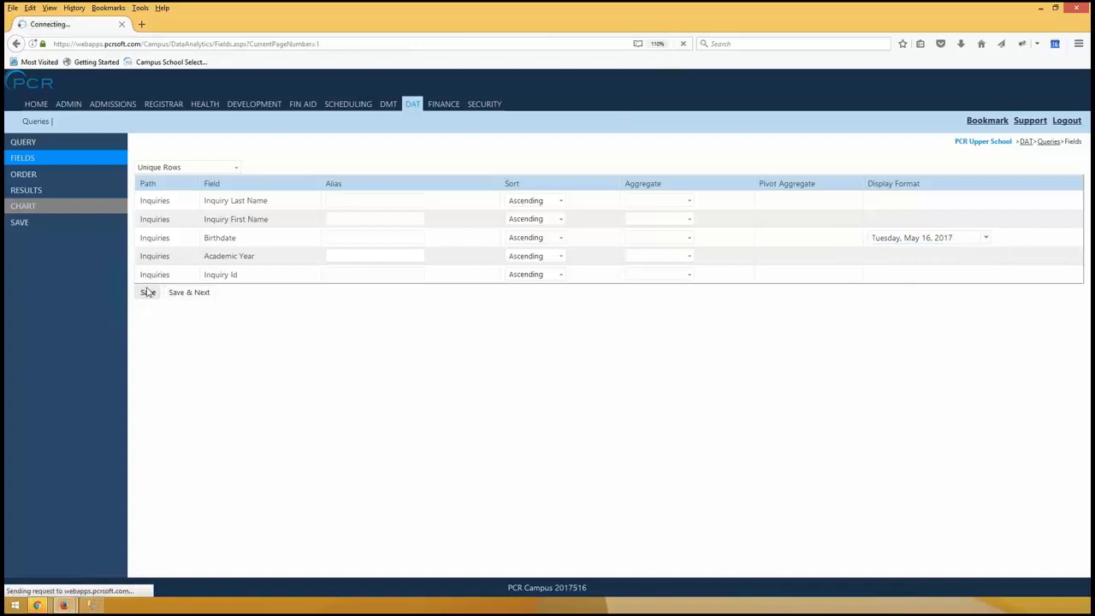
# - Open the results and check how the dates in the Birthdate column are formatted
pyautogui.click(21, 190)
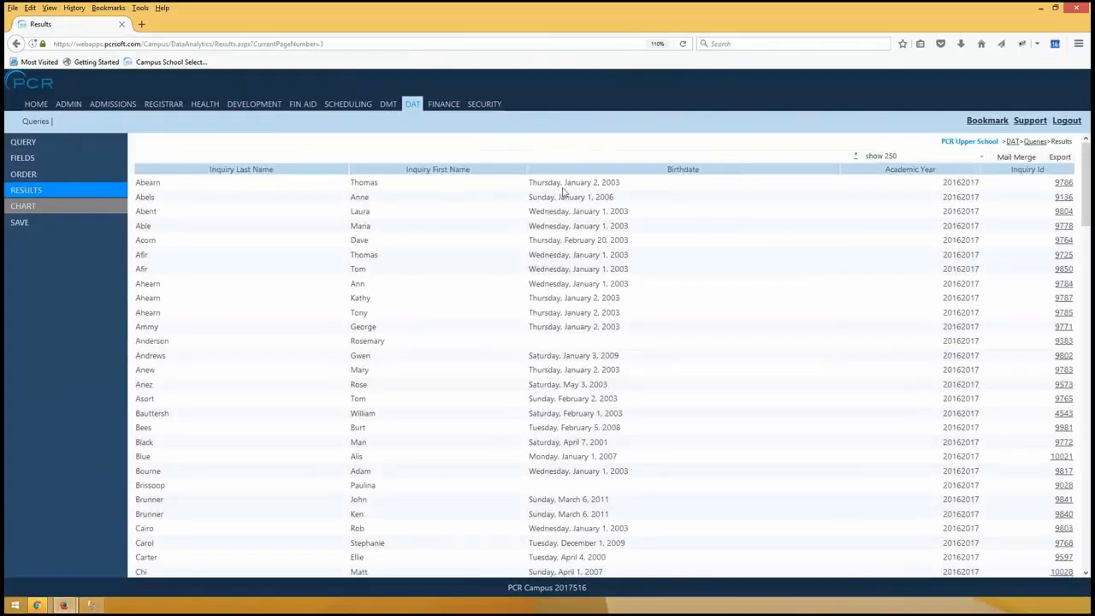
pyautogui.tripleClick(540, 183)
pyautogui.click(667, 247)
pyautogui.moveTo(530, 180); pyautogui.dragTo(685, 190)
# - Return to the field settings and review the display format options for Birthdate
pyautogui.click(53, 143)
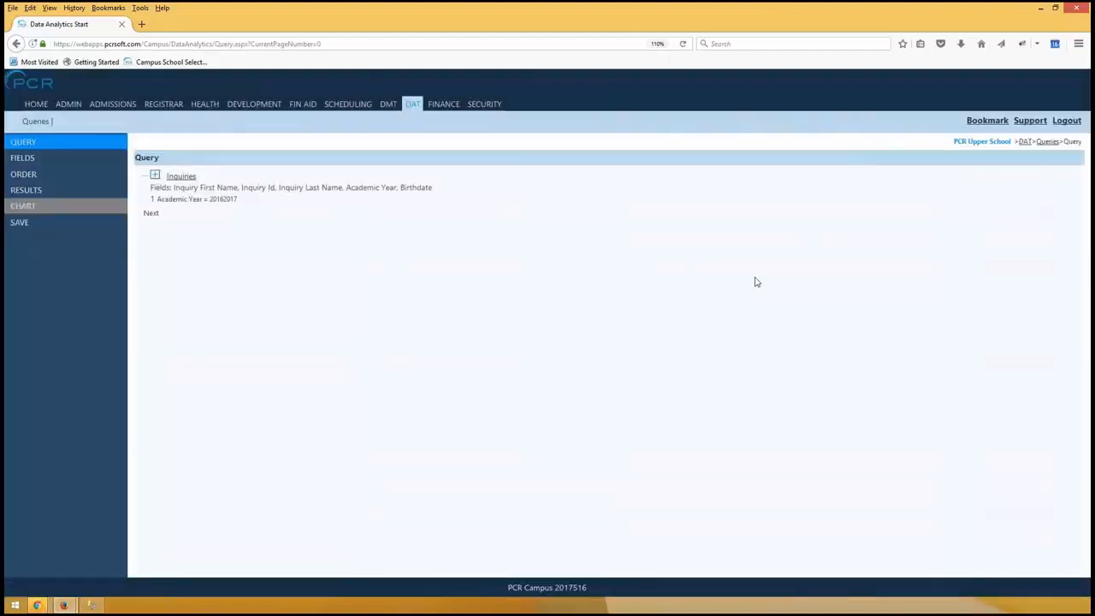
pyautogui.click(41, 166)
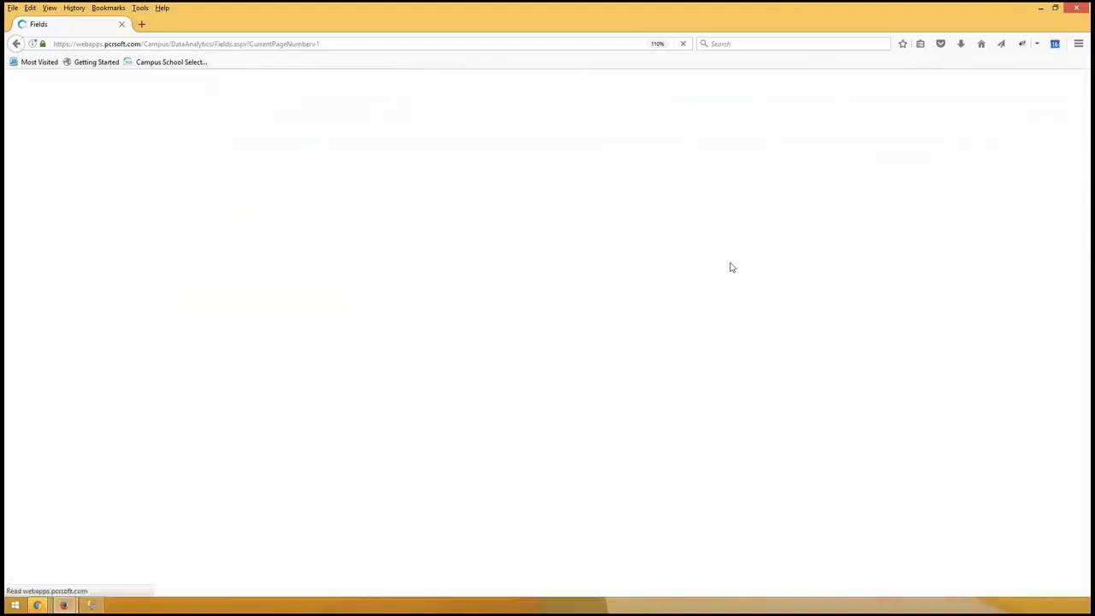
pyautogui.click(935, 247)
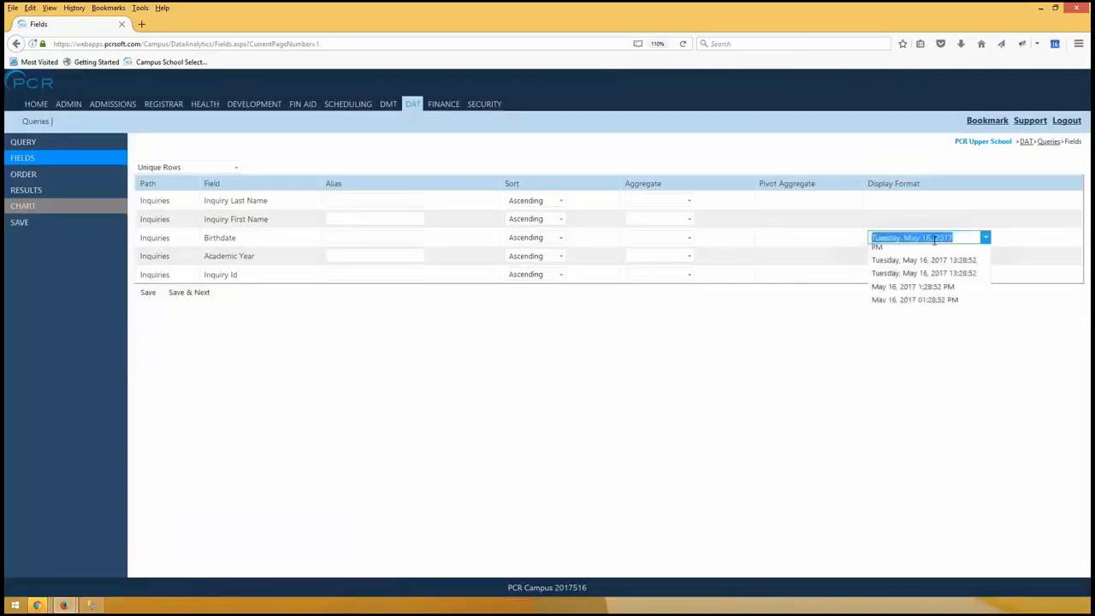
pyautogui.click(762, 350)
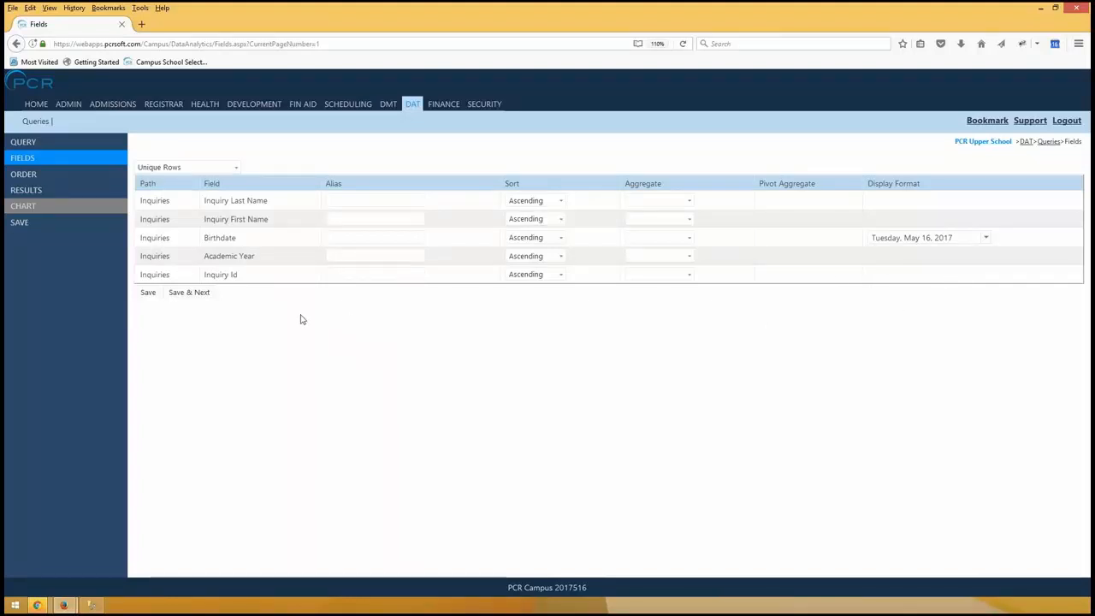
# - Add a second condition, Status = Applicant, to the Inquiries table of the query
pyautogui.click(77, 143)
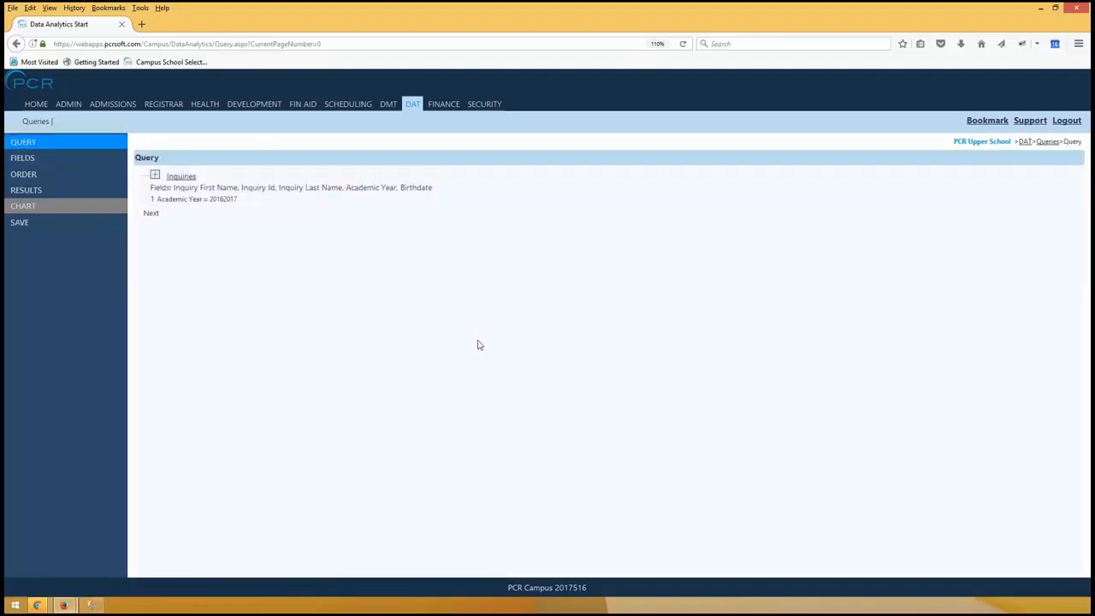
pyautogui.click(178, 178)
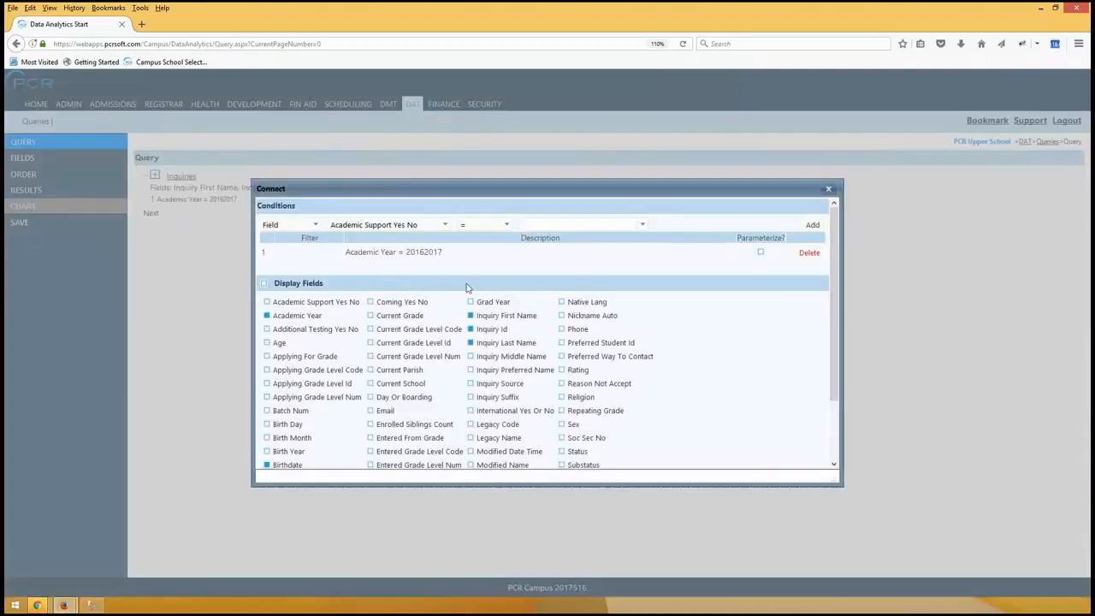
pyautogui.moveTo(373, 252); pyautogui.dragTo(450, 254)
pyautogui.click(472, 260)
pyautogui.scroll(-3, 660, 334)
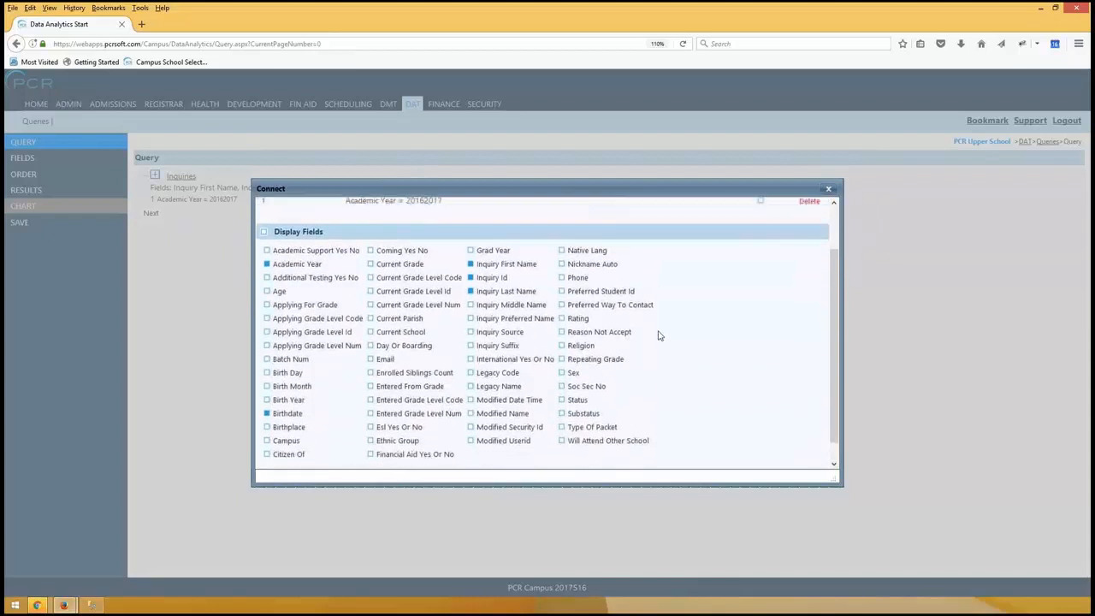
pyautogui.scroll(3, 436, 247)
pyautogui.click(399, 225)
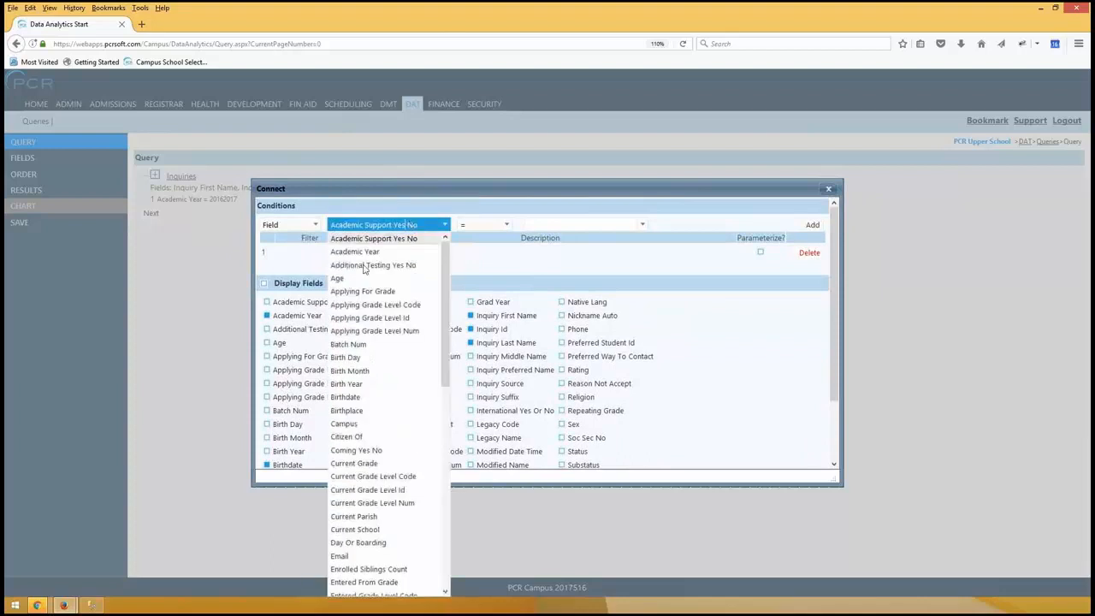
pyautogui.scroll(-10, 377, 368)
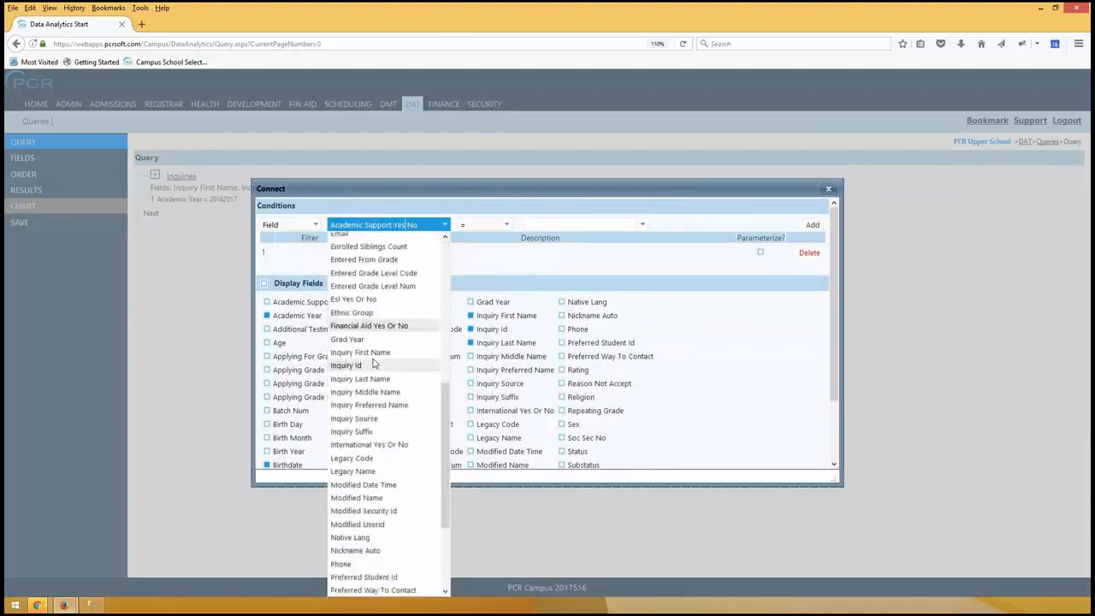
pyautogui.click(351, 551)
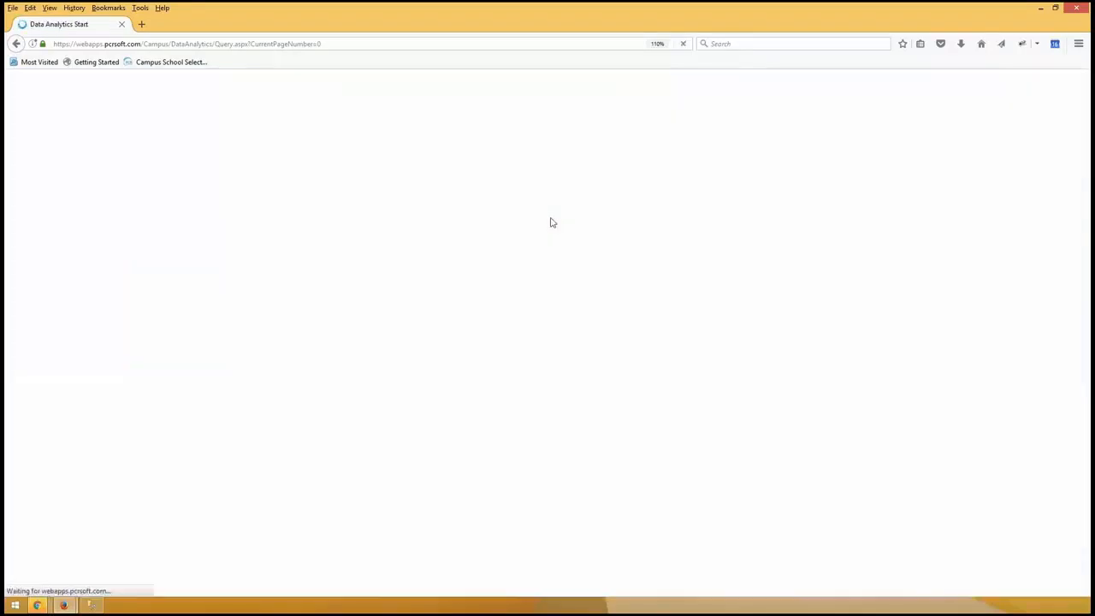
pyautogui.click(554, 222)
pyautogui.click(553, 247)
pyautogui.click(812, 227)
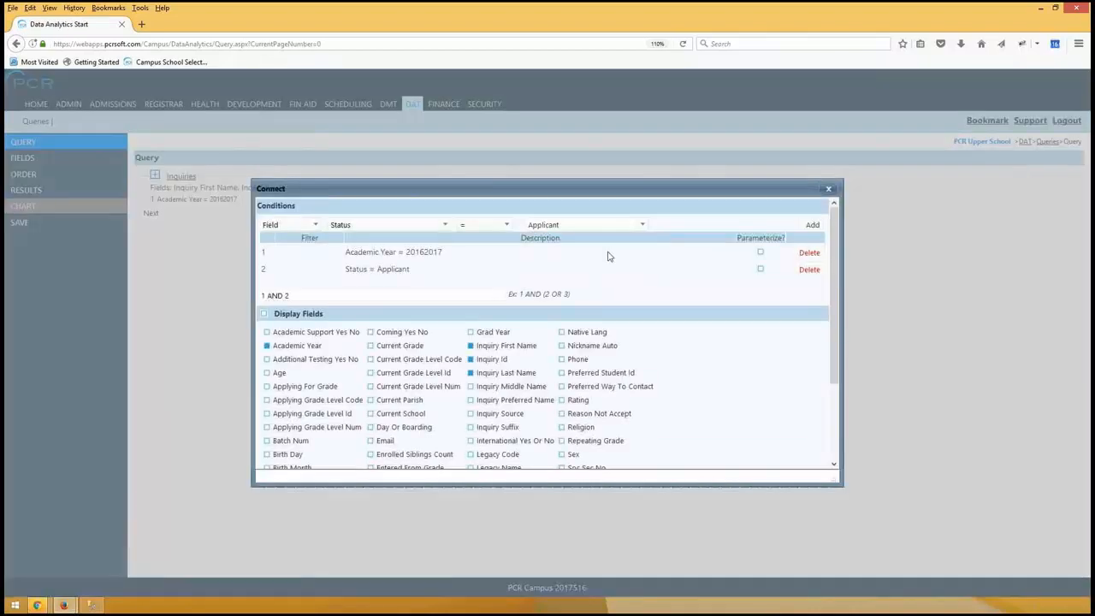
# - Save the Inquiries table with its Status condition and open the query results
pyautogui.scroll(-3, 287, 466)
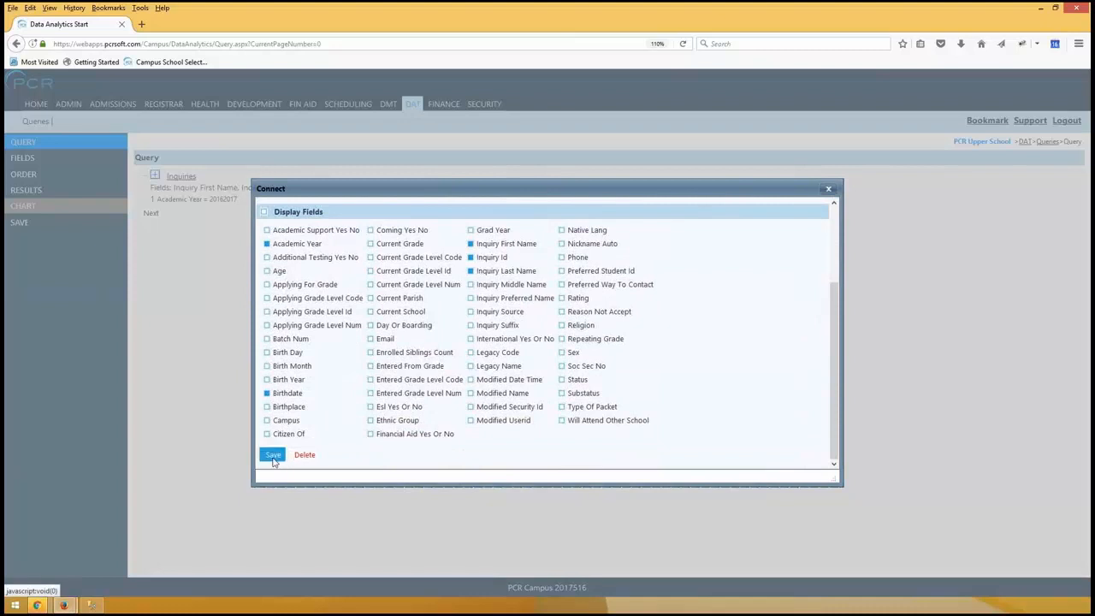
pyautogui.click(272, 456)
pyautogui.click(24, 190)
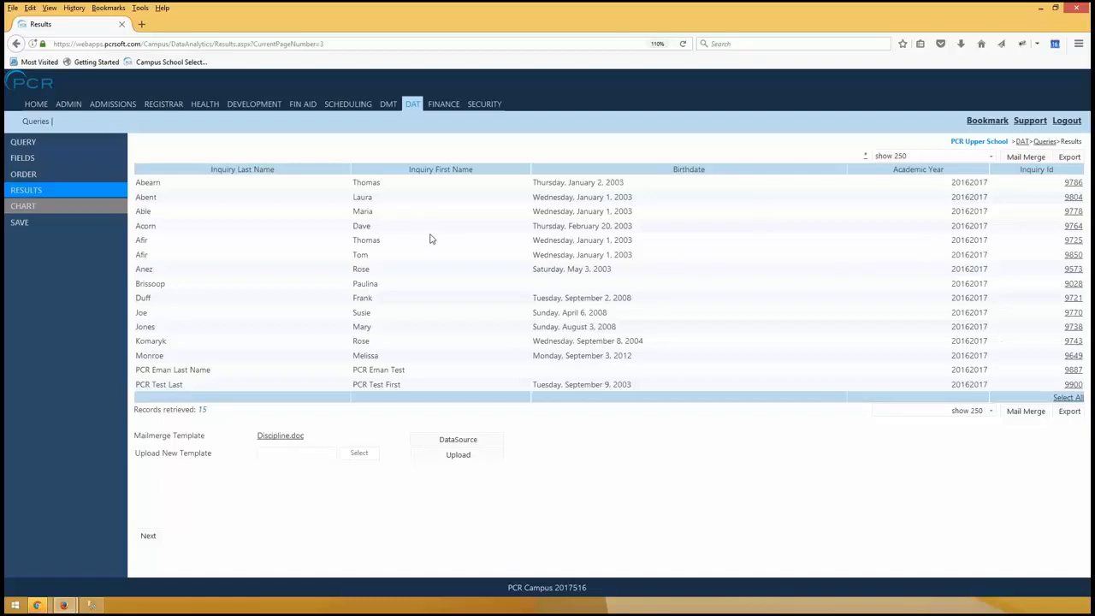
# - Add Status to the display fields of the Inquiries table and save the change
pyautogui.click(63, 143)
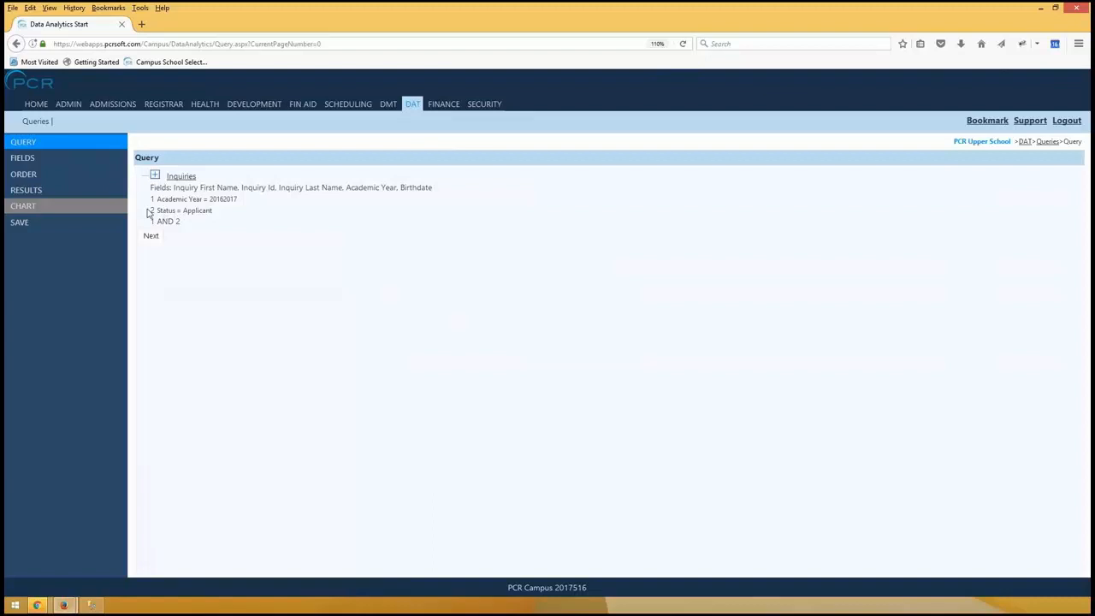
pyautogui.click(190, 177)
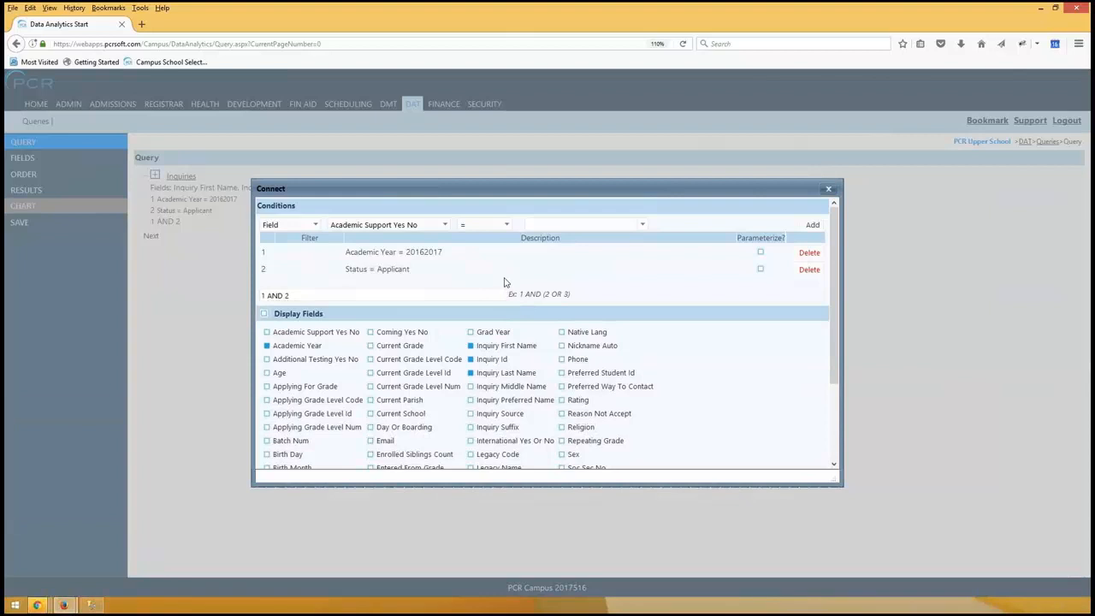
pyautogui.scroll(-3, 436, 270)
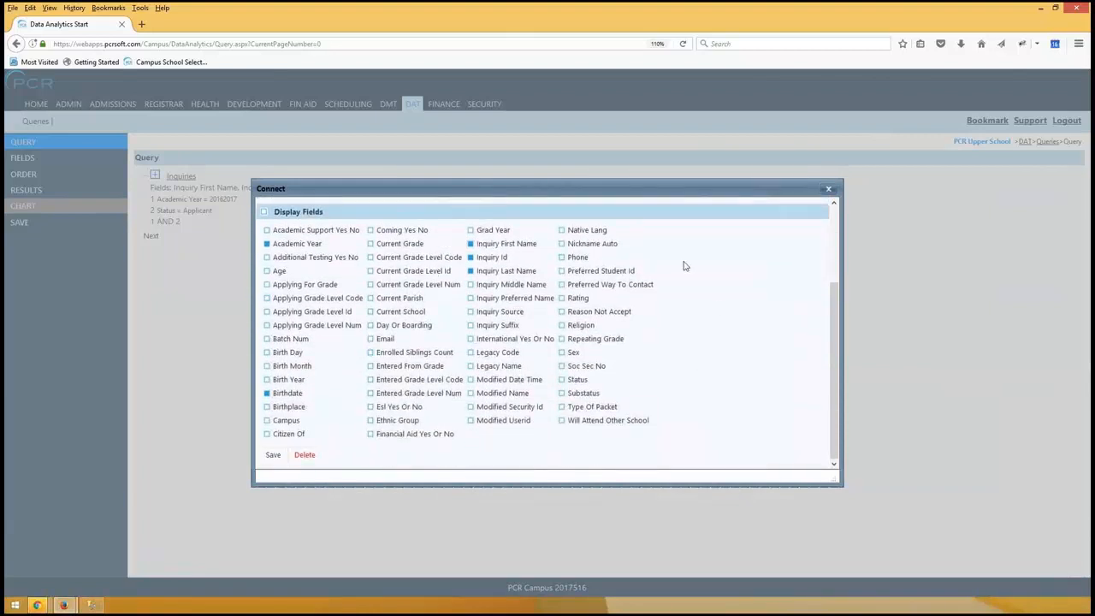
pyautogui.scroll(3, 638, 325)
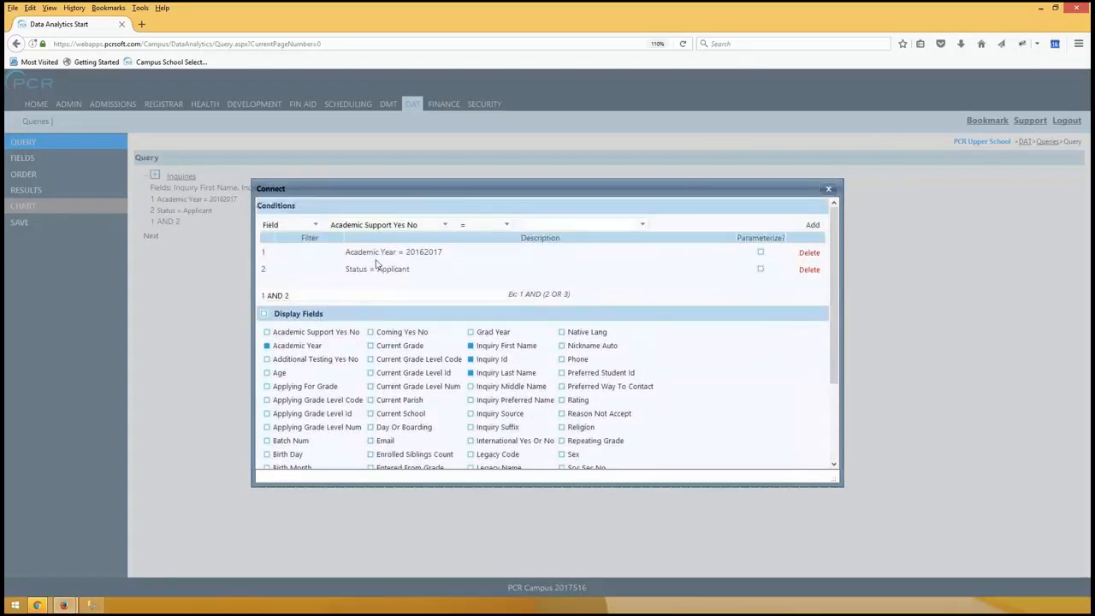
pyautogui.scroll(-3, 701, 351)
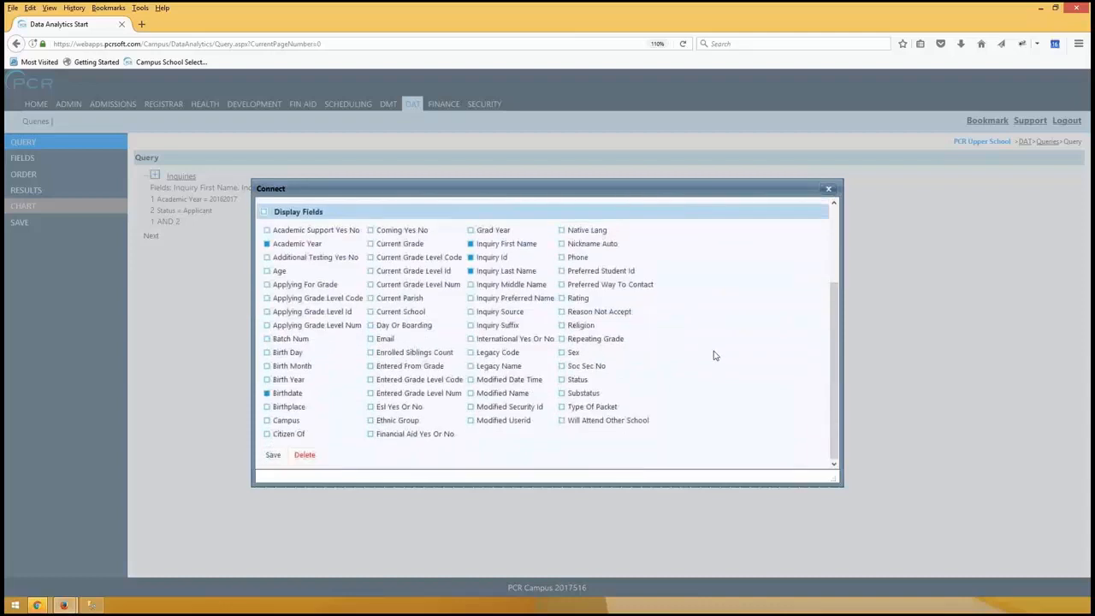
pyautogui.click(570, 379)
pyautogui.click(272, 455)
# - Open the results and check the values in the Status column
pyautogui.click(37, 189)
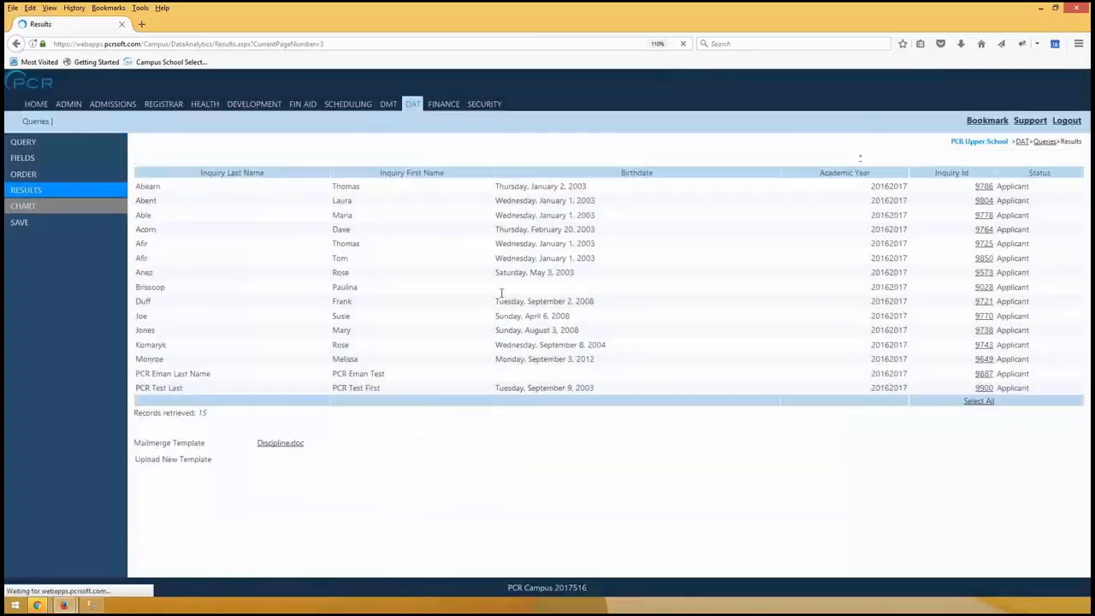
pyautogui.doubleClick(1001, 182)
pyautogui.doubleClick(1003, 197)
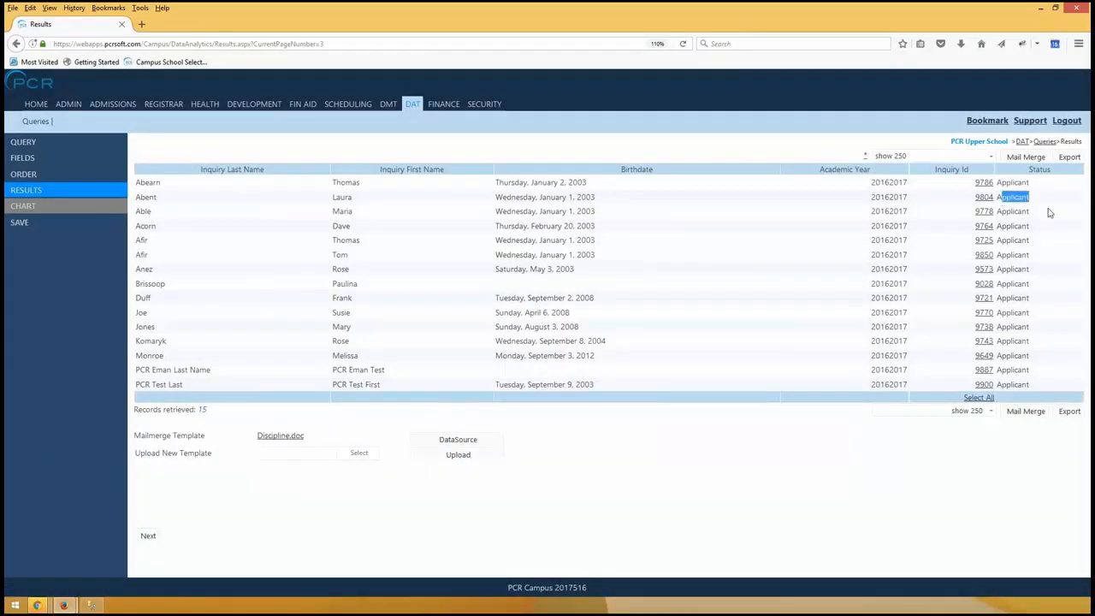
pyautogui.moveTo(1012, 212); pyautogui.dragTo(1030, 214)
pyautogui.click(1027, 255)
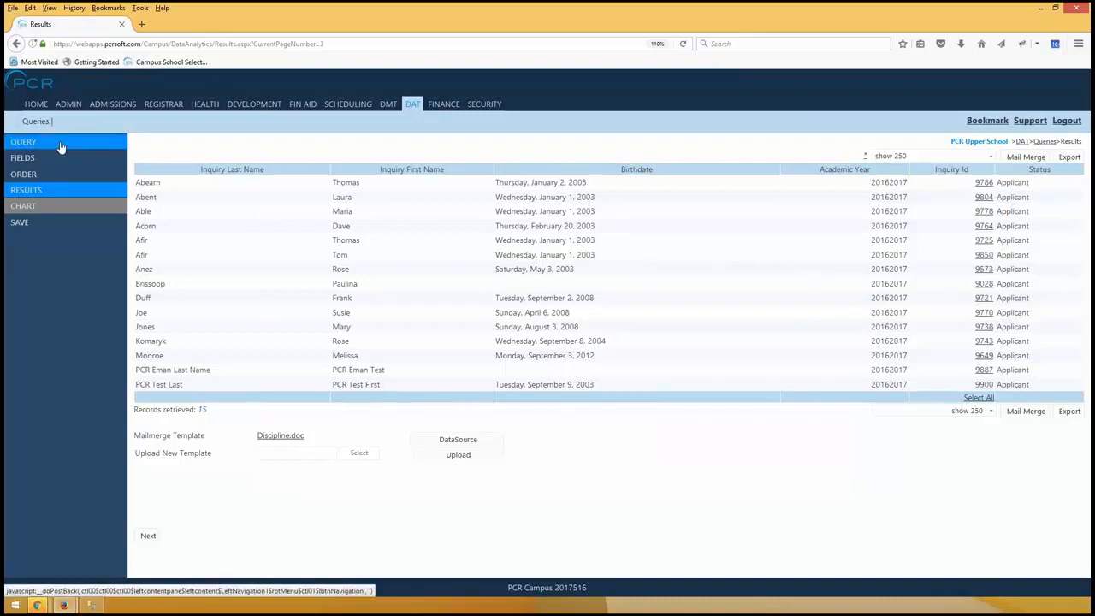
# - Parameterize the Status = Applicant condition of the Inquiries table and save the change
pyautogui.click(34, 145)
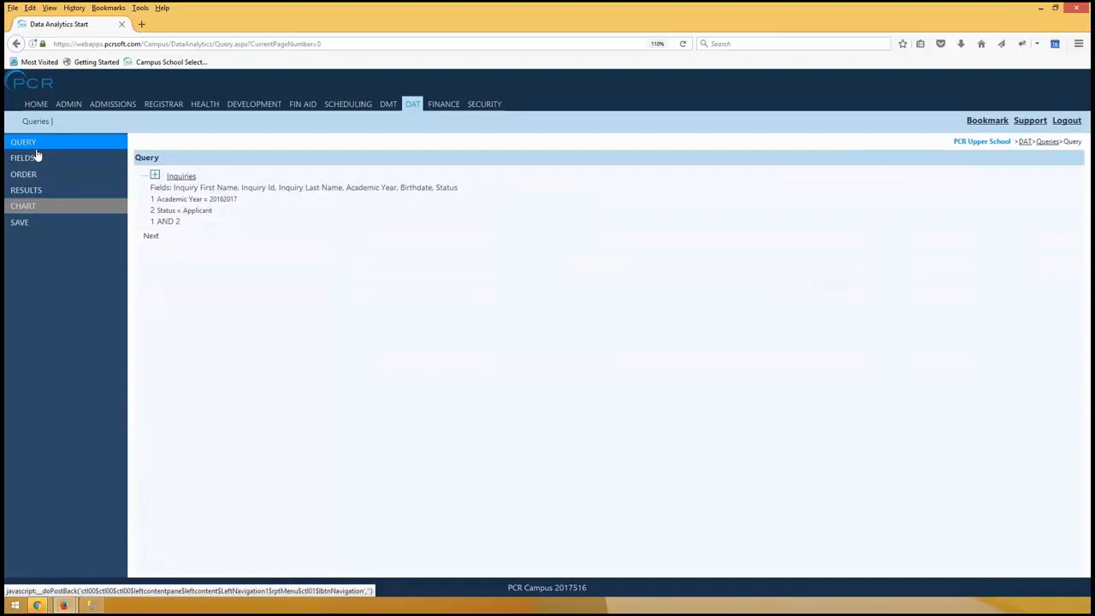
pyautogui.click(180, 176)
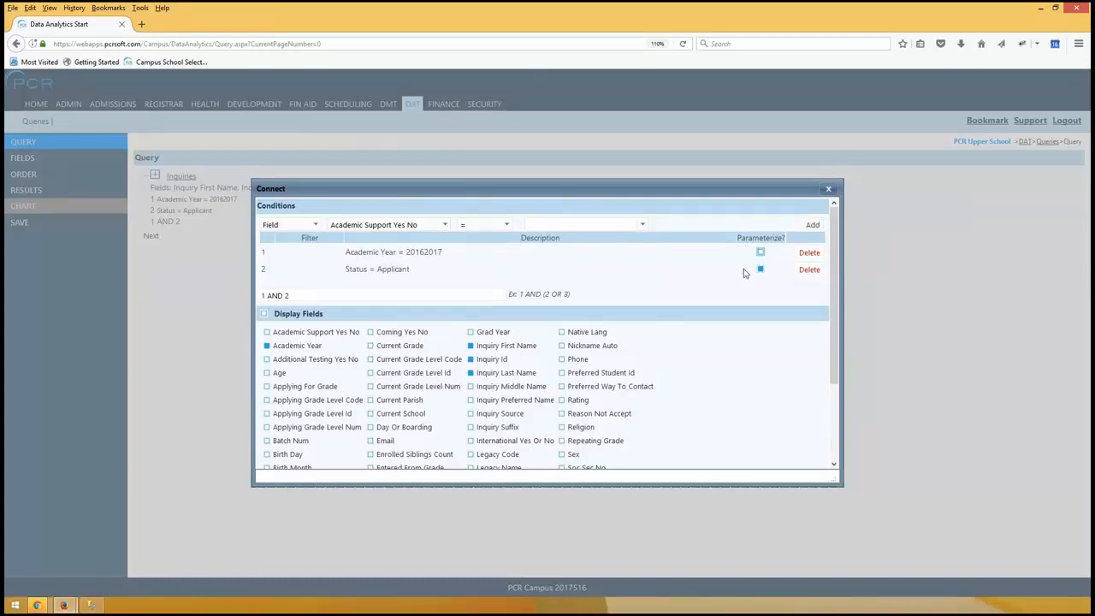
pyautogui.scroll(-2, 691, 297)
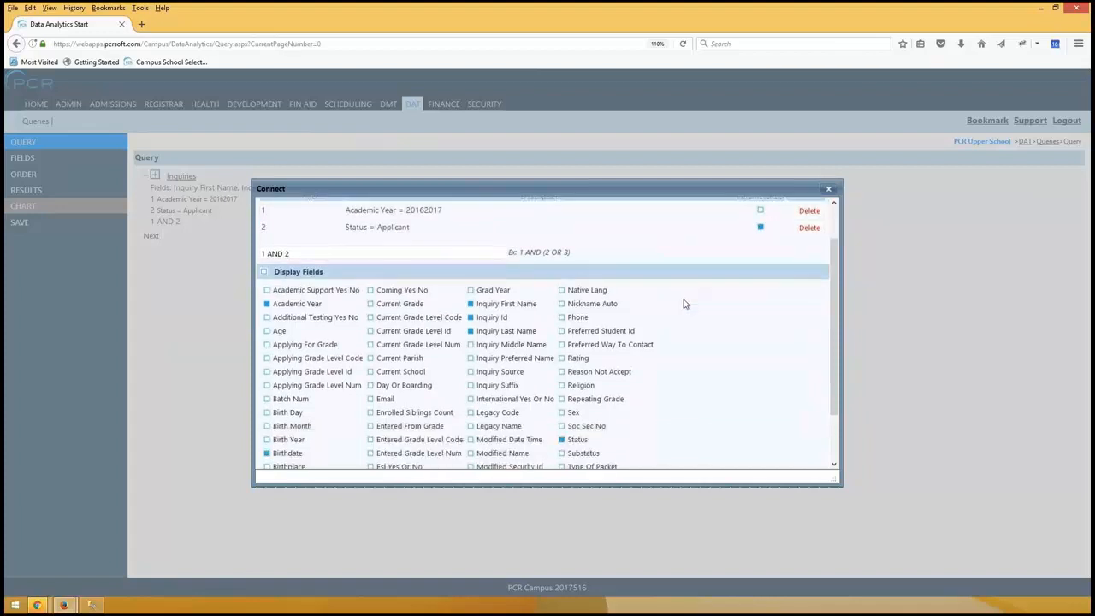
pyautogui.scroll(2, 753, 257)
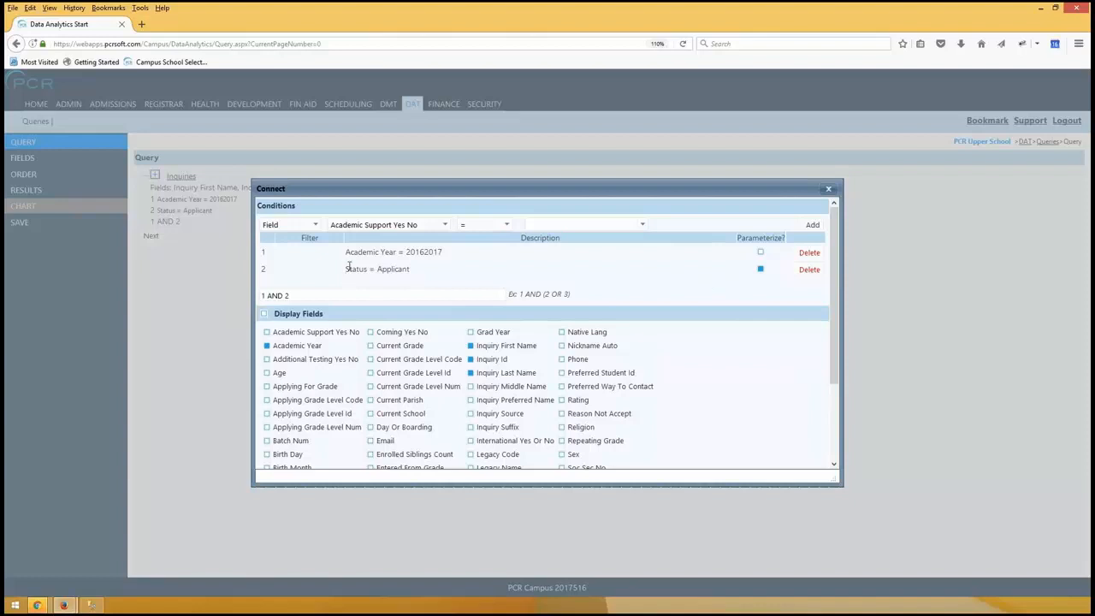
pyautogui.moveTo(348, 267); pyautogui.dragTo(433, 269)
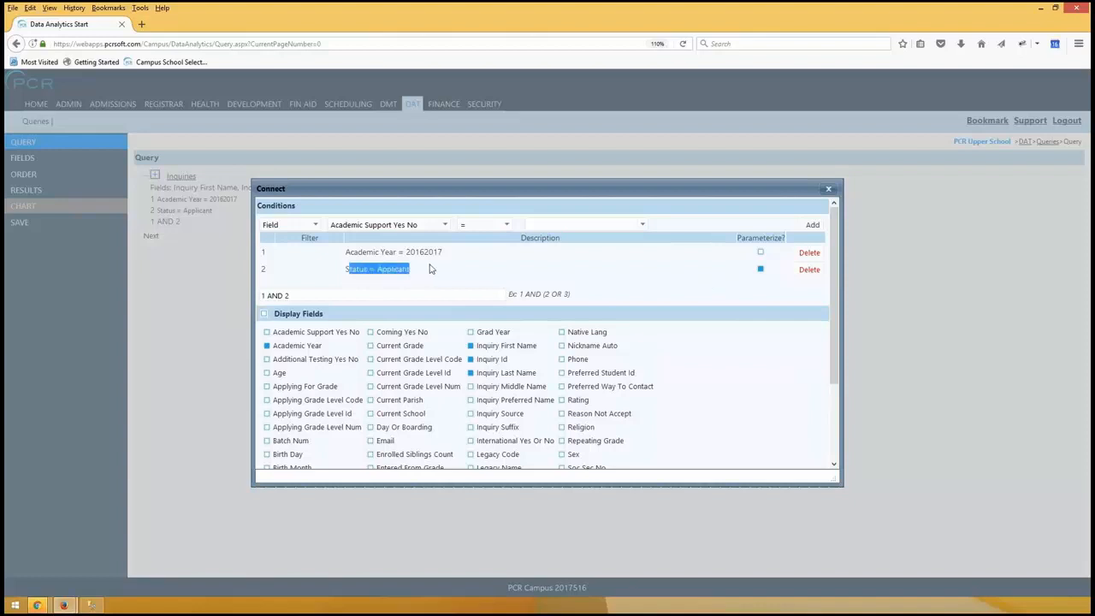
pyautogui.click(668, 308)
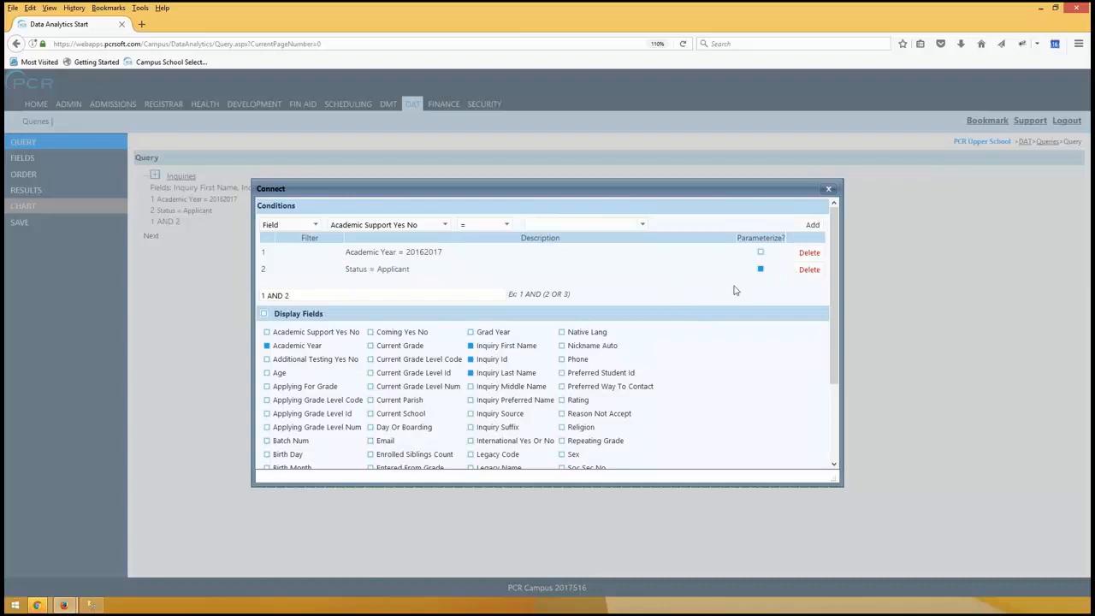
pyautogui.scroll(-1, 695, 335)
pyautogui.scroll(-1, 696, 334)
pyautogui.click(273, 455)
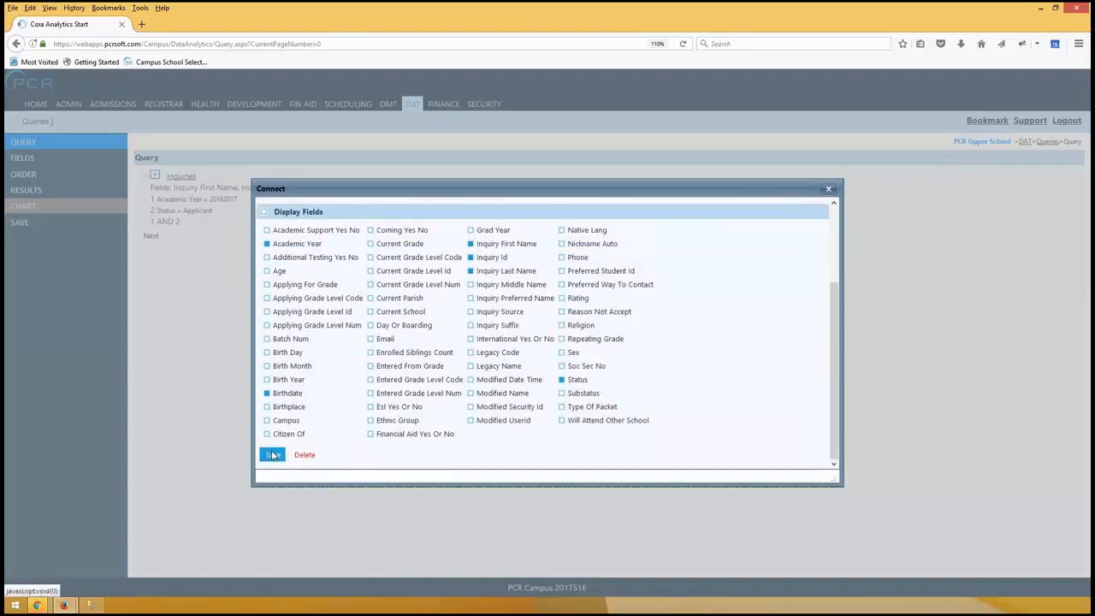
# - Open the results, apply Inquiry as the new Status parameter and look through the returned records
pyautogui.click(34, 189)
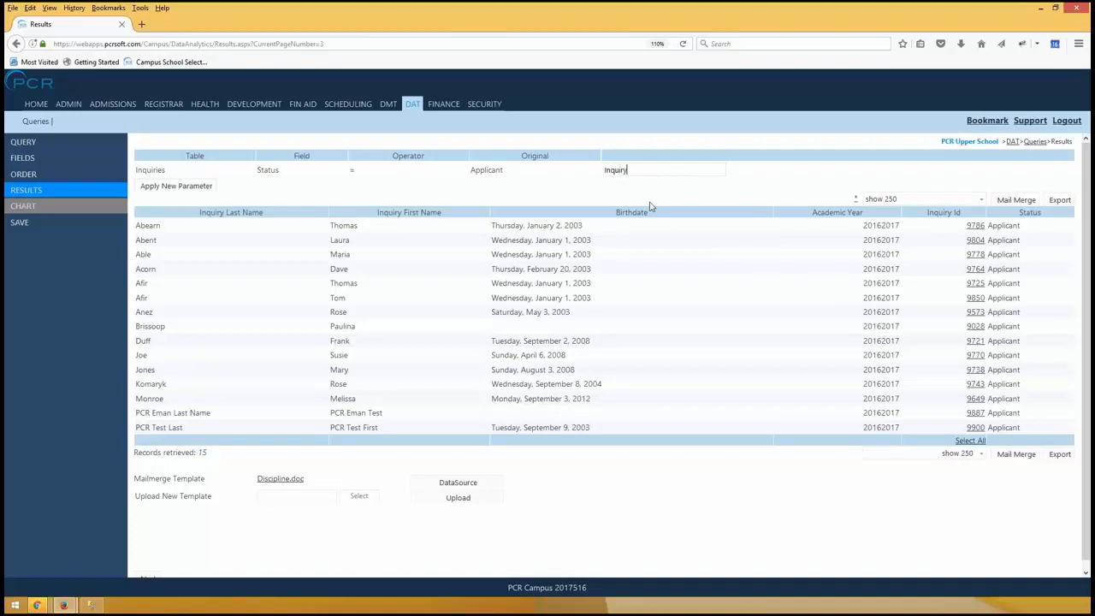
pyautogui.click(174, 186)
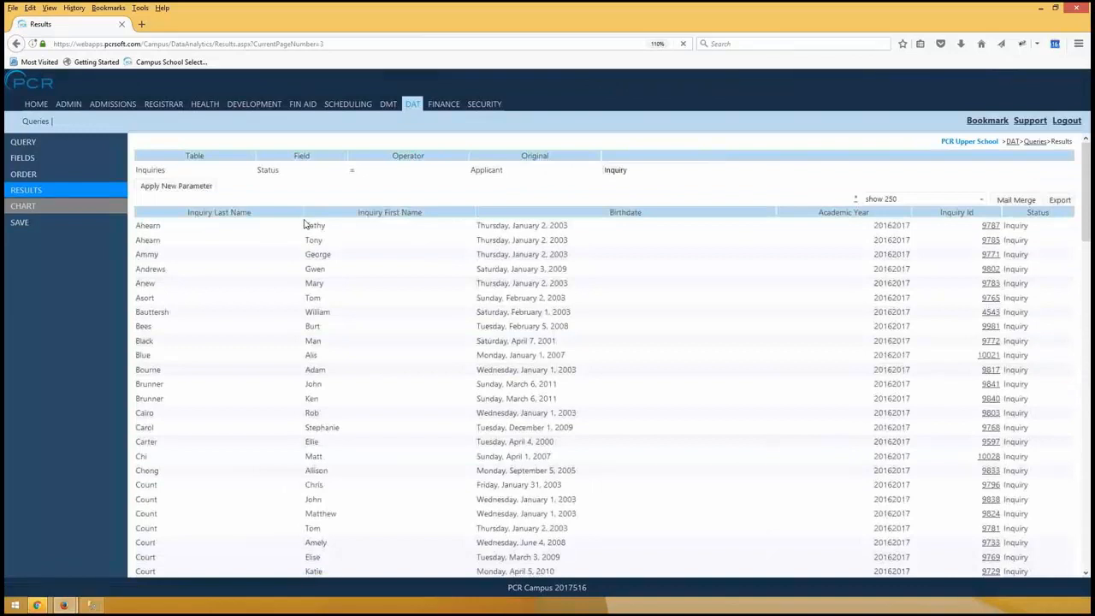
pyautogui.moveTo(1087, 192)
pyautogui.mouseDown()
pyautogui.moveTo(1087, 518)
pyautogui.moveTo(1082, 184)
pyautogui.mouseUp()
pyautogui.moveTo(1087, 193); pyautogui.dragTo(913, 202)
# - Replace the Status parameter with Copied and apply it to the results
pyautogui.click(633, 169)
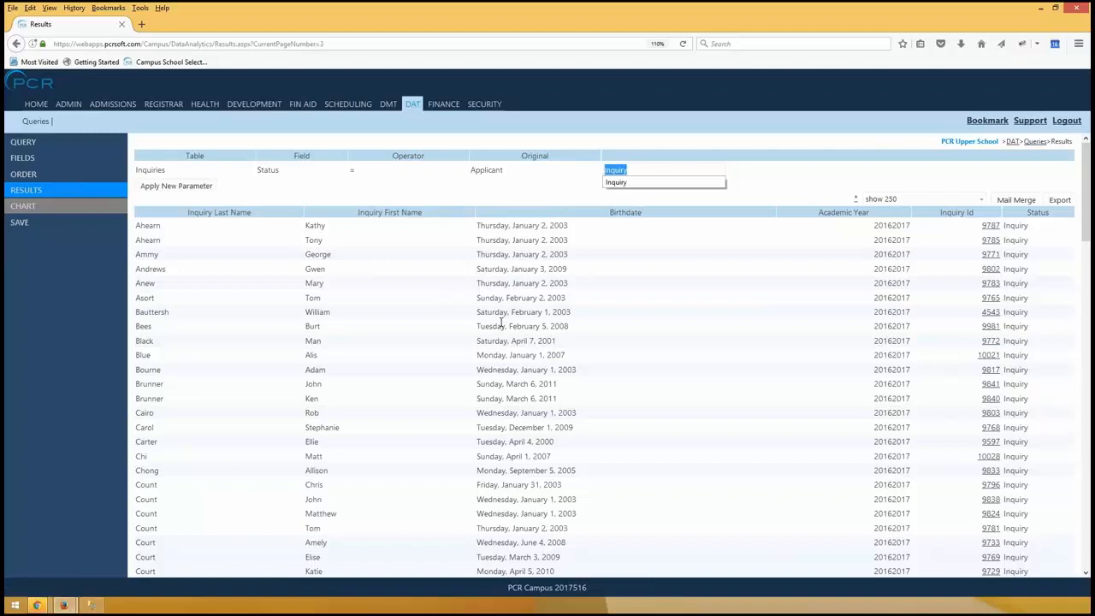
pyautogui.click(546, 184)
pyautogui.doubleClick(642, 170)
pyautogui.write('Copied')
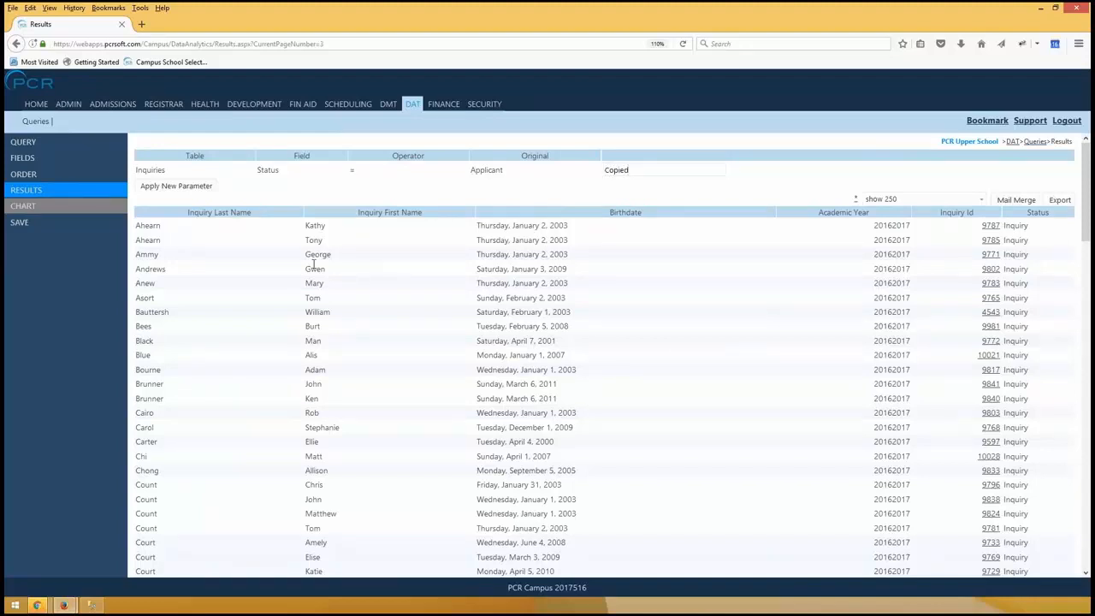
pyautogui.click(163, 184)
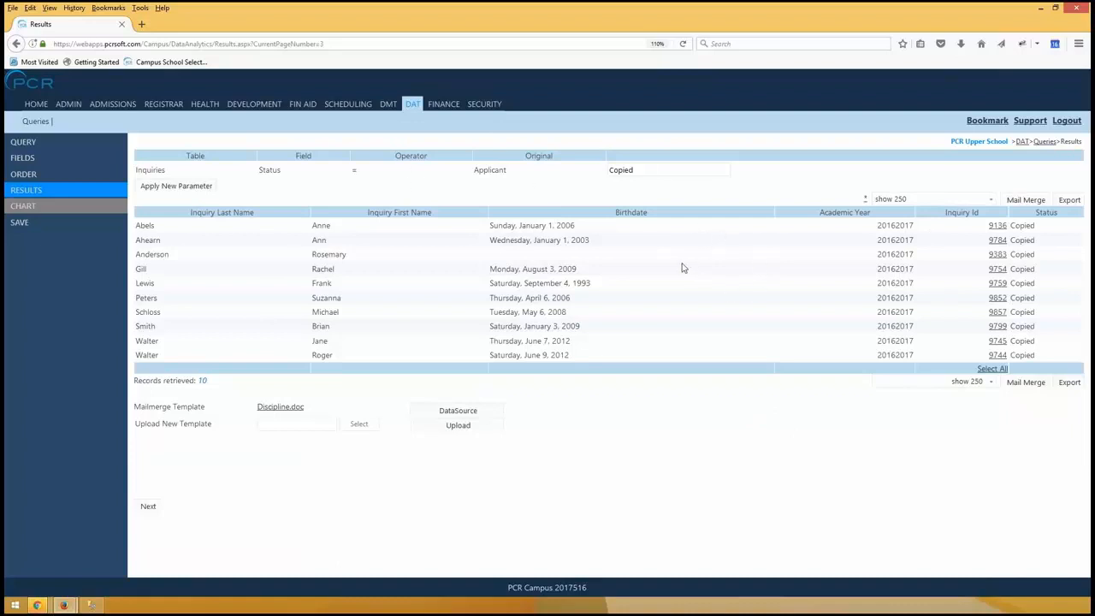
# - Check the Status column of the records returned for the Copied parameter
pyautogui.click(38, 189)
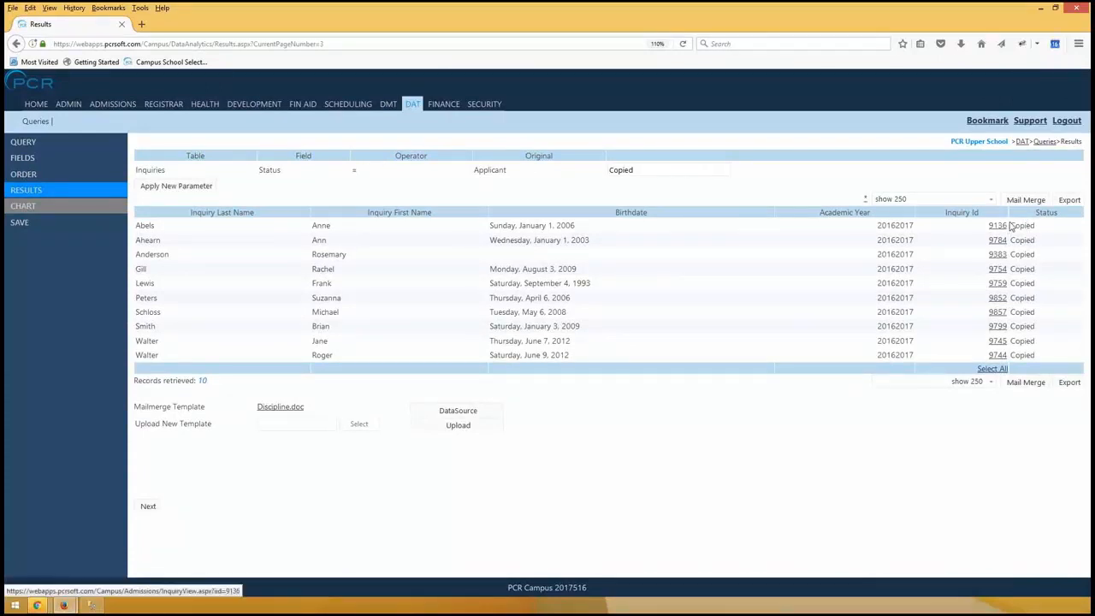
pyautogui.moveTo(1009, 226); pyautogui.dragTo(1032, 356)
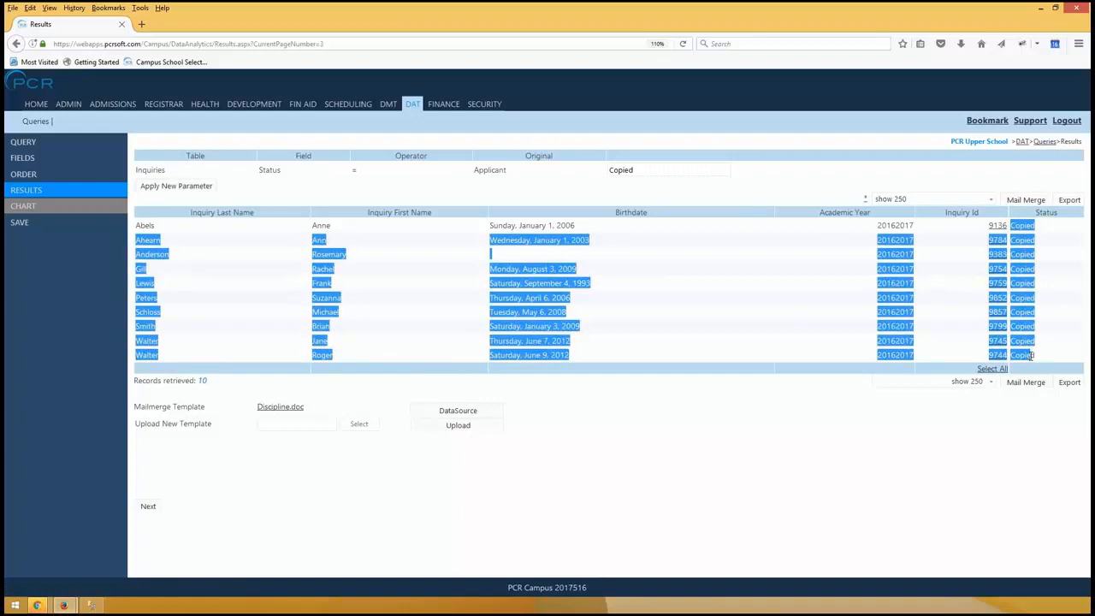
pyautogui.click(721, 261)
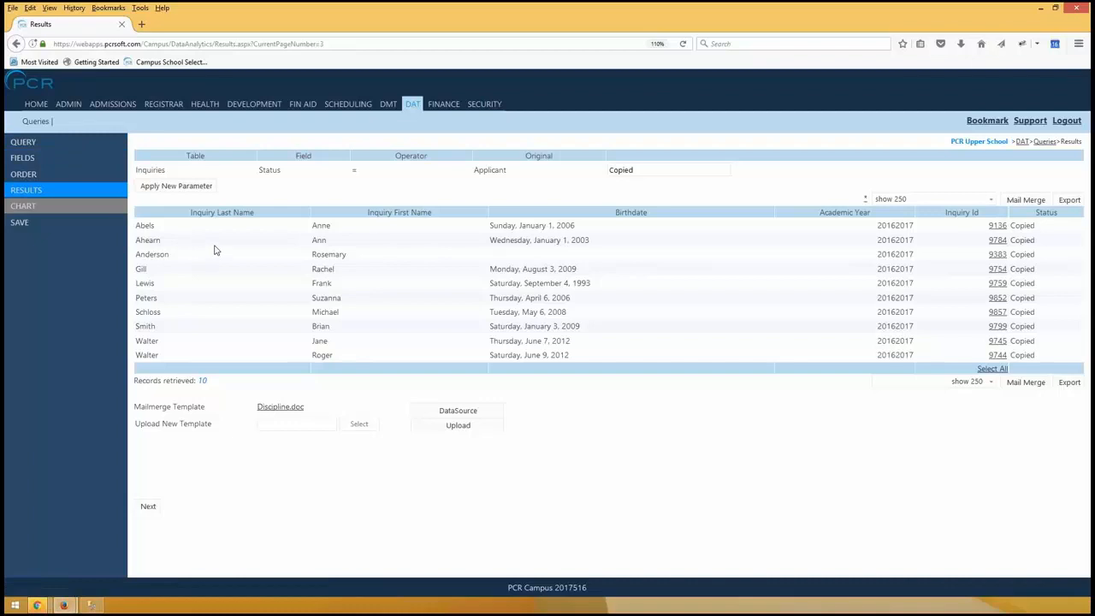
# - Reopen the Inquiries conditions in the query and examine the Academic Year condition
pyautogui.click(54, 144)
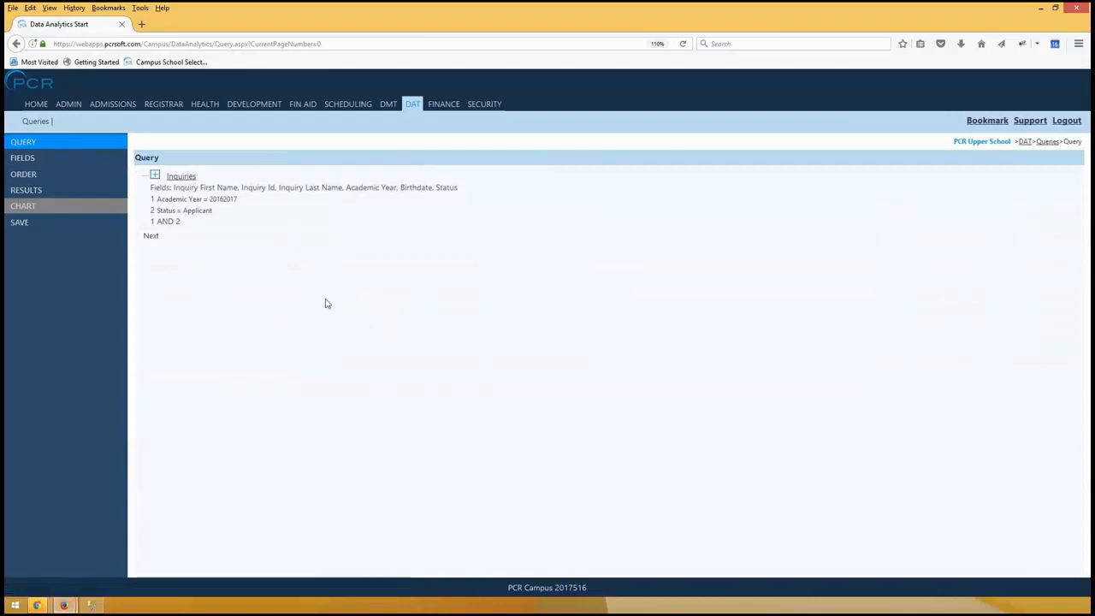
pyautogui.click(180, 180)
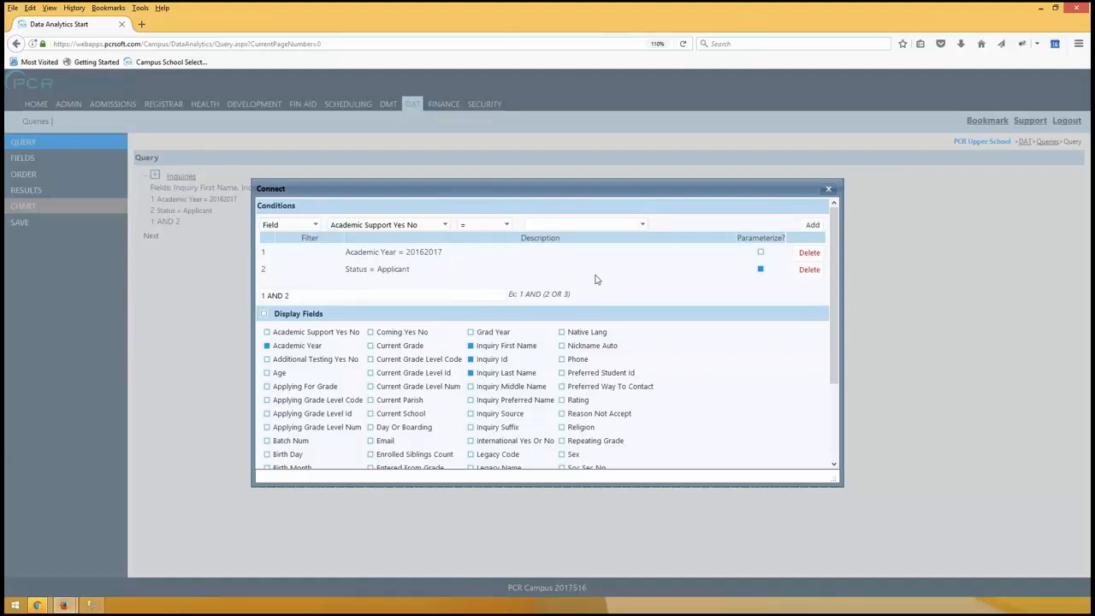
pyautogui.moveTo(345, 254); pyautogui.dragTo(450, 259)
pyautogui.click(341, 257)
pyautogui.moveTo(349, 252); pyautogui.dragTo(454, 258)
pyautogui.click(397, 252)
pyautogui.moveTo(379, 253); pyautogui.dragTo(451, 255)
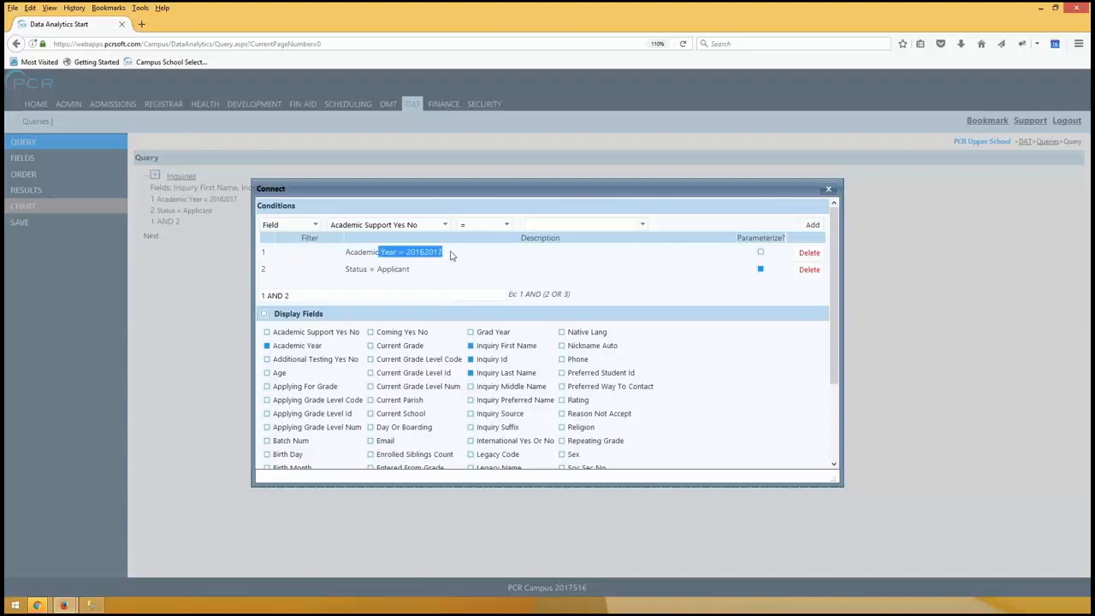
# - Delete the Academic Year = 20162017 condition and choose Academic Year as the field for a new condition
pyautogui.click(386, 254)
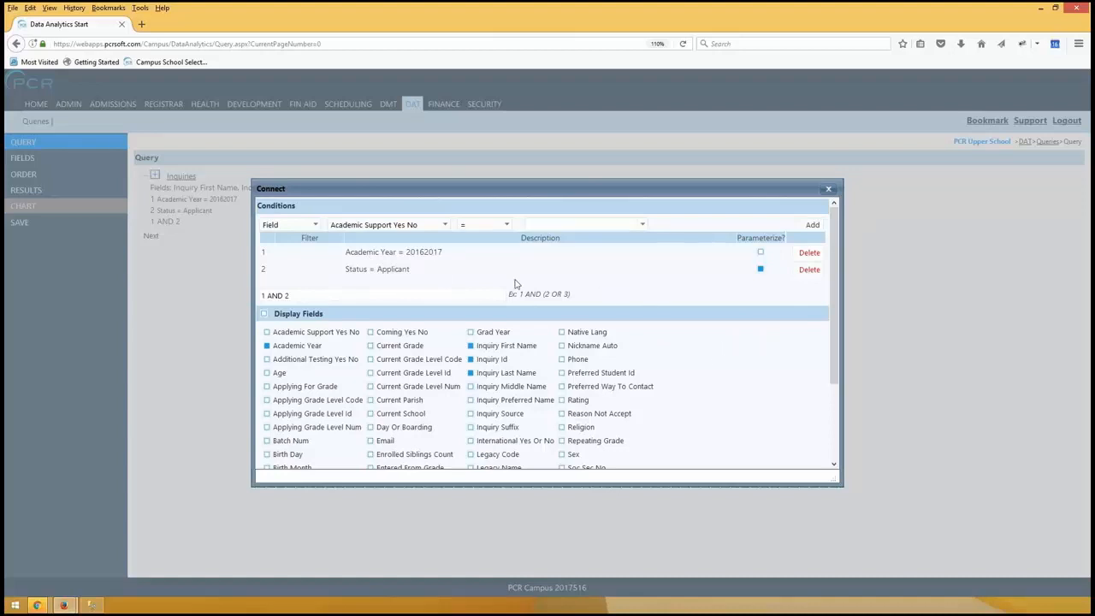
pyautogui.click(810, 253)
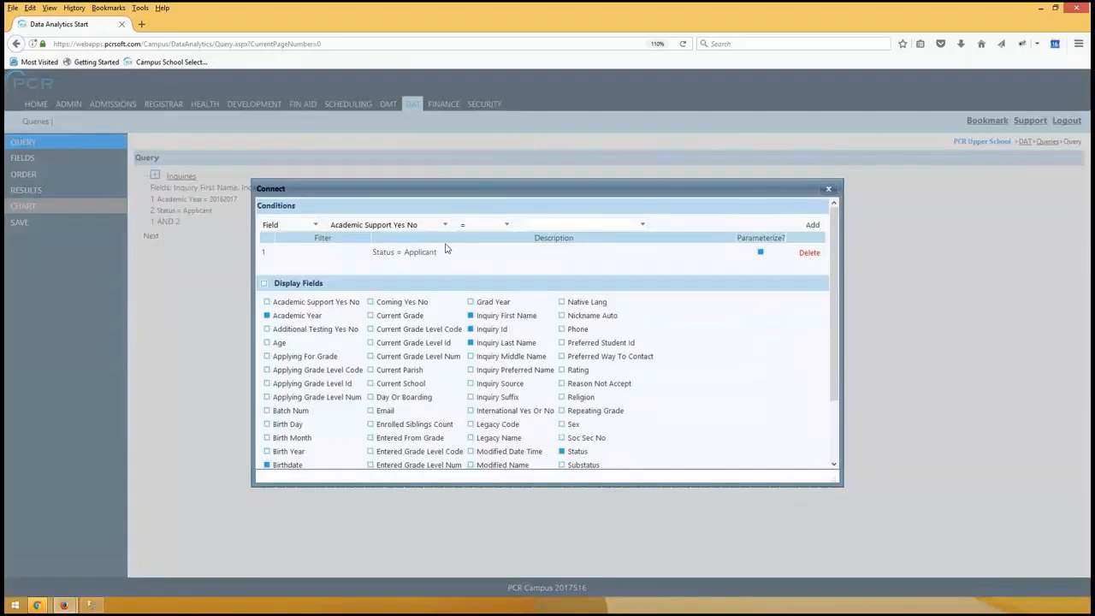
pyautogui.click(381, 225)
pyautogui.click(359, 252)
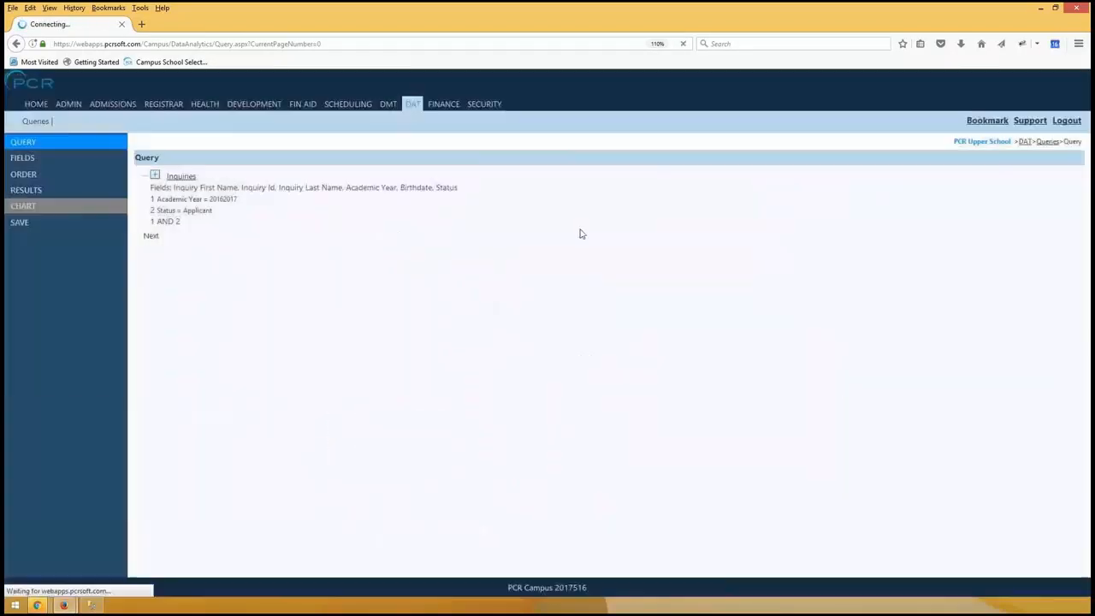
pyautogui.click(584, 224)
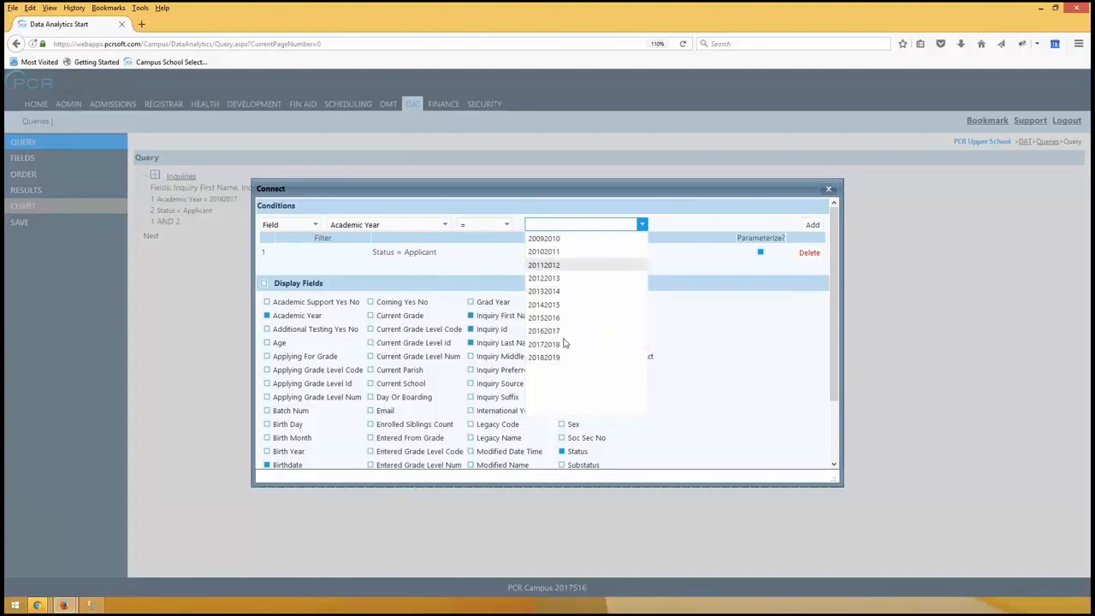
# - Add the Academic Year condition with the Academic Year (Admissions) operator and 1 Year Ago for PCR Upper School (1)
pyautogui.click(482, 227)
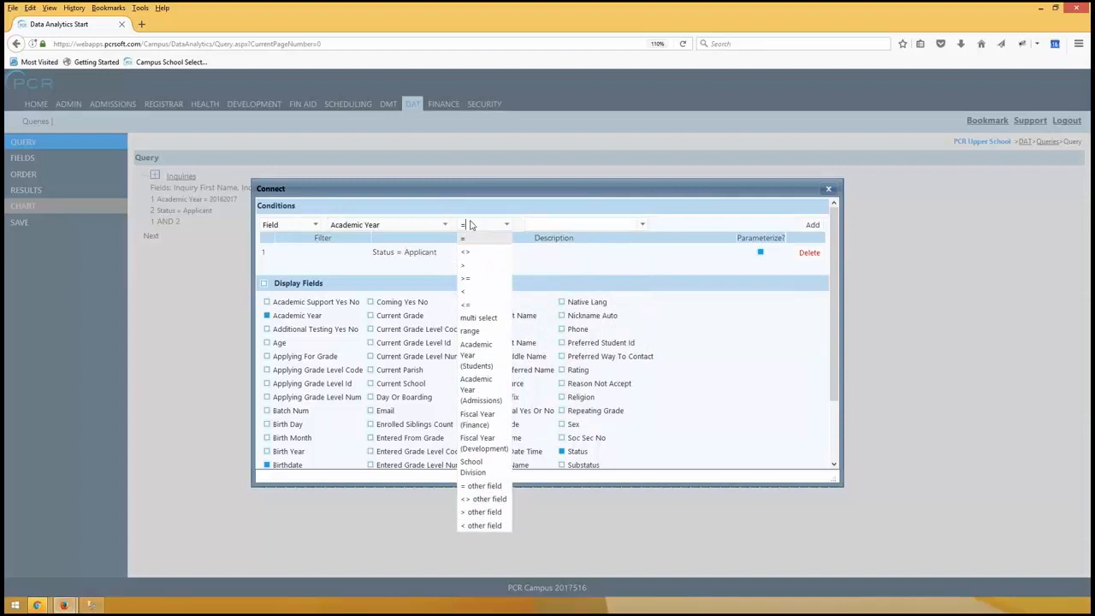
pyautogui.click(481, 390)
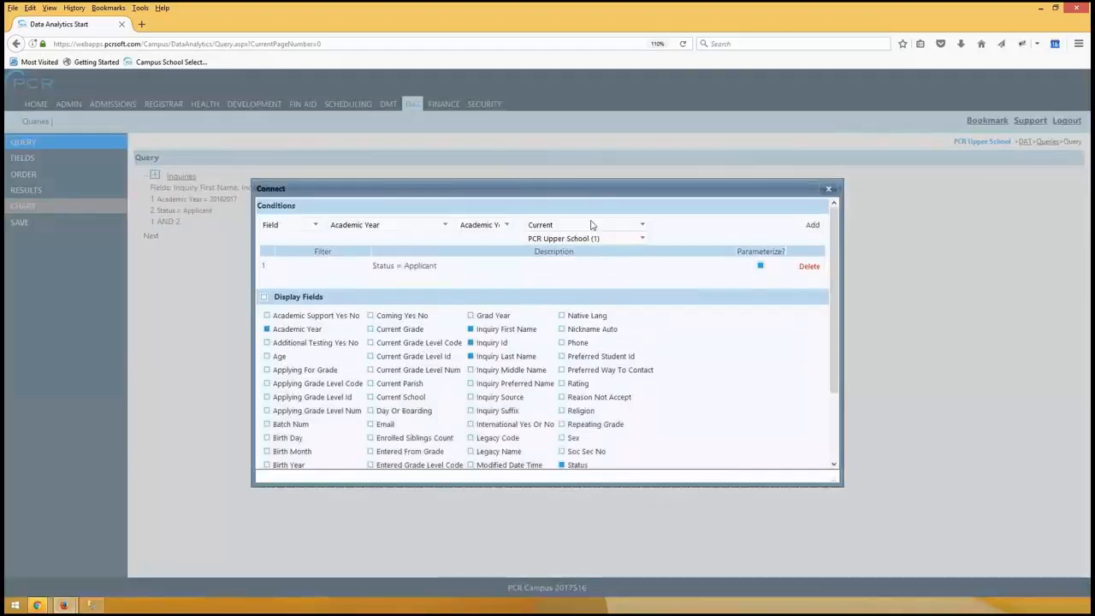
pyautogui.click(590, 227)
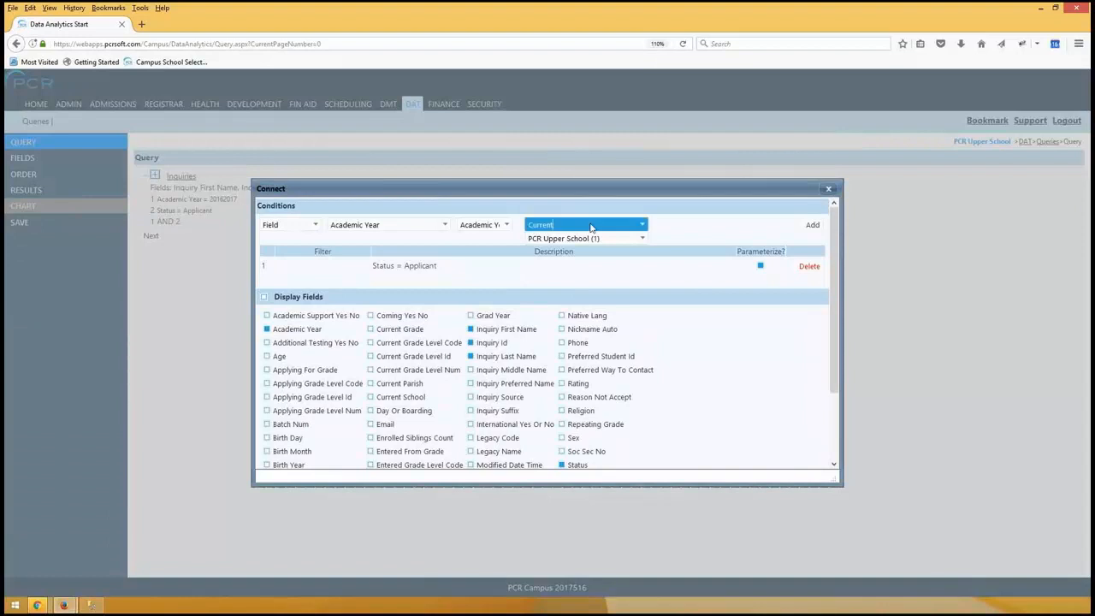
pyautogui.click(591, 226)
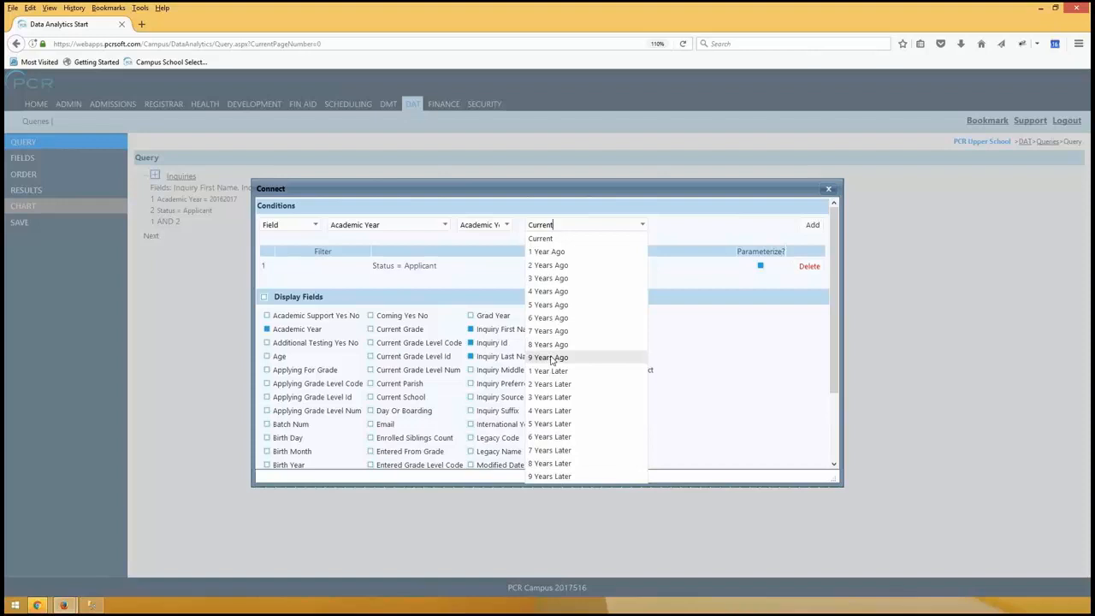
pyautogui.click(554, 252)
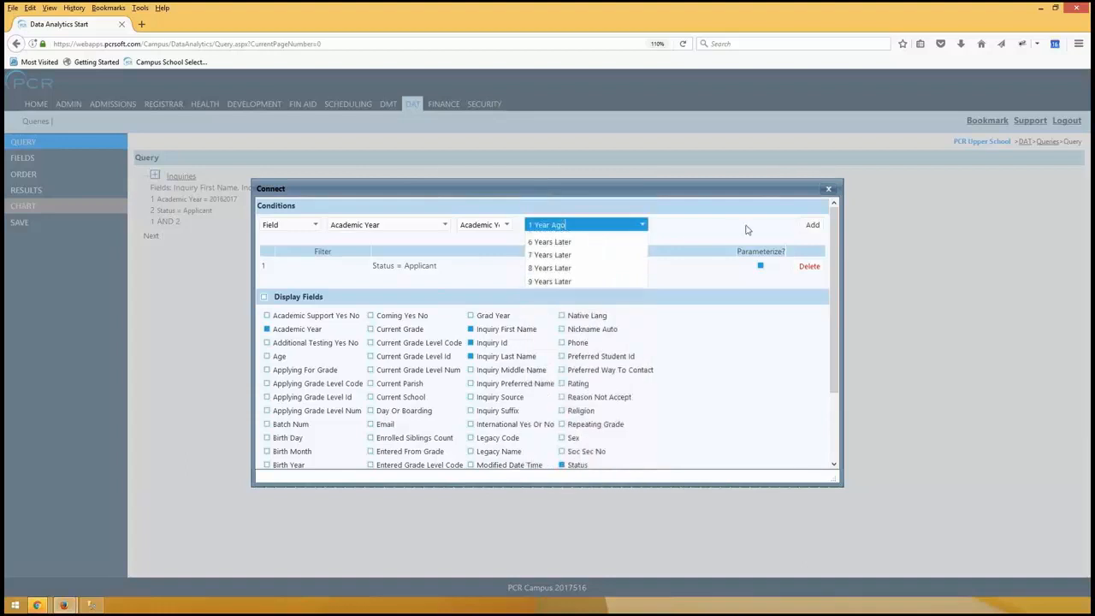
pyautogui.click(813, 225)
# - Save the changed Inquiries conditions and open the query results
pyautogui.scroll(-2, 360, 376)
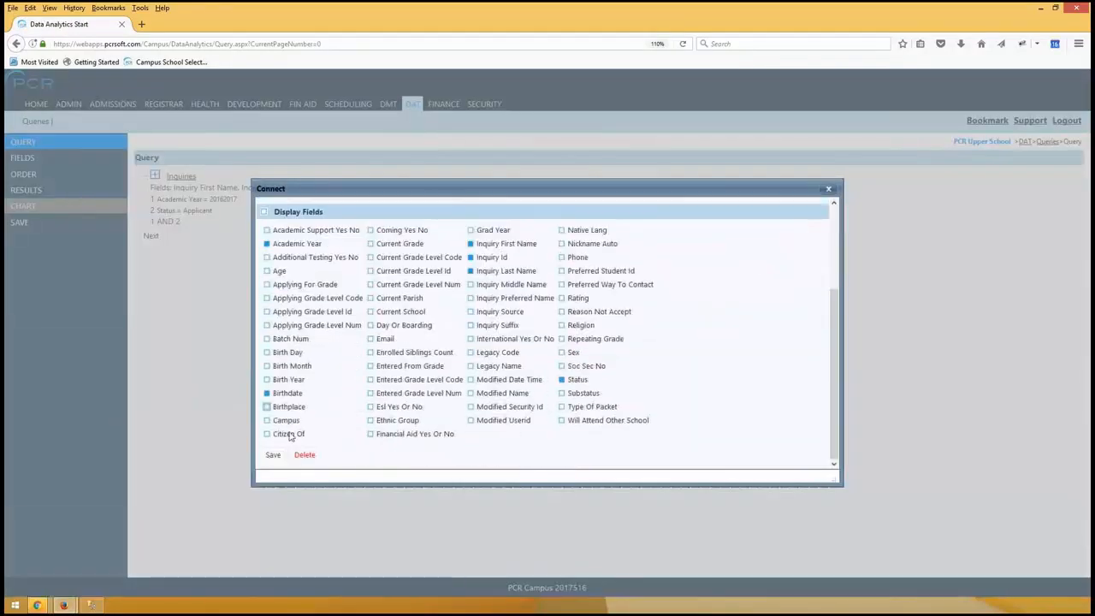
pyautogui.click(274, 454)
pyautogui.click(34, 190)
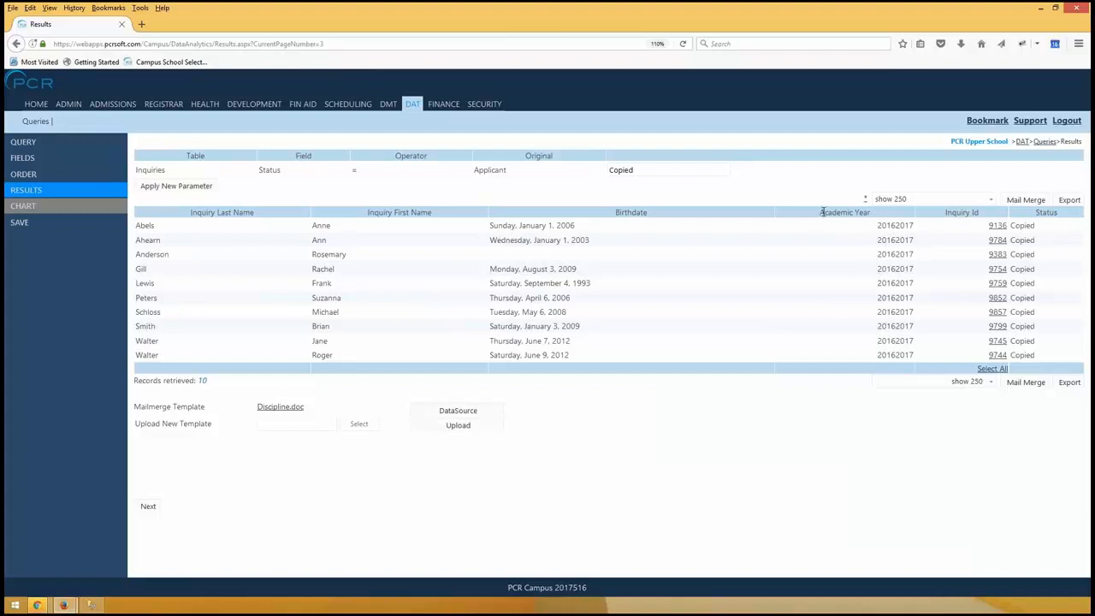
# - Check the Academic Year column of the returned records against the relative year condition
pyautogui.moveTo(875, 225); pyautogui.dragTo(909, 225)
pyautogui.click(889, 299)
pyautogui.doubleClick(911, 225)
pyautogui.click(897, 285)
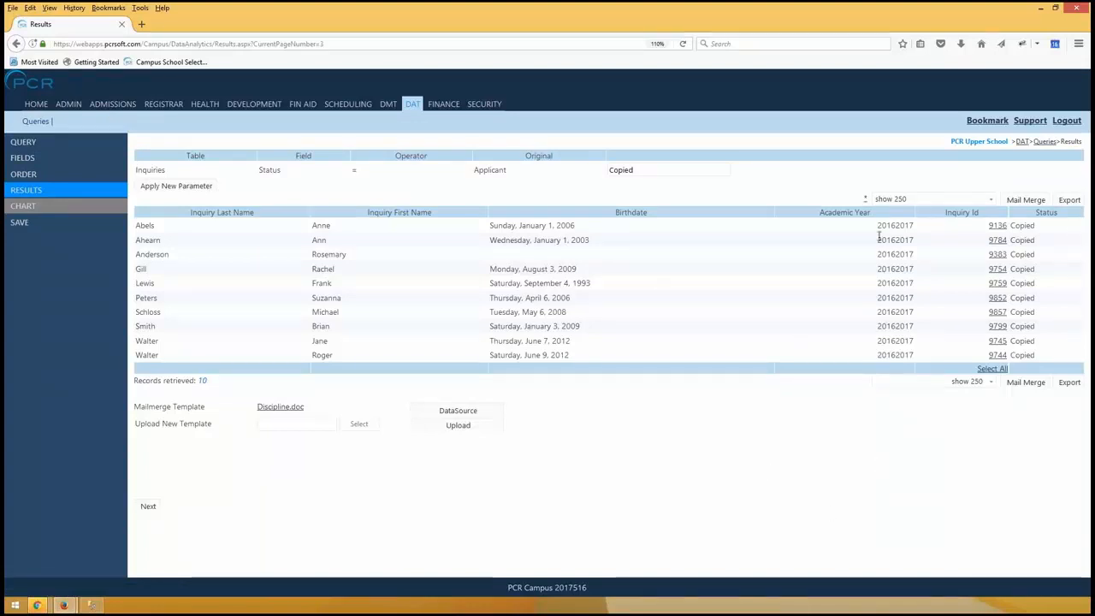
pyautogui.doubleClick(927, 231)
pyautogui.click(880, 254)
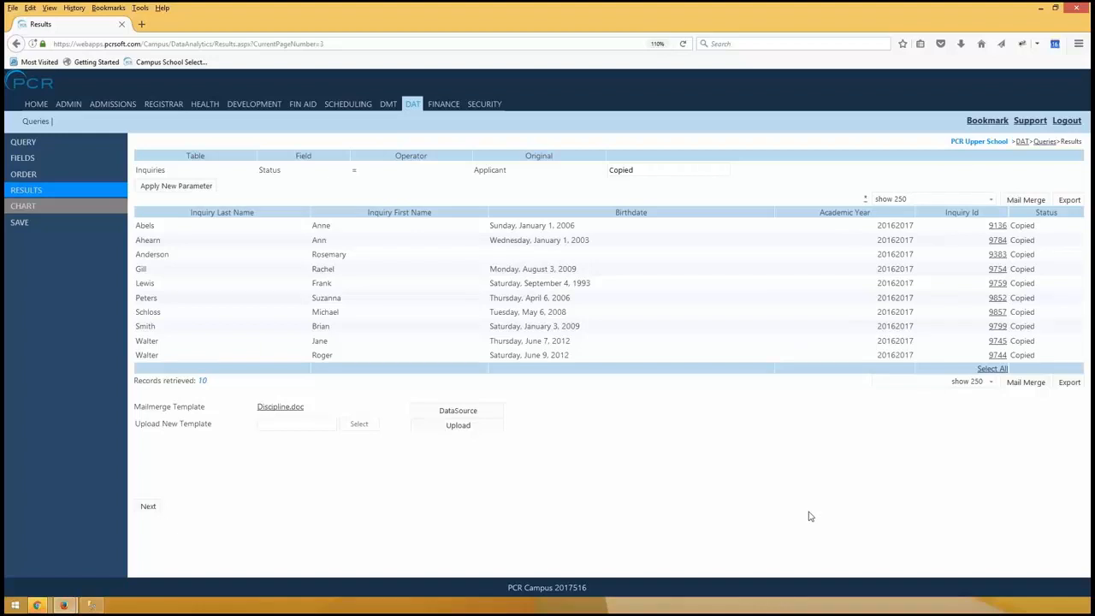
pyautogui.doubleClick(880, 227)
pyautogui.doubleClick(880, 244)
# - Reopen the Inquiries conditions in the query to review them, close them unchanged and return to the results
pyautogui.click(55, 142)
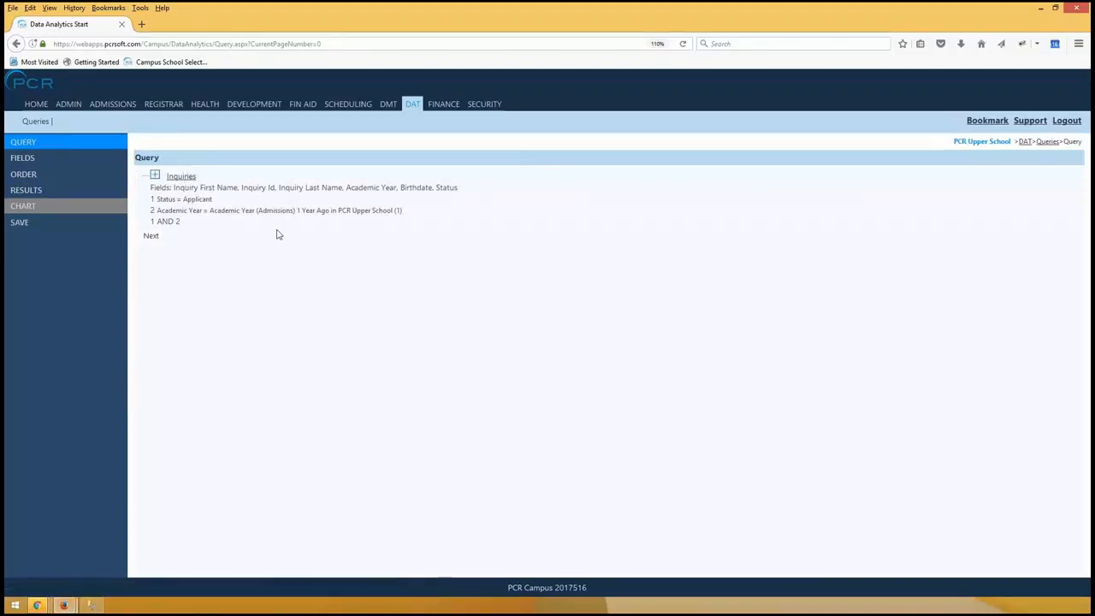
pyautogui.click(196, 181)
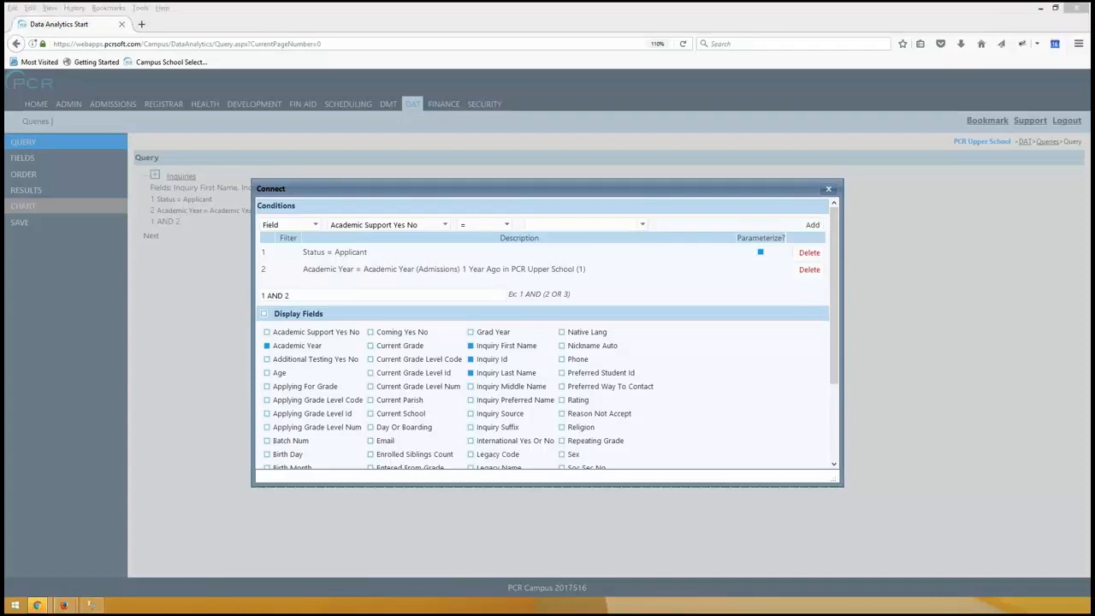
pyautogui.click(829, 188)
pyautogui.click(26, 190)
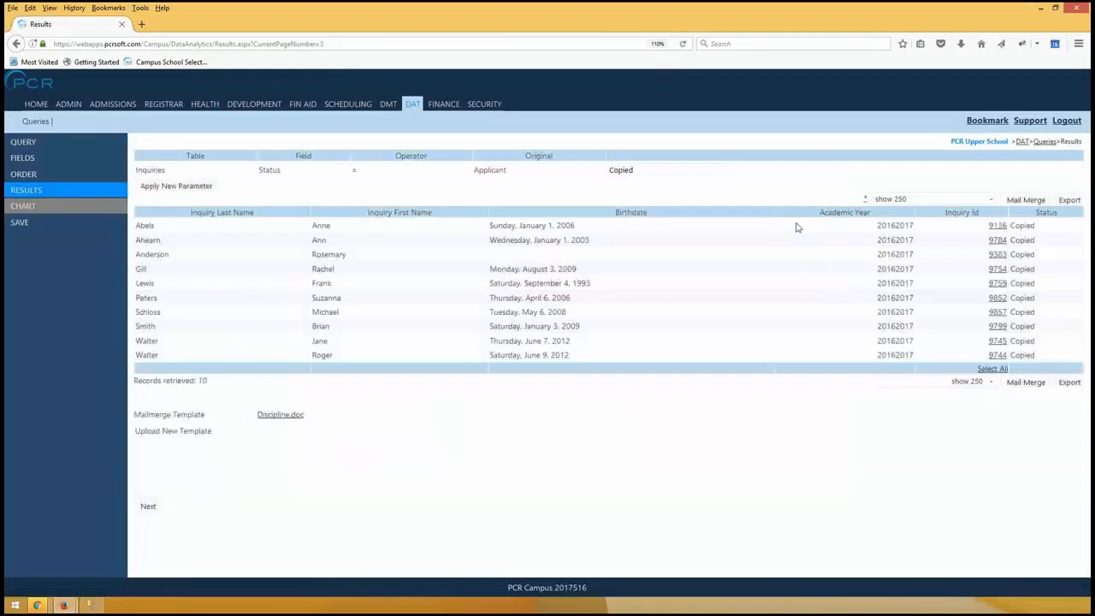
# - Clear the Copied value from the Status parameter and apply the empty parameter to the results
pyautogui.doubleClick(672, 166)
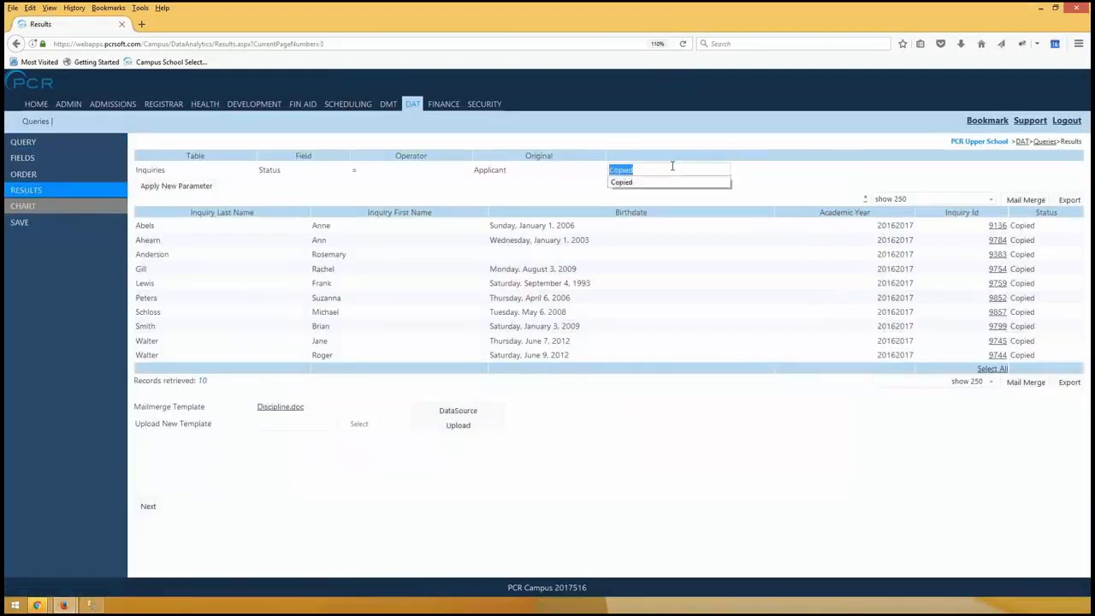
pyautogui.click(180, 189)
pyautogui.press('BackSpace')
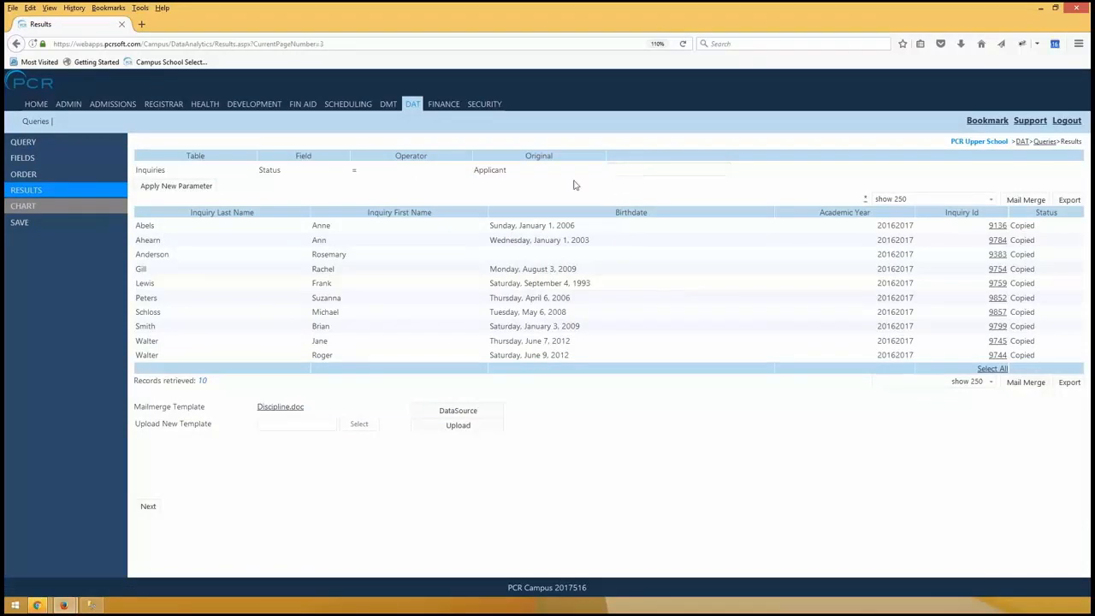
pyautogui.click(205, 186)
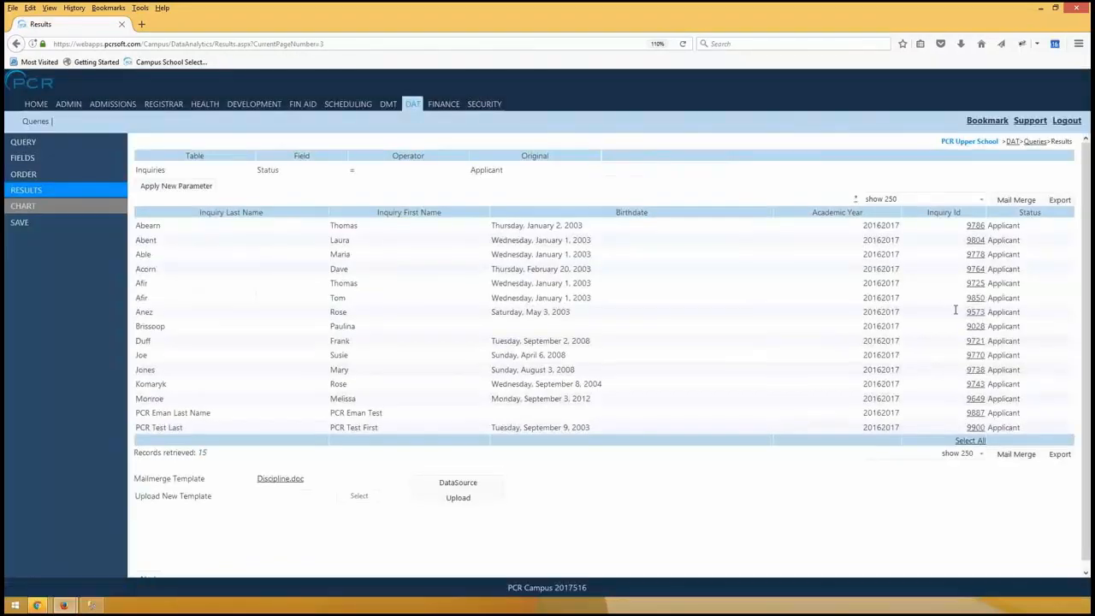
# - Reopen the Inquiries conditions, delete the Status = Applicant condition and review the Academic Year condition
pyautogui.click(38, 146)
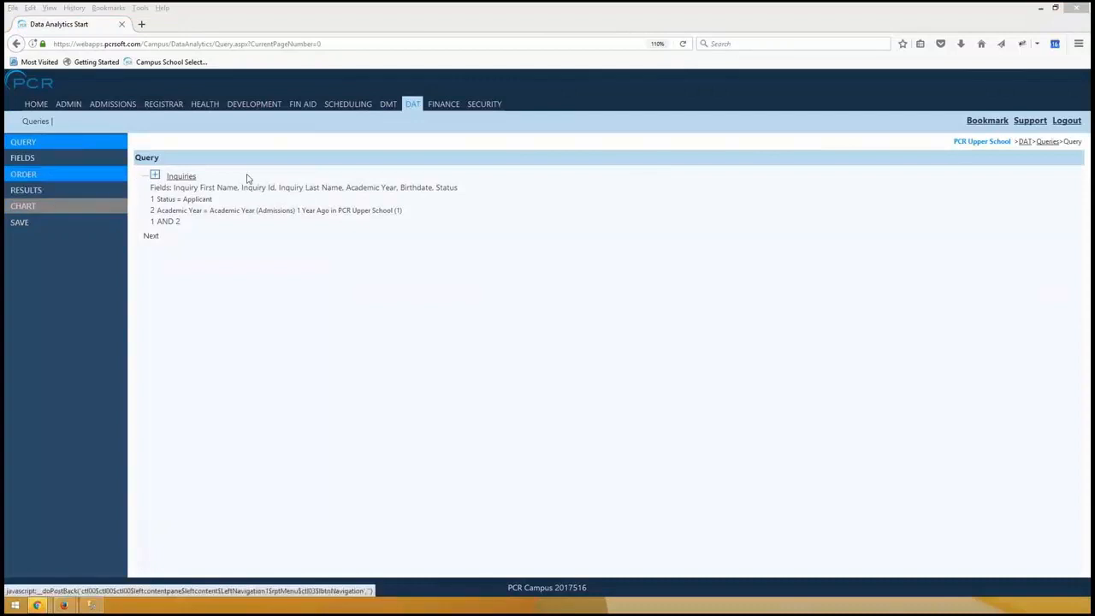
pyautogui.click(171, 178)
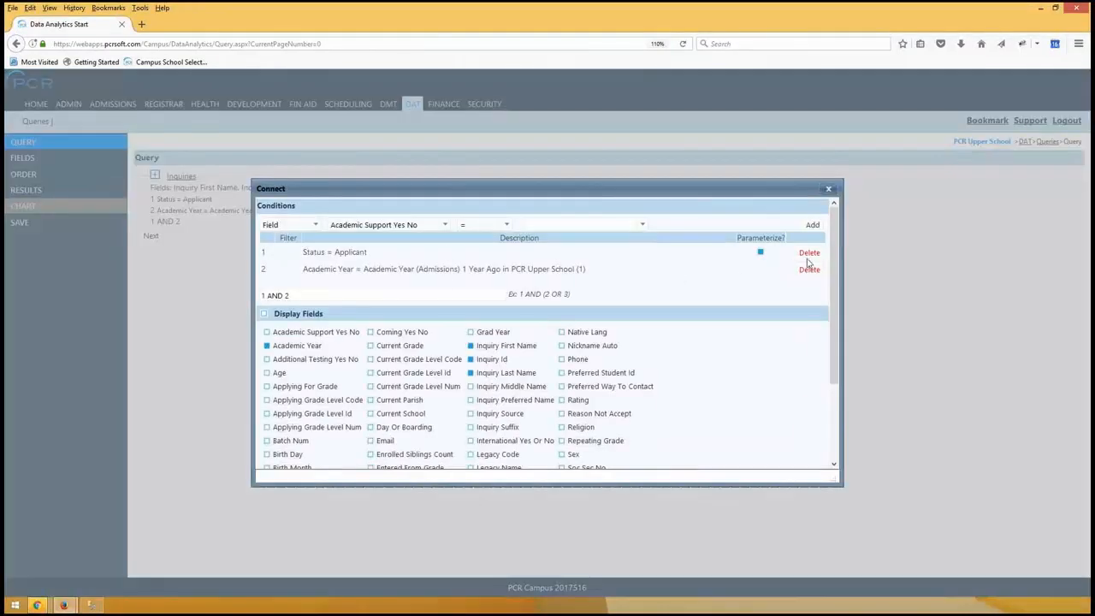
pyautogui.click(808, 252)
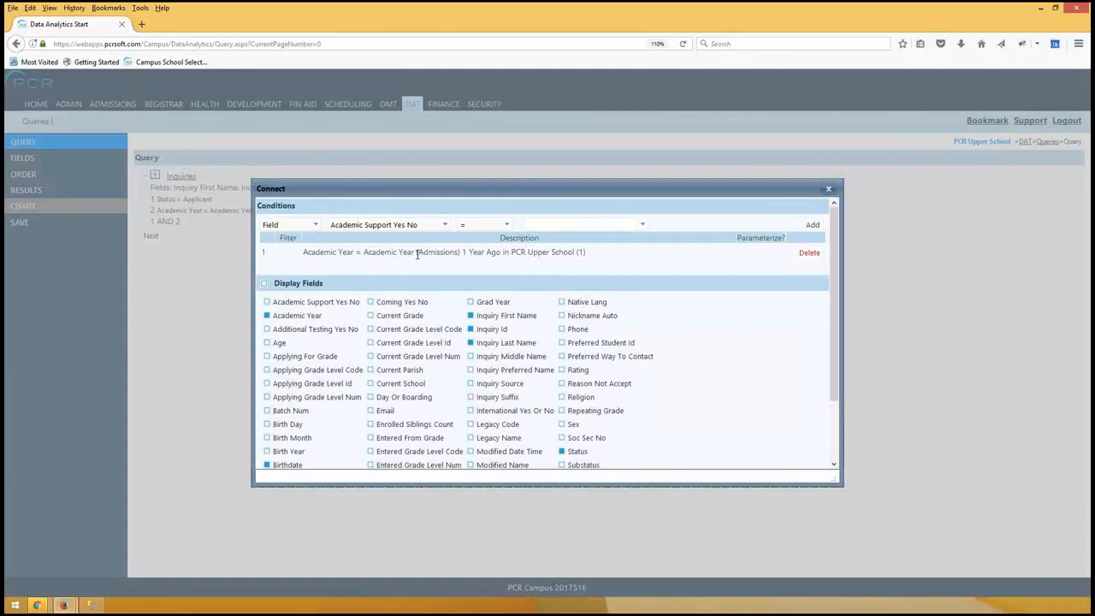
pyautogui.moveTo(417, 254); pyautogui.dragTo(583, 252)
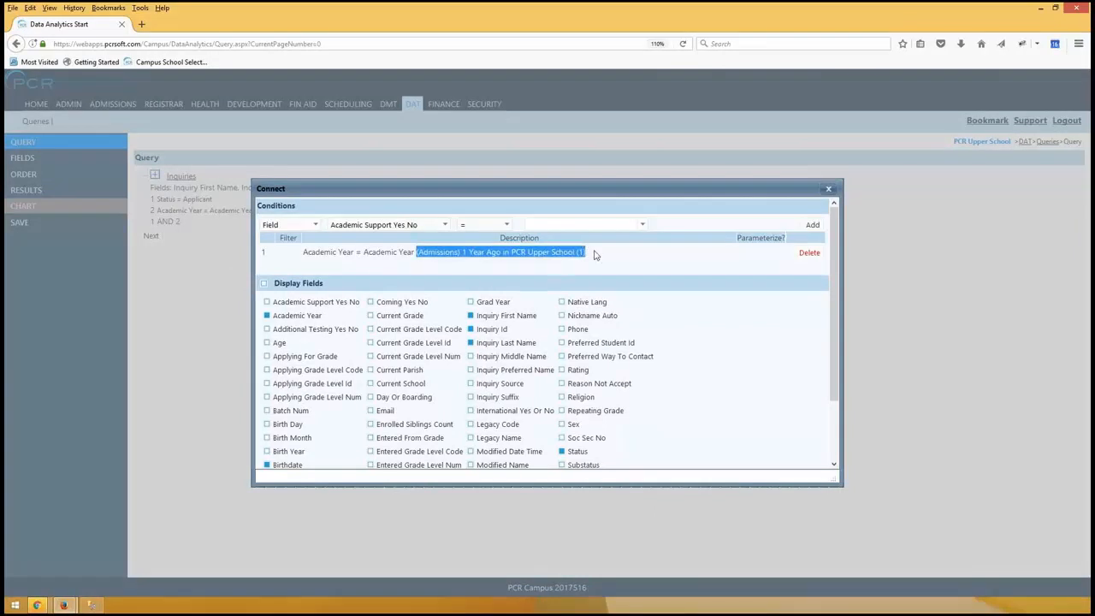
pyautogui.click(612, 277)
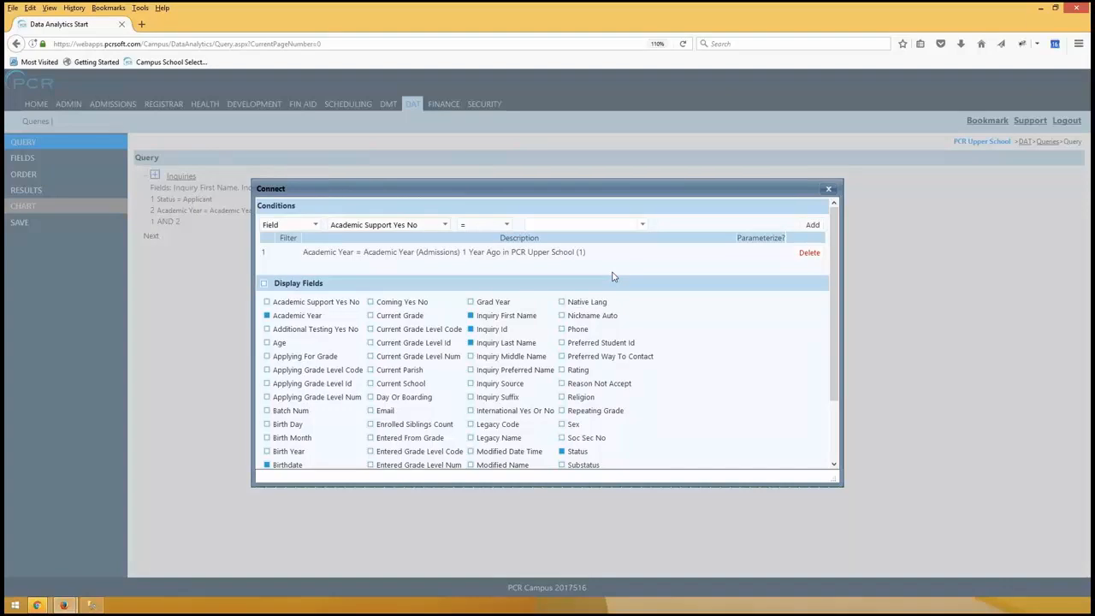
# - Add a condition to the Inquiries query with Day Or Boarding equal to Boarding
pyautogui.click(592, 224)
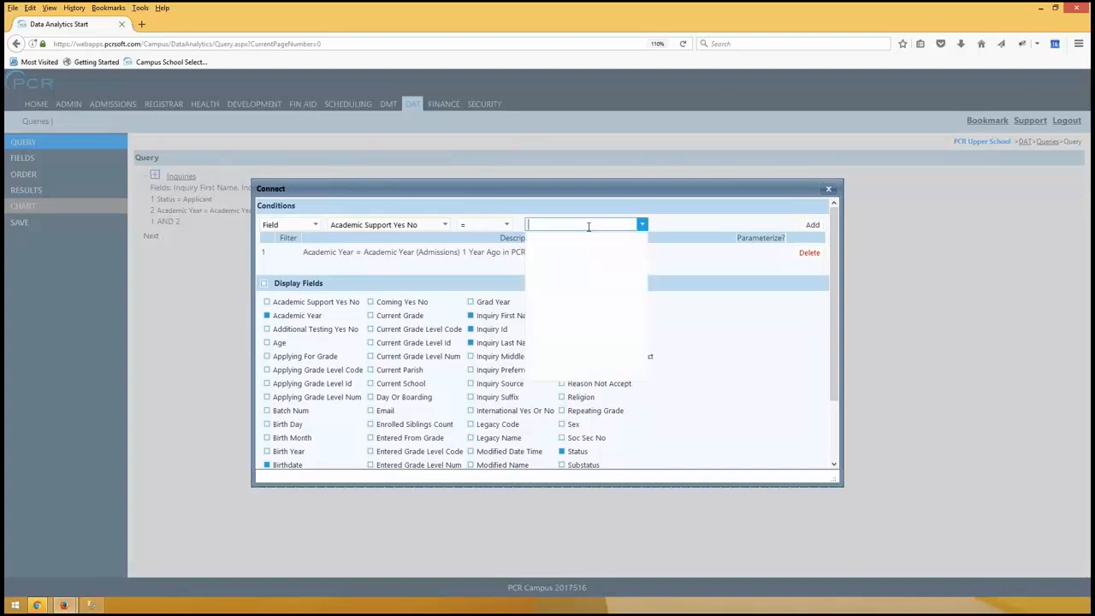
pyautogui.click(393, 226)
pyautogui.click(393, 226)
pyautogui.scroll(-4, 403, 402)
pyautogui.scroll(-1, 407, 413)
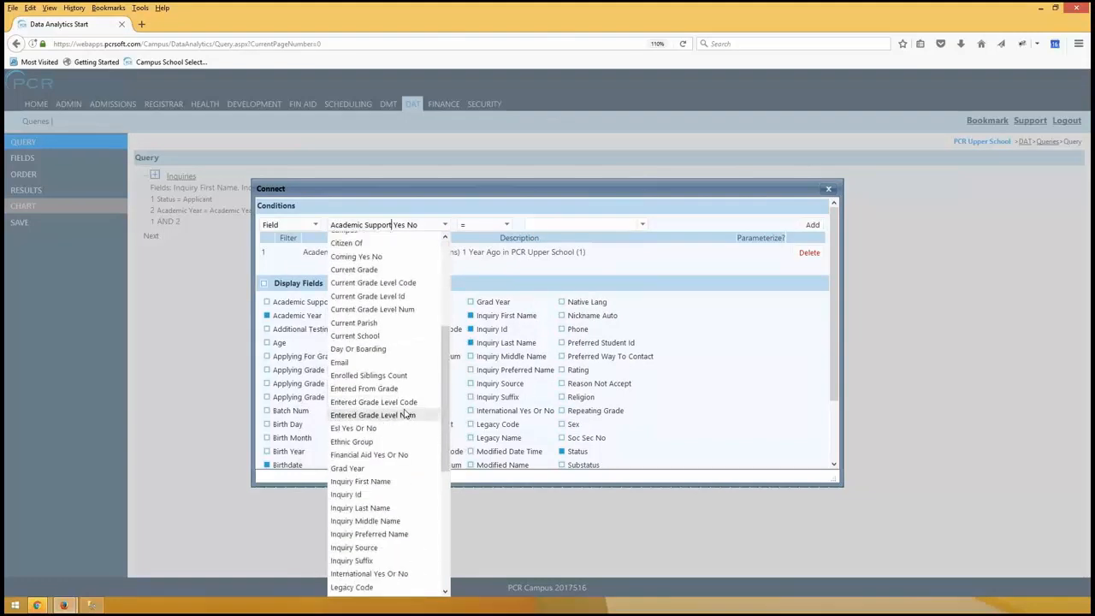
pyautogui.scroll(1, 398, 366)
pyautogui.scroll(-7, 399, 359)
pyautogui.moveTo(450, 453); pyautogui.dragTo(451, 243)
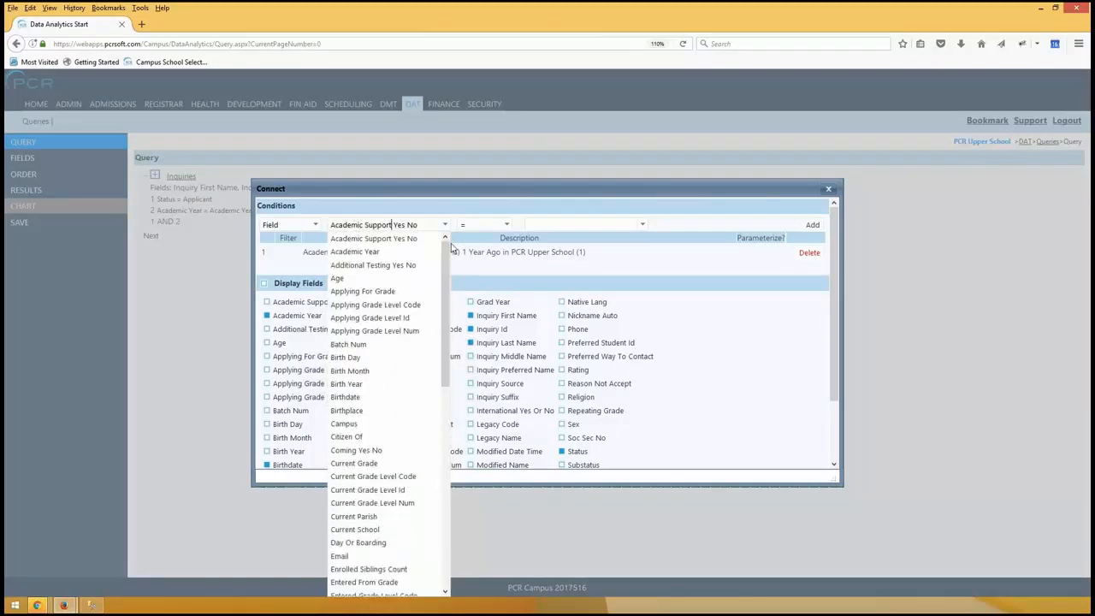
pyautogui.scroll(-2, 398, 485)
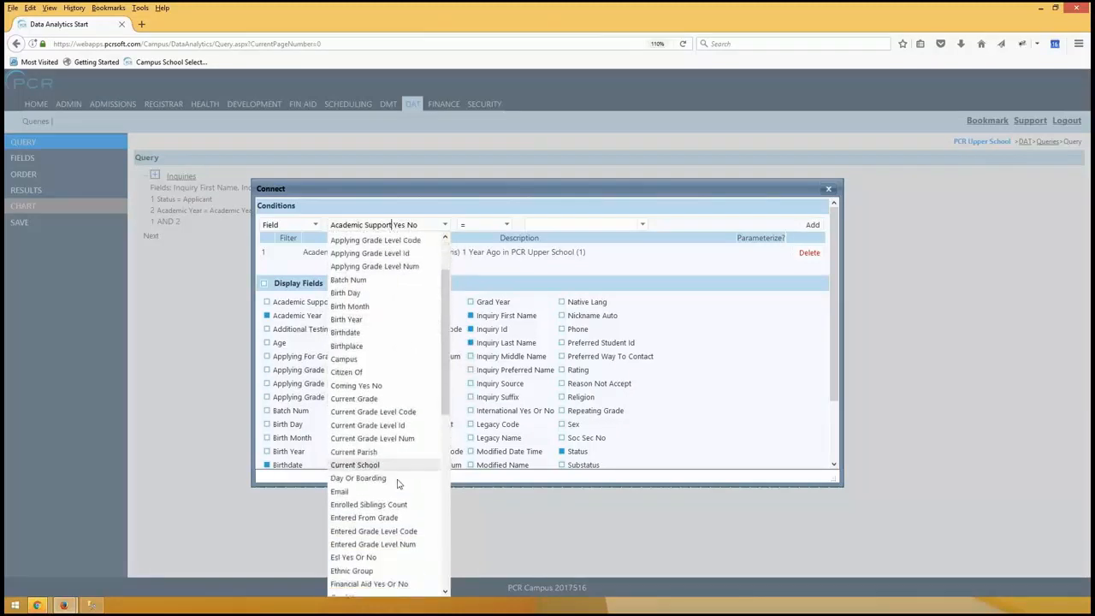
pyautogui.click(397, 479)
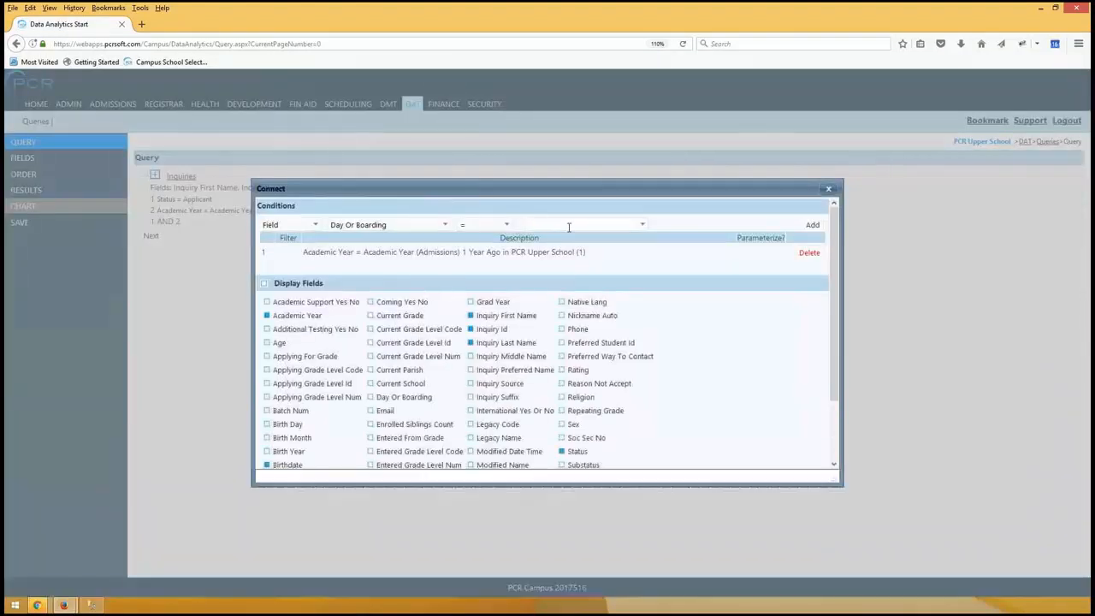
pyautogui.click(571, 225)
pyautogui.click(547, 239)
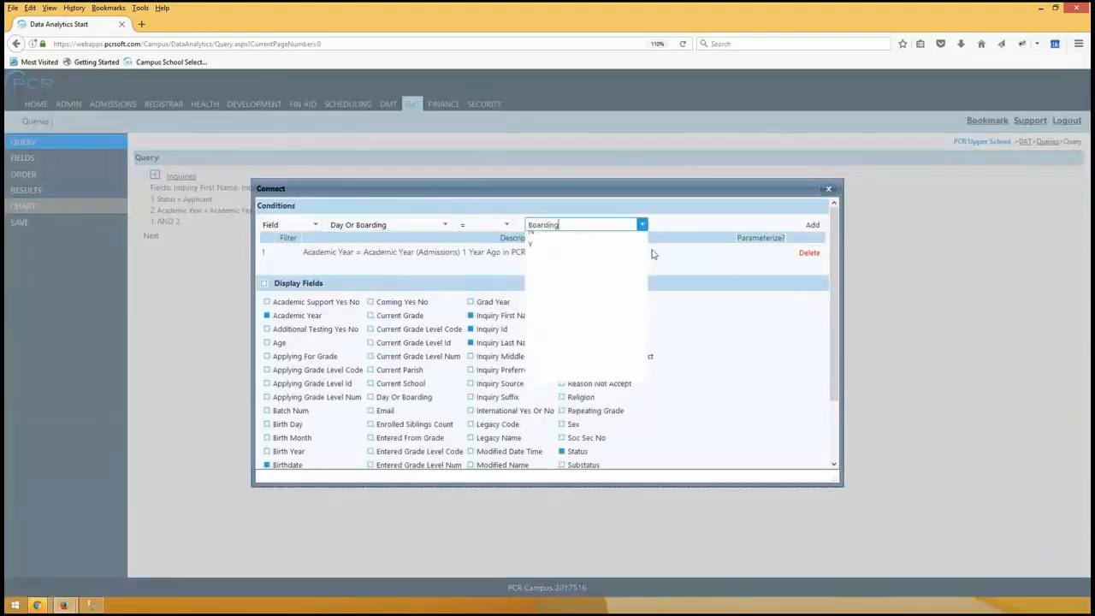
pyautogui.click(812, 226)
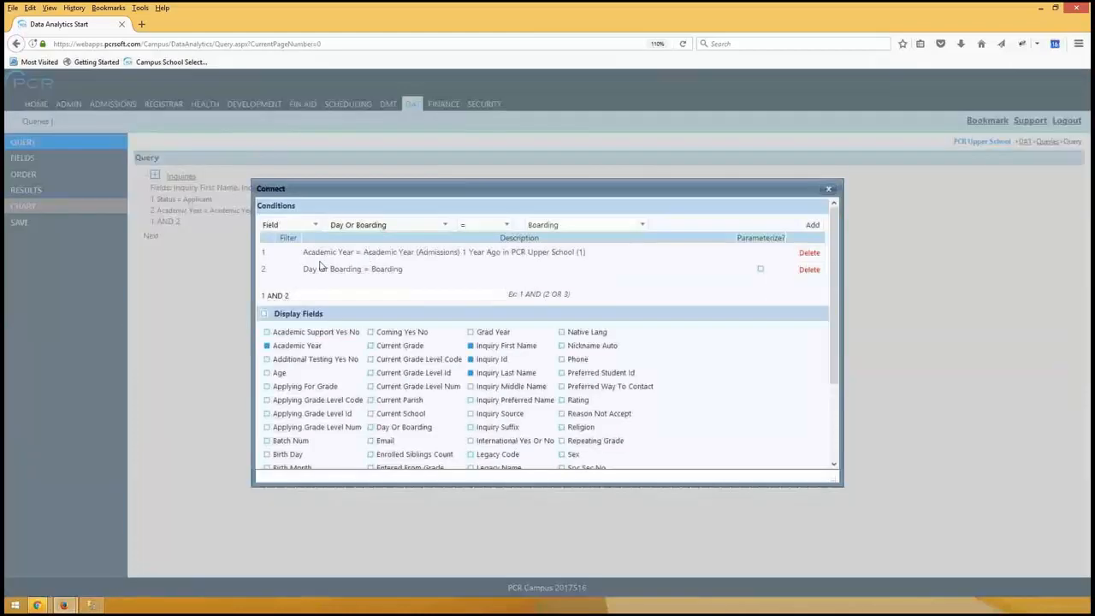
# - Add a condition to the Inquiries query with Inquiry Source equal to Current Family
pyautogui.click(391, 225)
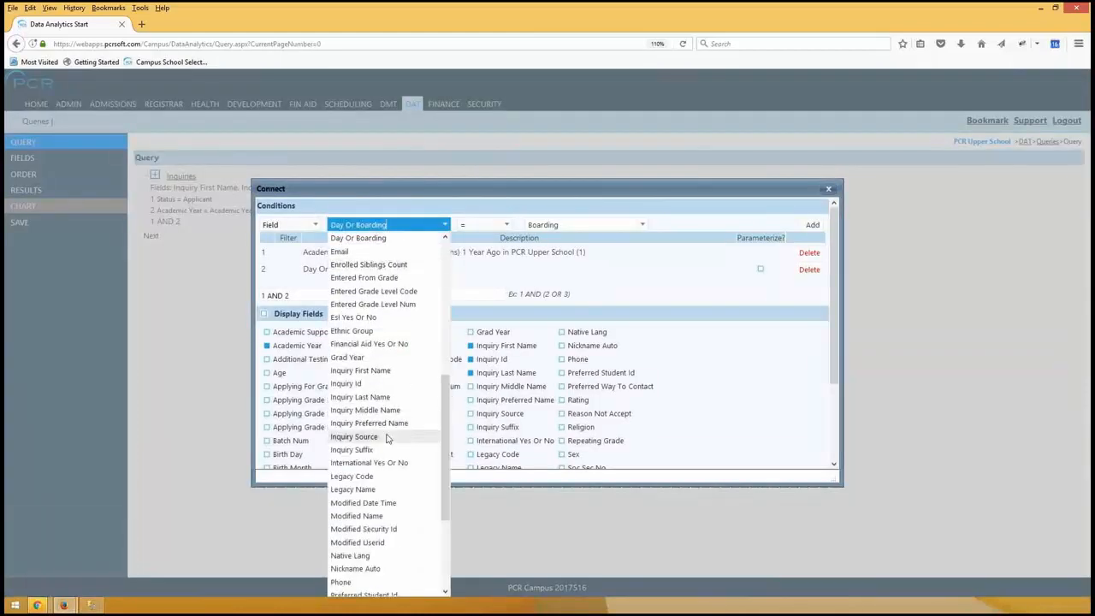
pyautogui.click(354, 437)
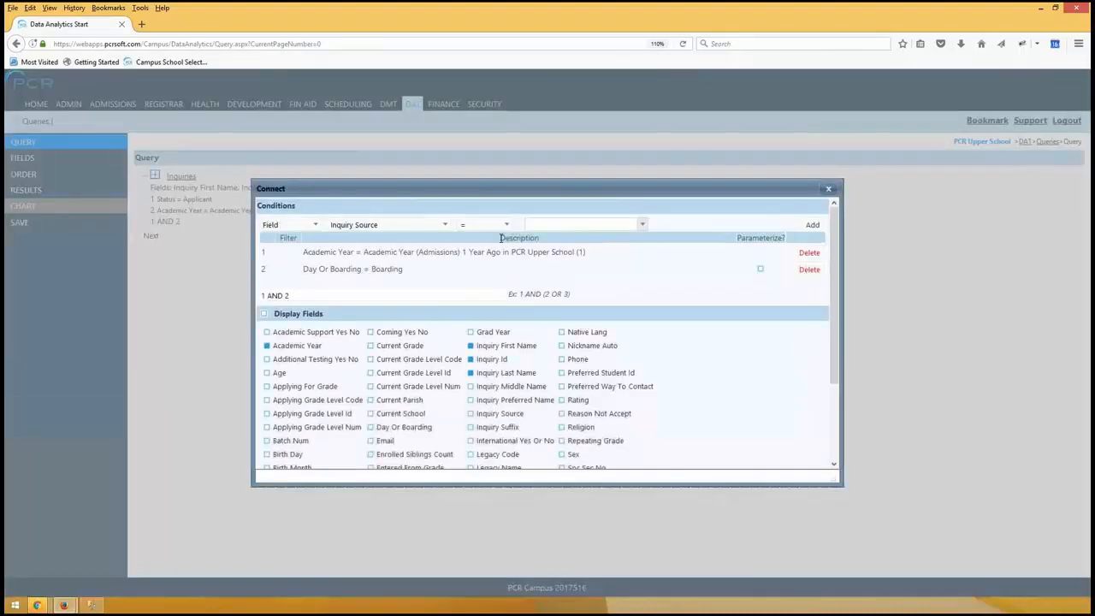
pyautogui.click(582, 224)
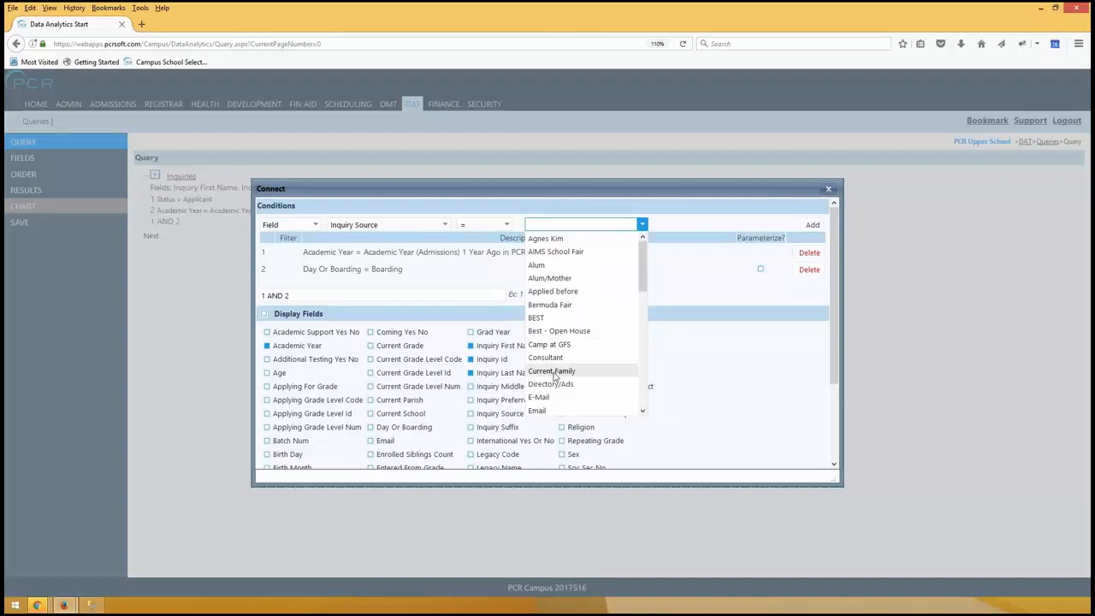
pyautogui.click(552, 371)
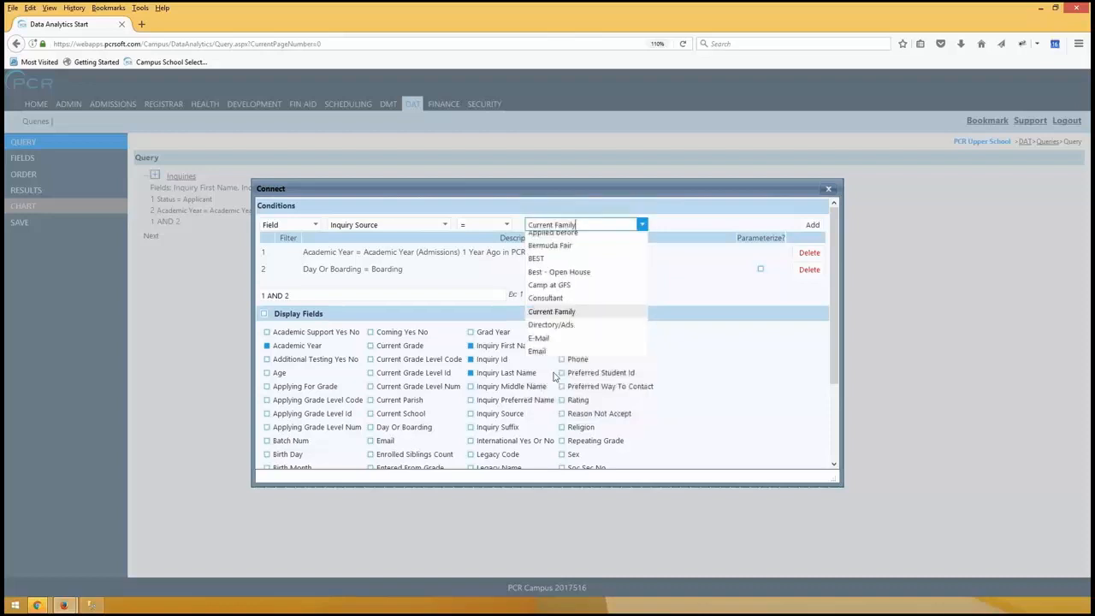
pyautogui.click(813, 225)
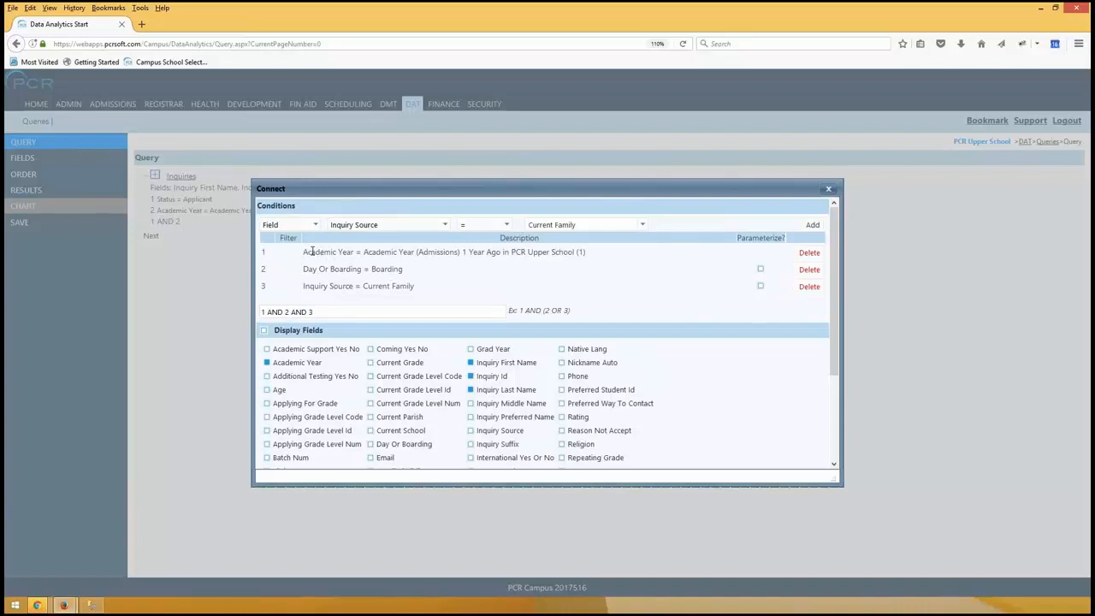
# - Review the three Inquiries conditions, save them with all conditions required, and view the query results
pyautogui.moveTo(312, 251); pyautogui.dragTo(602, 258)
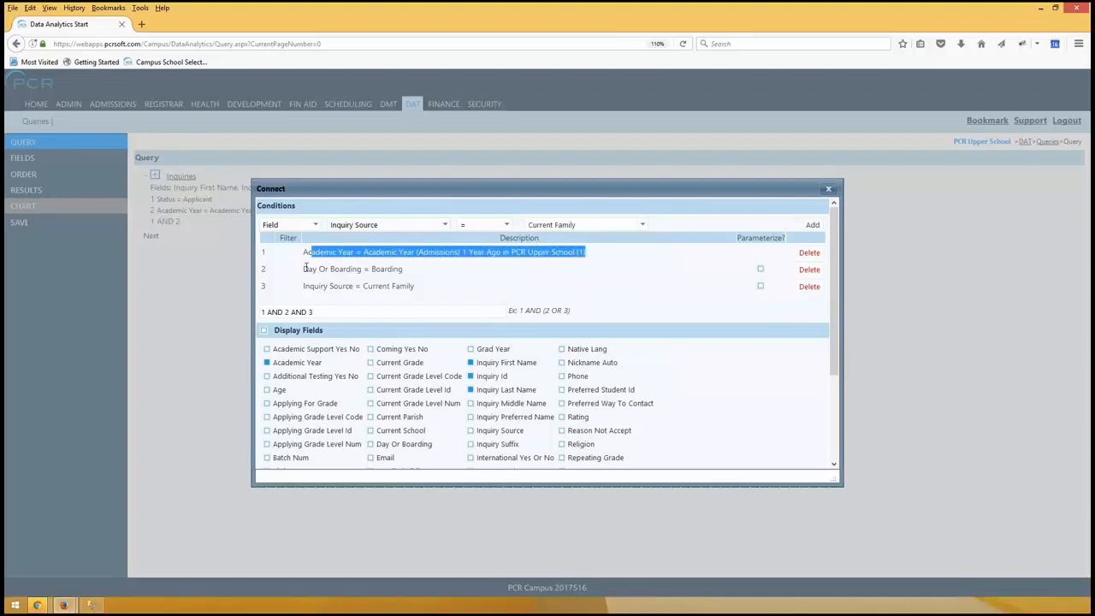
pyautogui.moveTo(304, 268); pyautogui.dragTo(394, 268)
pyautogui.moveTo(323, 286); pyautogui.dragTo(423, 288)
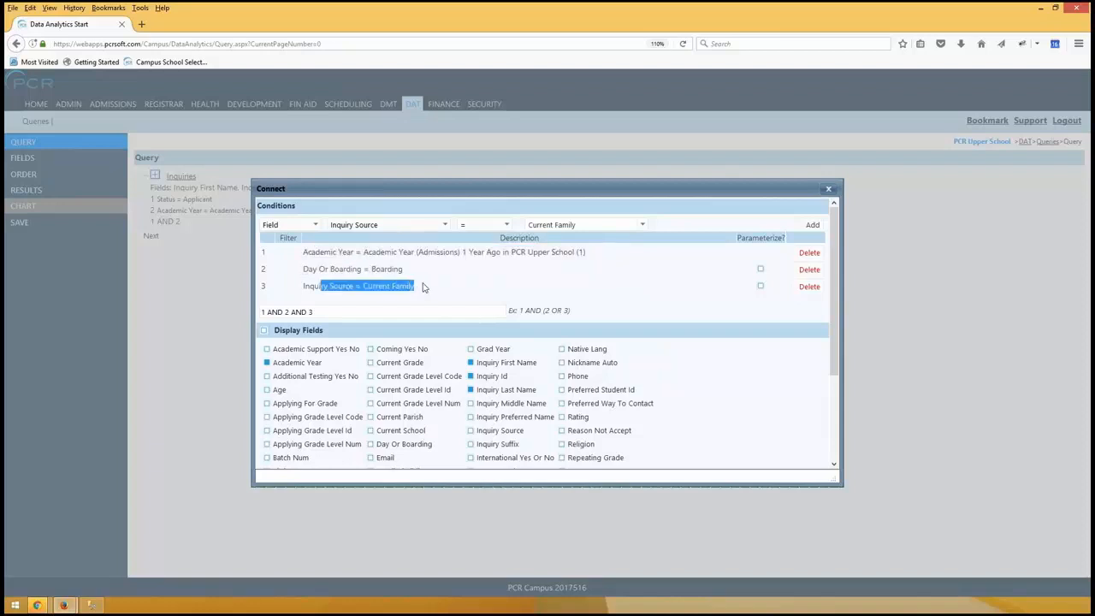
pyautogui.click(519, 295)
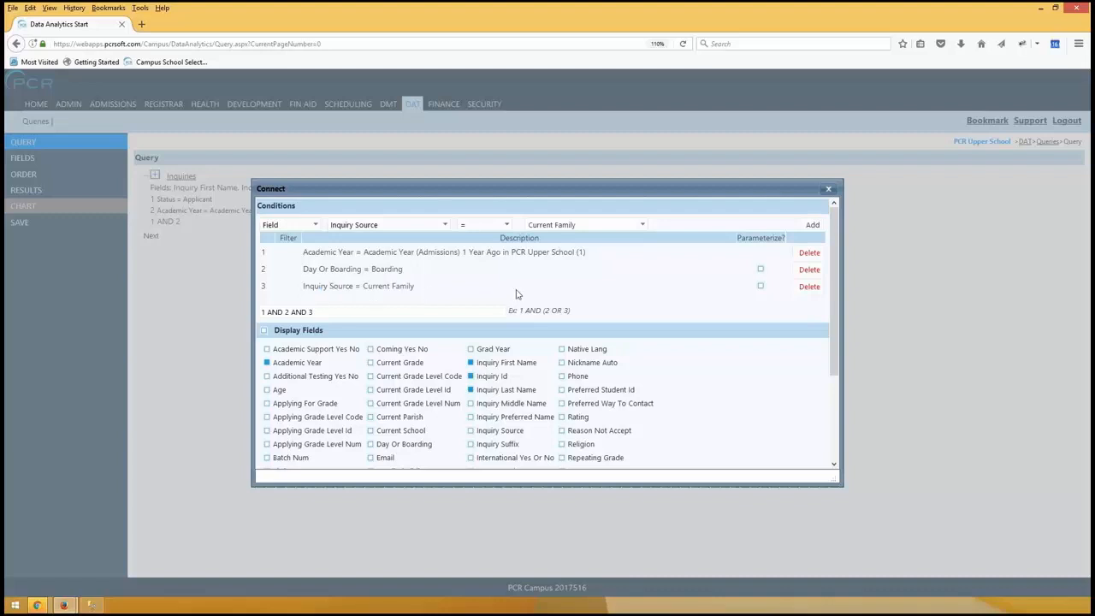
pyautogui.scroll(-3, 555, 310)
pyautogui.click(273, 454)
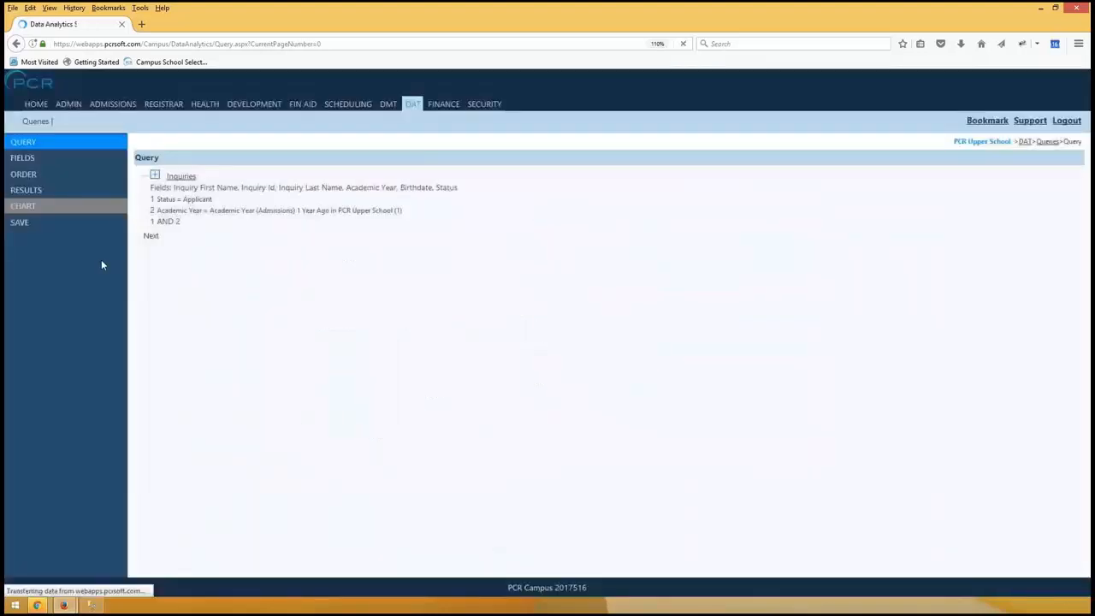
pyautogui.click(26, 189)
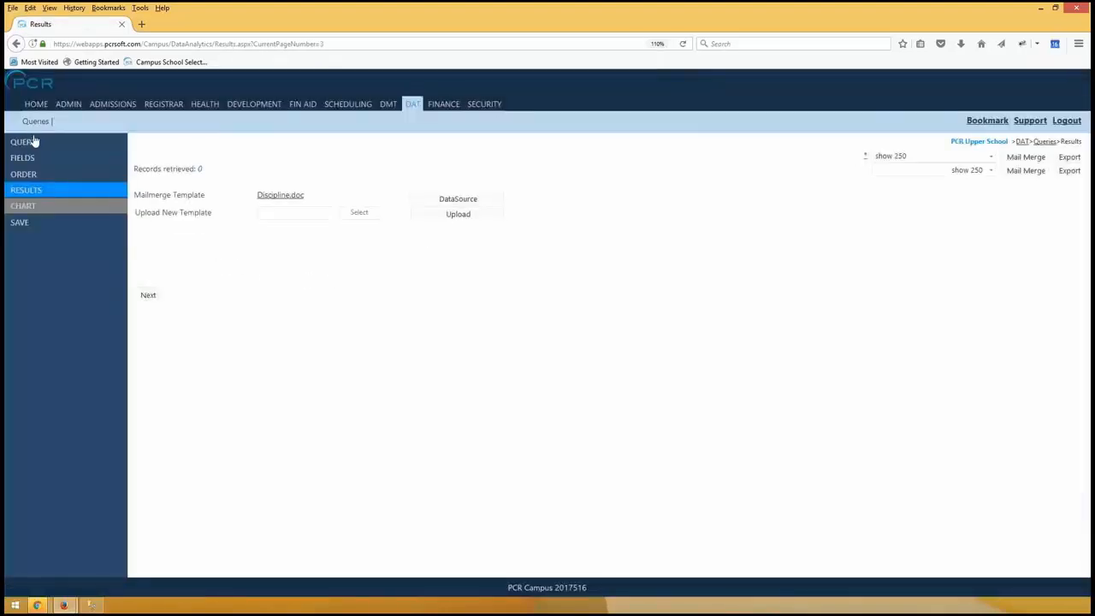
# - Reopen the Inquiries conditions and examine the Academic Year, Day Or Boarding and Inquiry Source conditions with their AND logic
pyautogui.click(58, 141)
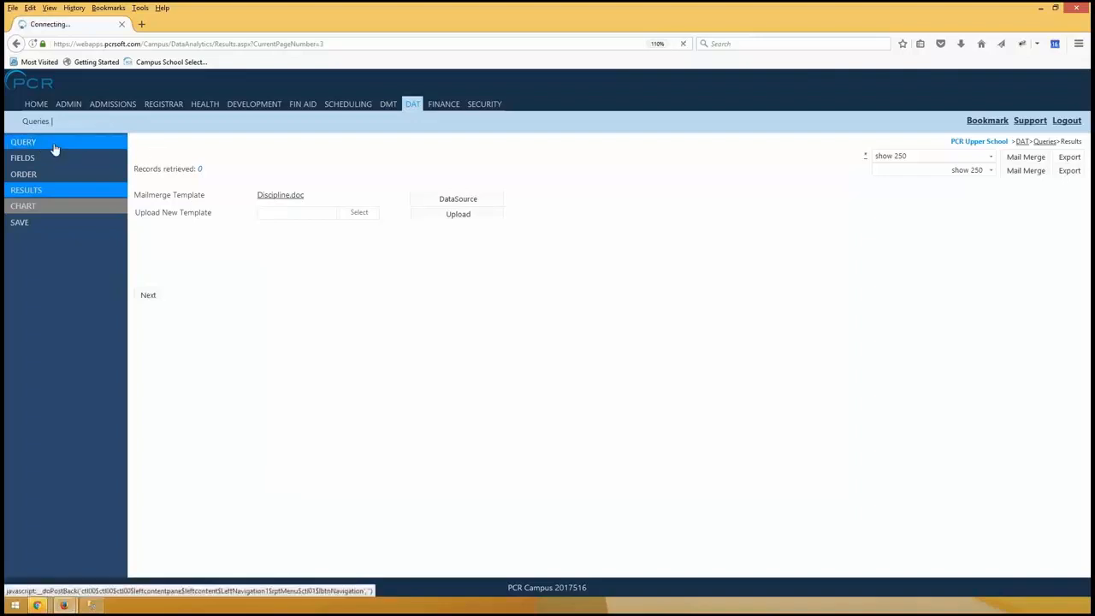
pyautogui.click(190, 177)
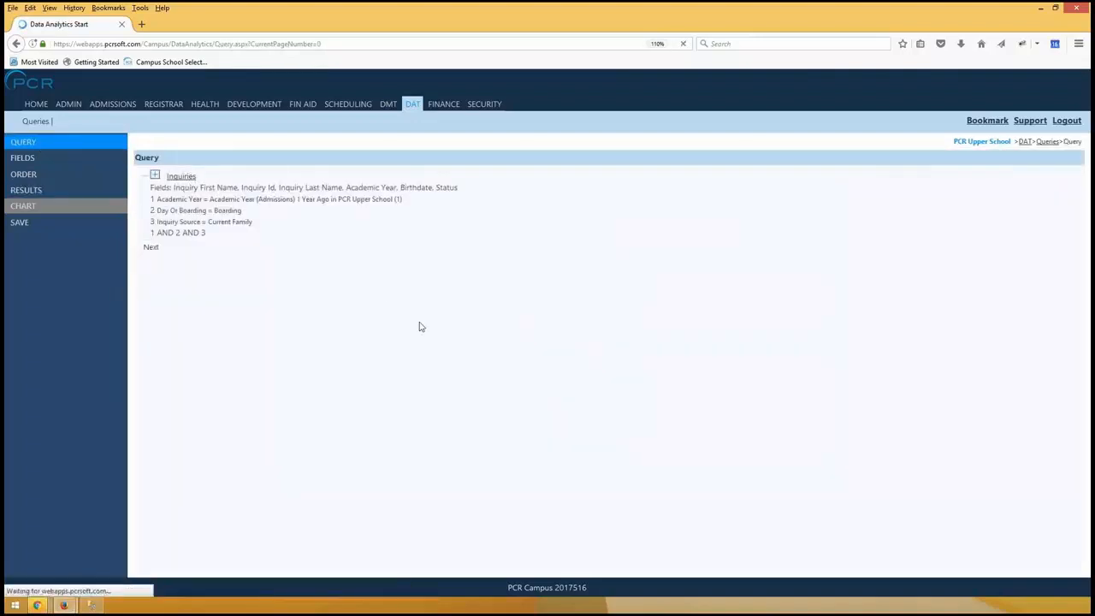
pyautogui.moveTo(333, 252); pyautogui.dragTo(605, 251)
pyautogui.moveTo(332, 269); pyautogui.dragTo(445, 274)
pyautogui.moveTo(328, 286); pyautogui.dragTo(469, 291)
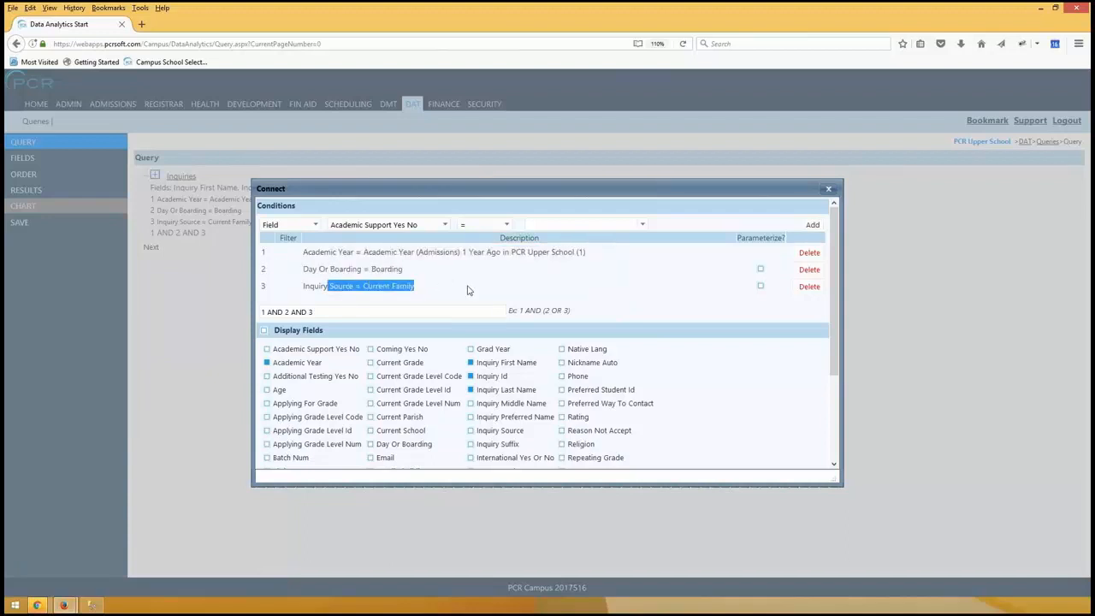
pyautogui.moveTo(283, 312); pyautogui.dragTo(267, 313)
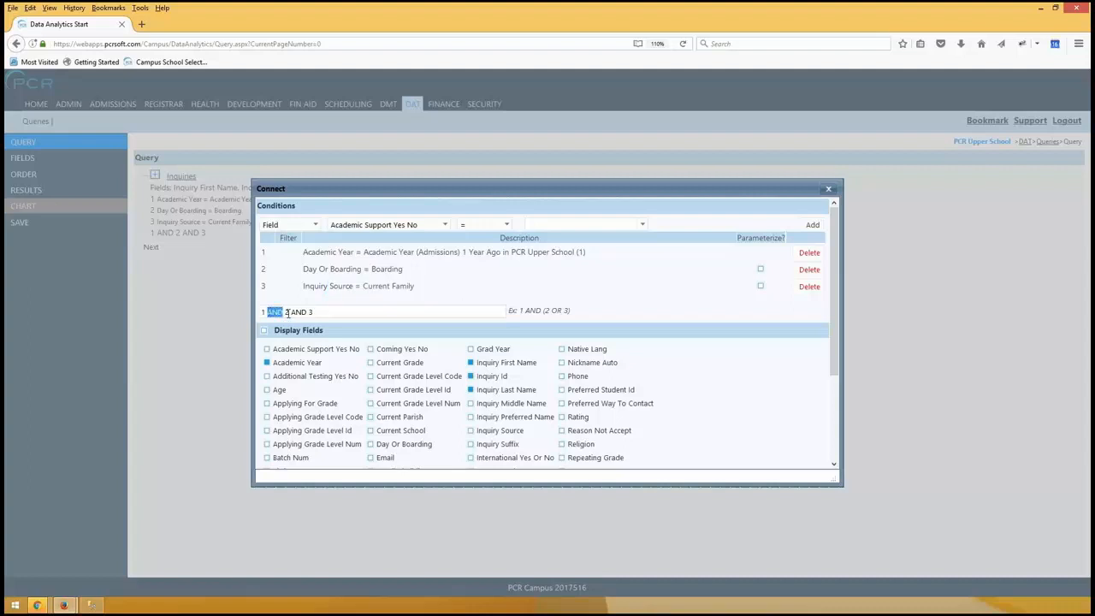
pyautogui.click(288, 313)
pyautogui.click(321, 278)
pyautogui.moveTo(306, 269); pyautogui.dragTo(419, 279)
pyautogui.moveTo(338, 287); pyautogui.dragTo(440, 284)
pyautogui.click(447, 295)
pyautogui.moveTo(306, 252); pyautogui.dragTo(607, 257)
pyautogui.moveTo(403, 269); pyautogui.dragTo(481, 291)
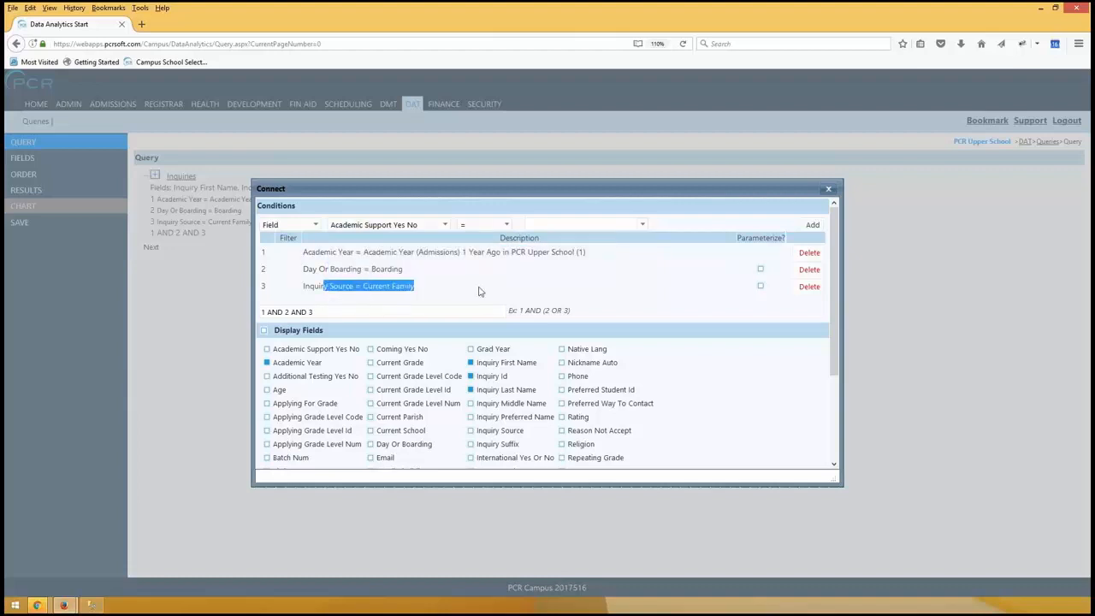
# - Change the condition logic of the Inquiries query to 1 OR 2 OR 3
pyautogui.doubleClick(279, 311)
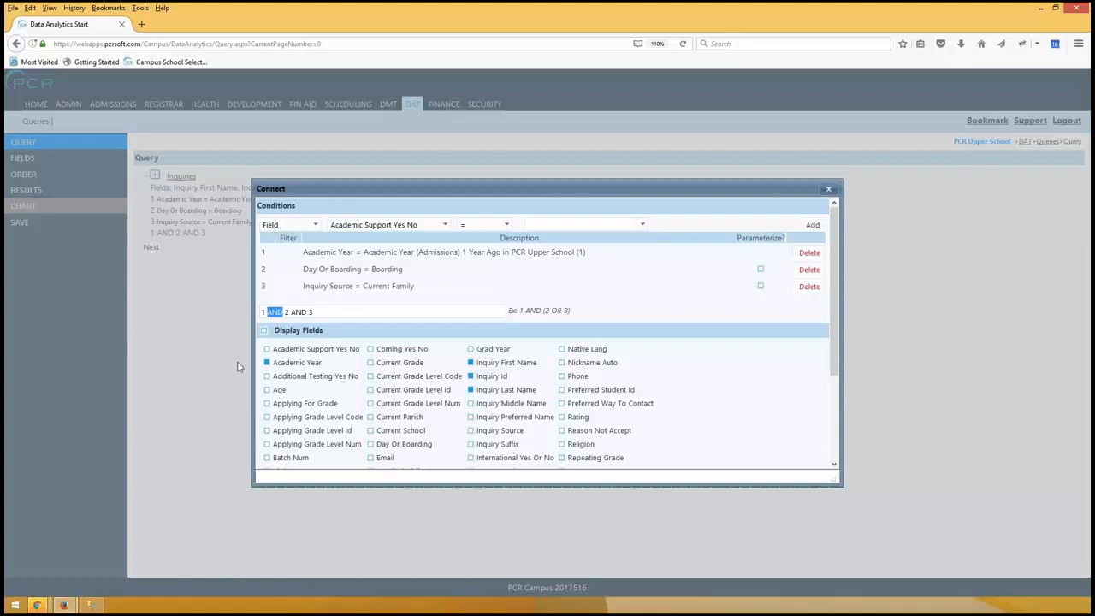
pyautogui.write('OR')
pyautogui.doubleClick(295, 312)
pyautogui.write('OR')
# - Include Day Or Boarding and Inquiry Source as display fields, save the Inquiries settings and view the results
pyautogui.scroll(-2, 668, 383)
pyautogui.scroll(-2, 665, 381)
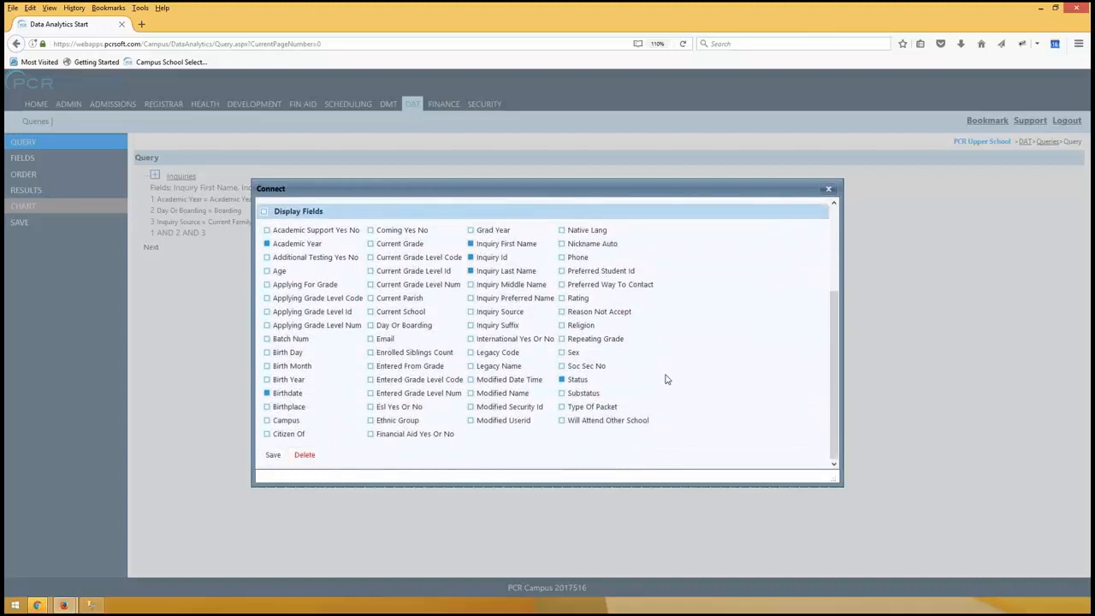
pyautogui.click(508, 313)
pyautogui.scroll(5, 697, 367)
pyautogui.scroll(-5, 697, 367)
pyautogui.click(273, 454)
pyautogui.click(24, 190)
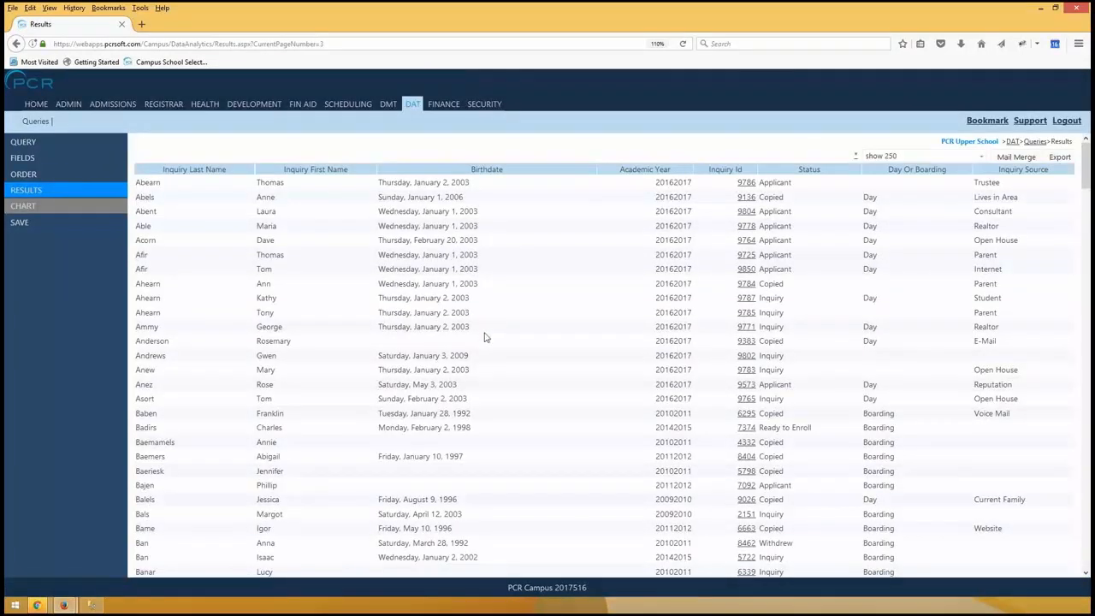
# - Compare the result rows' Academic Year, Status and Inquiry Source values with the query's OR conditions
pyautogui.moveTo(802, 182); pyautogui.dragTo(775, 182)
pyautogui.click(803, 202)
pyautogui.click(46, 144)
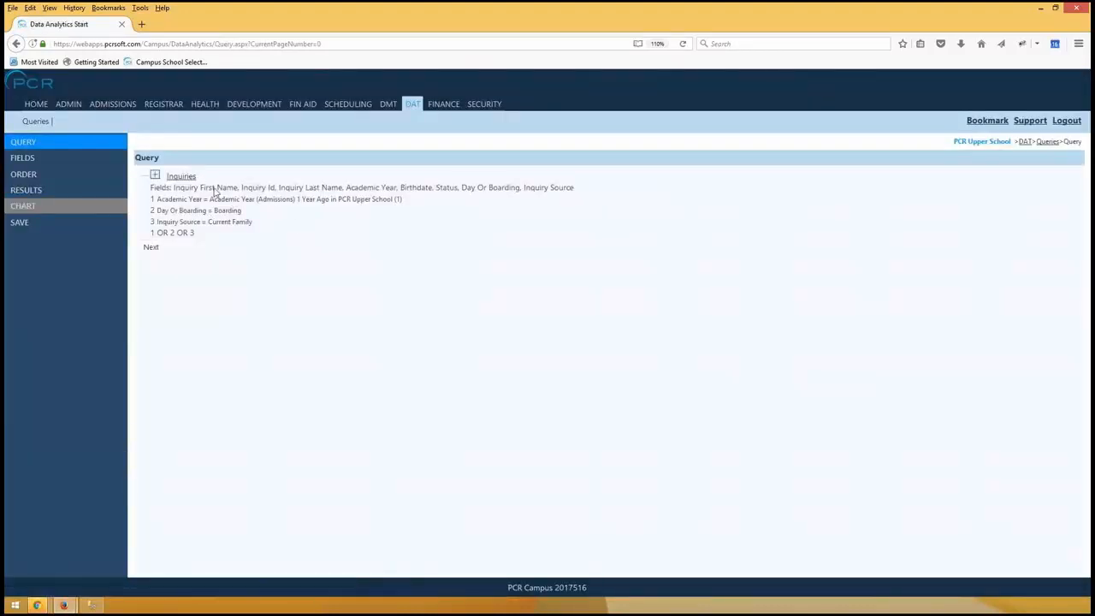
pyautogui.click(39, 192)
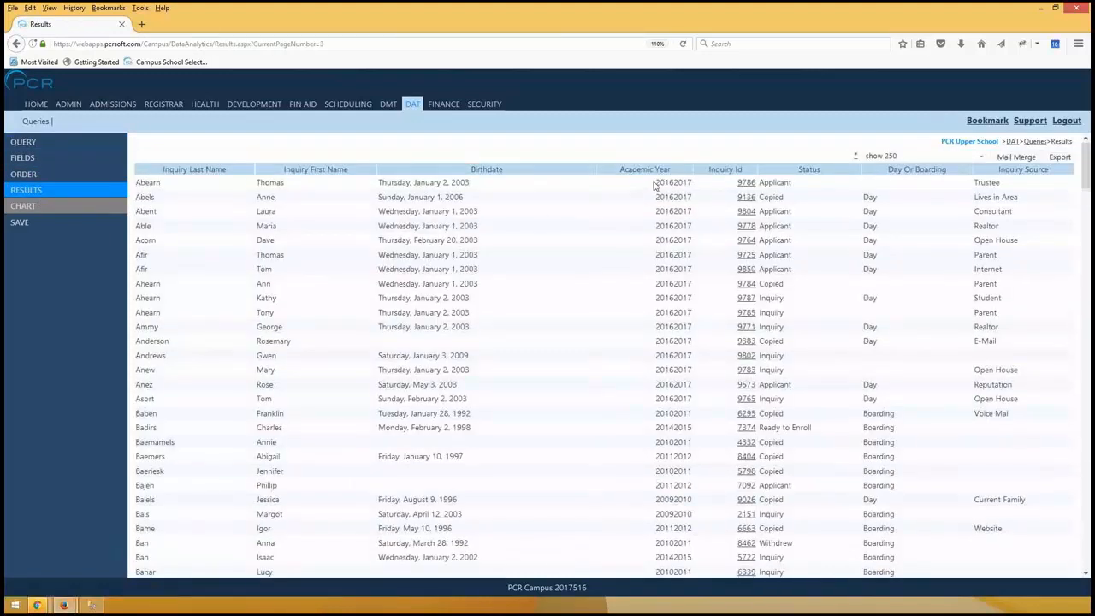
pyautogui.moveTo(657, 182); pyautogui.dragTo(698, 184)
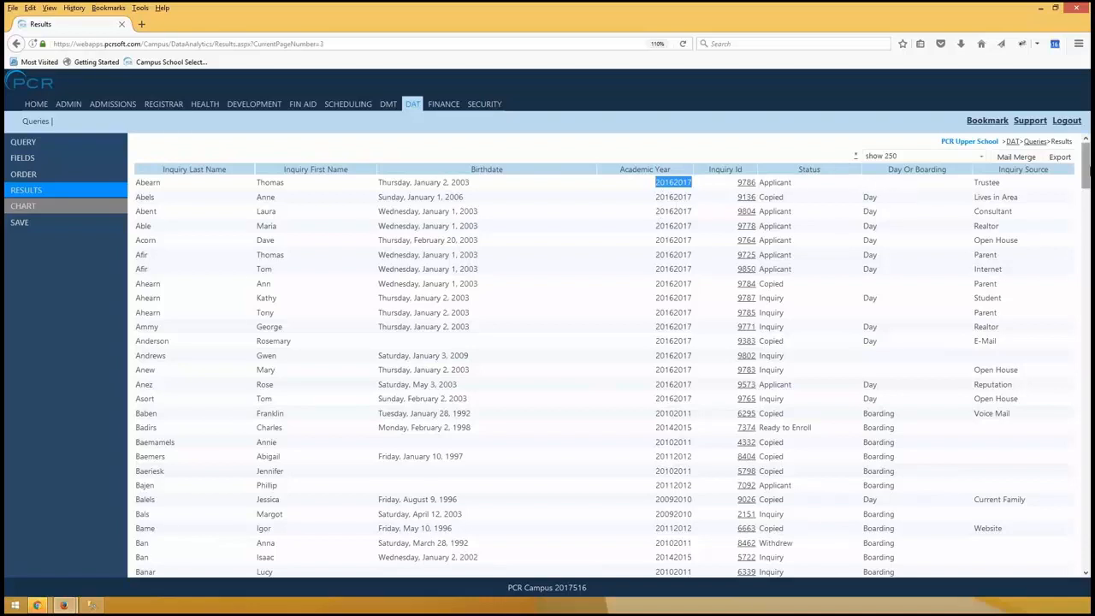
pyautogui.scroll(-3, 1061, 257)
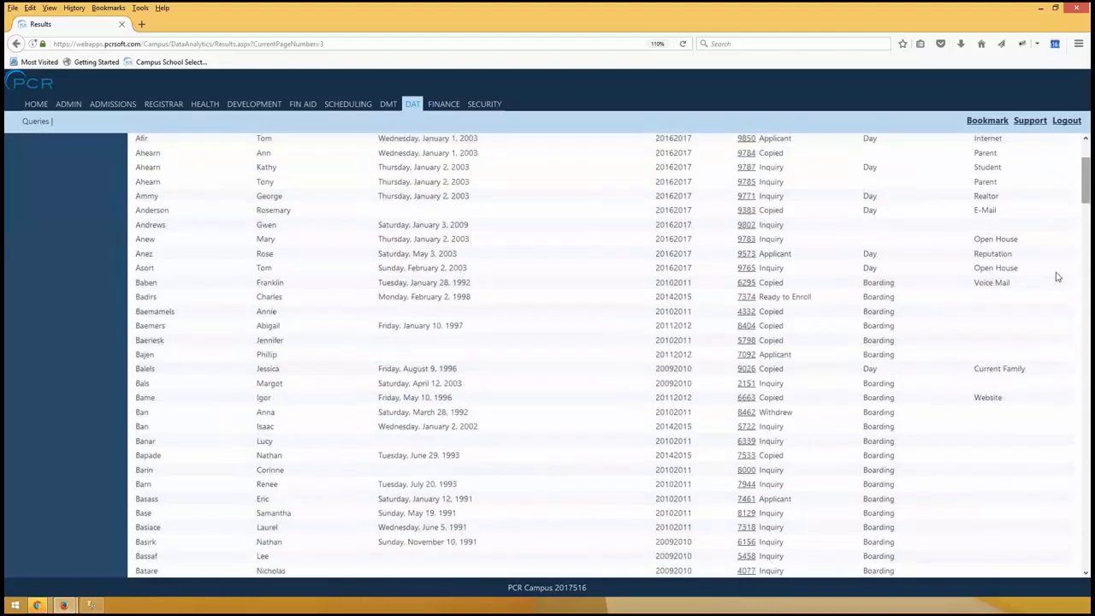
pyautogui.moveTo(1035, 368); pyautogui.dragTo(710, 370)
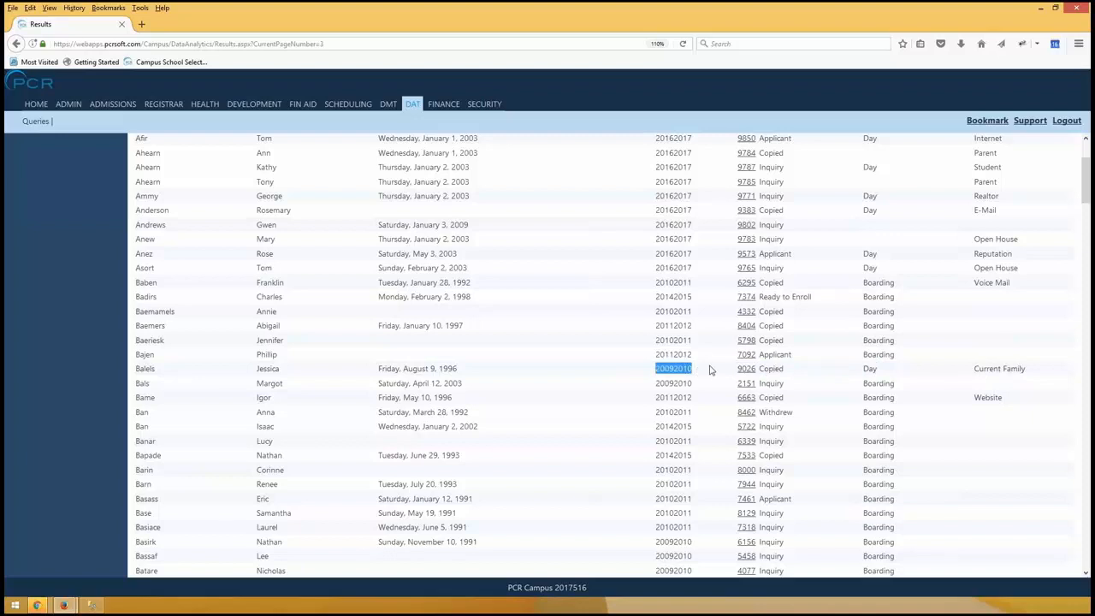
pyautogui.tripleClick(1021, 368)
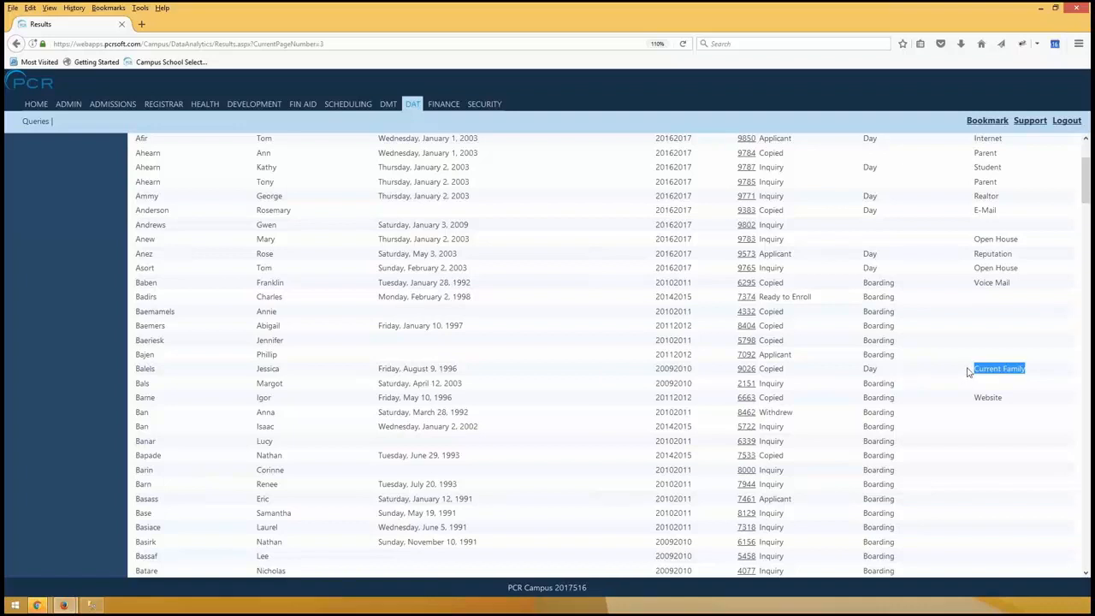
pyautogui.scroll(3, 910, 203)
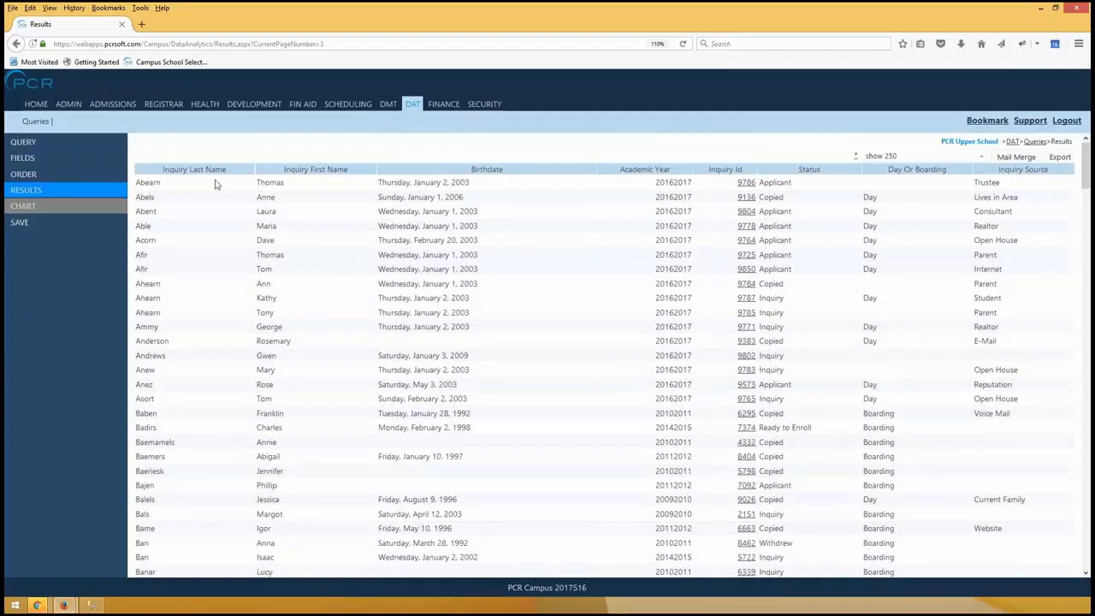
# - Reopen the Inquiries conditions and change the condition logic to 1 AND (2 OR 3)
pyautogui.click(38, 142)
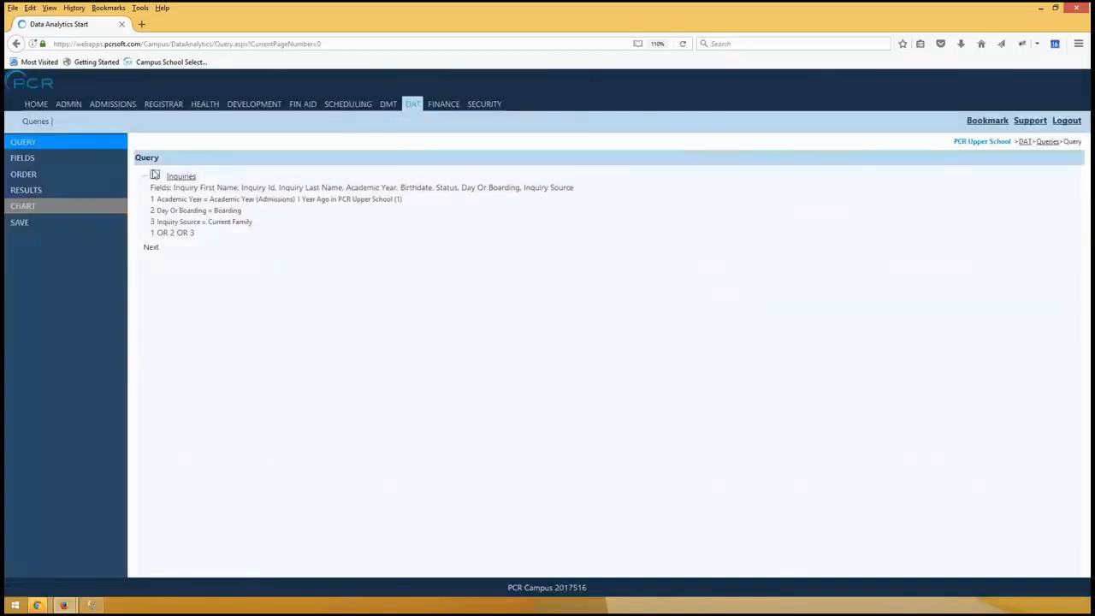
pyautogui.click(197, 235)
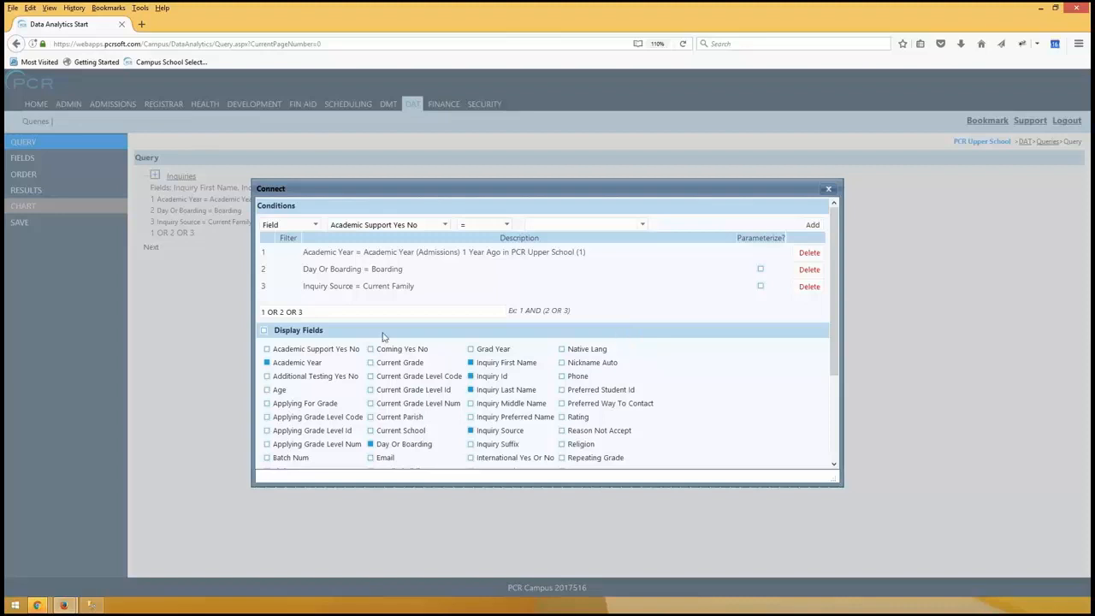
pyautogui.moveTo(274, 314)
pyautogui.mouseDown()
pyautogui.moveTo(346, 314)
pyautogui.moveTo(236, 314)
pyautogui.moveTo(347, 310)
pyautogui.moveTo(257, 314)
pyautogui.mouseUp()
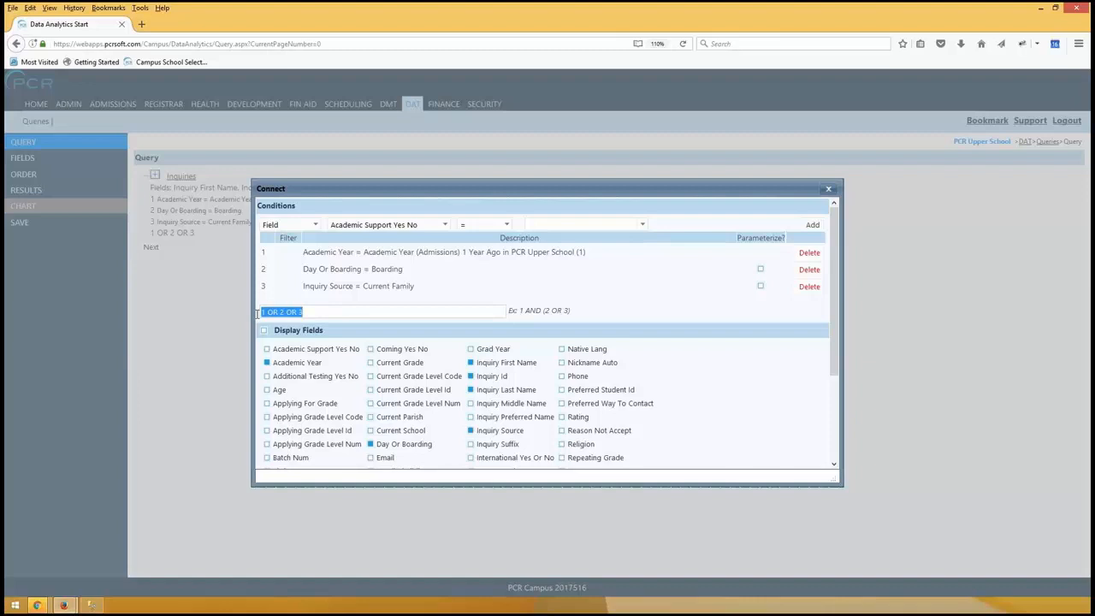
pyautogui.click(258, 314)
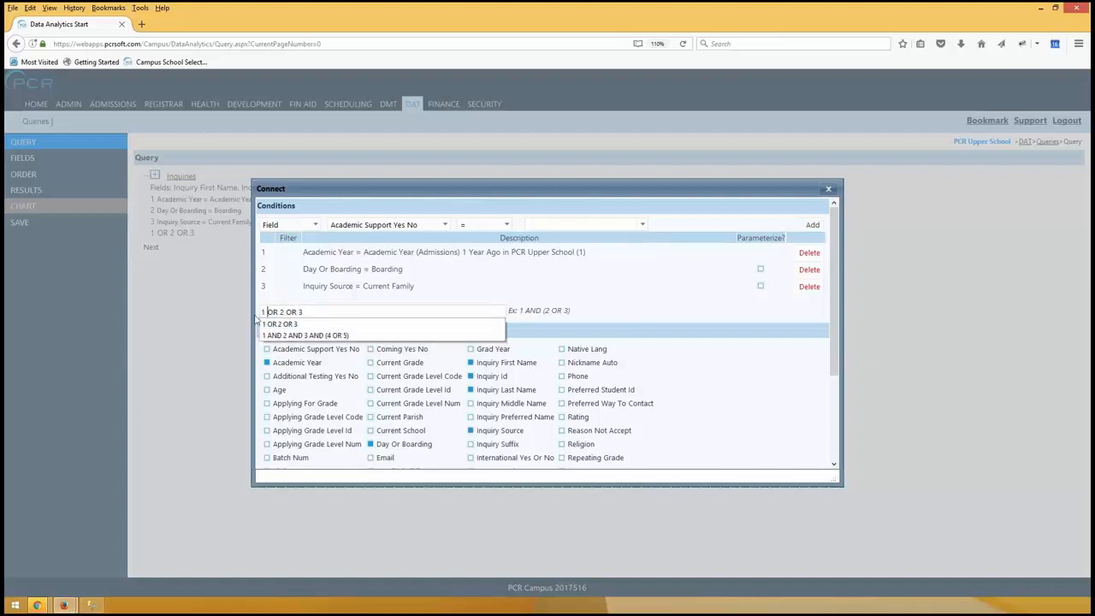
pyautogui.click(309, 301)
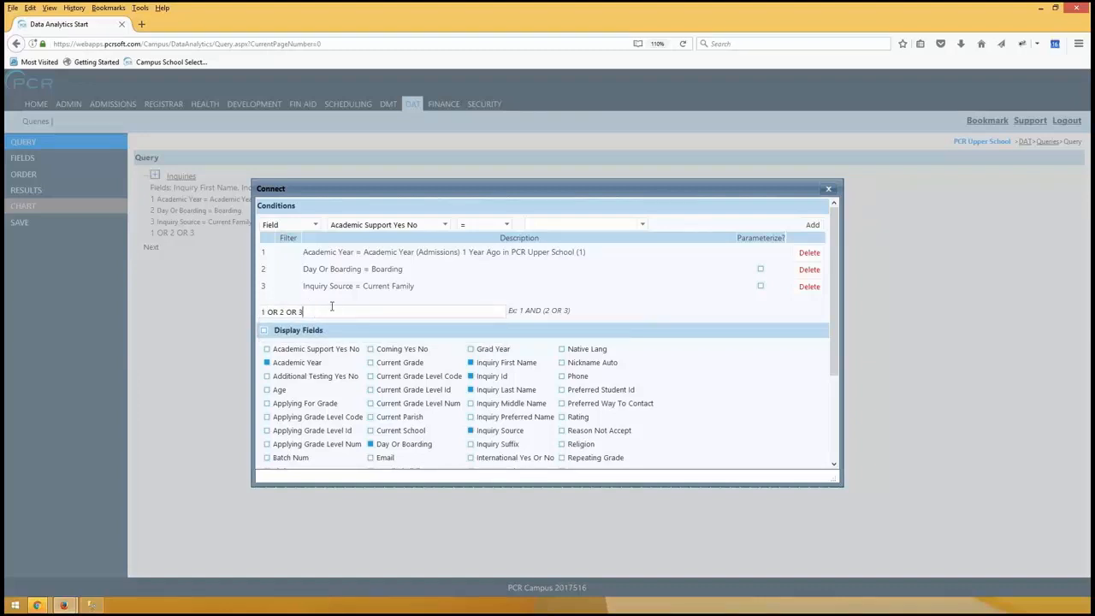
pyautogui.click(280, 311)
pyautogui.write('(')
pyautogui.doubleClick(272, 312)
pyautogui.write('AND')
# - Change the condition logic to 1 OR (2 AND 3)
pyautogui.moveTo(284, 312); pyautogui.dragTo(270, 314)
pyautogui.write('OR')
pyautogui.doubleClick(297, 312)
pyautogui.write('AND')
# - Review the three conditions against the grouped logic and close the Inquiries conditions without saving
pyautogui.moveTo(304, 253); pyautogui.dragTo(633, 259)
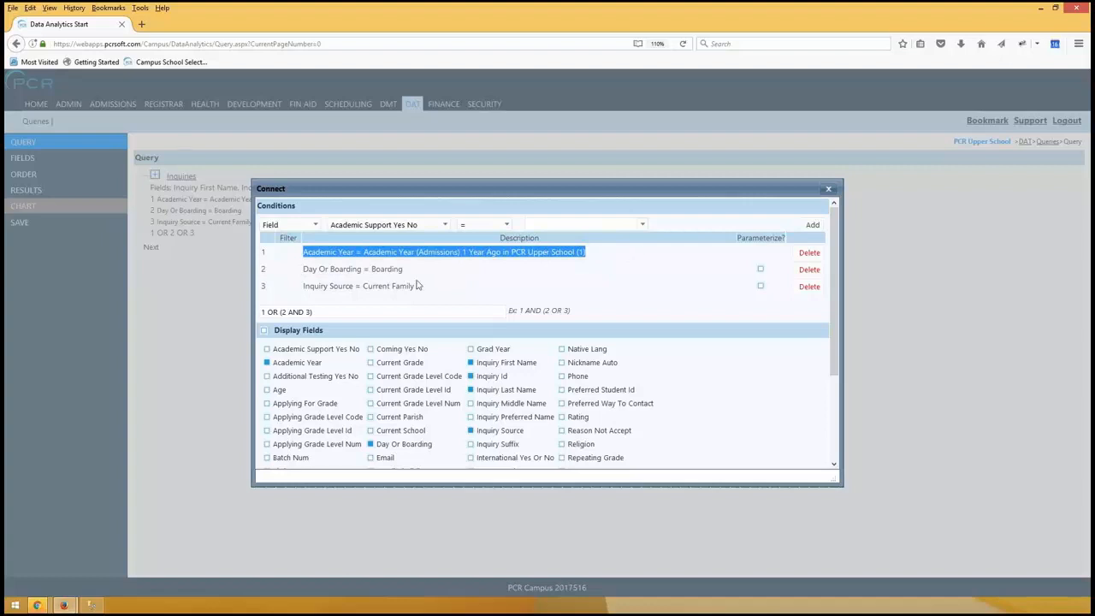
pyautogui.moveTo(320, 269)
pyautogui.mouseDown()
pyautogui.moveTo(419, 270)
pyautogui.moveTo(331, 286)
pyautogui.mouseUp()
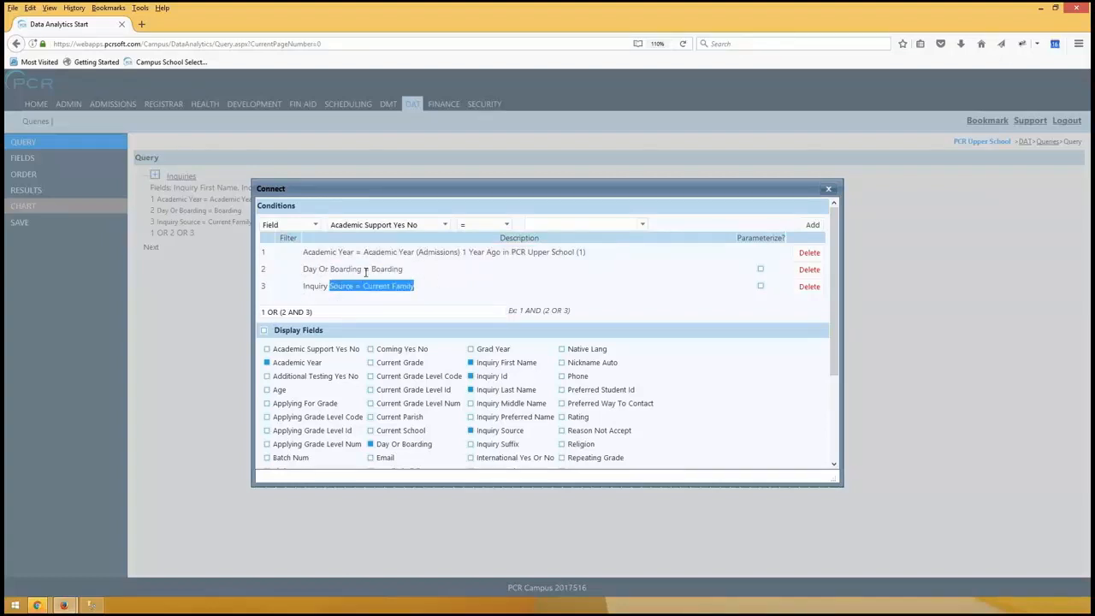
pyautogui.click(447, 284)
pyautogui.moveTo(345, 314); pyautogui.dragTo(234, 314)
pyautogui.click(311, 313)
pyautogui.moveTo(311, 313); pyautogui.dragTo(233, 314)
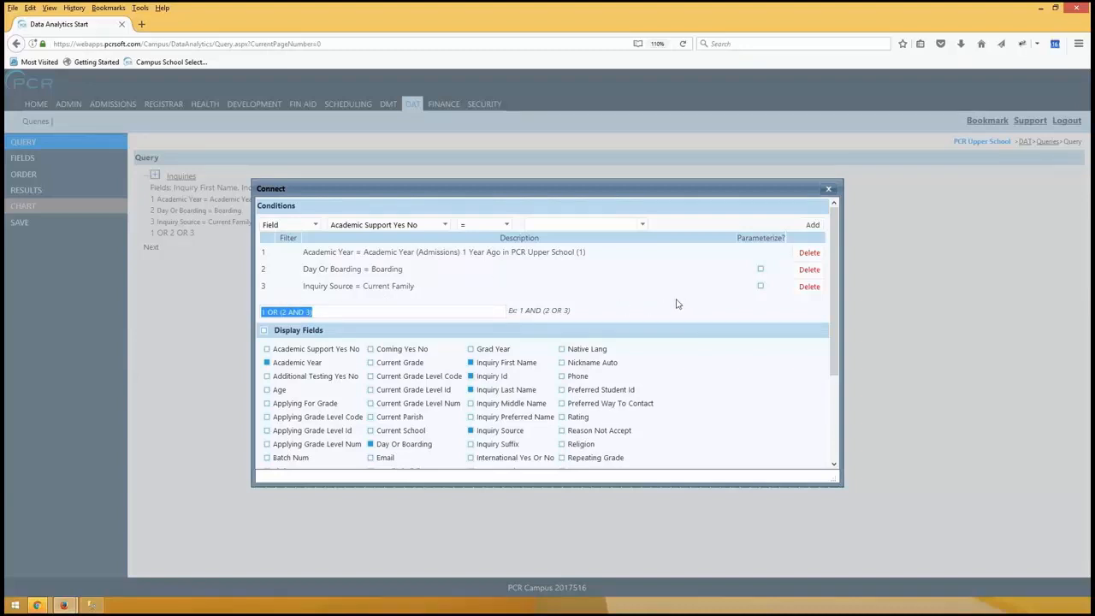
pyautogui.click(531, 282)
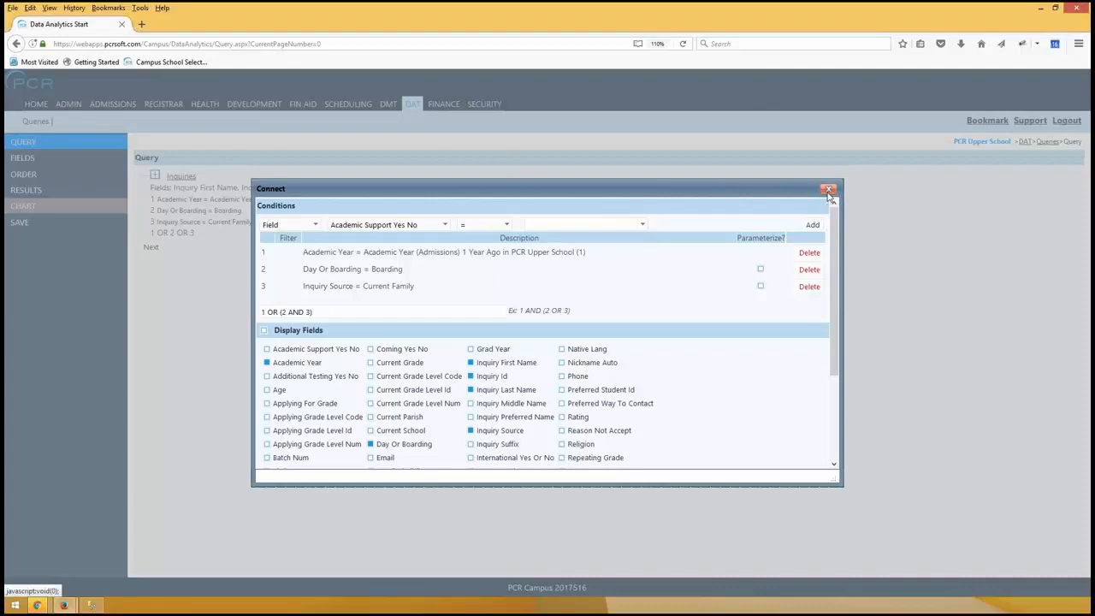
pyautogui.click(829, 190)
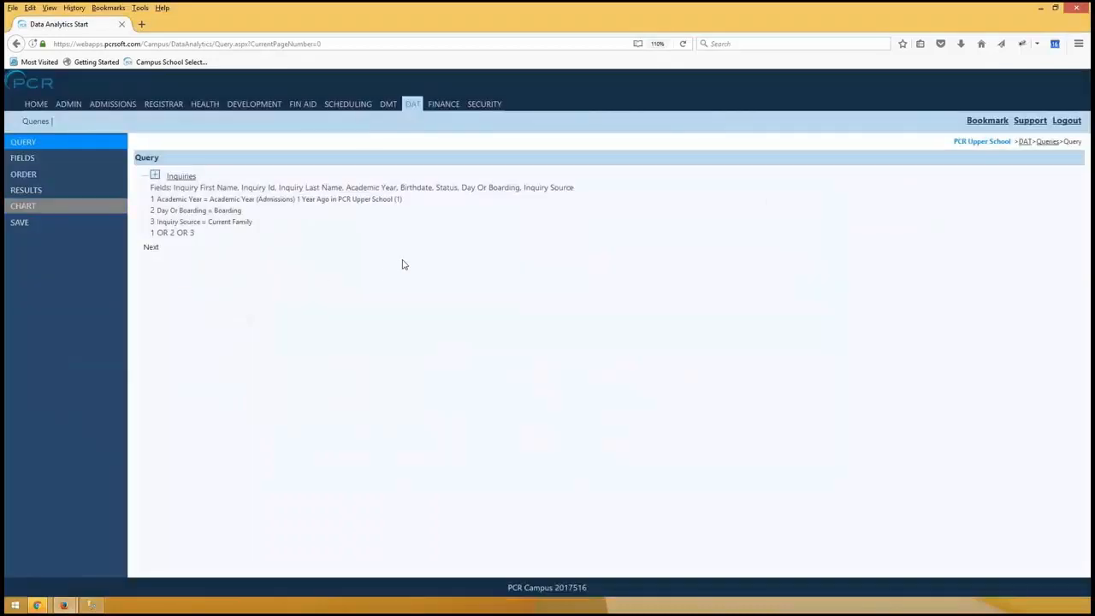
# - Start a new query based on the Info table in the Students category
pyautogui.click(415, 105)
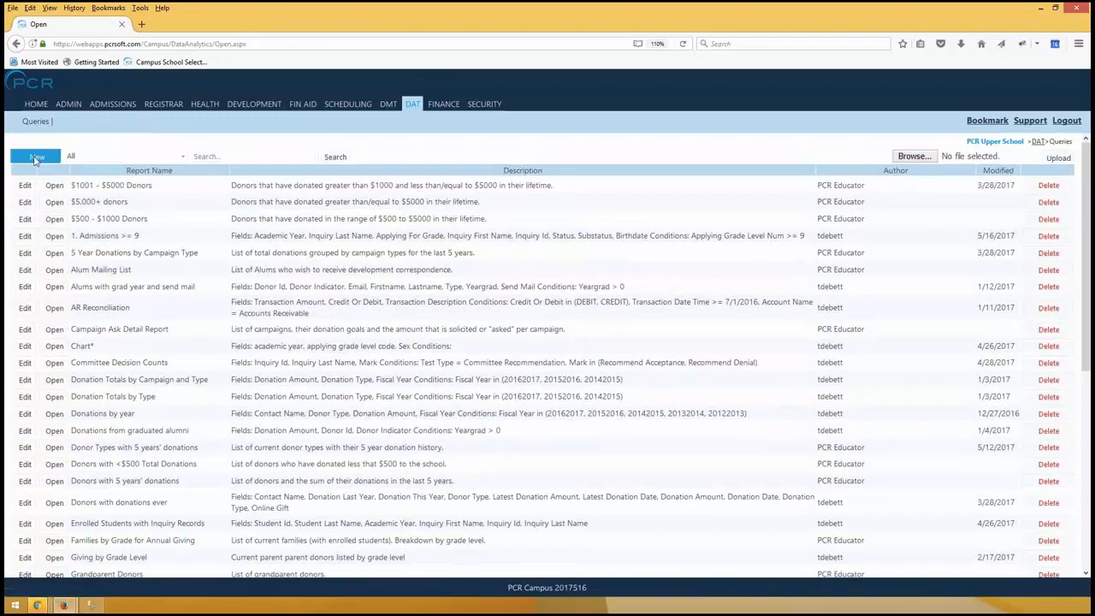
pyautogui.click(35, 158)
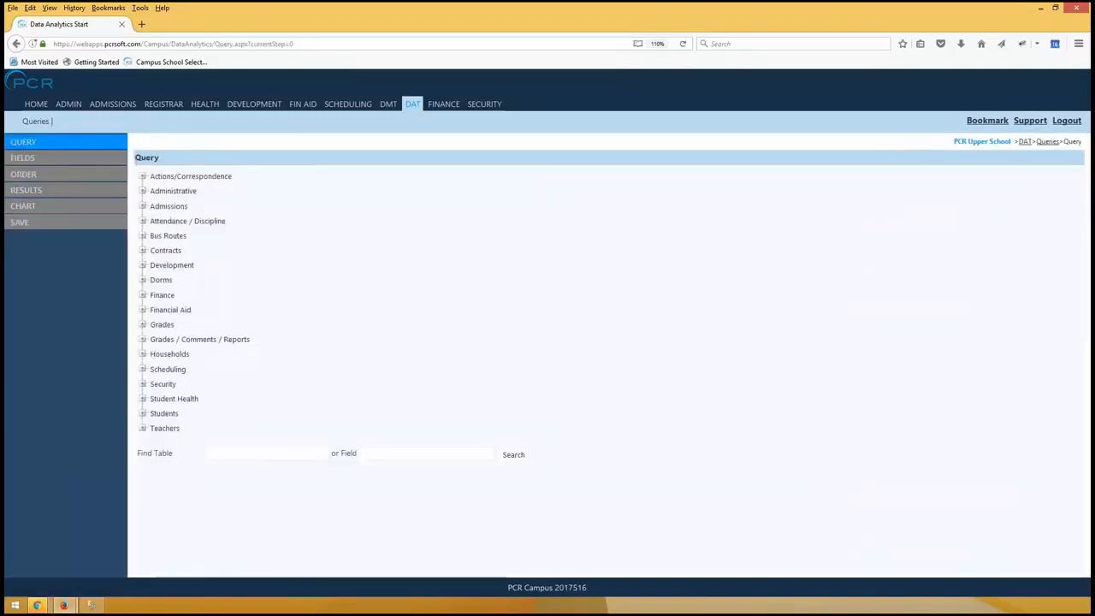
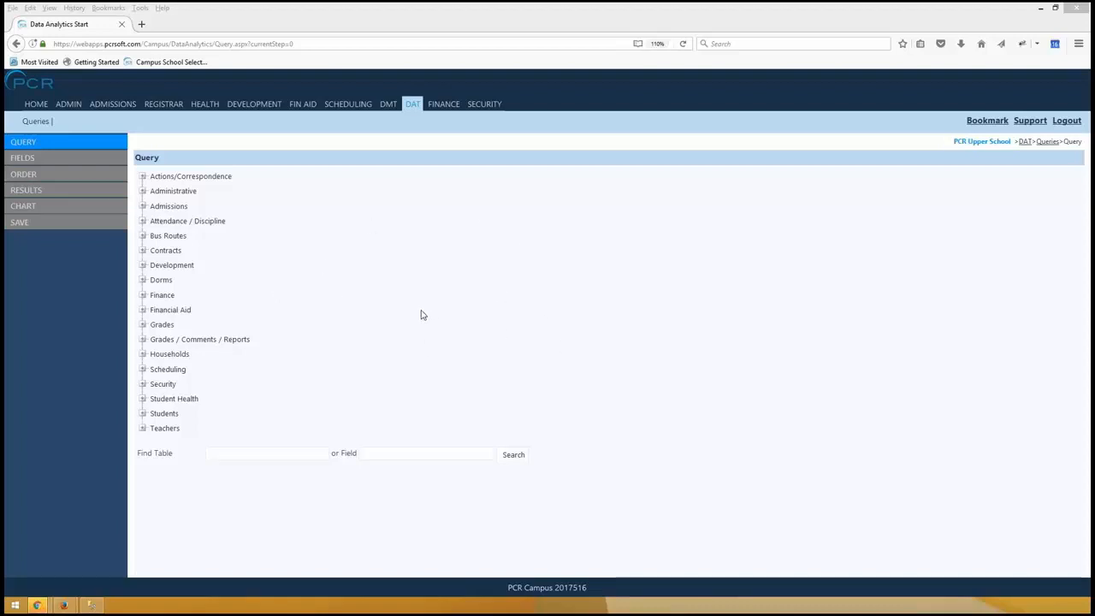
pyautogui.click(143, 206)
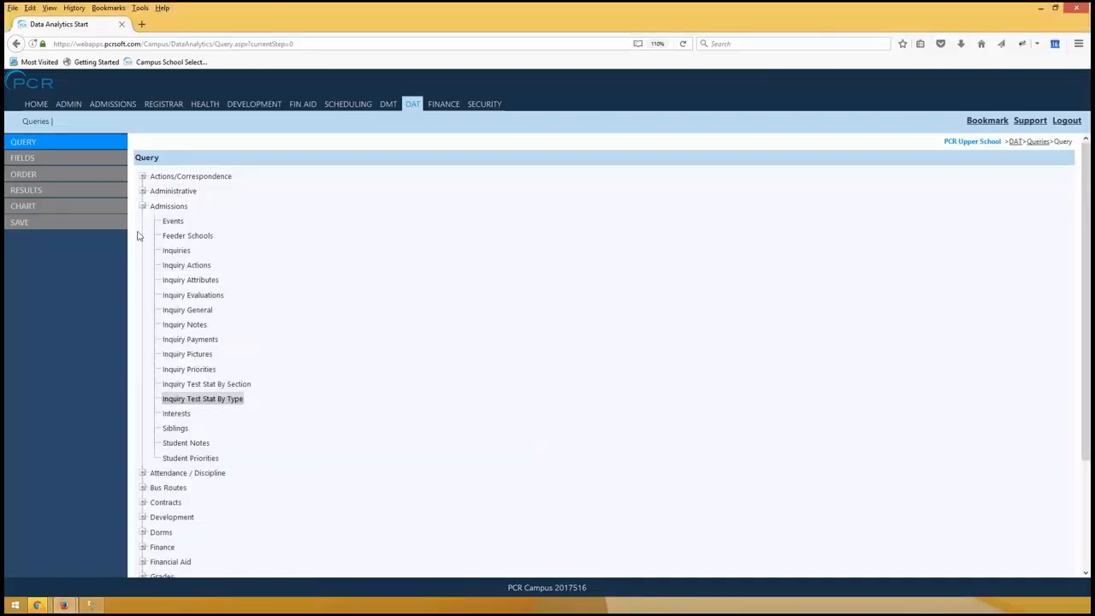
pyautogui.click(143, 206)
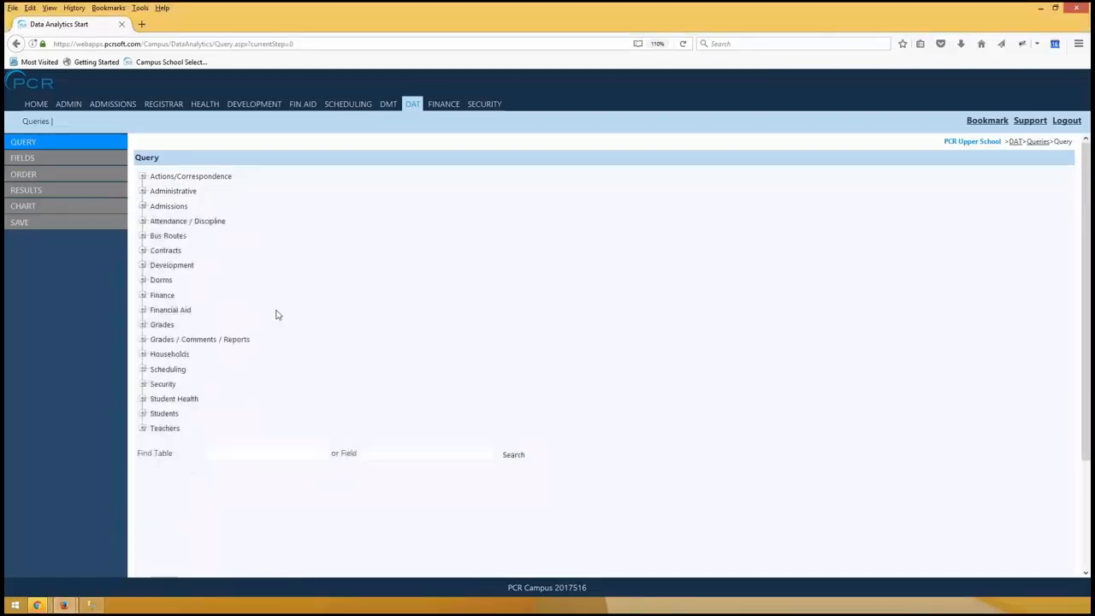
pyautogui.click(143, 413)
pyautogui.scroll(-3, 254, 249)
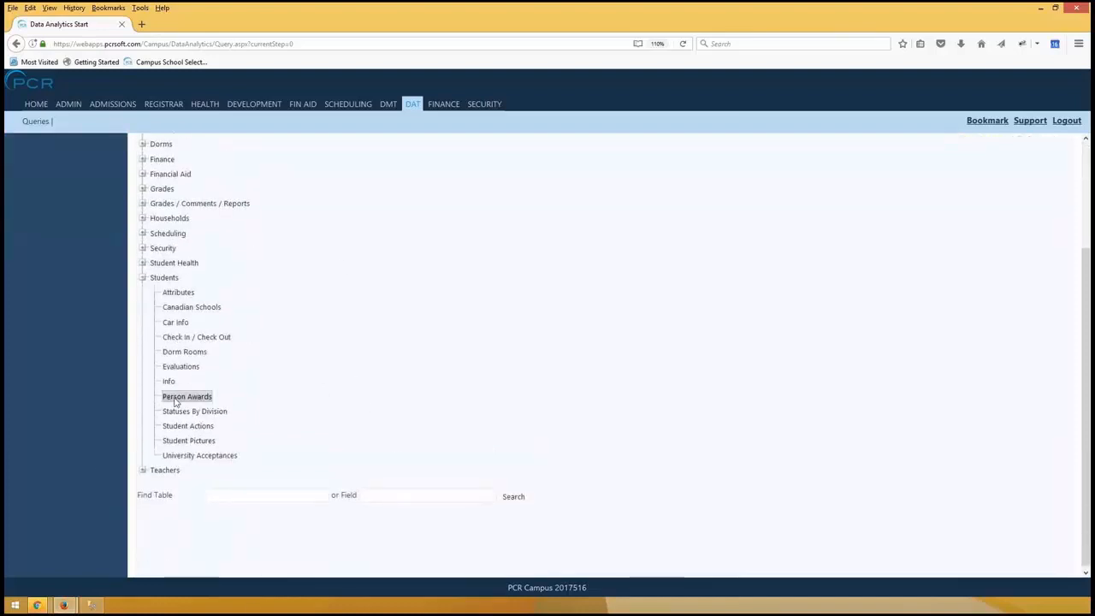
pyautogui.click(169, 382)
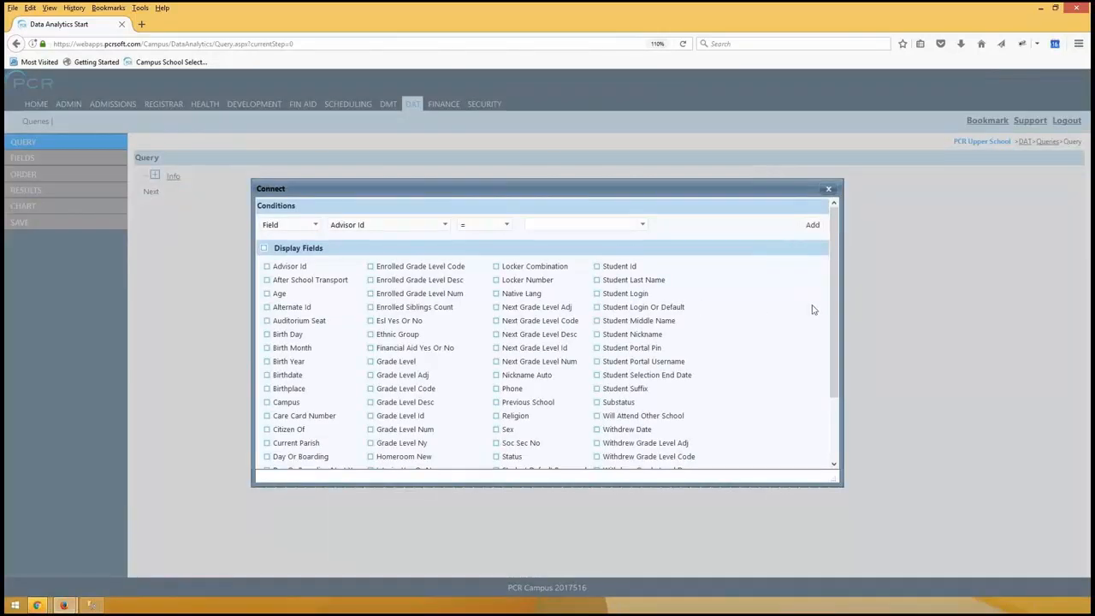
# - Add Student Id, Student Last Name and Student First Name as the Info table's display fields and save them
pyautogui.scroll(-2, 831, 291)
pyautogui.scroll(2, 831, 291)
pyautogui.scroll(-2, 476, 340)
pyautogui.scroll(2, 700, 385)
pyautogui.click(598, 268)
pyautogui.click(598, 281)
pyautogui.scroll(-2, 599, 334)
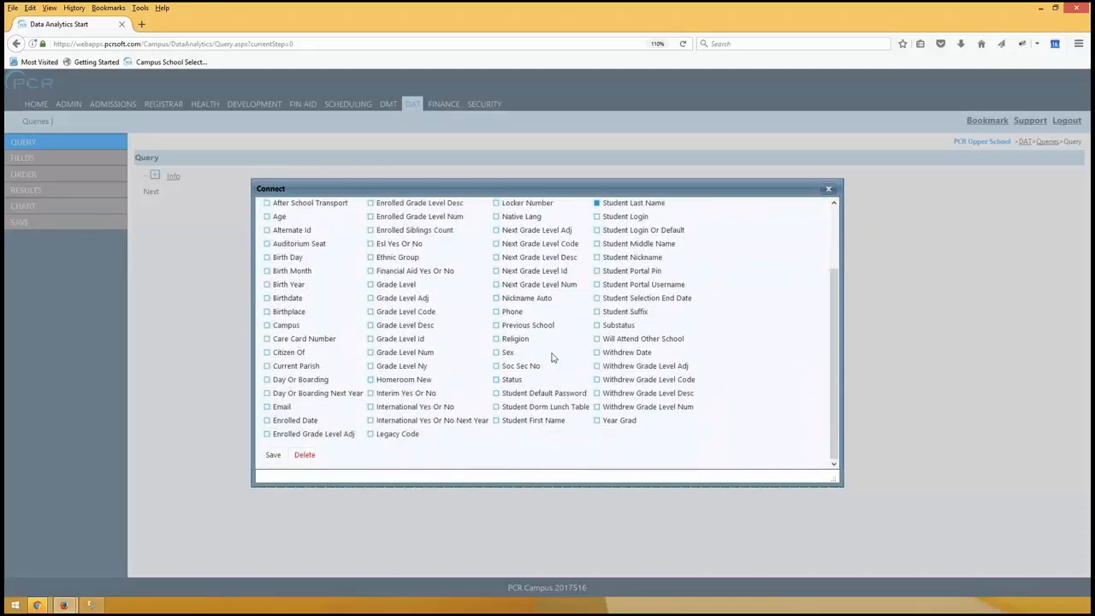
pyautogui.click(533, 422)
pyautogui.scroll(2, 753, 340)
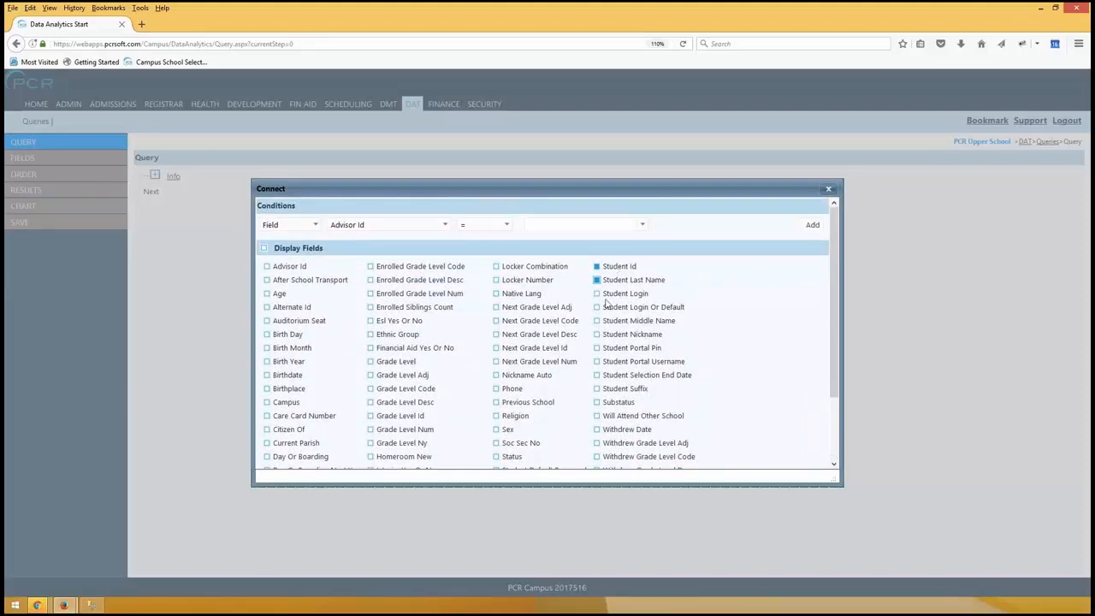
pyautogui.scroll(-2, 607, 342)
pyautogui.click(273, 454)
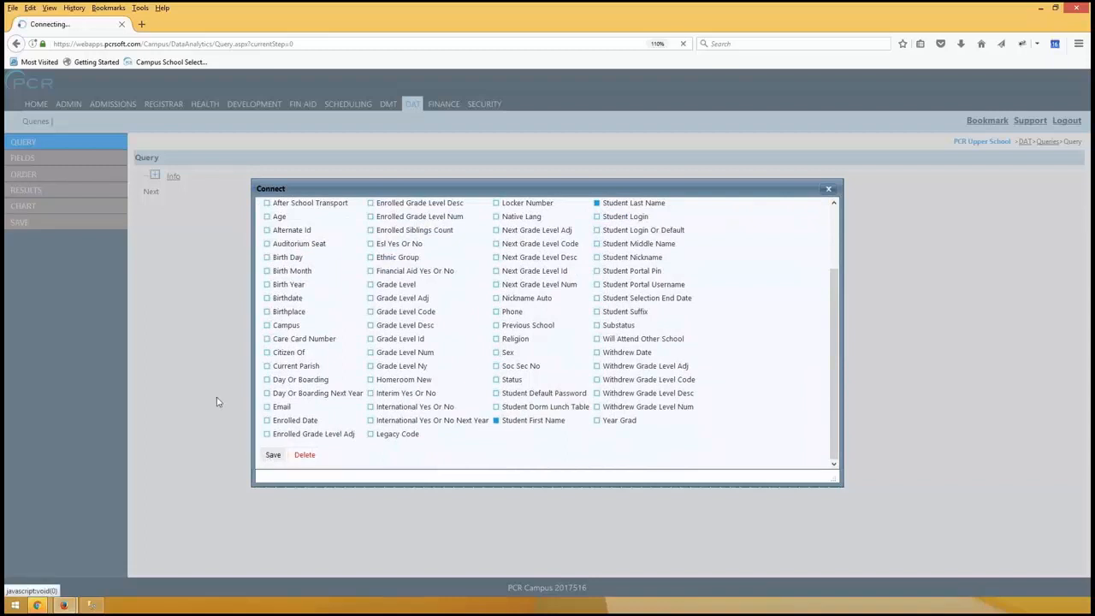
# - Run the student query and check the number of records retrieved at the end of the results
pyautogui.click(44, 190)
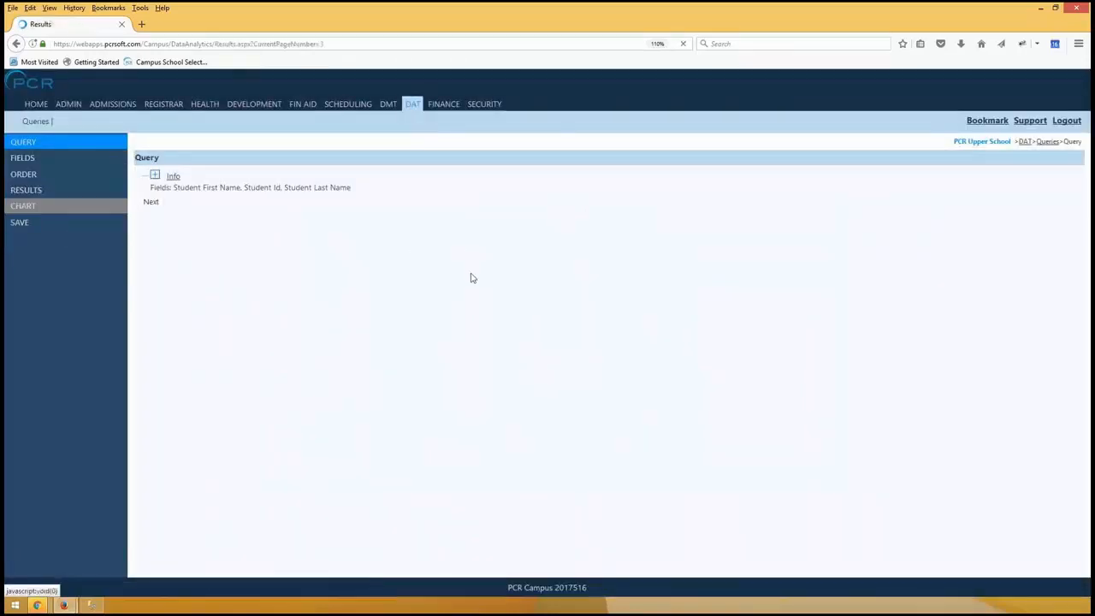
pyautogui.moveTo(1085, 166); pyautogui.dragTo(1085, 548)
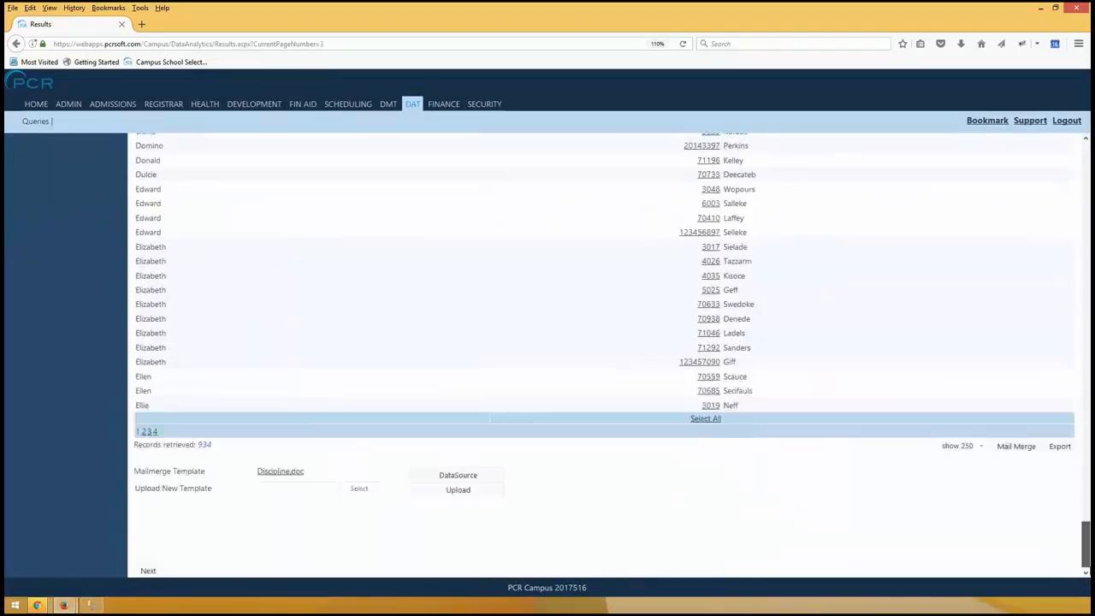
pyautogui.moveTo(199, 444); pyautogui.dragTo(228, 446)
pyautogui.click(847, 364)
pyautogui.moveTo(1085, 544); pyautogui.dragTo(1085, 150)
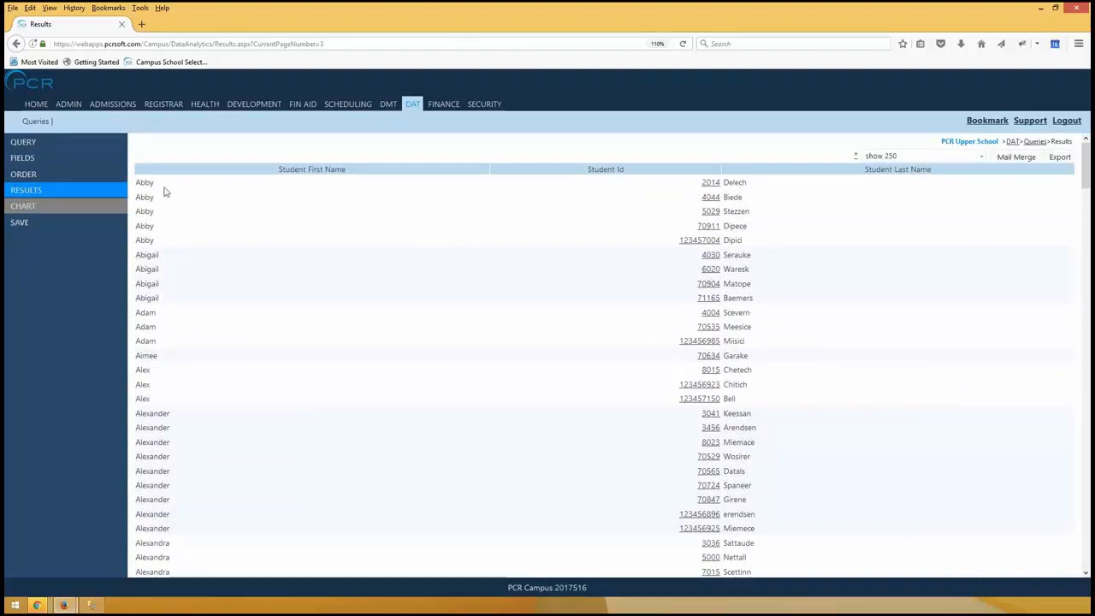
# - Move Student Last Name ahead of the other columns and show the reordered results
pyautogui.click(33, 176)
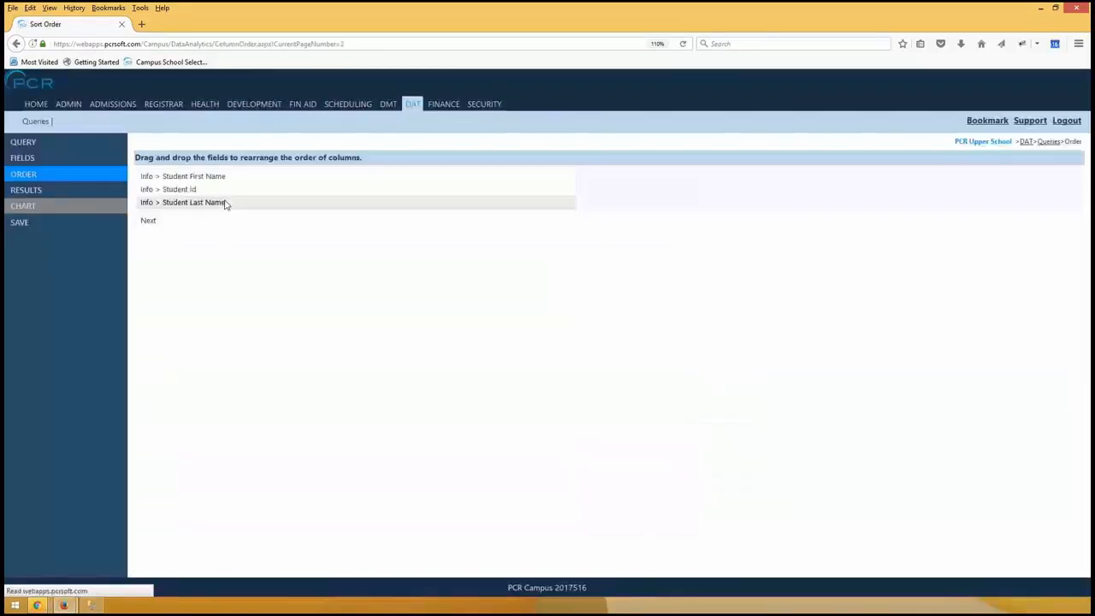
pyautogui.moveTo(221, 205); pyautogui.dragTo(230, 176)
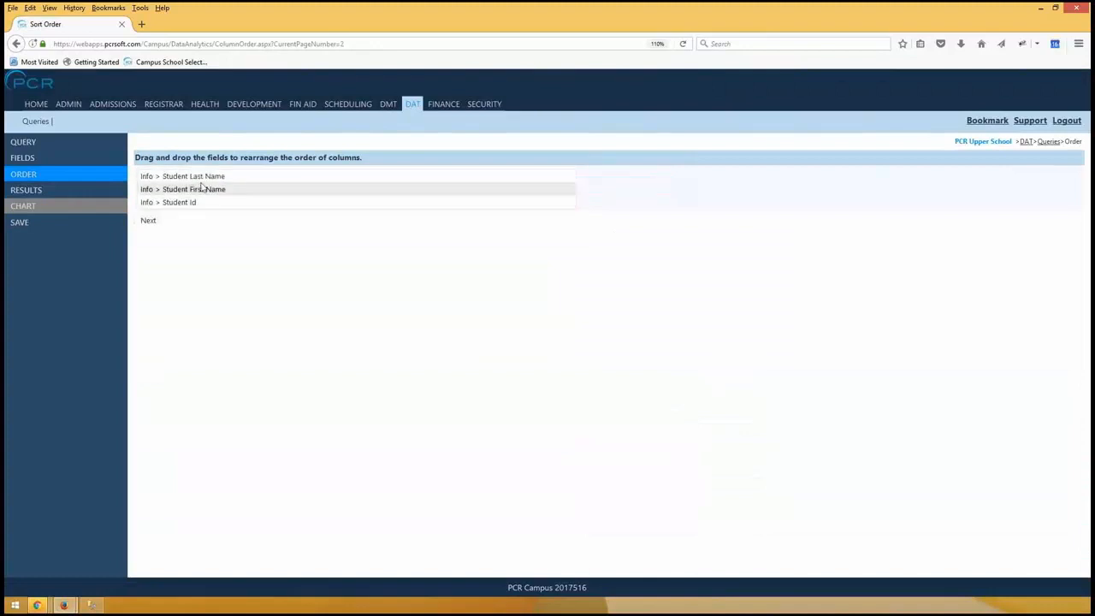
pyautogui.click(39, 192)
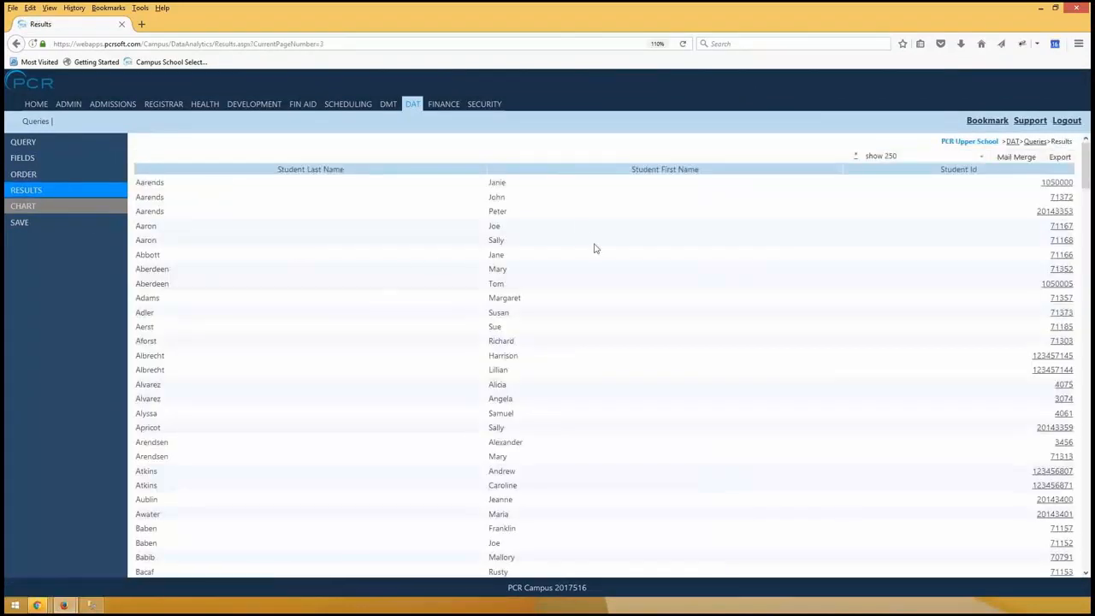
# - Check the record count below the reordered results and return to the first rows
pyautogui.moveTo(1086, 166); pyautogui.dragTo(1085, 543)
pyautogui.moveTo(189, 458); pyautogui.dragTo(224, 460)
pyautogui.click(309, 453)
pyautogui.moveTo(1086, 542); pyautogui.dragTo(1085, 162)
# - Return to the query definition and open the connection settings for joining another table to Info
pyautogui.click(65, 144)
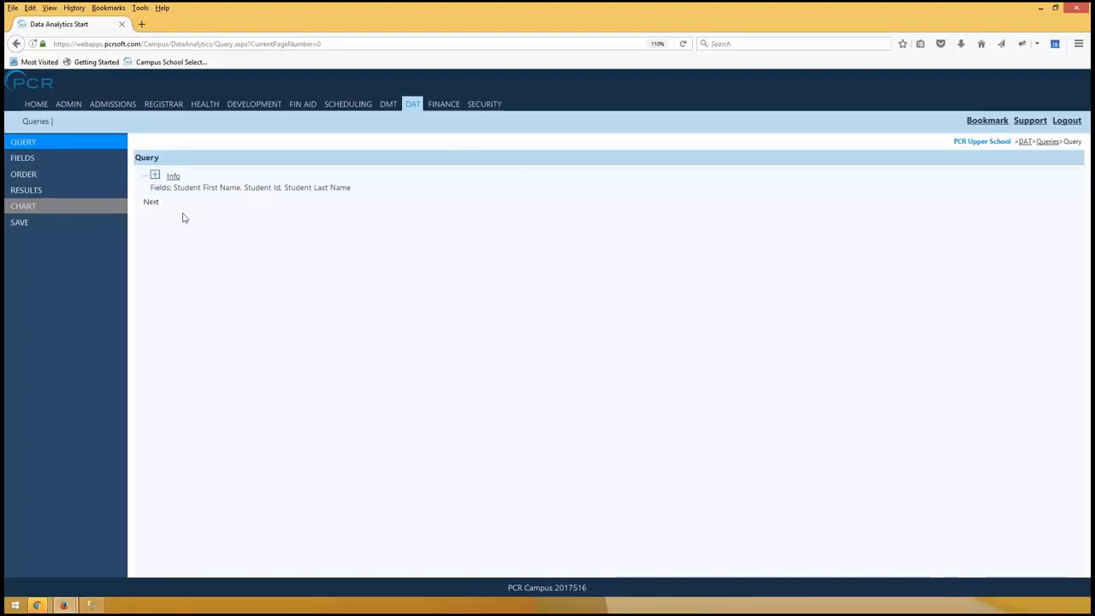
pyautogui.click(154, 177)
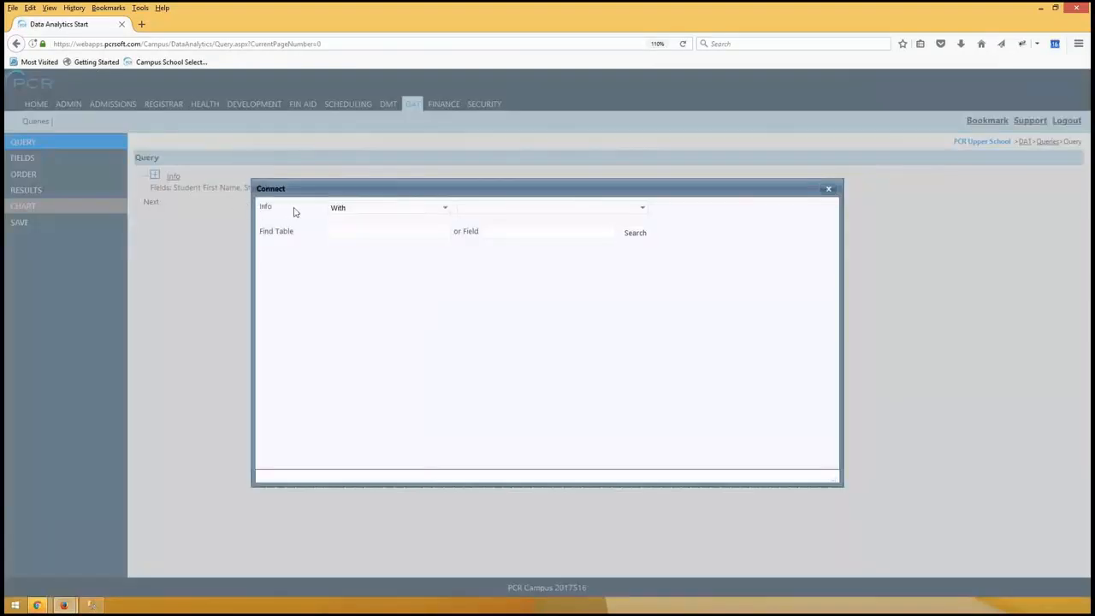
# - Connect the Info table to the Student Actions table using the With join option
pyautogui.doubleClick(265, 208)
pyautogui.click(392, 208)
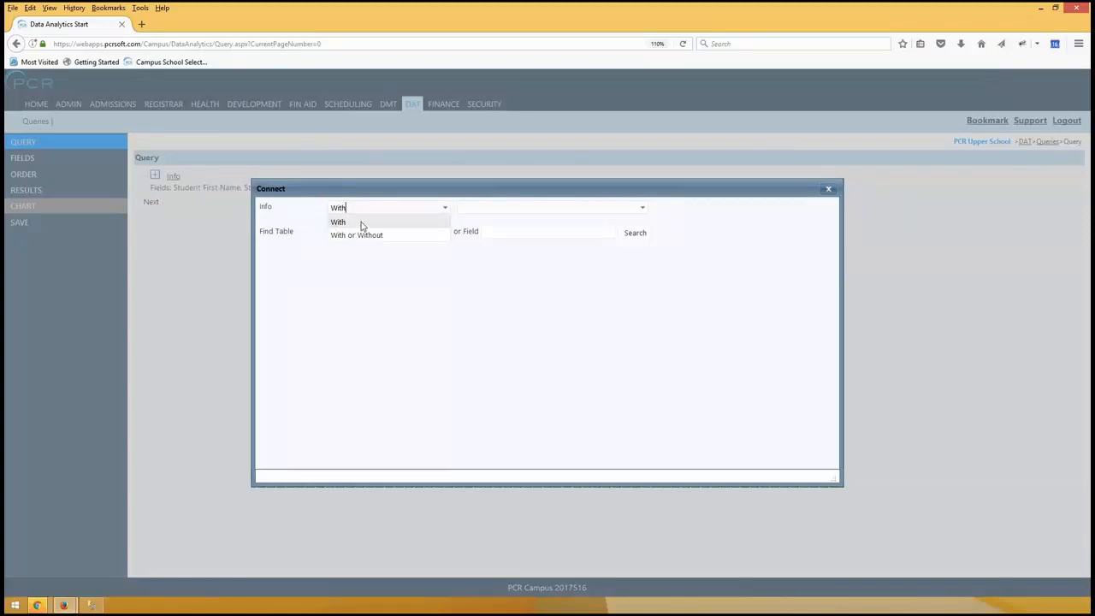
pyautogui.click(359, 223)
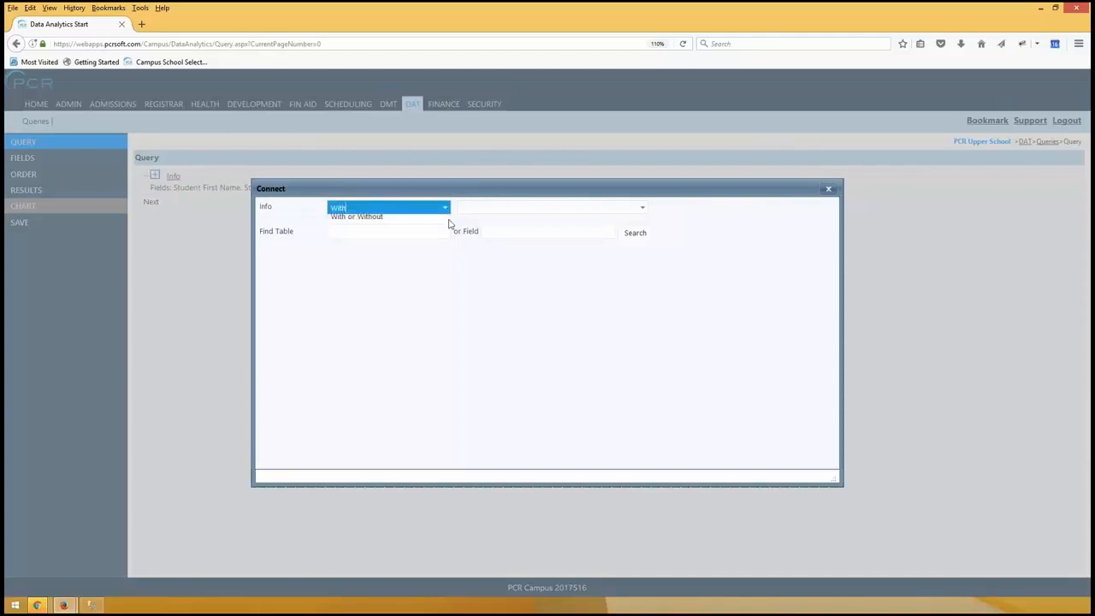
pyautogui.click(580, 212)
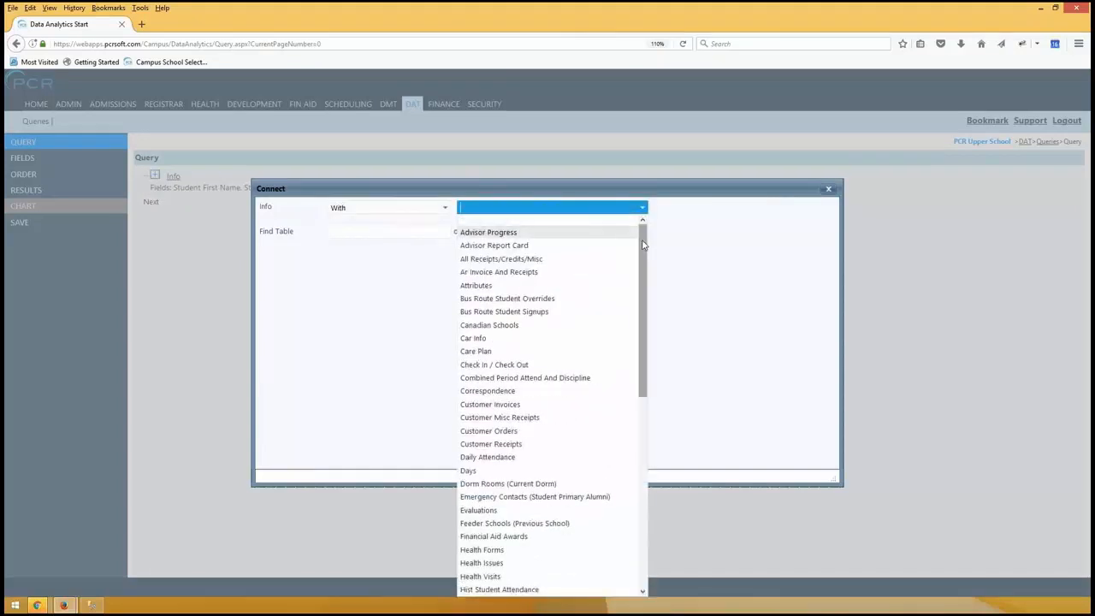
pyautogui.click(638, 433)
pyautogui.moveTo(638, 434)
pyautogui.mouseDown()
pyautogui.moveTo(623, 249)
pyautogui.moveTo(644, 449)
pyautogui.mouseUp()
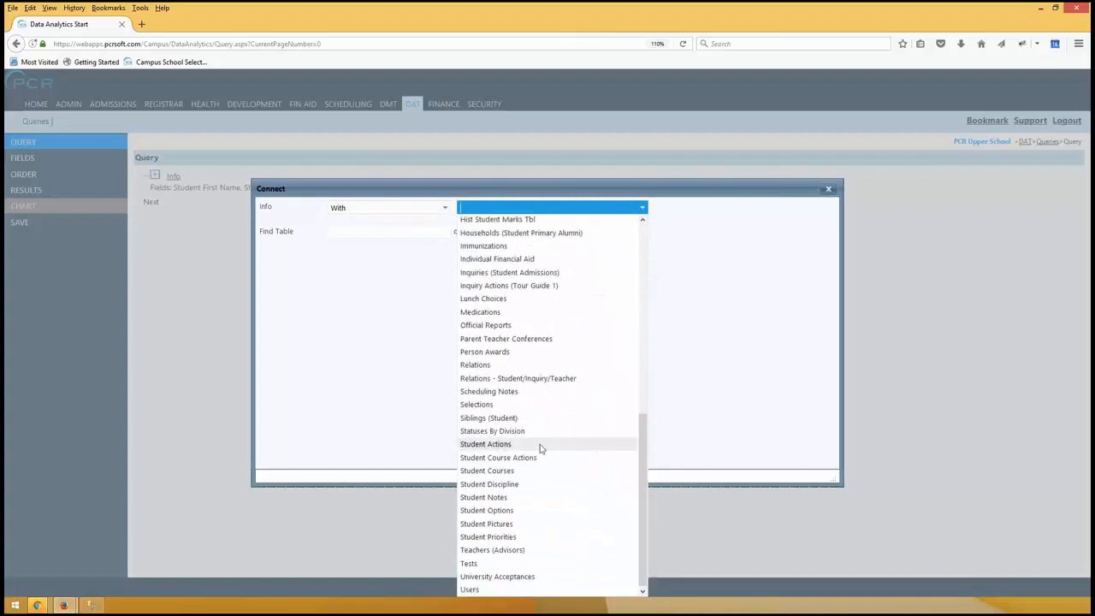
pyautogui.click(481, 447)
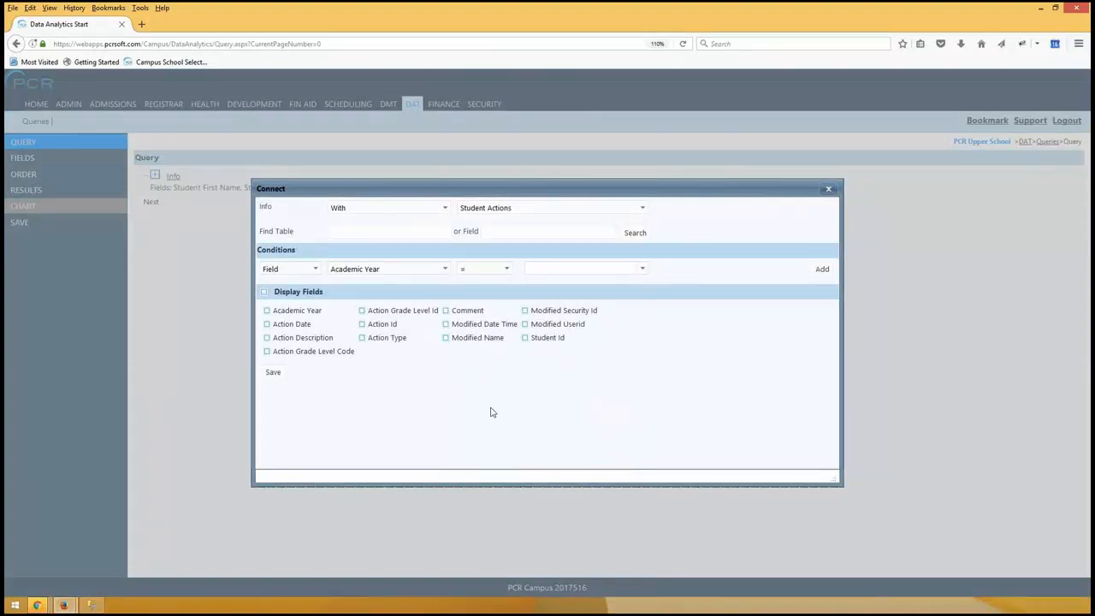
# - Add the condition Action Description = Handbook Policy to the Student Actions connection and save it
pyautogui.click(410, 268)
pyautogui.click(386, 308)
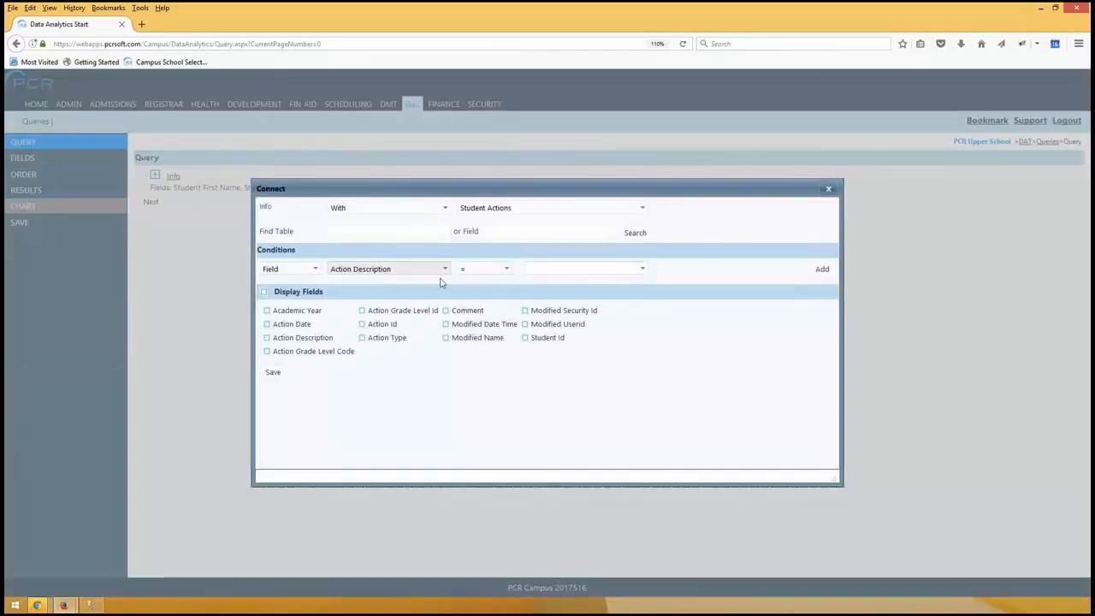
pyautogui.click(544, 269)
pyautogui.scroll(-6, 564, 317)
pyautogui.scroll(-1, 577, 334)
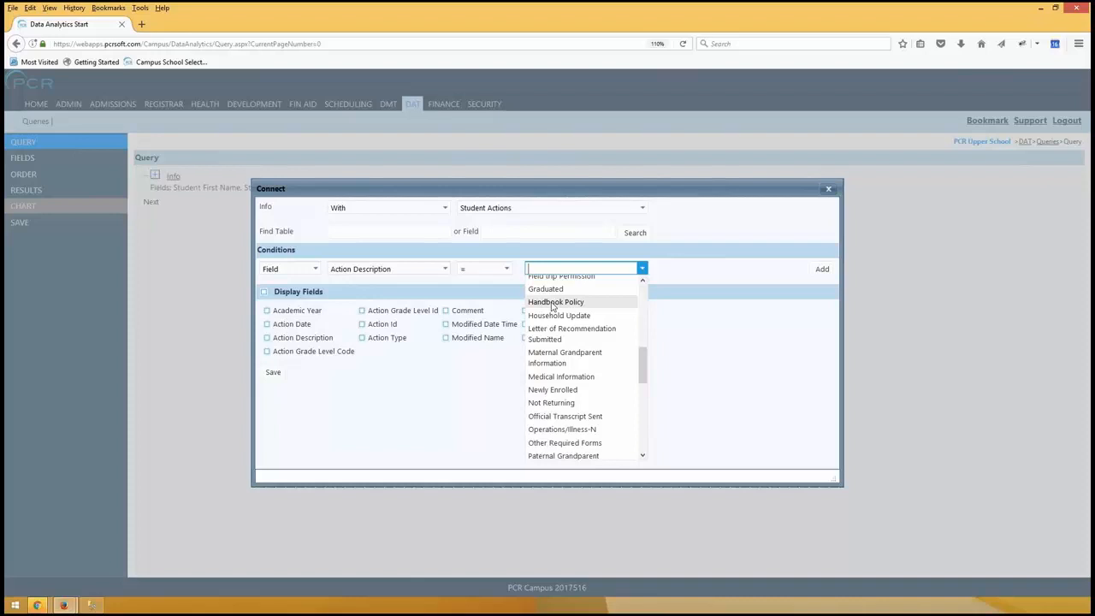
pyautogui.click(552, 304)
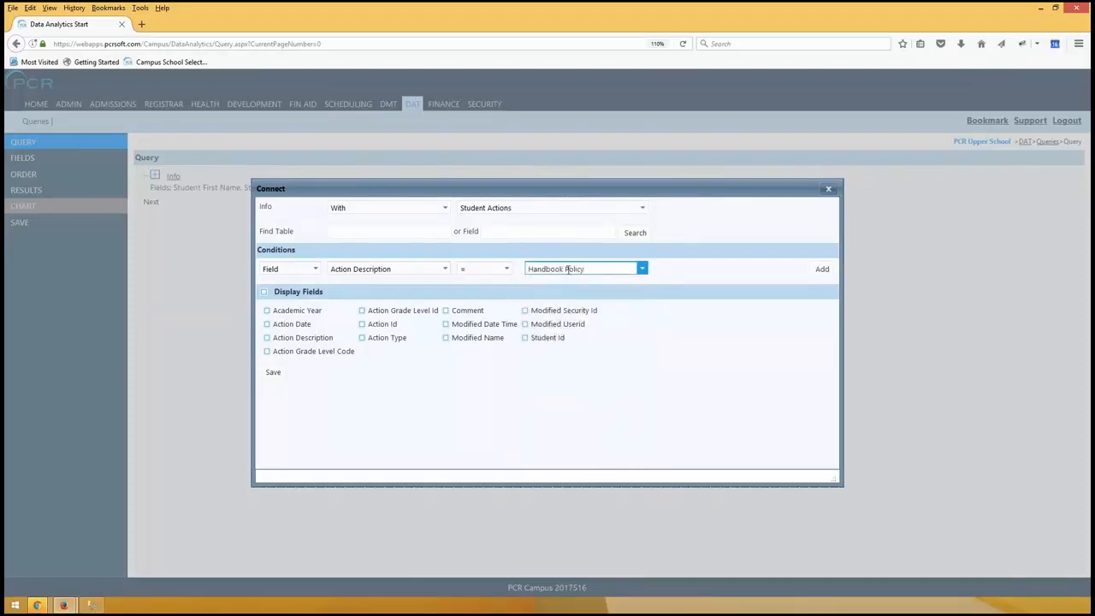
pyautogui.click(822, 271)
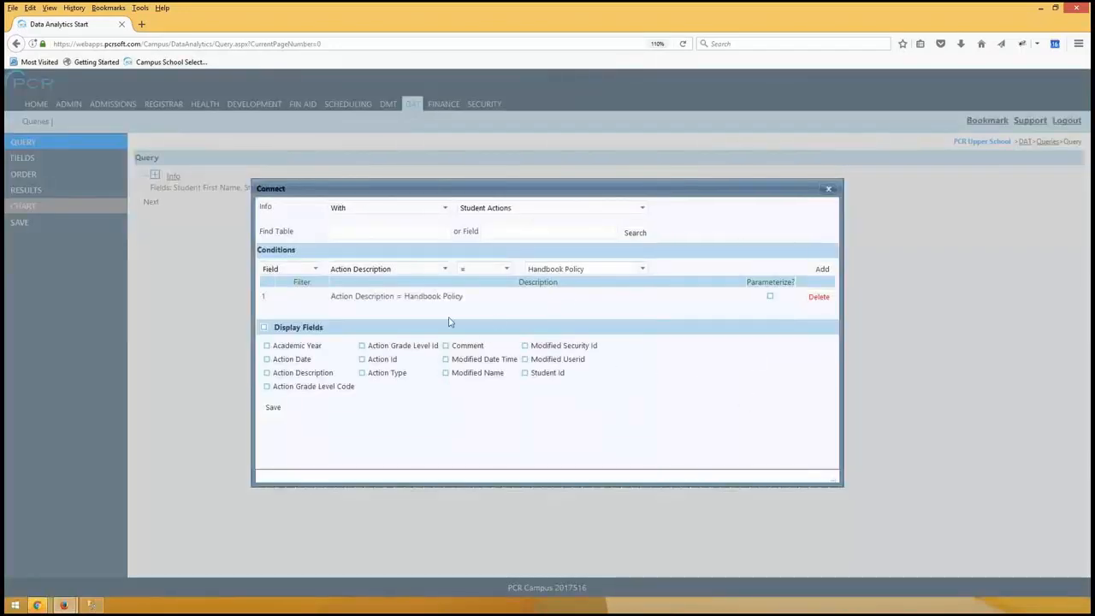
pyautogui.moveTo(381, 296); pyautogui.dragTo(450, 296)
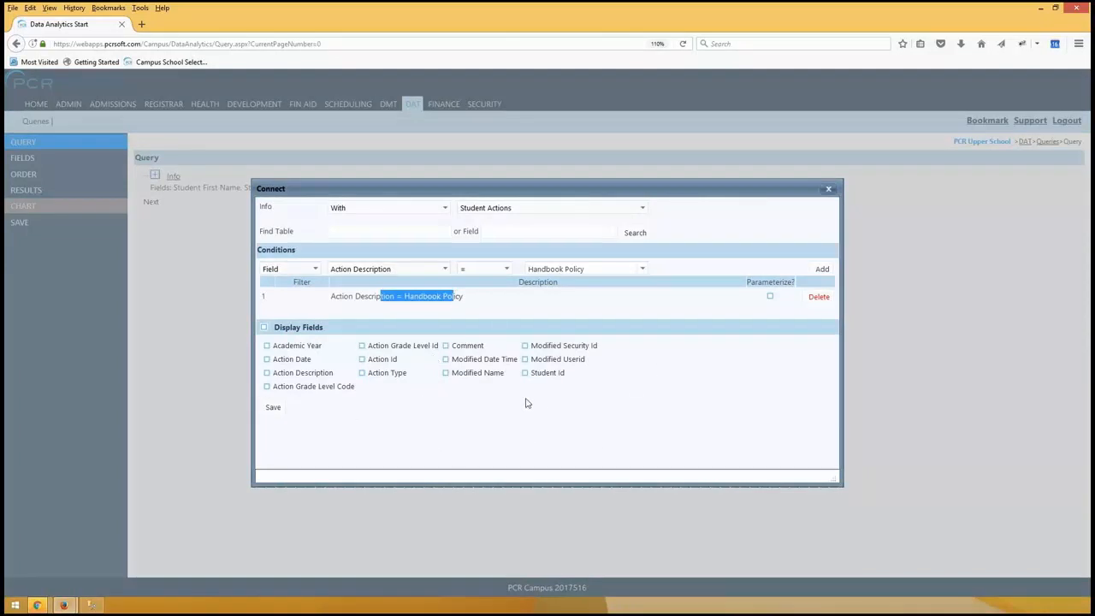
pyautogui.click(279, 408)
# - Run the query and check how many student records it retrieves
pyautogui.click(27, 190)
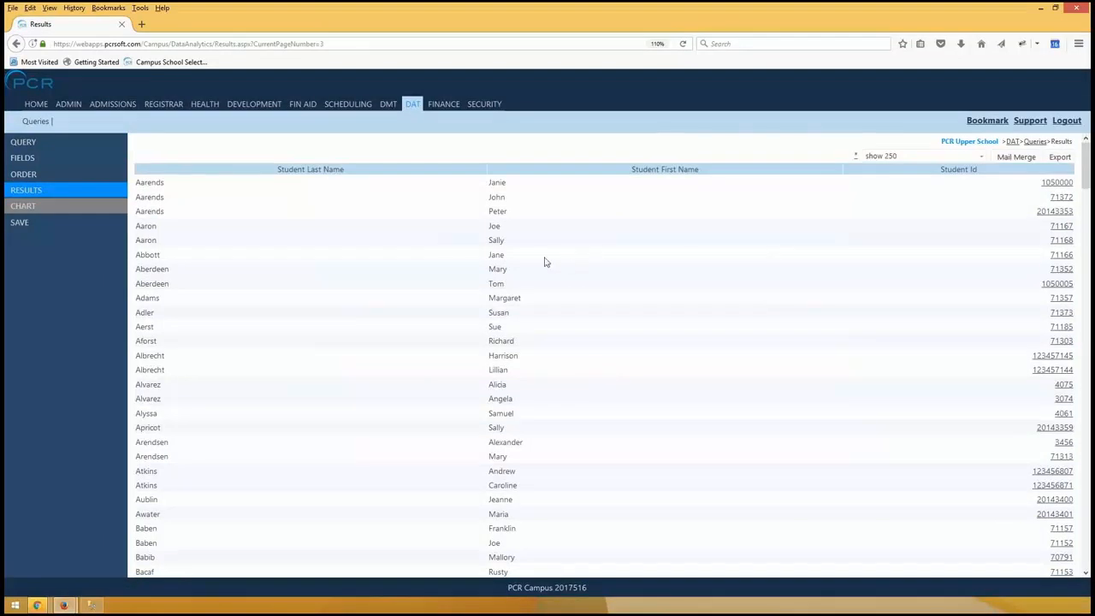
pyautogui.moveTo(1087, 162); pyautogui.dragTo(1086, 548)
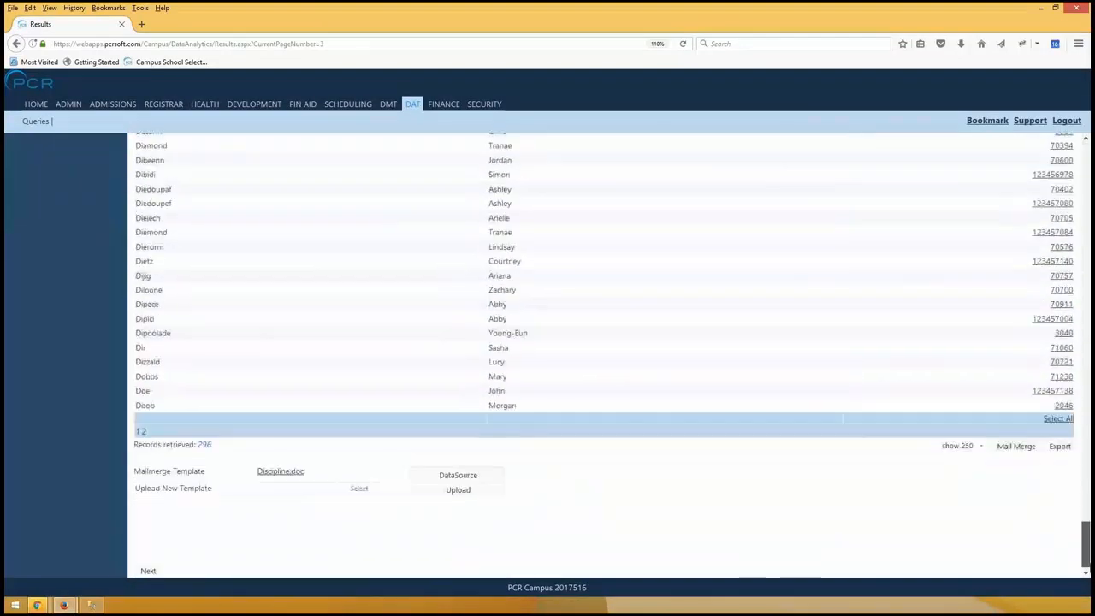
pyautogui.moveTo(190, 444); pyautogui.dragTo(237, 454)
pyautogui.click(795, 433)
pyautogui.moveTo(1087, 539); pyautogui.dragTo(1087, 171)
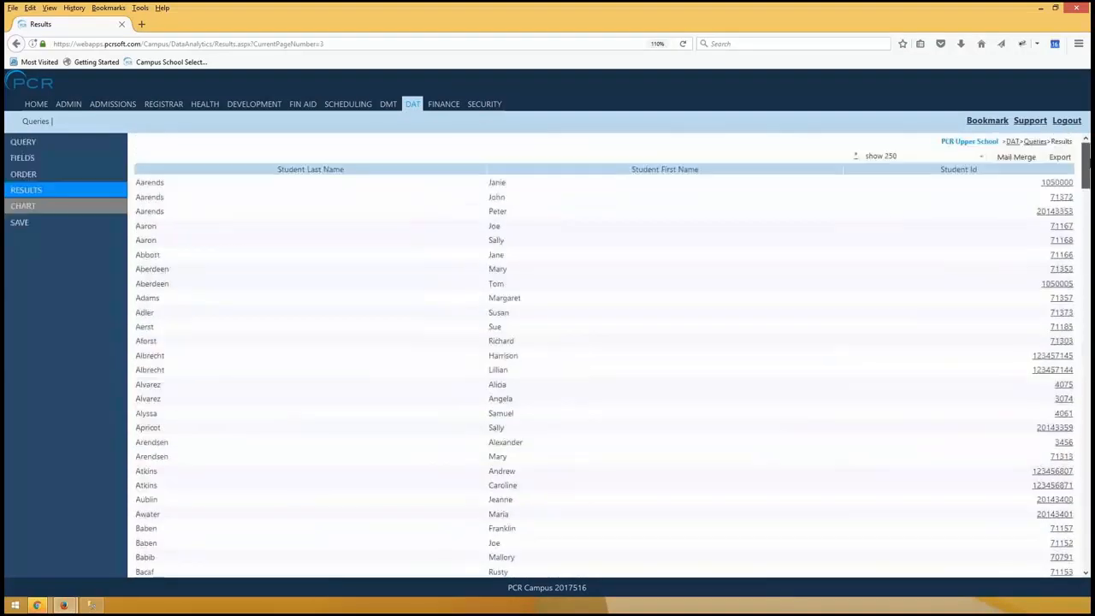
# - Add Action Date as a display field of the Student Actions connection and save it
pyautogui.click(32, 154)
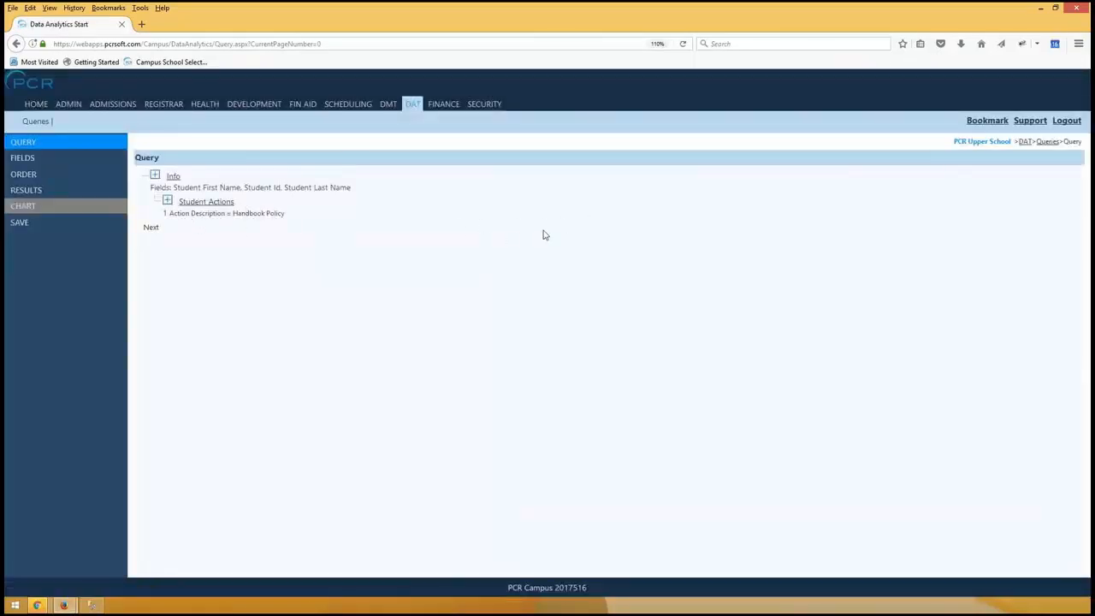
pyautogui.click(209, 205)
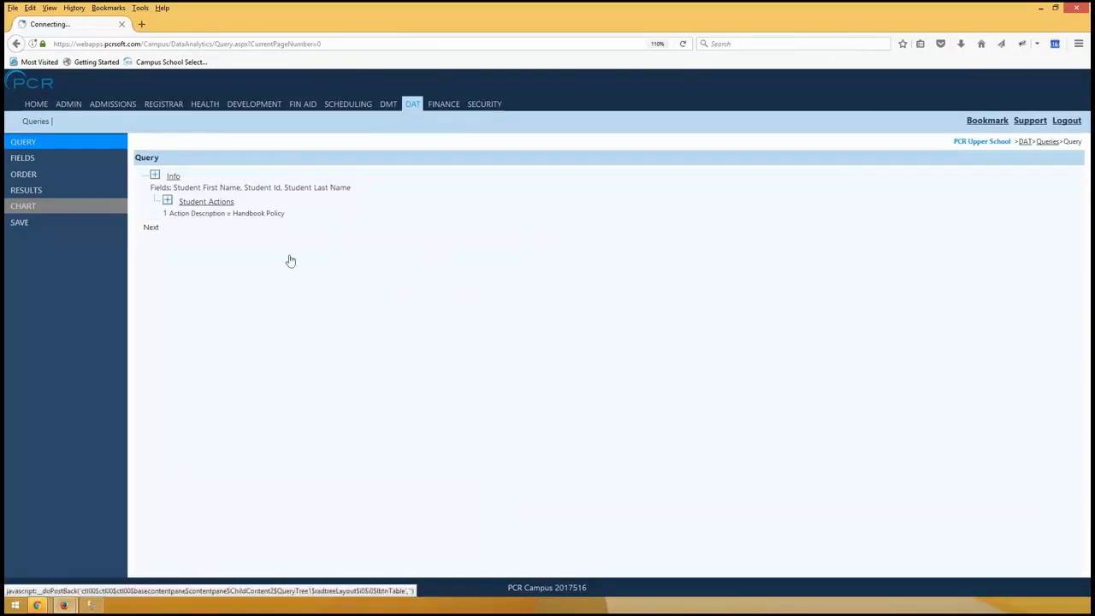
pyautogui.click(267, 360)
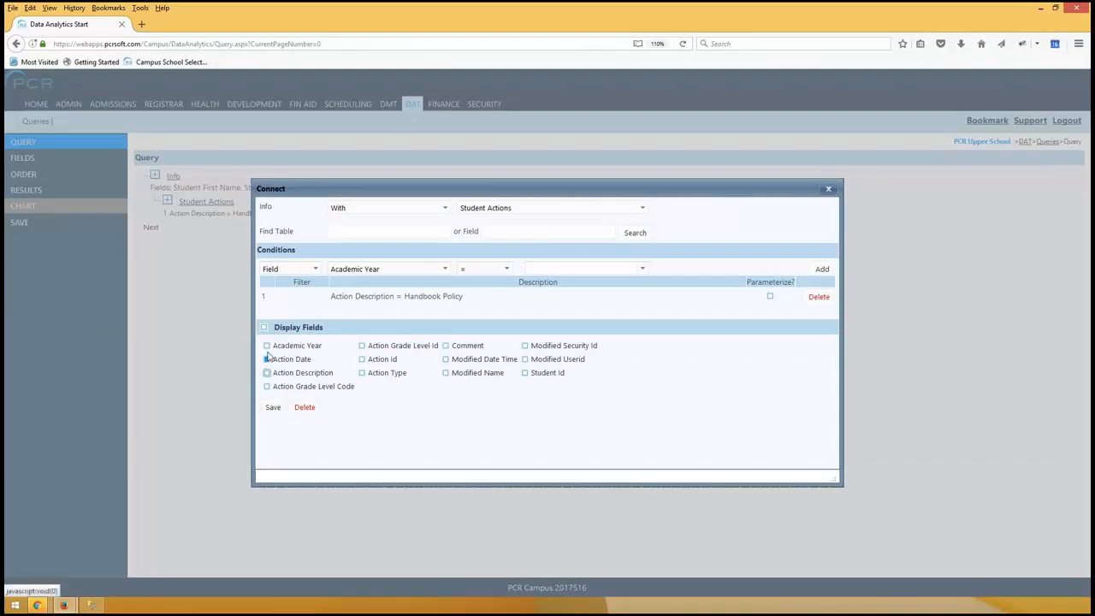
pyautogui.click(273, 407)
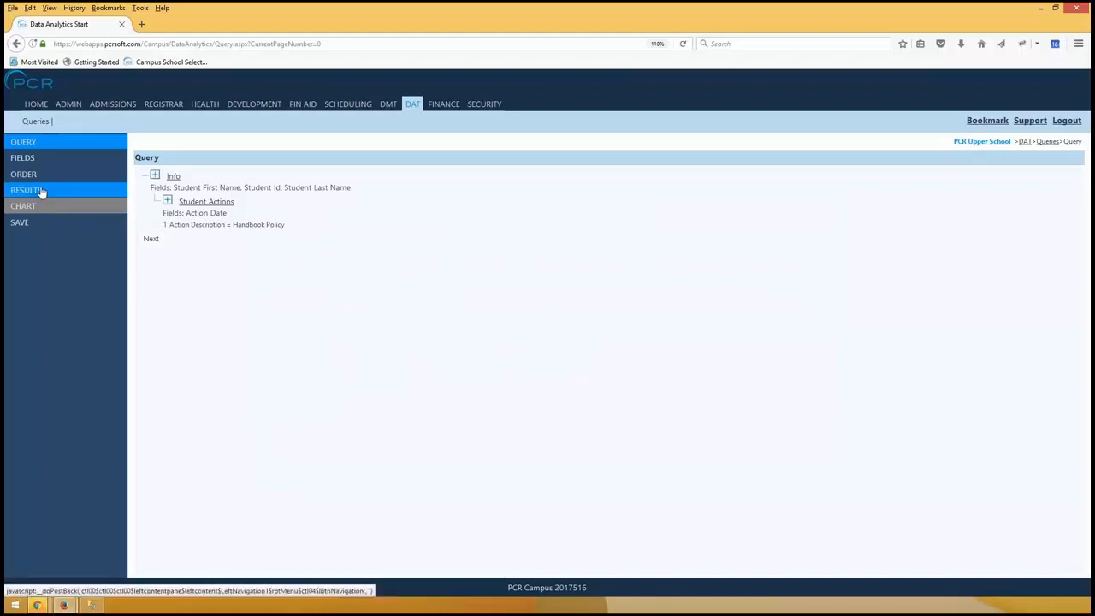
# - Run the query and examine the Action Date column and its heading in the results
pyautogui.click(34, 190)
pyautogui.moveTo(767, 183); pyautogui.dragTo(837, 183)
pyautogui.moveTo(767, 198); pyautogui.dragTo(837, 228)
pyautogui.click(846, 285)
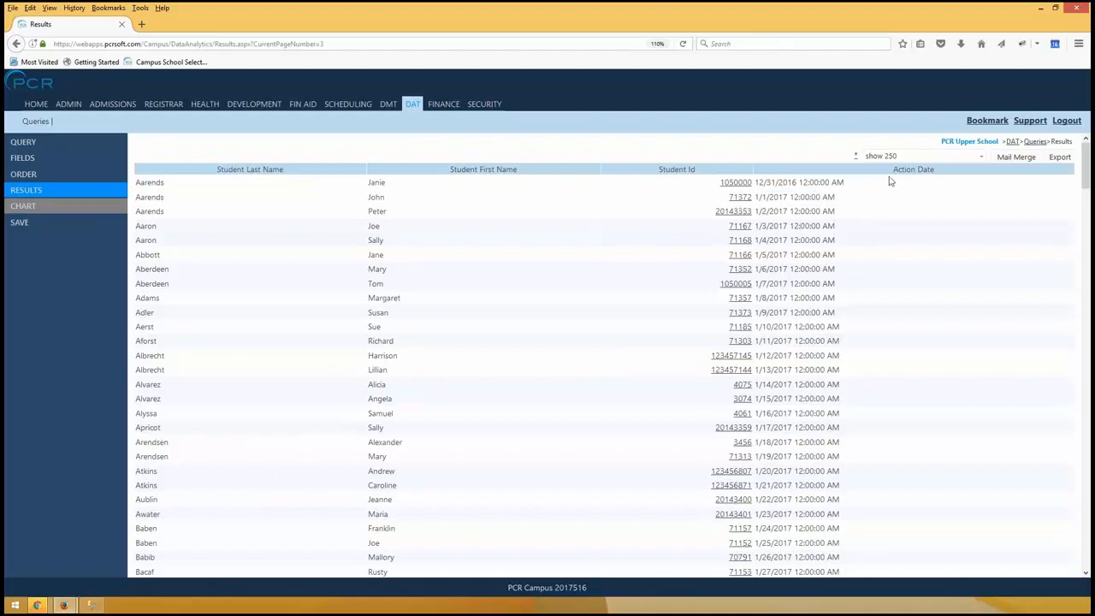
pyautogui.moveTo(894, 170); pyautogui.dragTo(947, 172)
pyautogui.click(941, 224)
pyautogui.moveTo(889, 170); pyautogui.dragTo(950, 173)
pyautogui.tripleClick(935, 268)
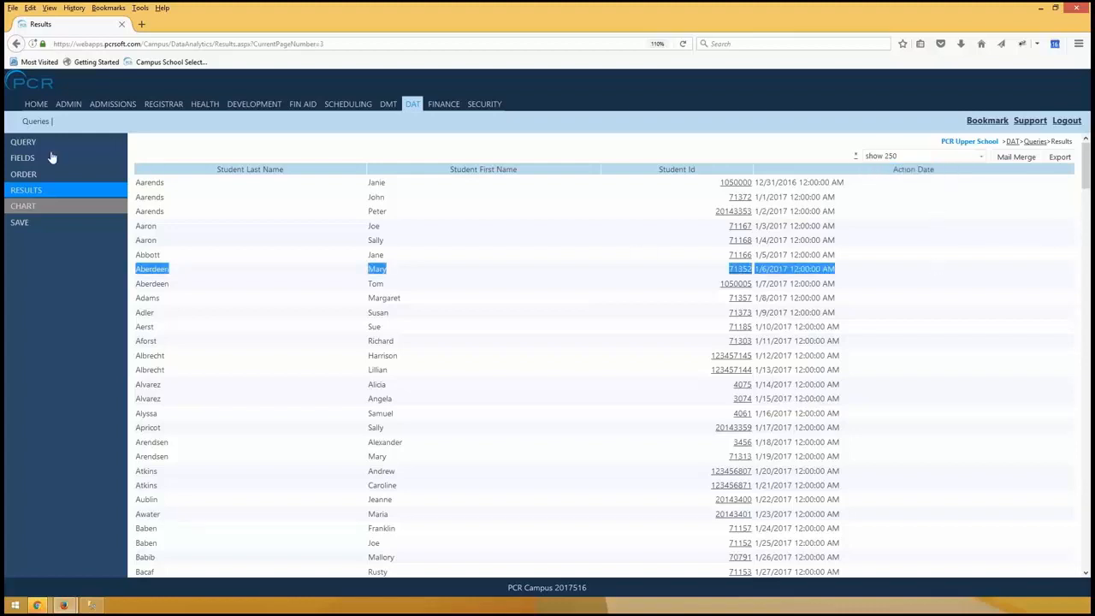
# - Give the Action Date field the alias Handbook Policy, save the field settings, and rerun the query
pyautogui.click(34, 156)
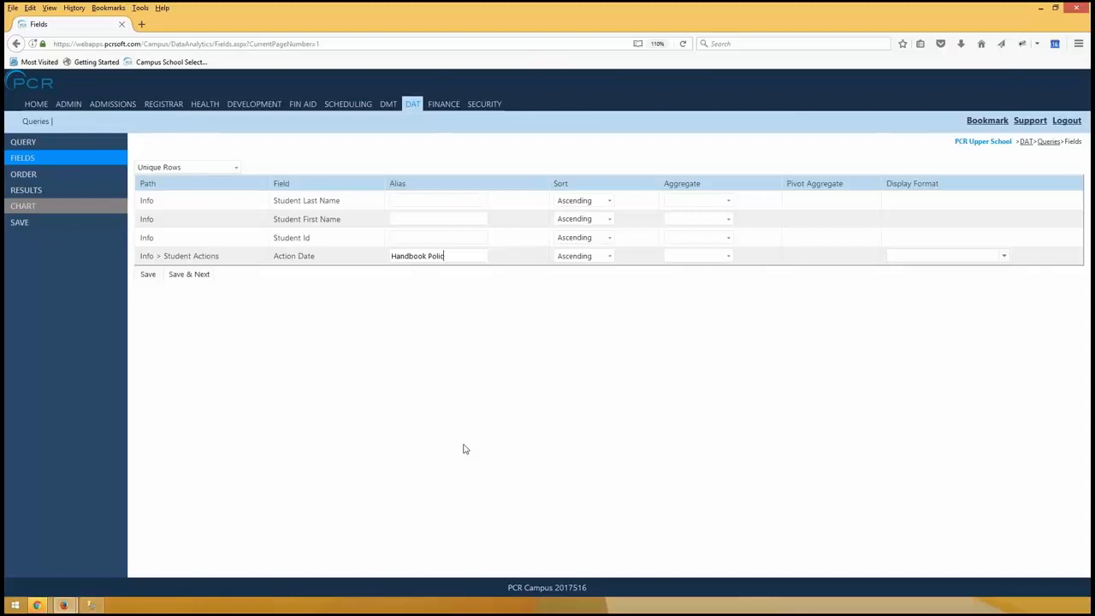
pyautogui.click(148, 274)
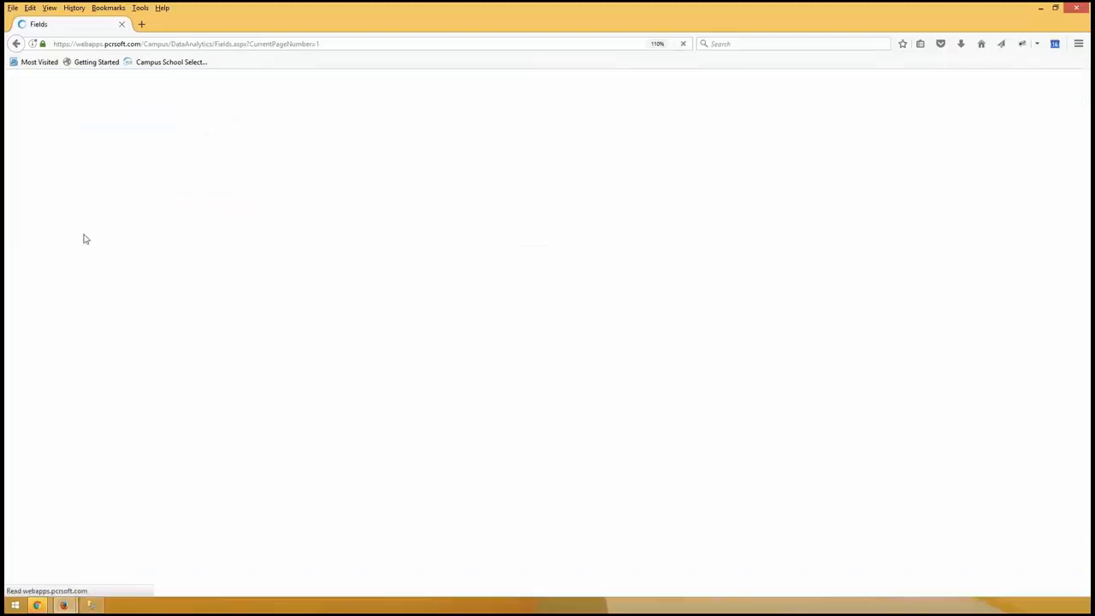
pyautogui.click(51, 190)
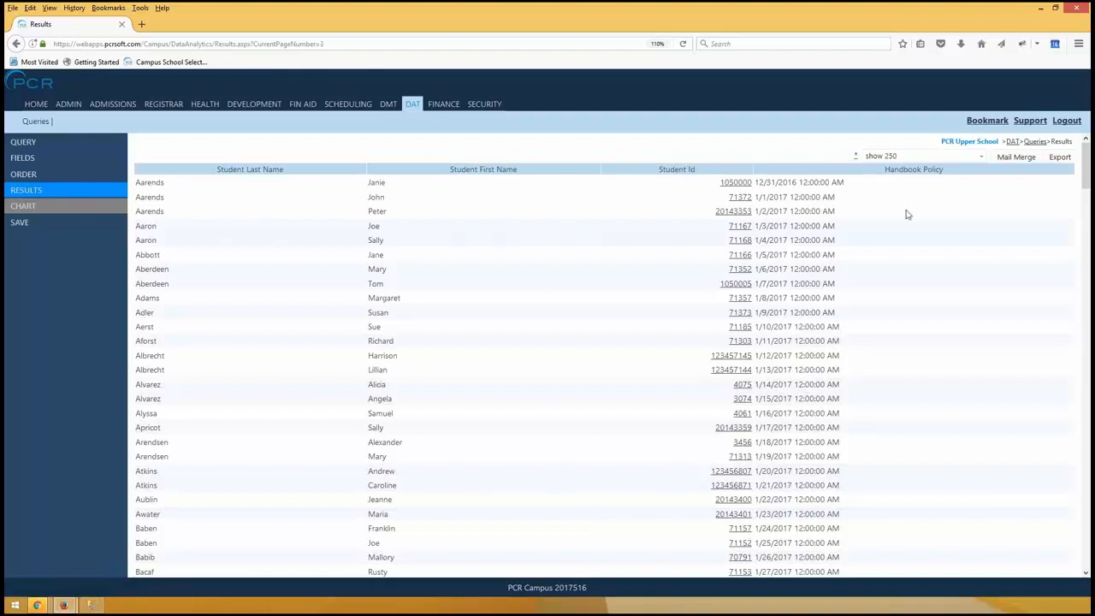
# - Examine the dates in the Handbook Policy column through to the record count at the end of the results
pyautogui.moveTo(771, 182); pyautogui.dragTo(858, 192)
pyautogui.click(843, 223)
pyautogui.scroll(-20, 992, 343)
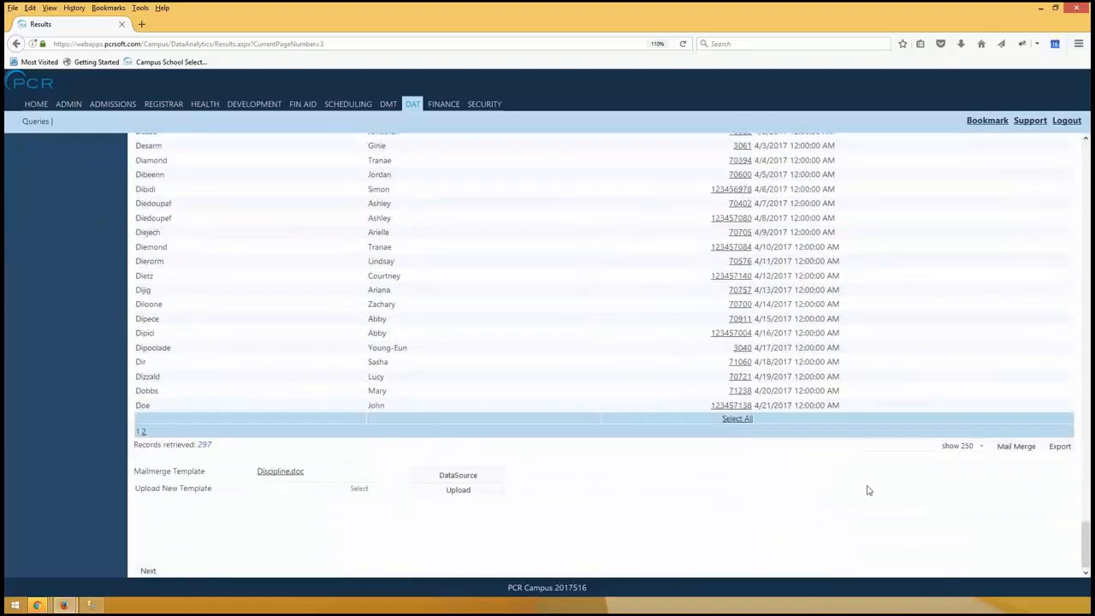
pyautogui.moveTo(1087, 545); pyautogui.dragTo(1087, 166)
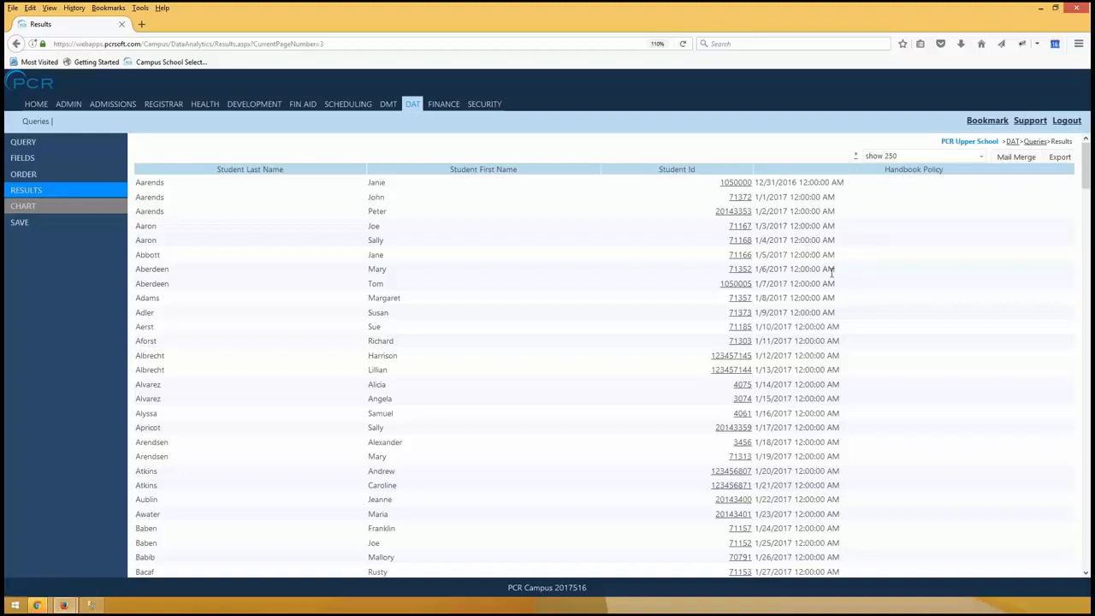
# - Change the Student Actions connection from Info to With or Without, keeping the Handbook Policy condition, and save it
pyautogui.click(51, 143)
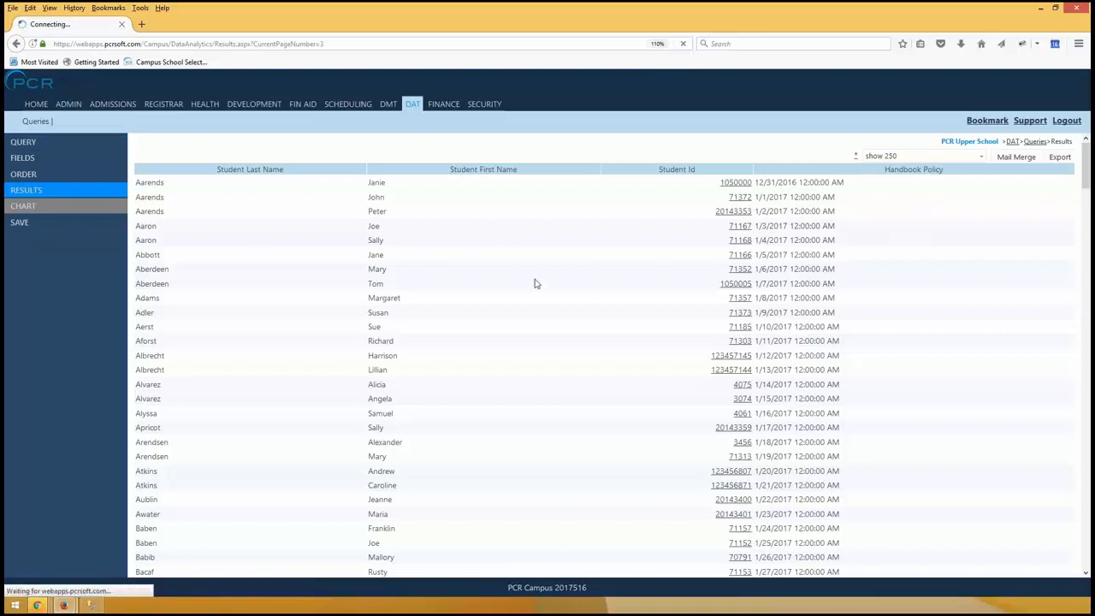
pyautogui.click(202, 203)
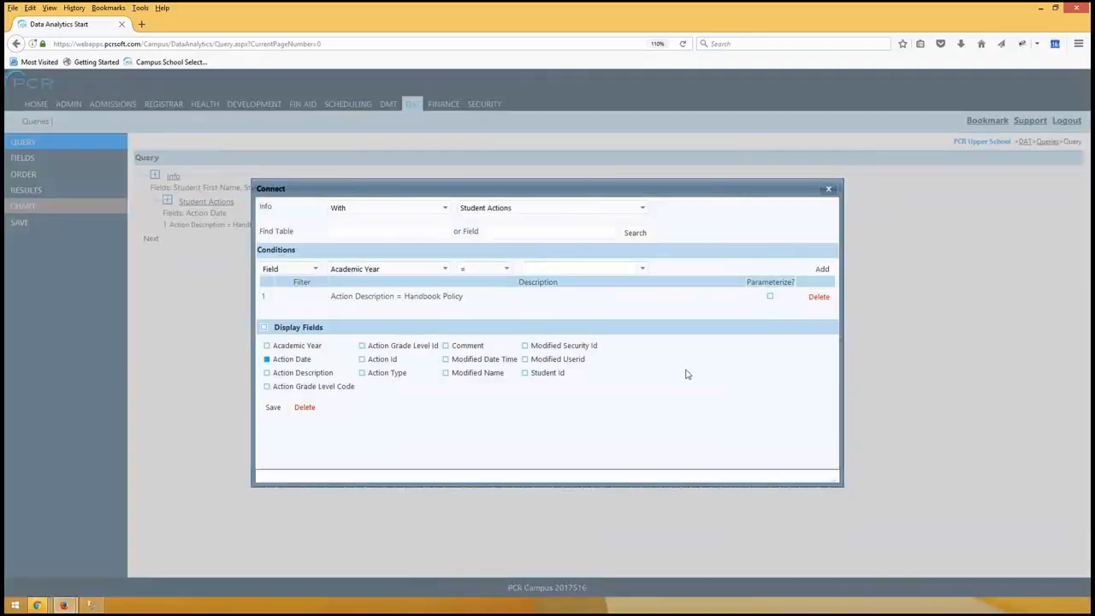
pyautogui.click(366, 211)
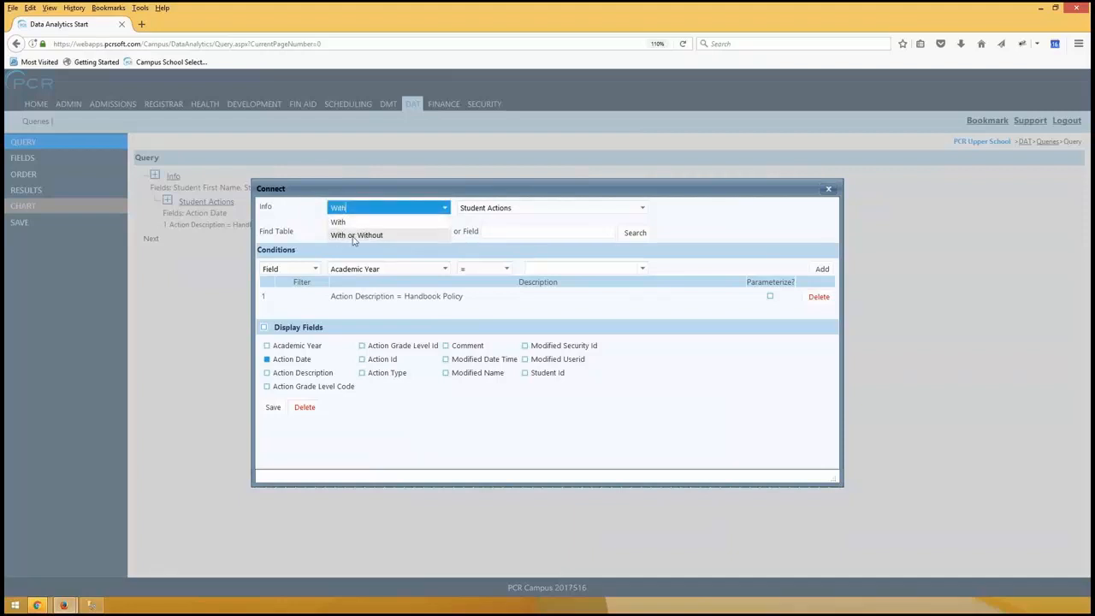
pyautogui.click(353, 235)
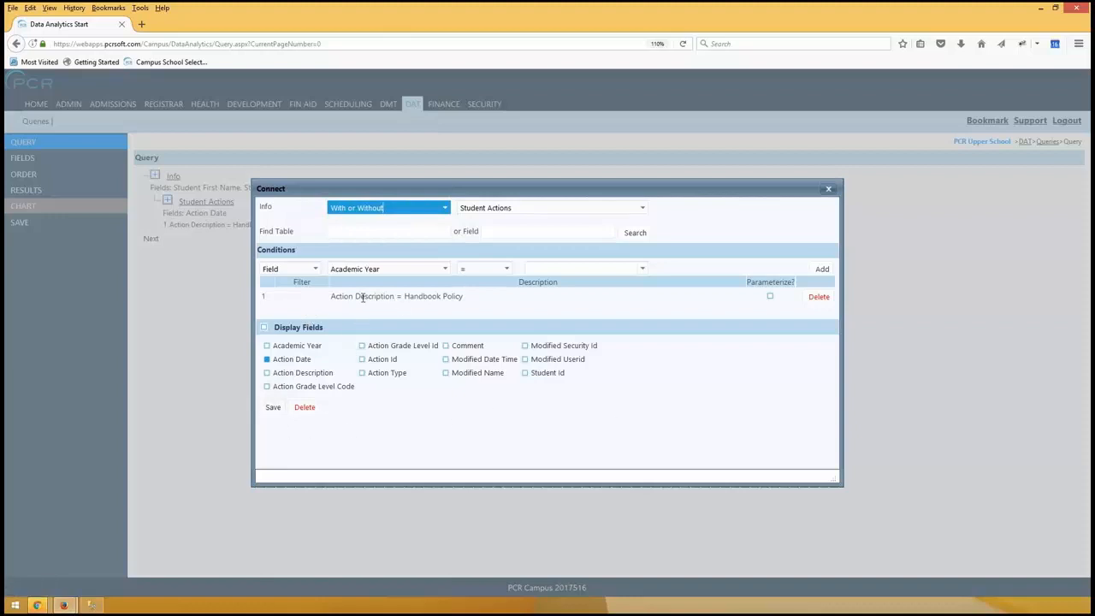
pyautogui.moveTo(367, 296); pyautogui.dragTo(482, 301)
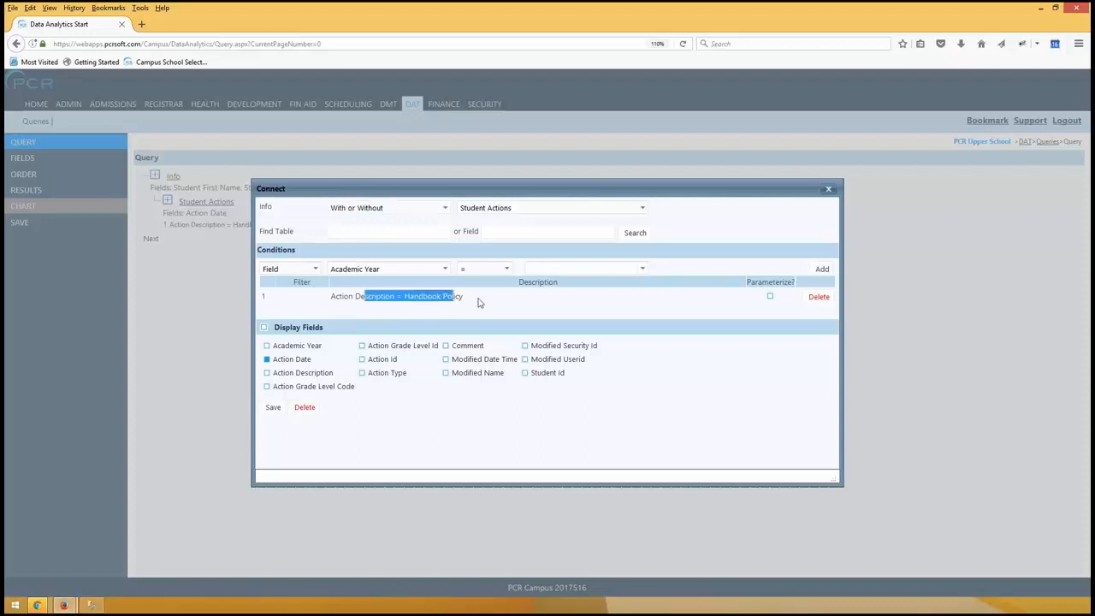
pyautogui.click(712, 350)
pyautogui.click(272, 409)
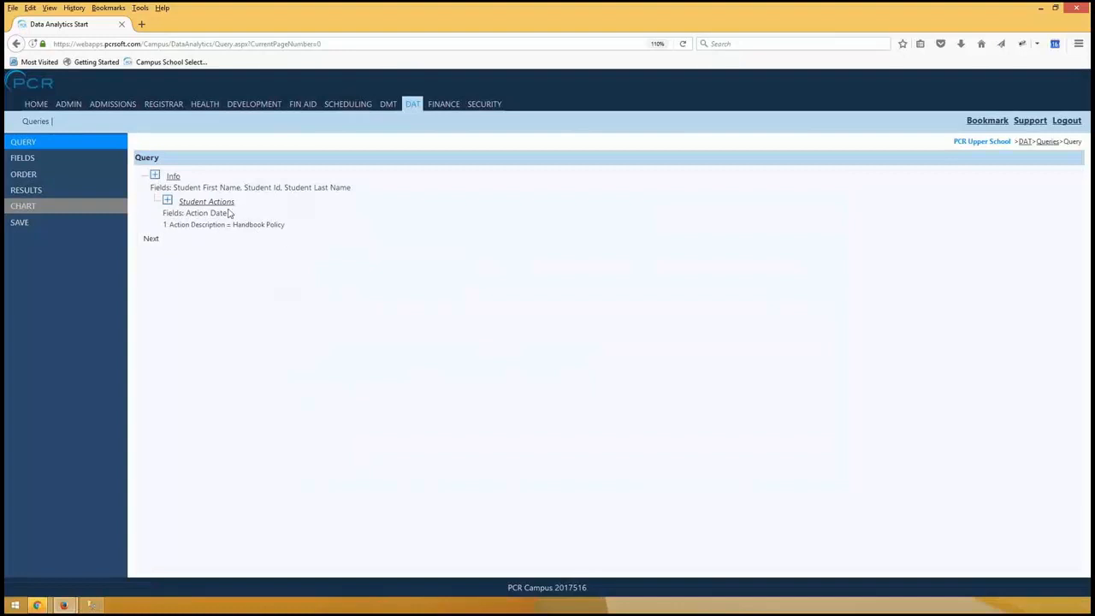
pyautogui.click(206, 202)
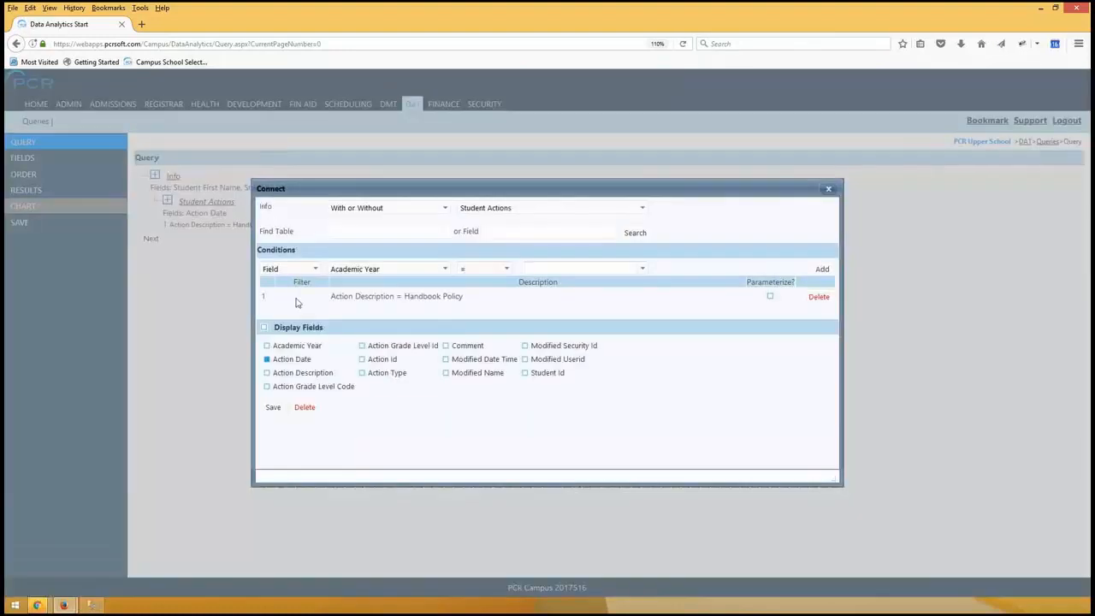
pyautogui.click(273, 407)
# - Run the query, check the record count, and examine the Handbook Policy column on page 3 of the results
pyautogui.click(38, 195)
pyautogui.scroll(-3, 1037, 200)
pyautogui.moveTo(1091, 355); pyautogui.dragTo(1089, 554)
pyautogui.moveTo(199, 445); pyautogui.dragTo(231, 449)
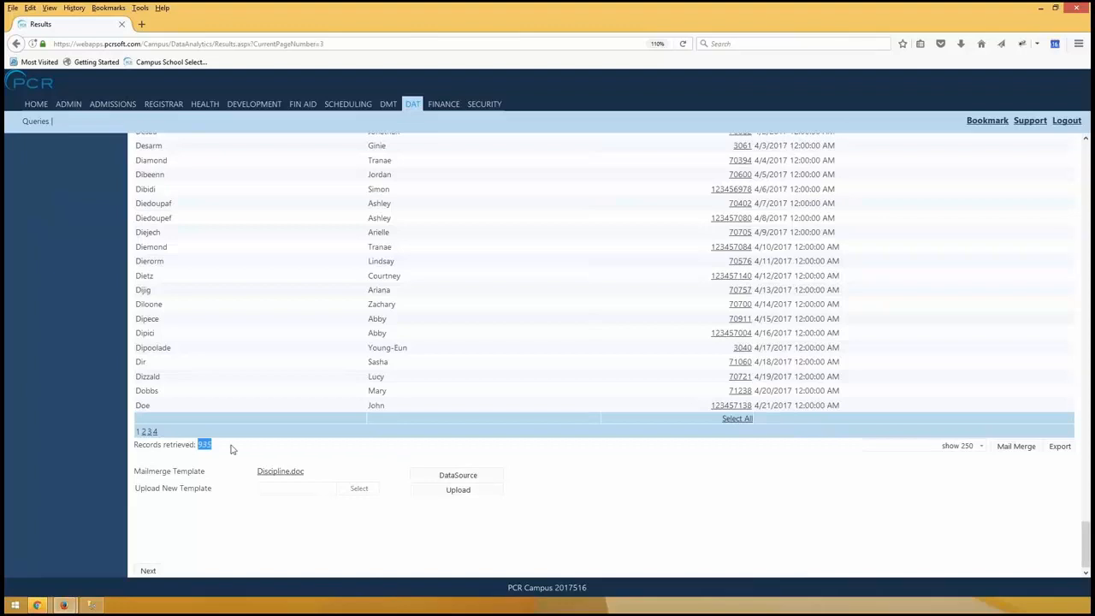
pyautogui.click(149, 433)
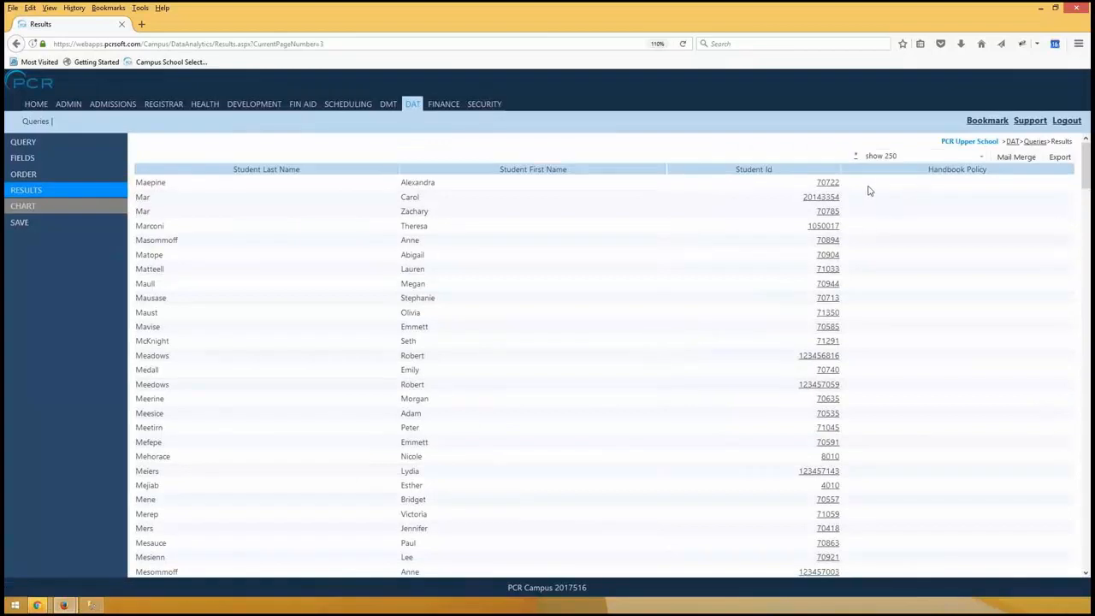
pyautogui.scroll(-20, 941, 325)
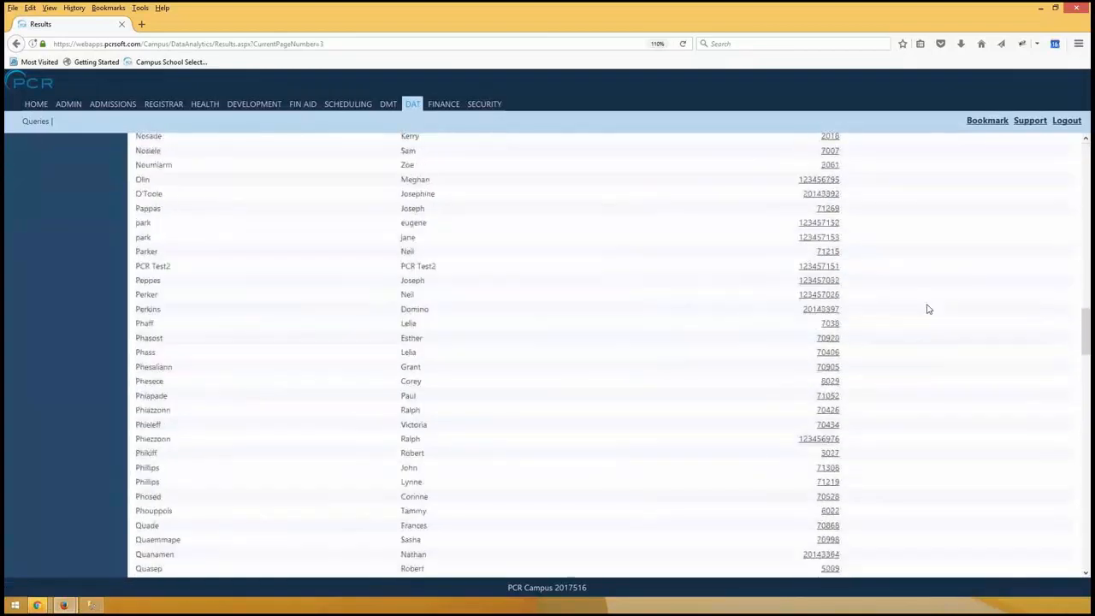
pyautogui.scroll(20, 933, 344)
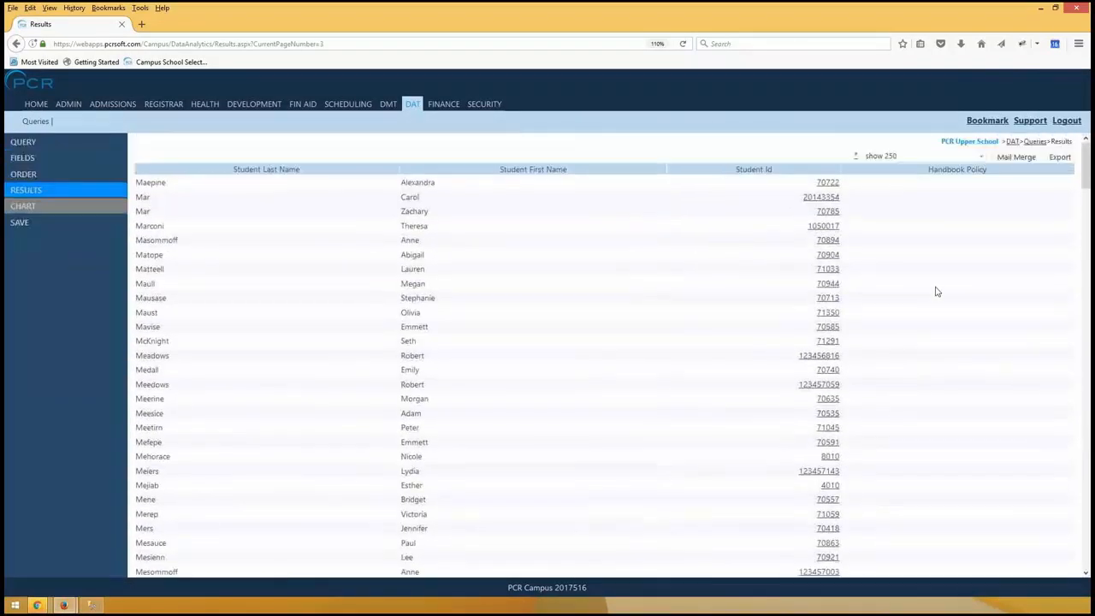
# - Open page 2 of the results and examine the date and time values in the Handbook Policy column
pyautogui.scroll(-20, 357, 326)
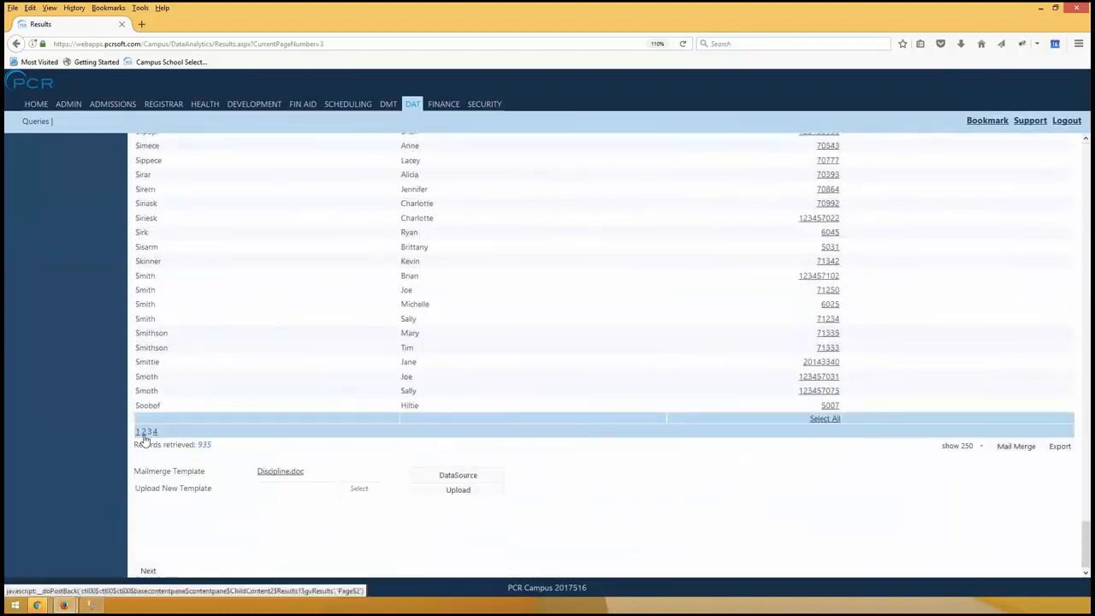
pyautogui.click(143, 432)
pyautogui.moveTo(769, 180); pyautogui.dragTo(840, 179)
pyautogui.moveTo(816, 241); pyautogui.dragTo(854, 245)
pyautogui.click(818, 226)
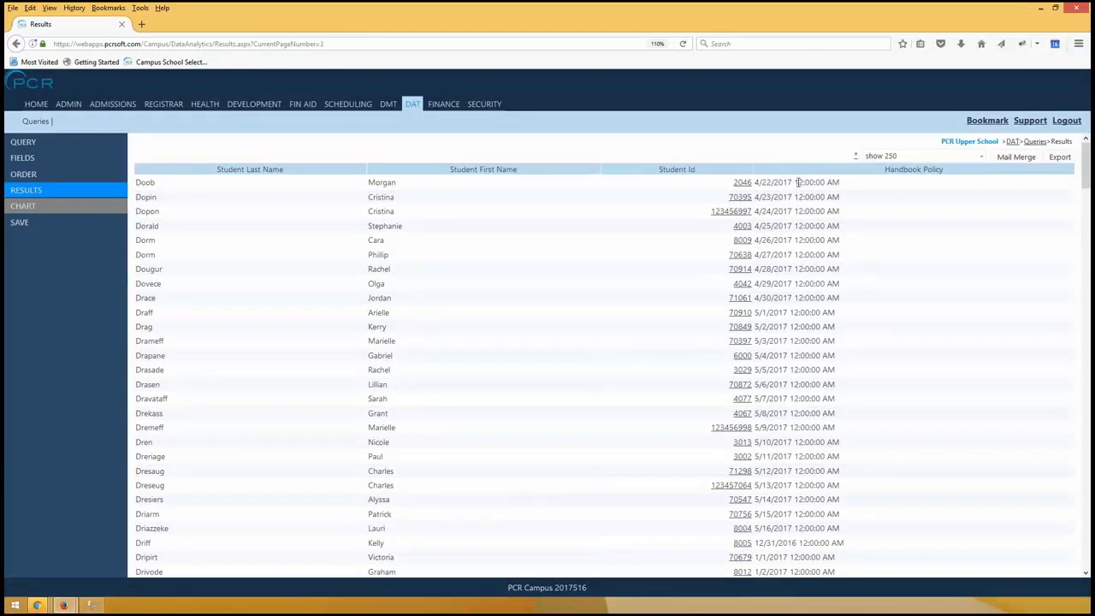
pyautogui.moveTo(794, 182); pyautogui.dragTo(811, 217)
pyautogui.click(823, 297)
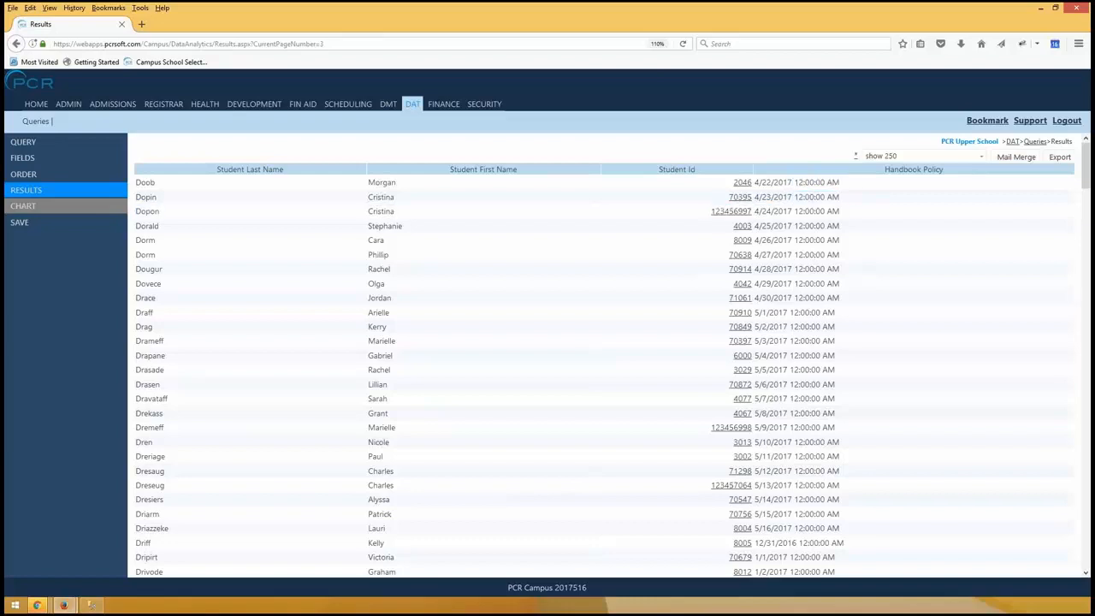
# - Set the Handbook Policy date's display format to 05/16/17, rerun the query, and check the dates in the results
pyautogui.click(44, 159)
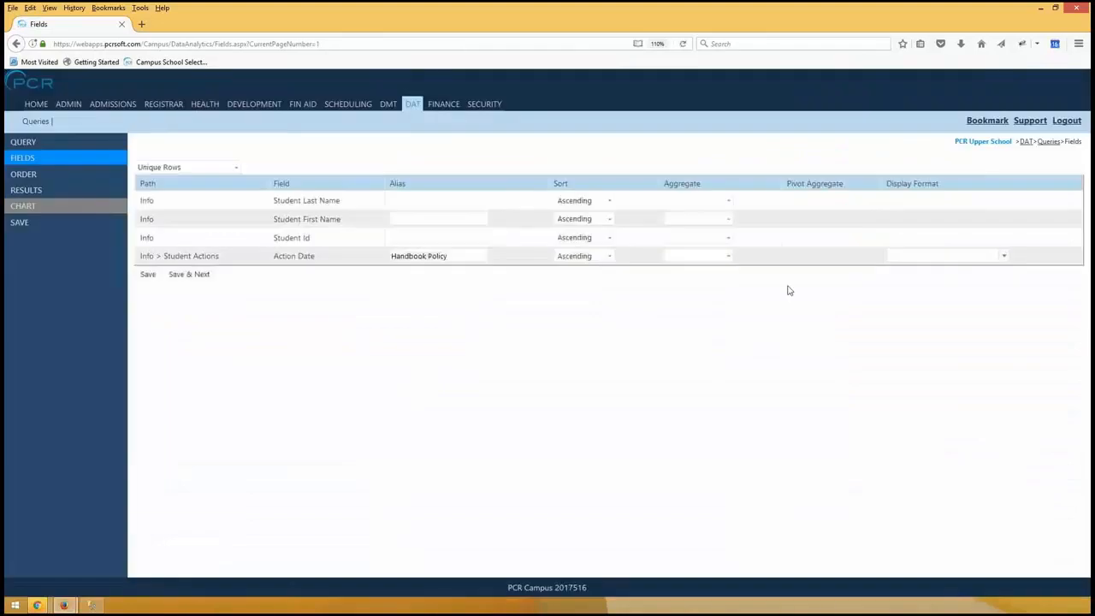
pyautogui.click(917, 255)
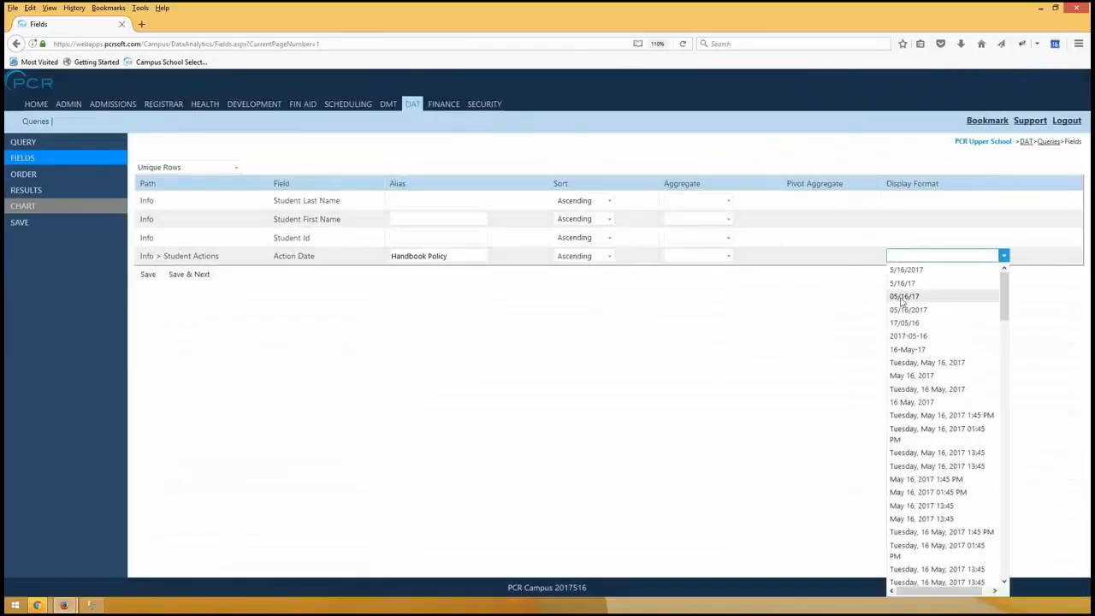
pyautogui.click(898, 296)
pyautogui.click(34, 184)
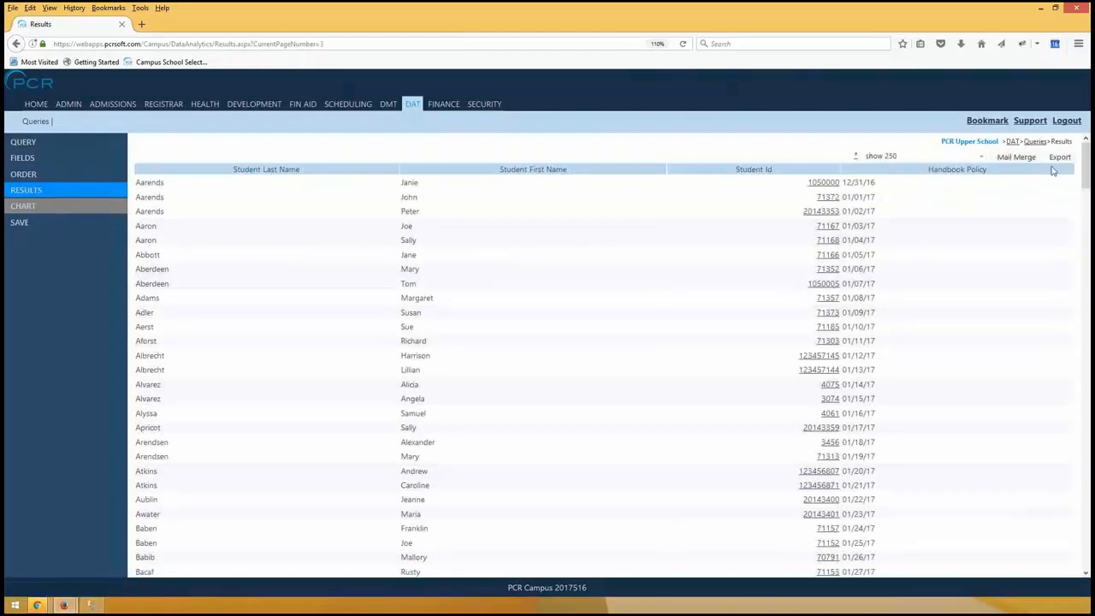
pyautogui.moveTo(853, 182); pyautogui.dragTo(884, 213)
pyautogui.click(875, 252)
pyautogui.moveTo(1086, 167)
pyautogui.mouseDown()
pyautogui.moveTo(1085, 543)
pyautogui.moveTo(1085, 154)
pyautogui.mouseUp()
# - Return to the query definition and start a second connection from Info, using With and the Student Actions table
pyautogui.click(12, 144)
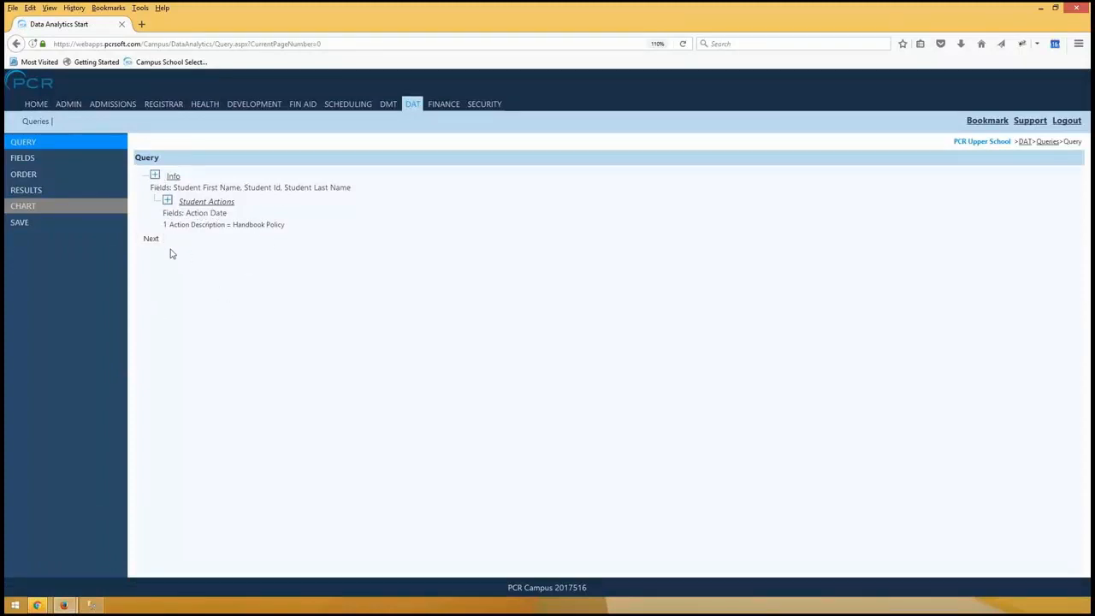
pyautogui.click(155, 178)
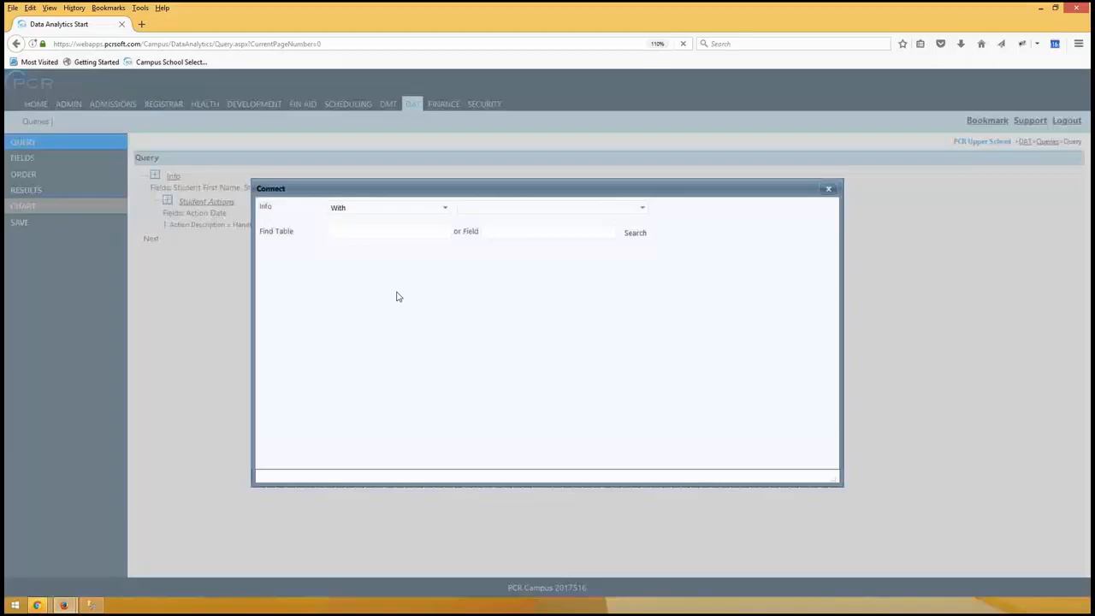
pyautogui.click(524, 214)
pyautogui.scroll(-10, 567, 424)
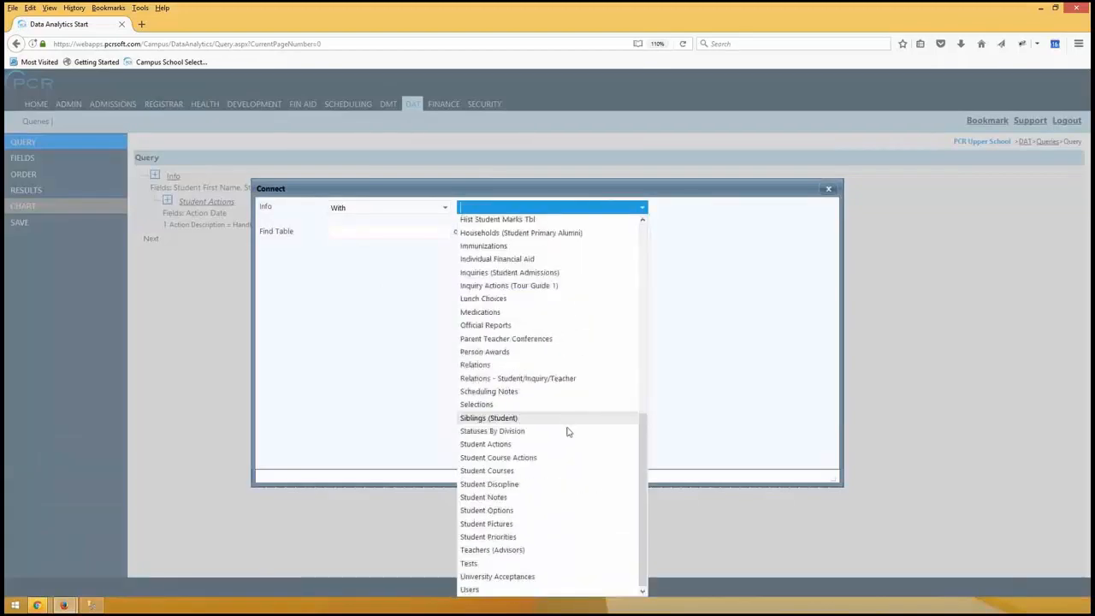
pyautogui.click(518, 445)
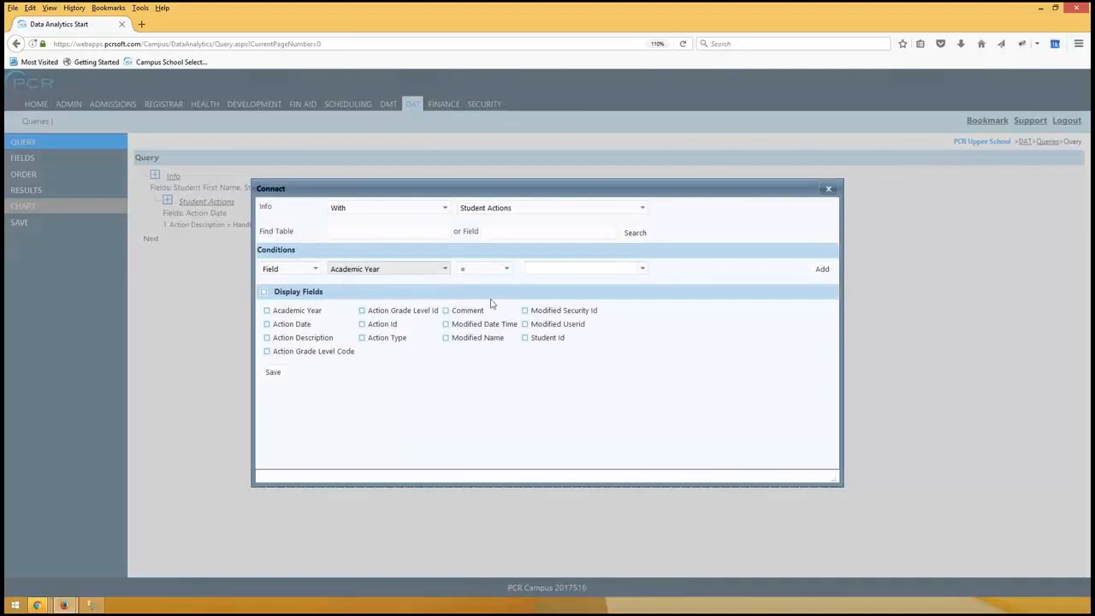
# - Choose Action Description = Field trip Permission for the condition, select Action Date as the display field, and save the connection
pyautogui.click(405, 270)
pyautogui.click(391, 309)
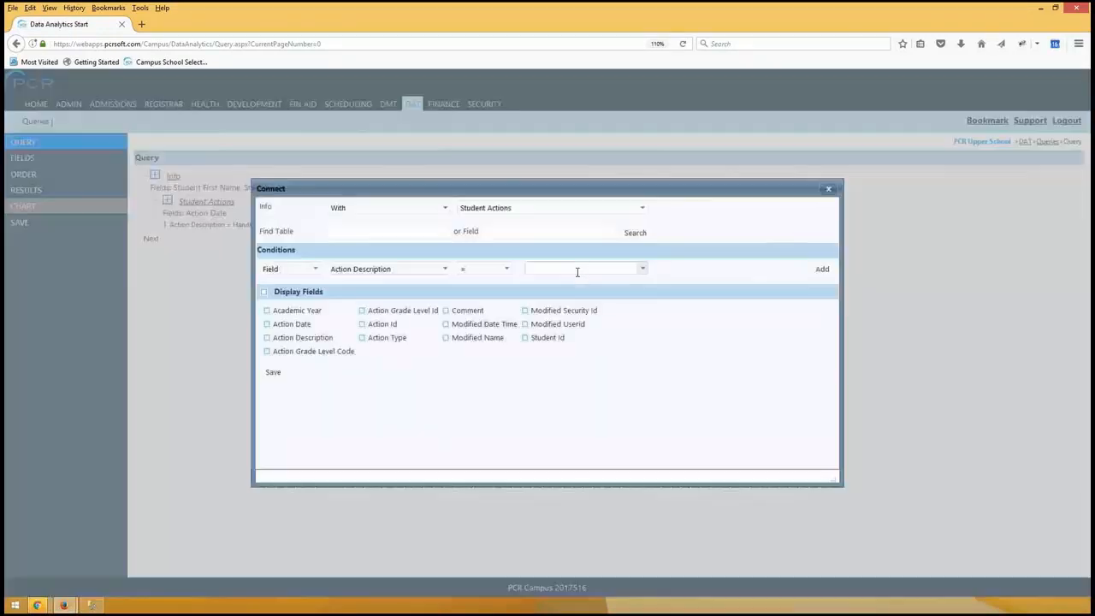
pyautogui.click(577, 270)
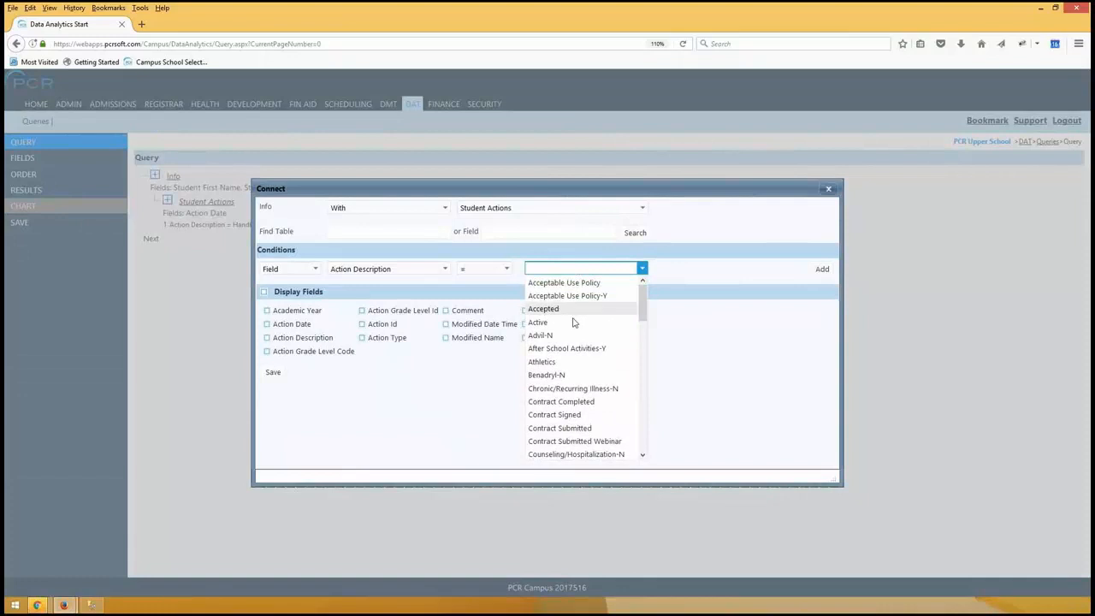
pyautogui.scroll(-3, 579, 325)
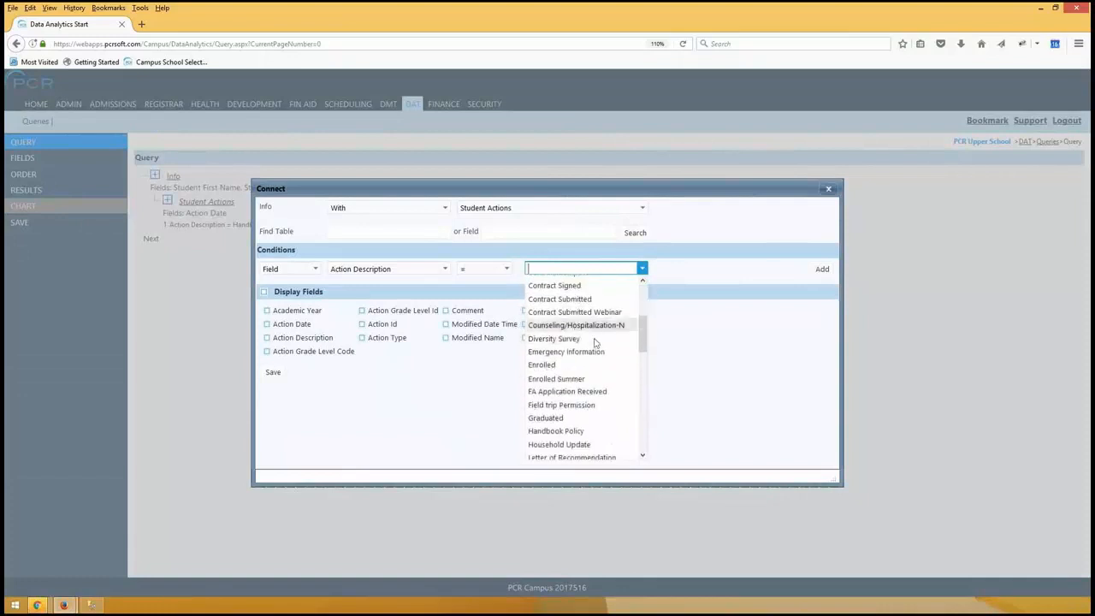
pyautogui.click(552, 407)
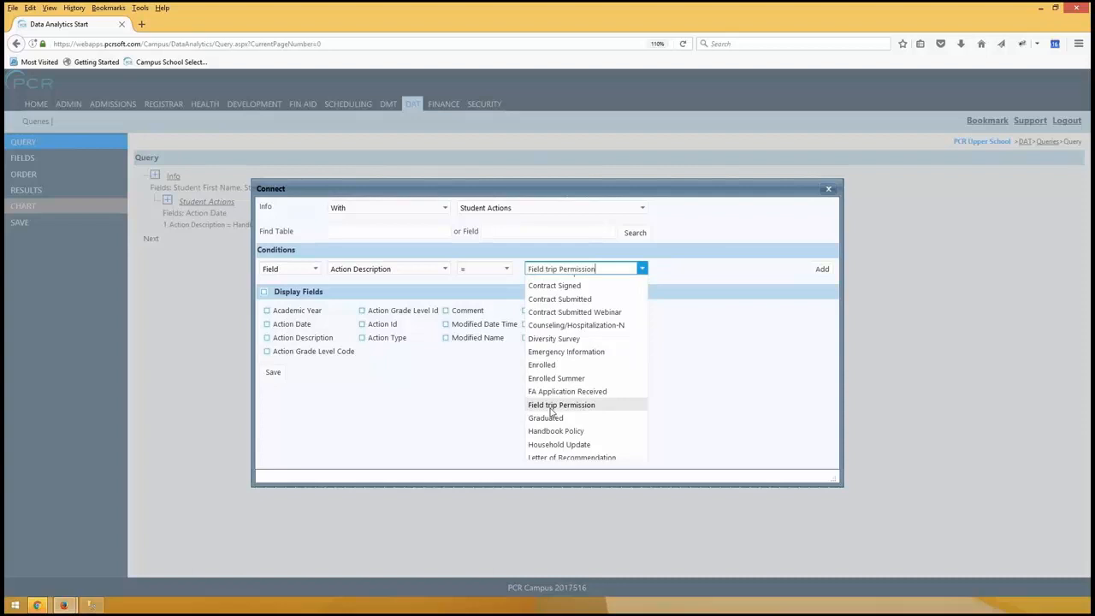
pyautogui.click(267, 323)
pyautogui.click(274, 374)
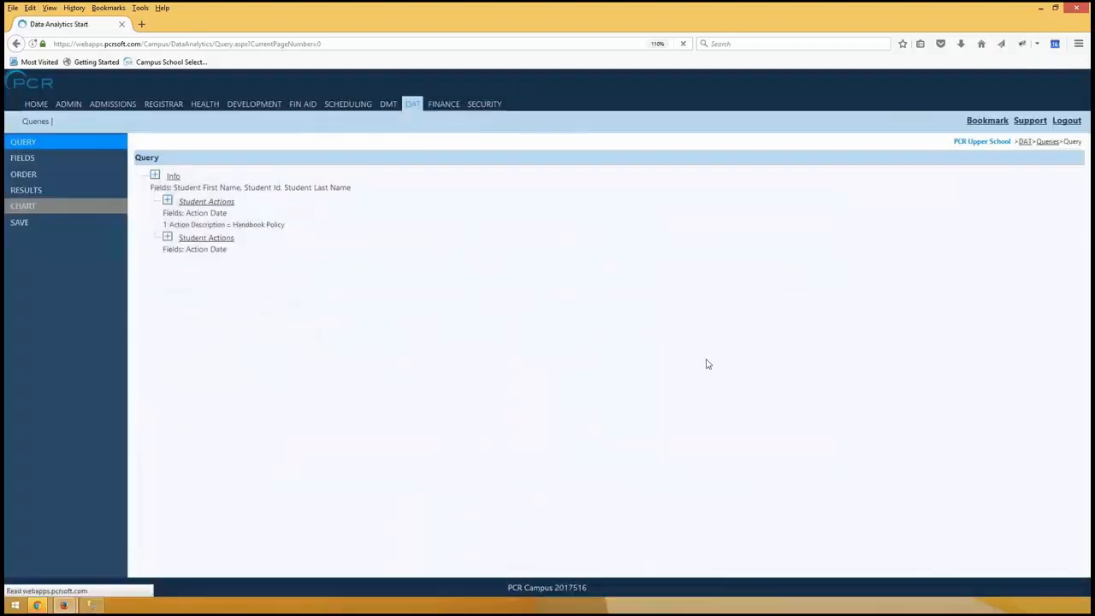
# - Change the second Student Actions connection to With or Without and save it
pyautogui.click(220, 248)
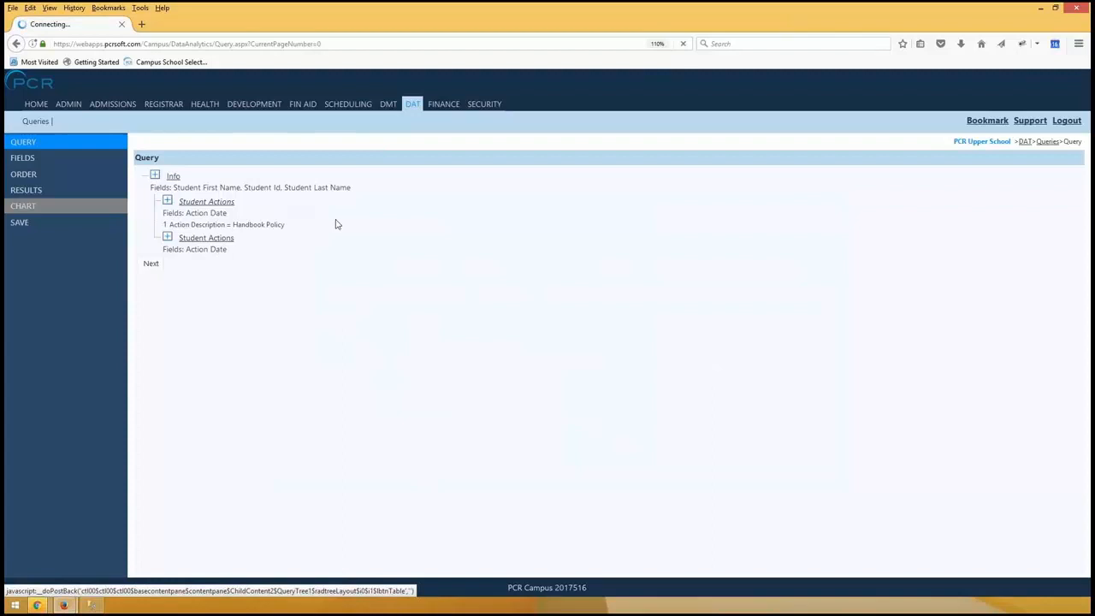
pyautogui.click(352, 212)
pyautogui.click(364, 232)
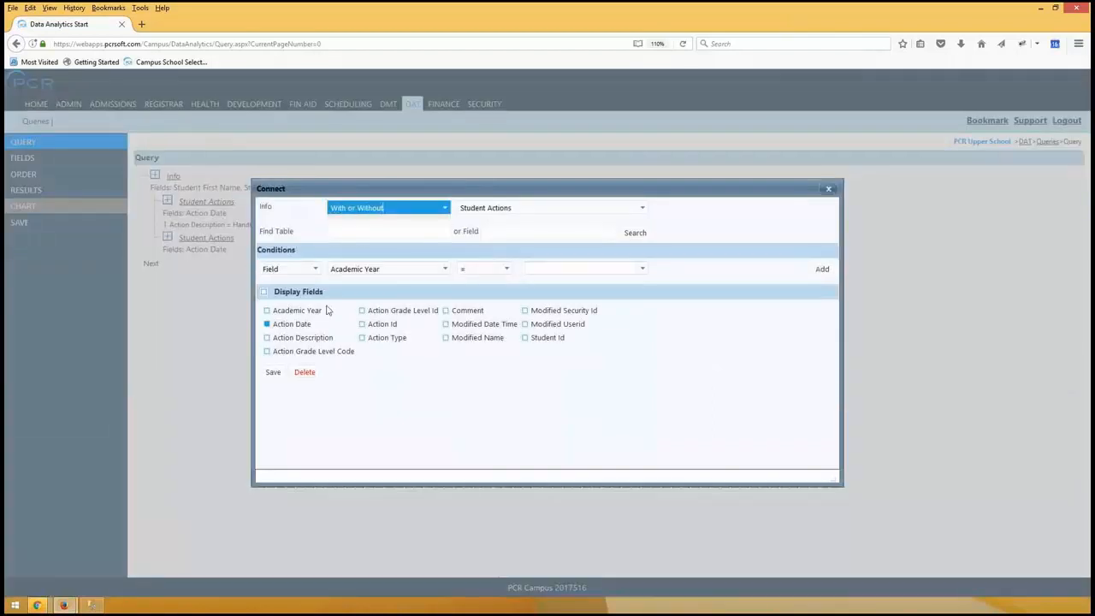
pyautogui.click(273, 372)
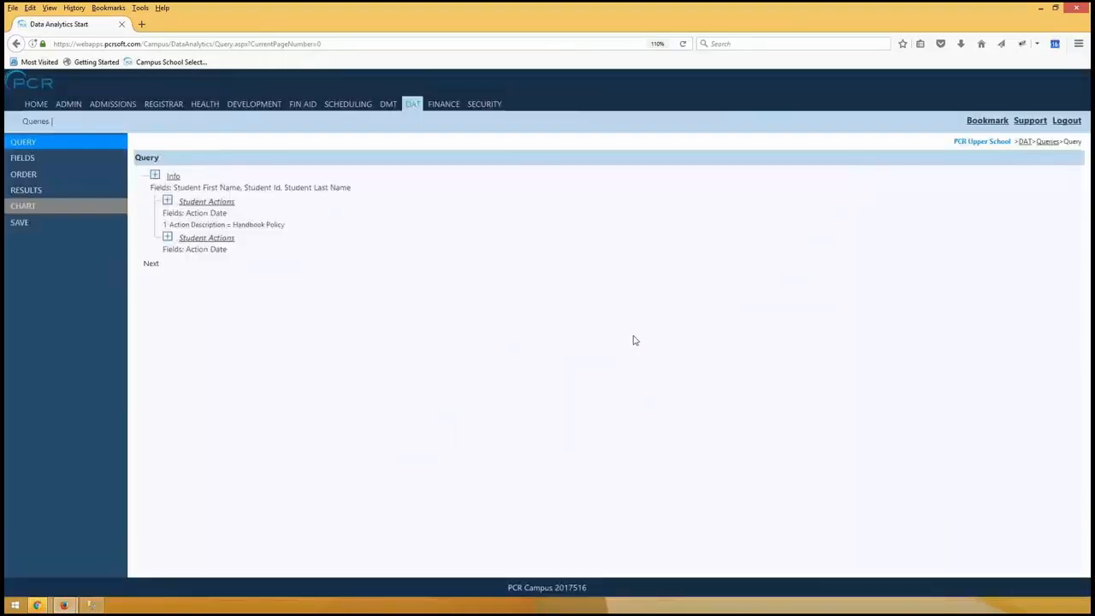
# - Give the second Action Date field the alias Field Trip Permission and the display format 05/16/17, and save the field settings
pyautogui.click(56, 160)
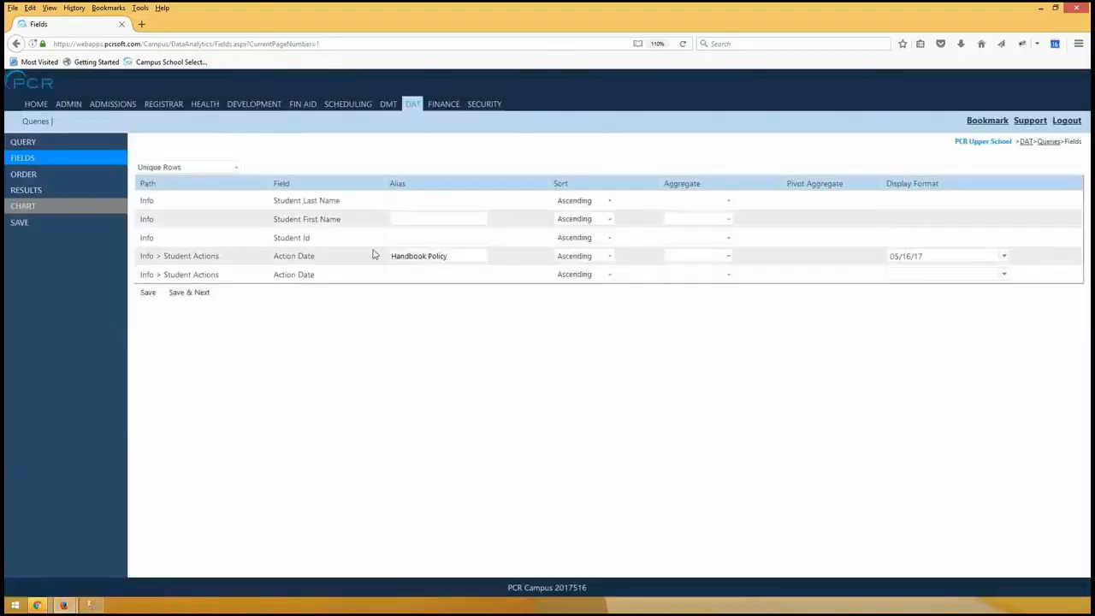
pyautogui.click(411, 277)
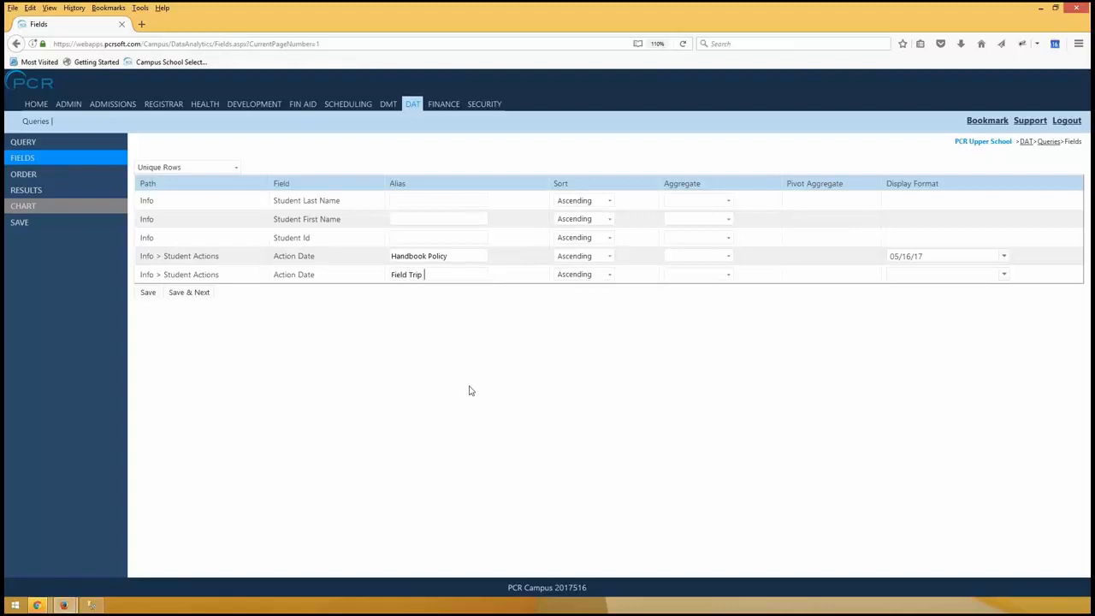
pyautogui.click(891, 274)
pyautogui.click(895, 314)
pyautogui.click(145, 292)
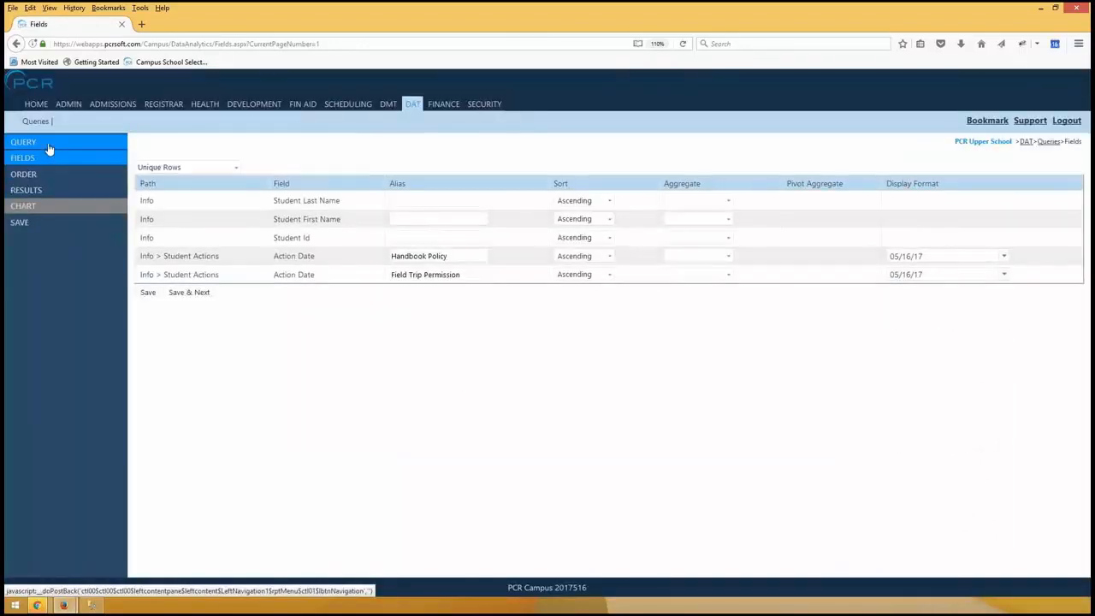
# - Return to the query definition and start a third connection from Info, using With or Without and the Student Actions table
pyautogui.click(49, 147)
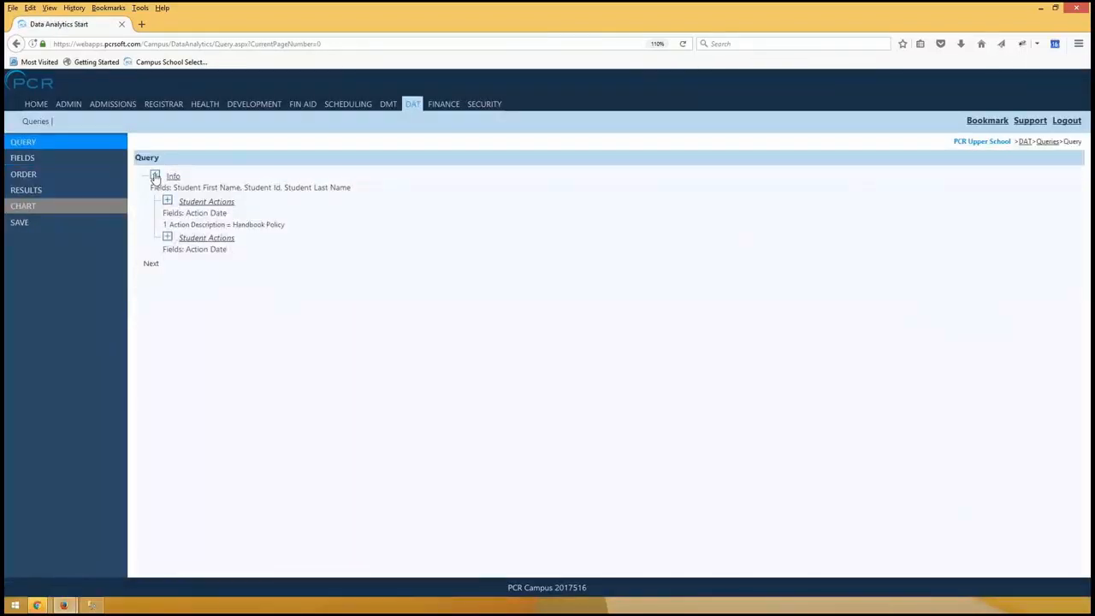
pyautogui.click(155, 177)
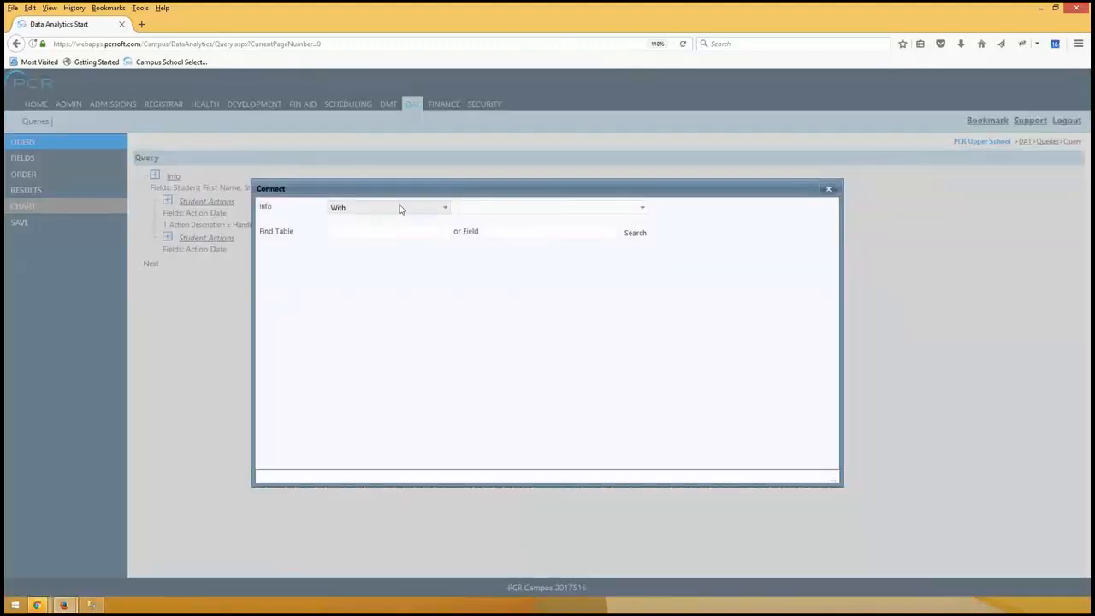
pyautogui.click(401, 208)
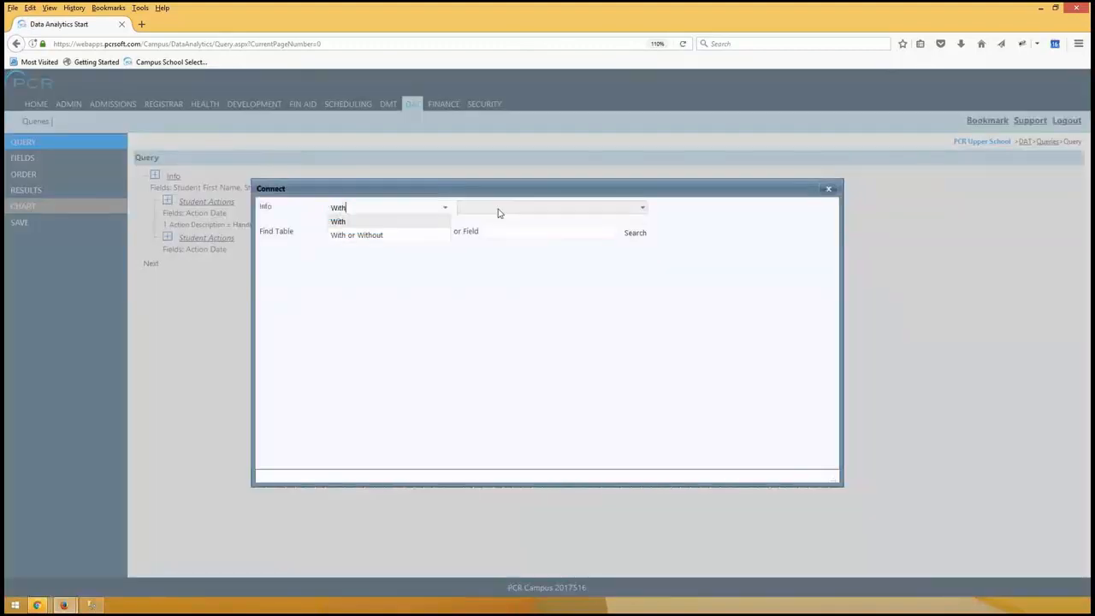
pyautogui.click(500, 209)
pyautogui.click(392, 207)
pyautogui.click(360, 235)
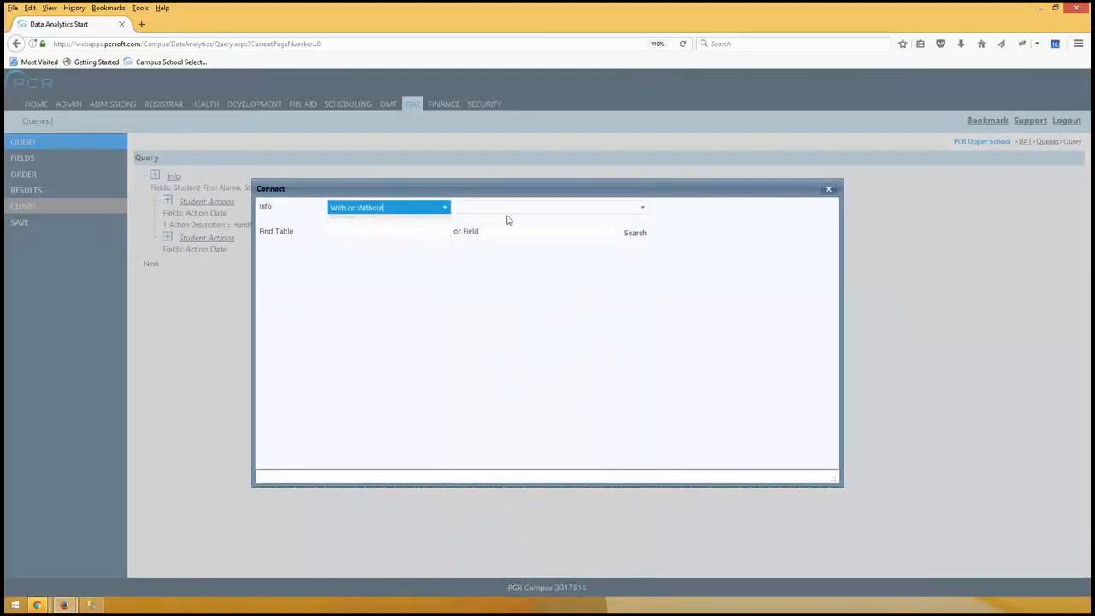
pyautogui.click(513, 209)
pyautogui.scroll(-5, 539, 368)
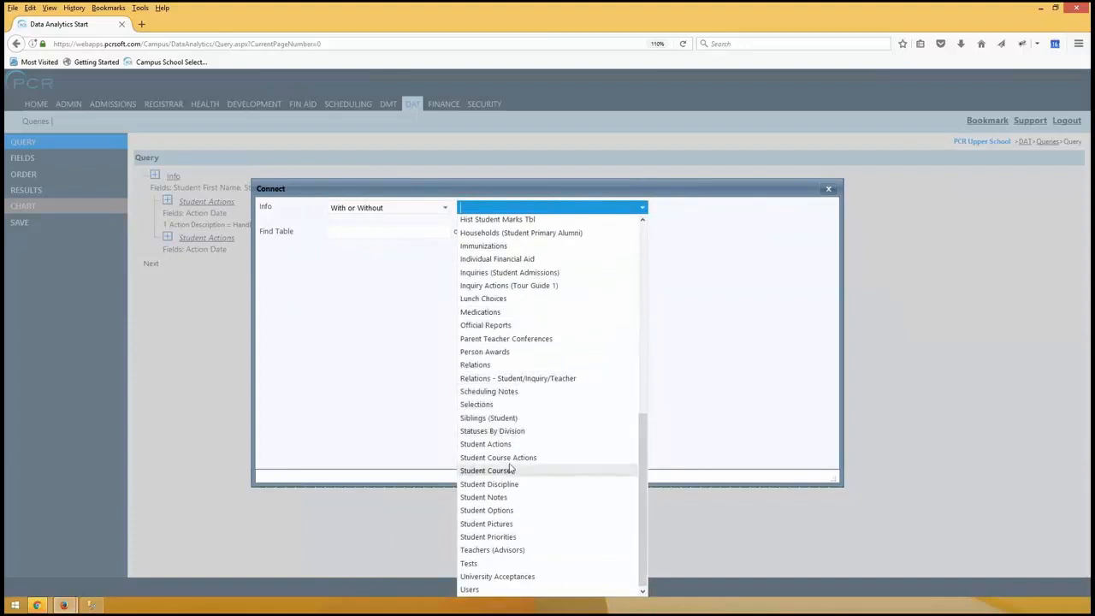
pyautogui.click(518, 445)
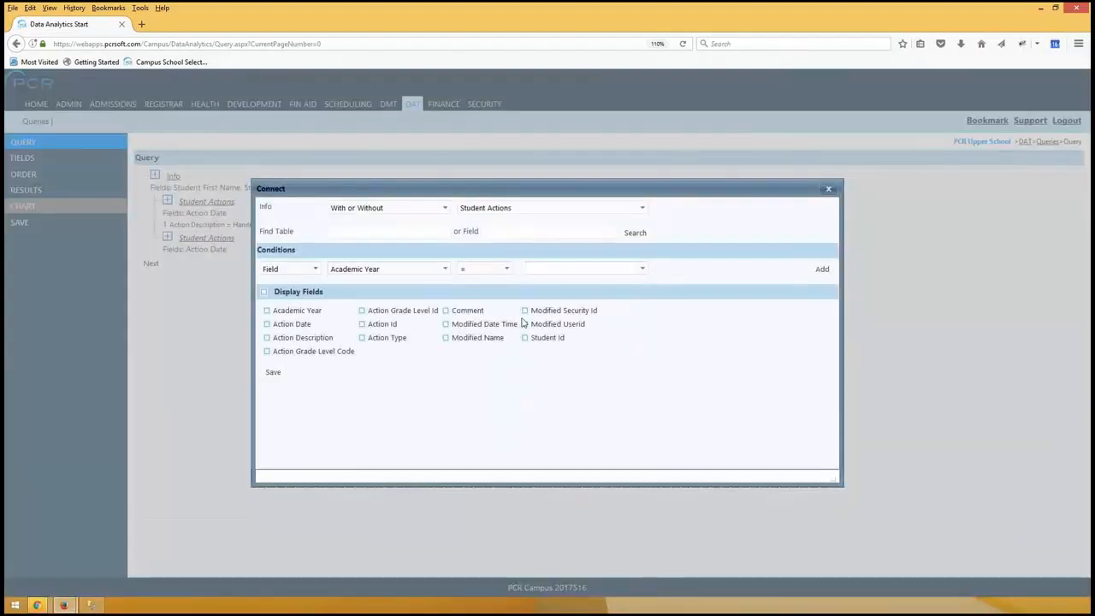
# - Add the condition Action Description = Photo Release to the third connection, display its Action Date, and save it
pyautogui.click(411, 268)
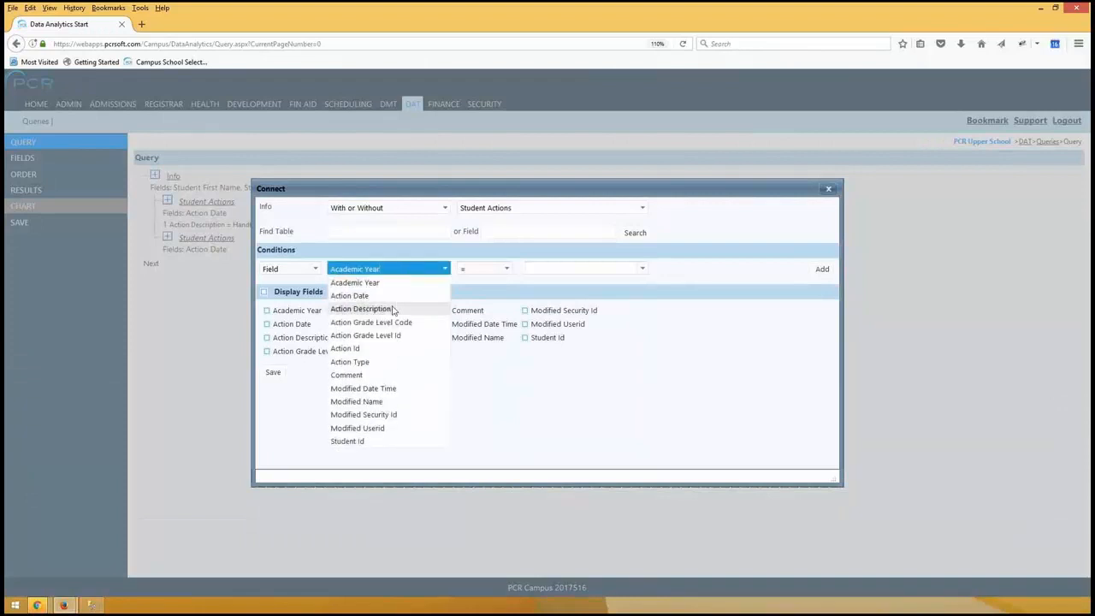
pyautogui.click(392, 309)
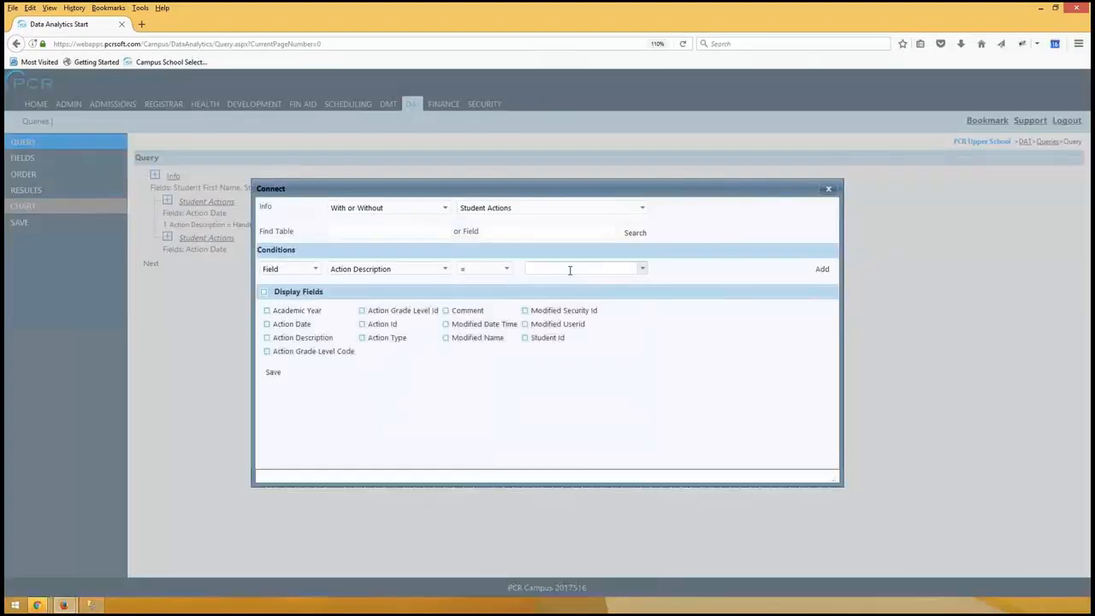
pyautogui.click(583, 270)
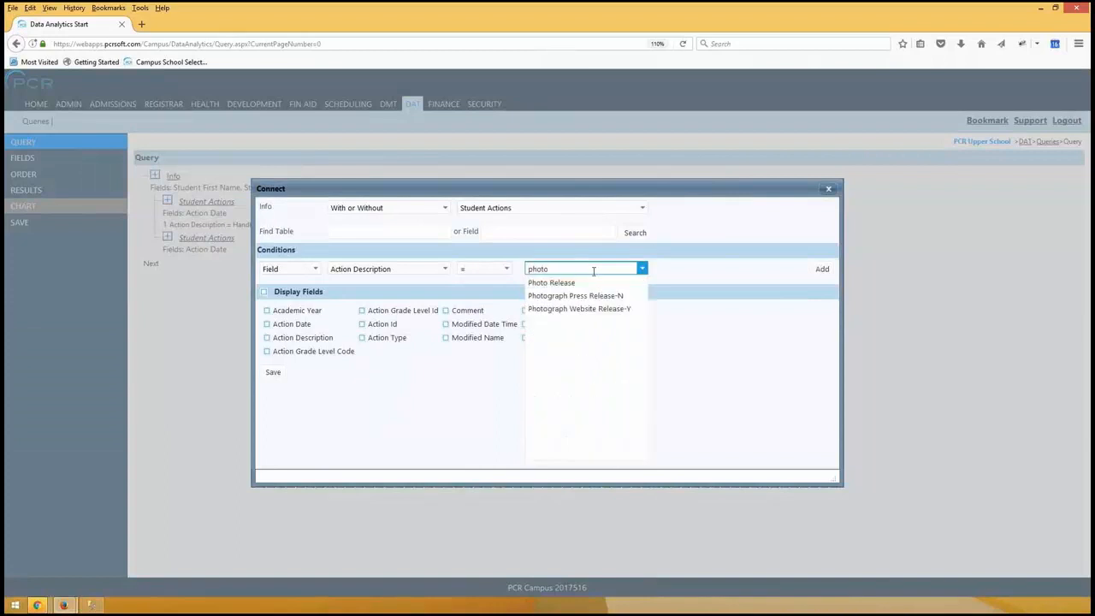
pyautogui.click(569, 283)
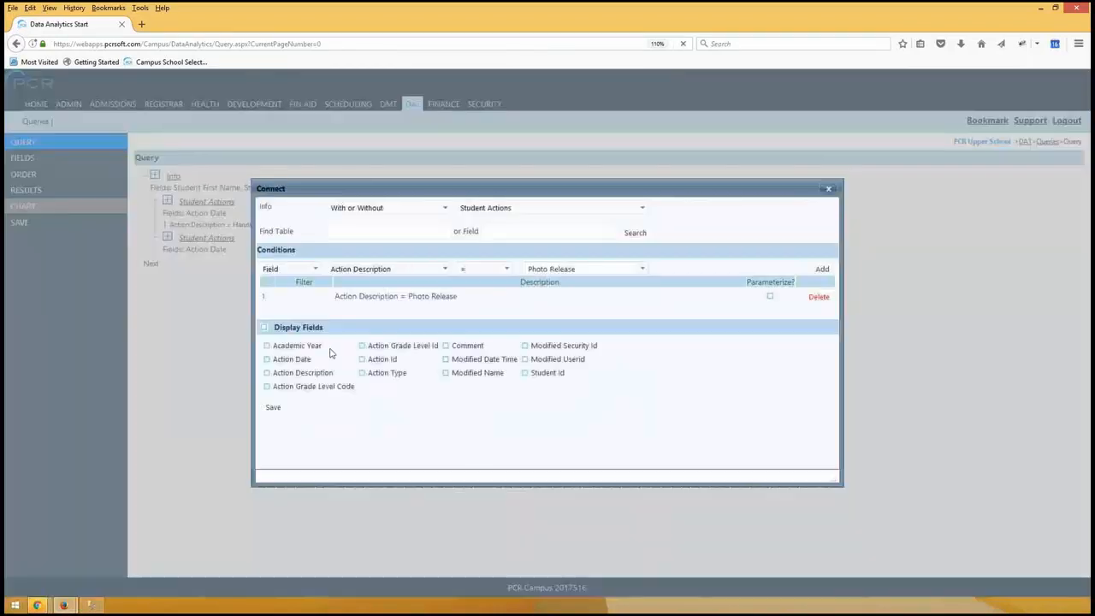
pyautogui.click(272, 360)
pyautogui.click(273, 408)
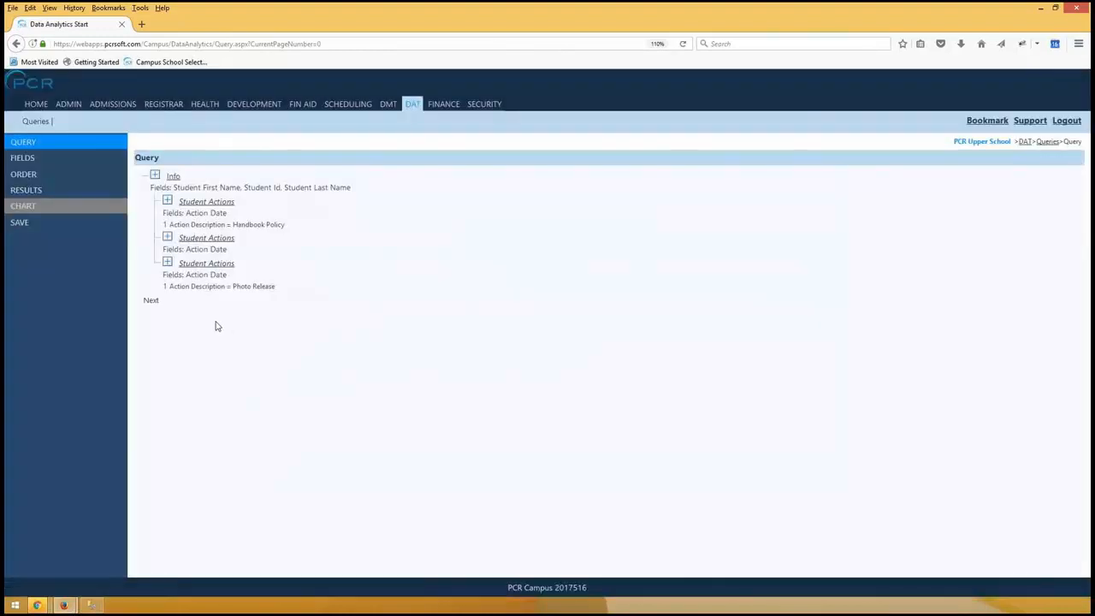
# - Give the third Action Date field the alias Photo Release and the display format 05/16/17, and save the field settings
pyautogui.click(66, 161)
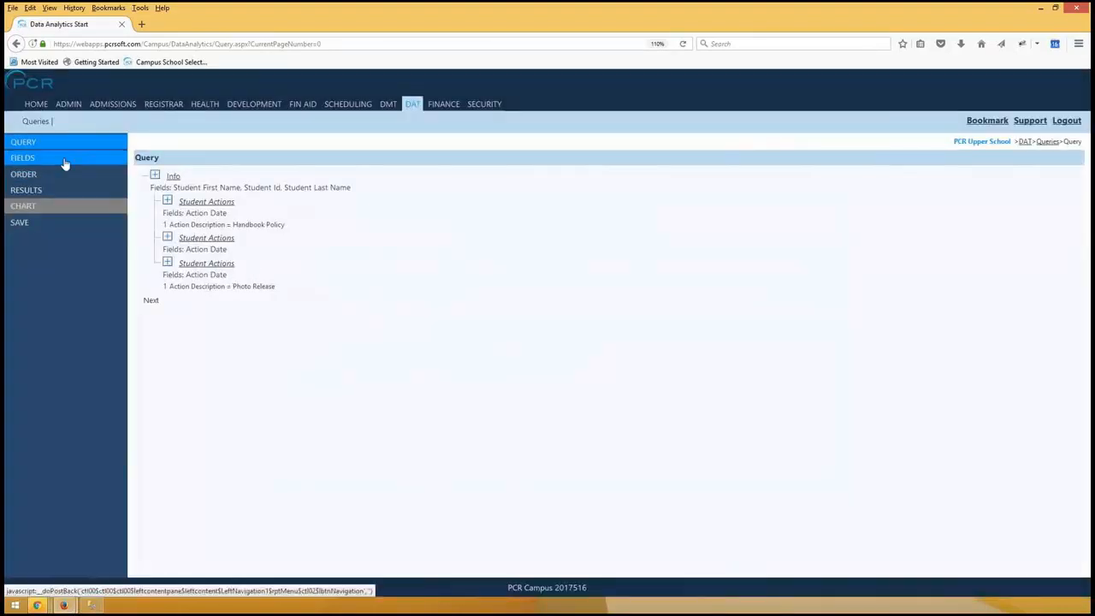
pyautogui.click(915, 294)
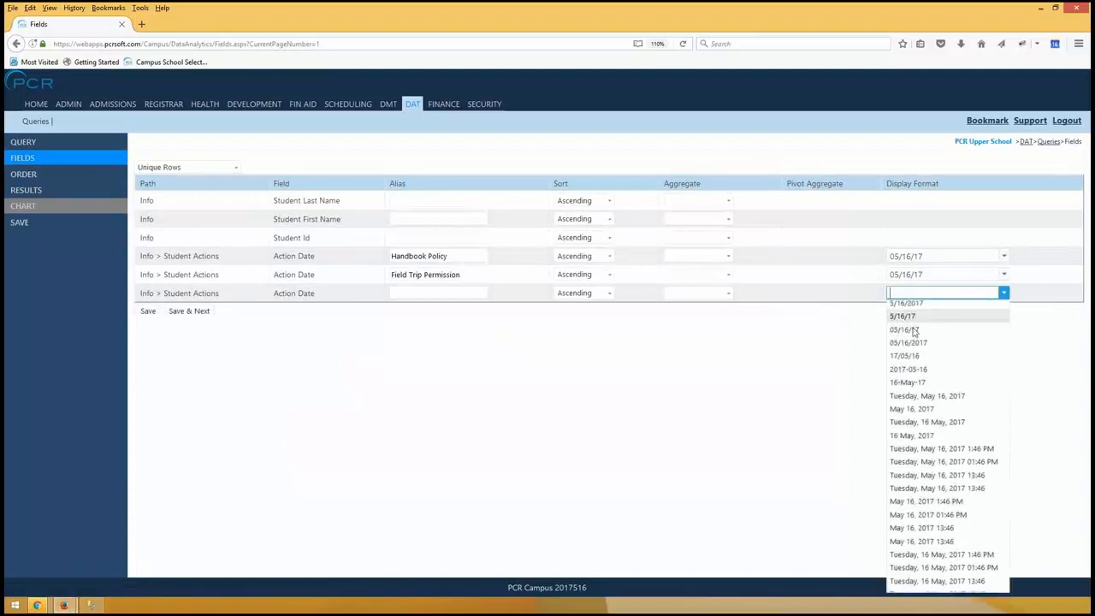
pyautogui.click(907, 335)
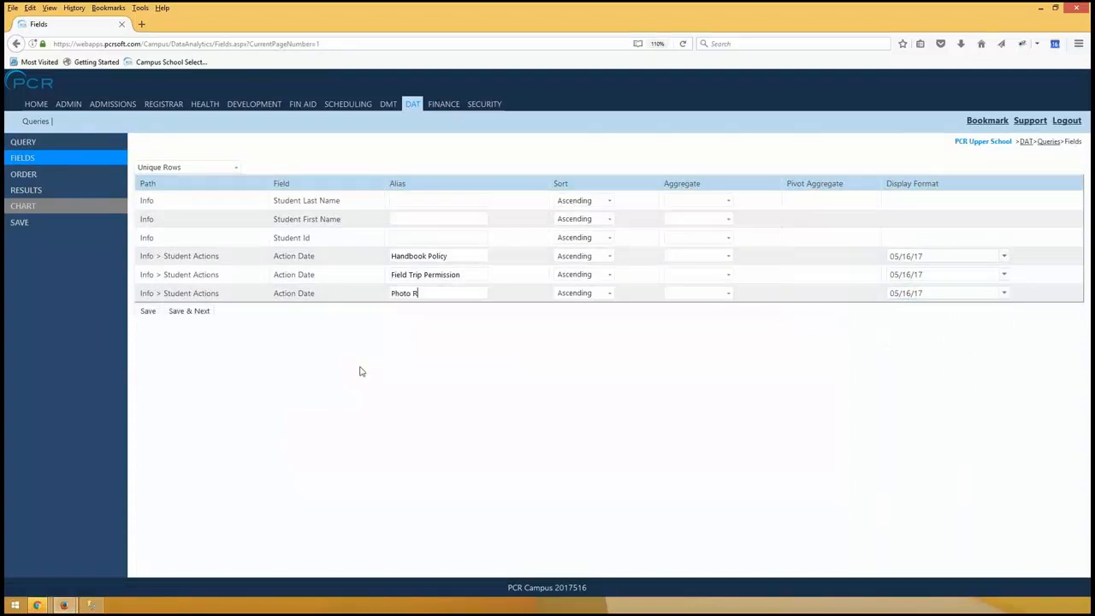
pyautogui.click(147, 310)
# - Run the query and examine the repeated student rows across the Handbook Policy and Field Trip Permission dates
pyautogui.click(37, 193)
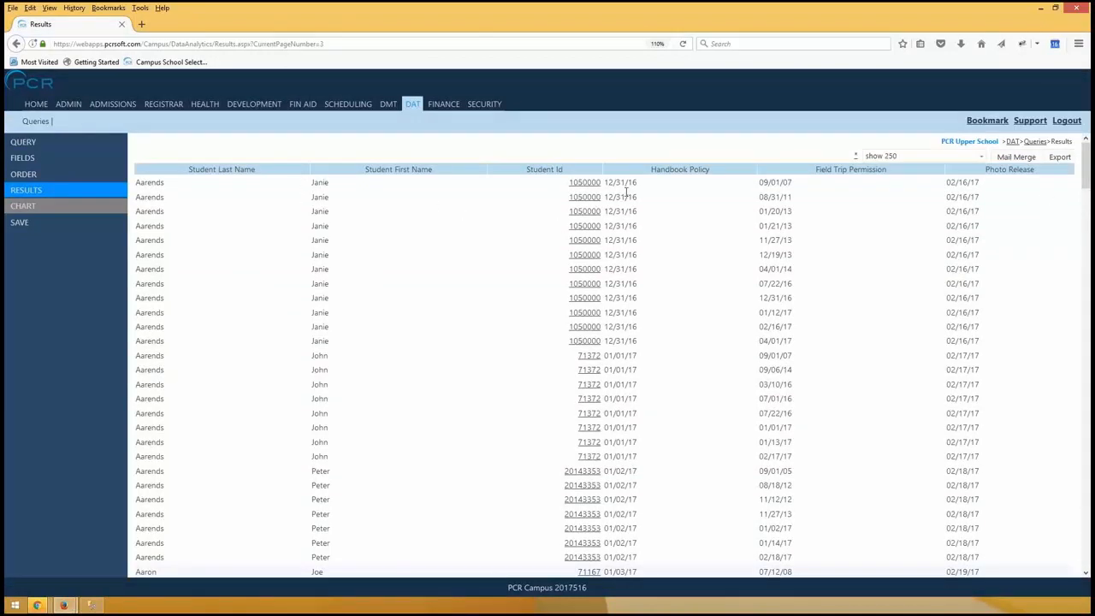
pyautogui.moveTo(608, 182); pyautogui.dragTo(873, 181)
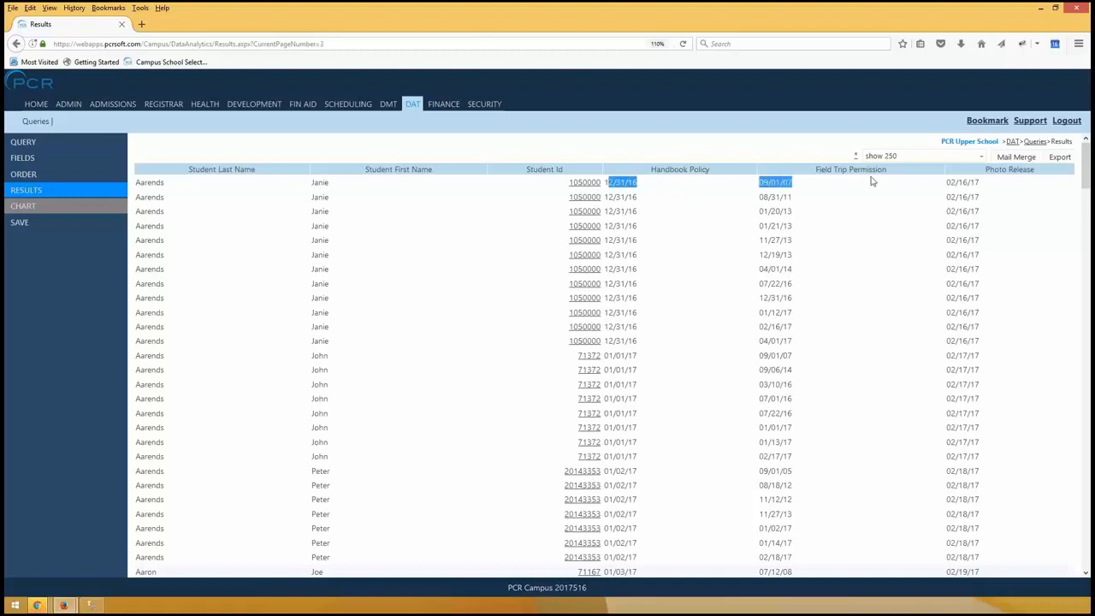
pyautogui.moveTo(1085, 171); pyautogui.dragTo(1085, 141)
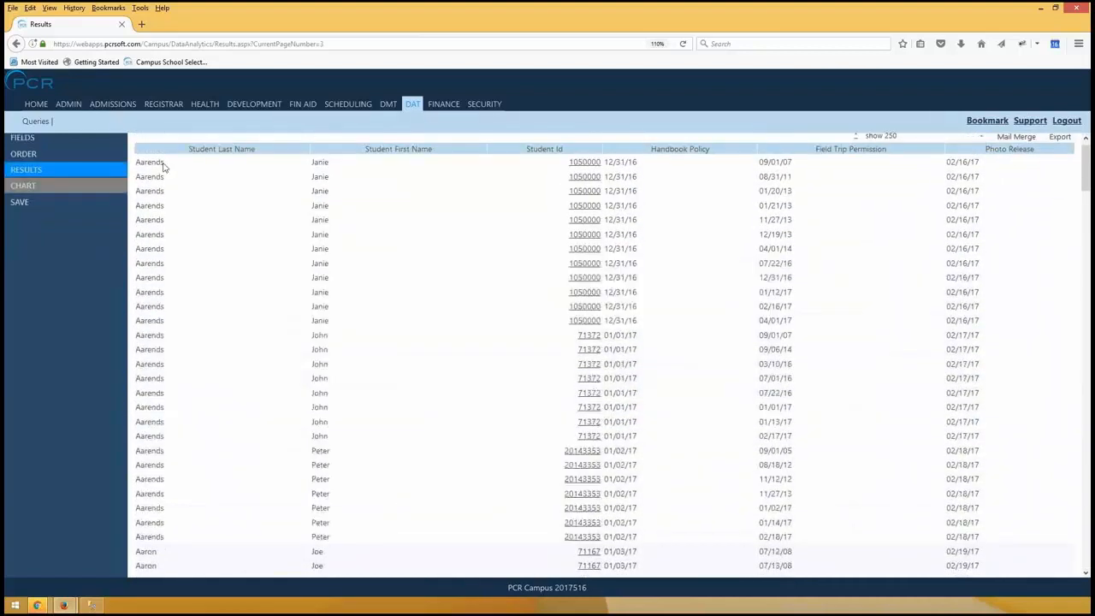
# - Return to the query definition and check the condition on the first Student Actions connection
pyautogui.click(92, 144)
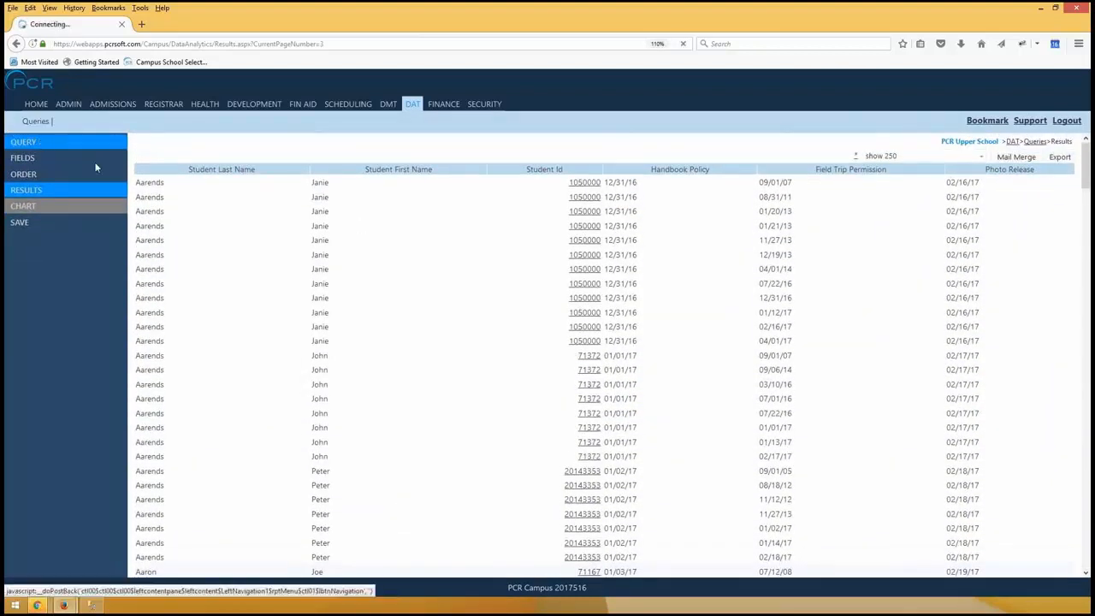
pyautogui.click(197, 202)
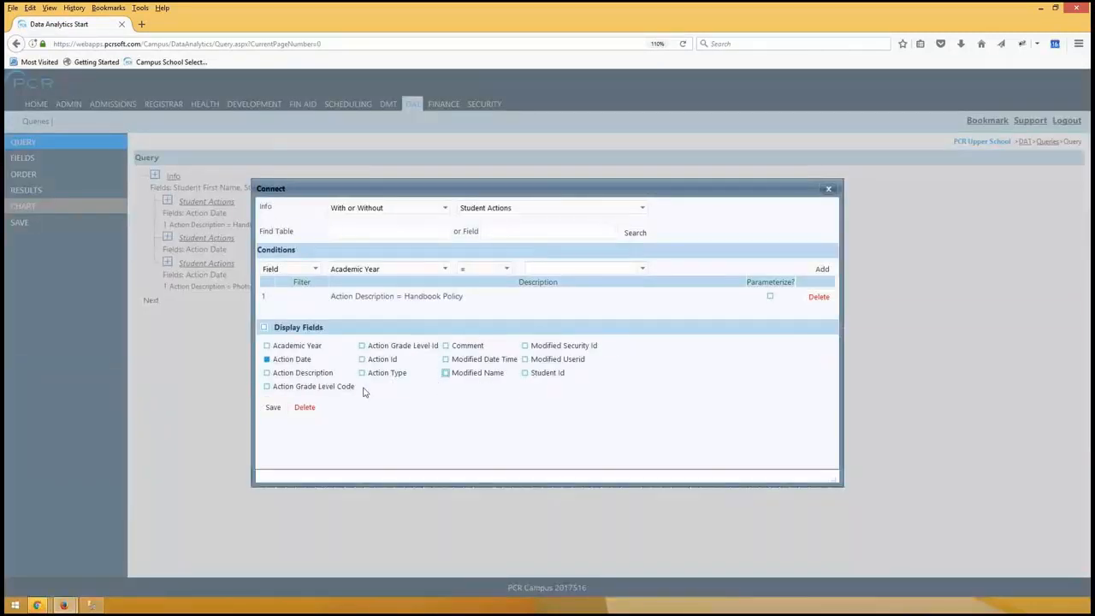
pyautogui.moveTo(384, 296); pyautogui.dragTo(516, 308)
pyautogui.click(393, 290)
pyautogui.click(828, 188)
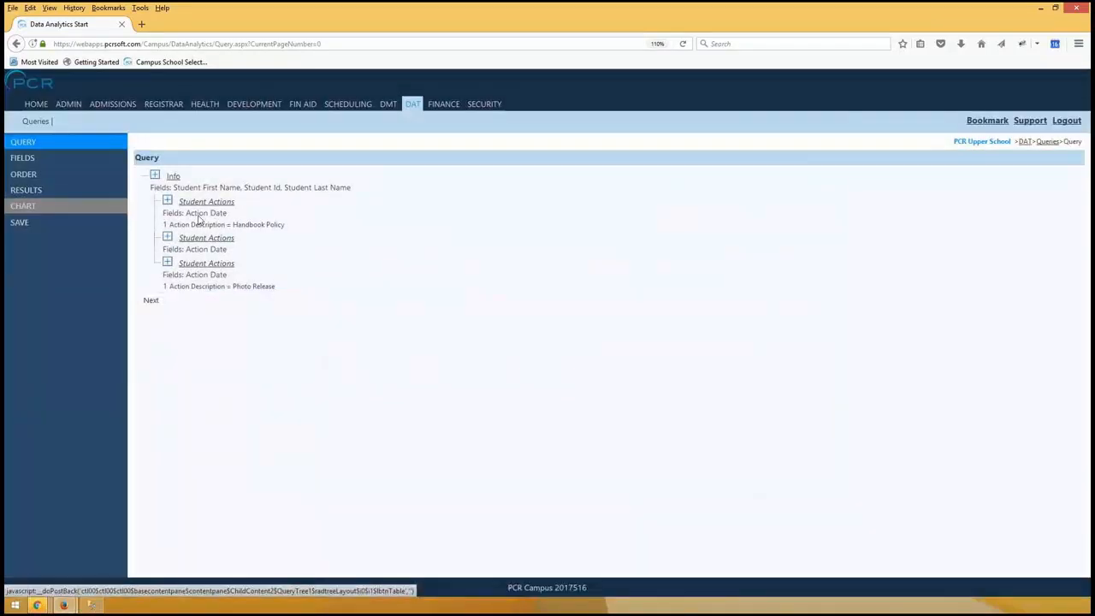
# - Add the condition Action Description = Field trip Permission to the second Student Actions connection and save it
pyautogui.click(206, 239)
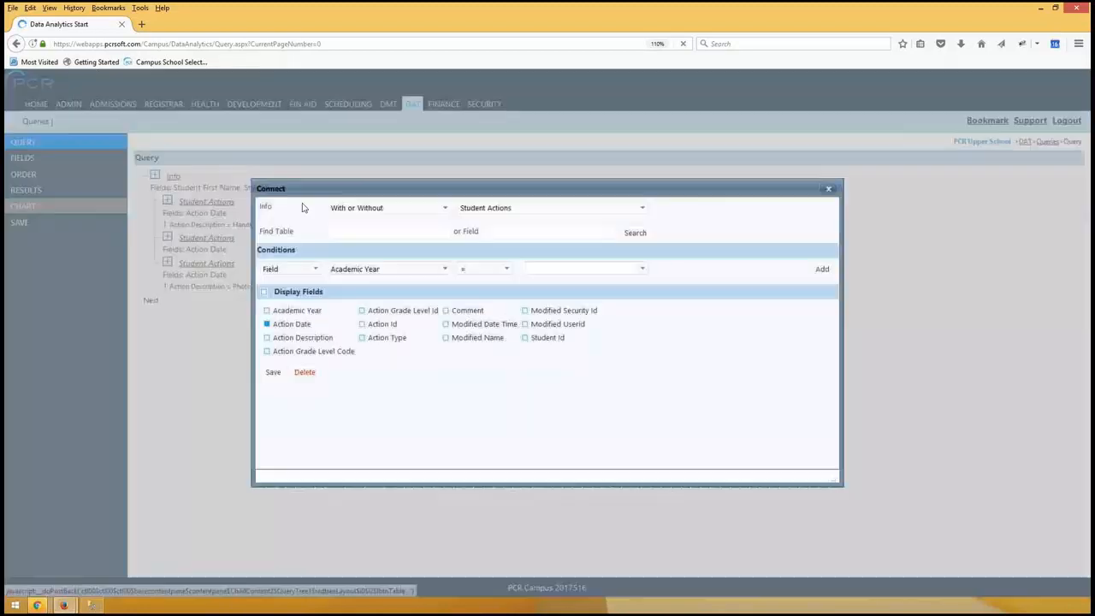
pyautogui.click(366, 270)
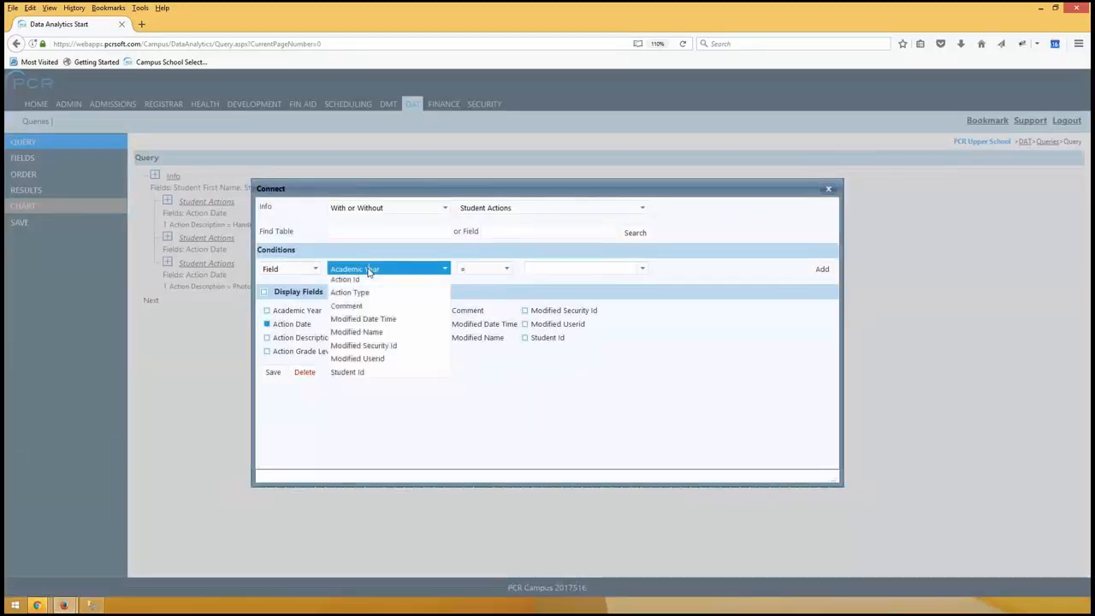
pyautogui.click(361, 309)
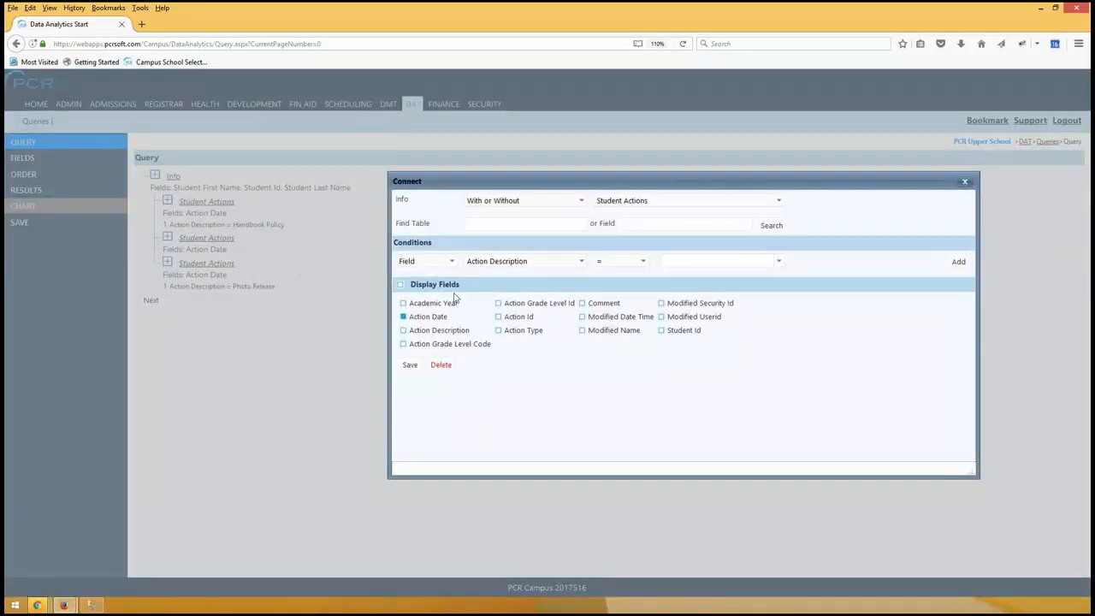
pyautogui.click(717, 261)
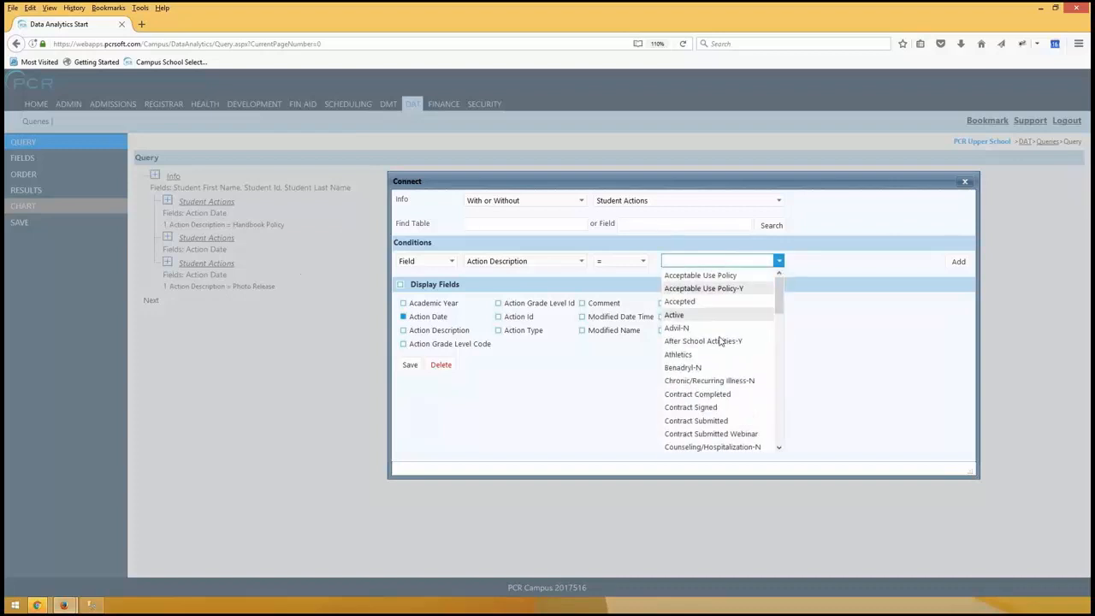
pyautogui.scroll(-3, 721, 340)
pyautogui.click(725, 364)
pyautogui.click(958, 262)
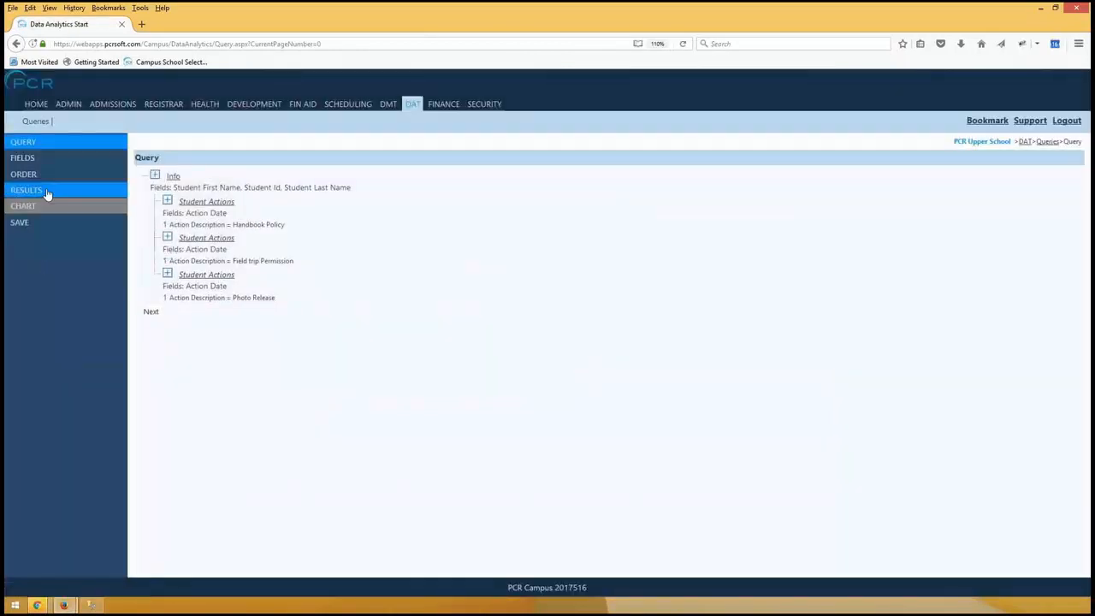
# - Rerun the query and examine the first student's Handbook Policy, Field Trip Permission and Photo Release dates
pyautogui.click(43, 190)
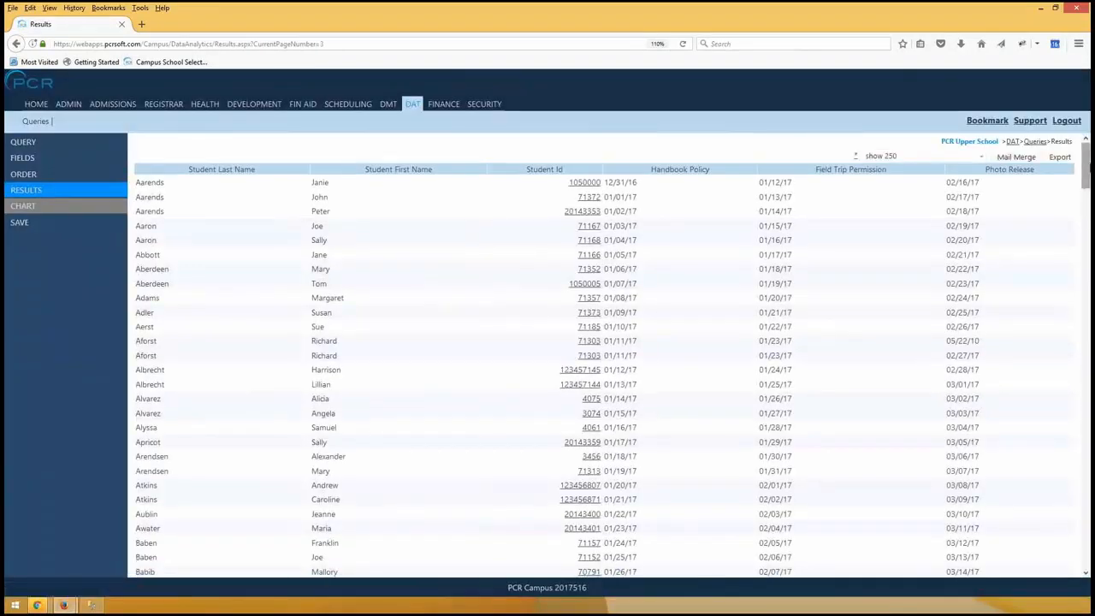
pyautogui.moveTo(1089, 164); pyautogui.dragTo(1090, 528)
pyautogui.moveTo(1085, 457); pyautogui.dragTo(1090, 160)
pyautogui.moveTo(240, 188); pyautogui.dragTo(385, 188)
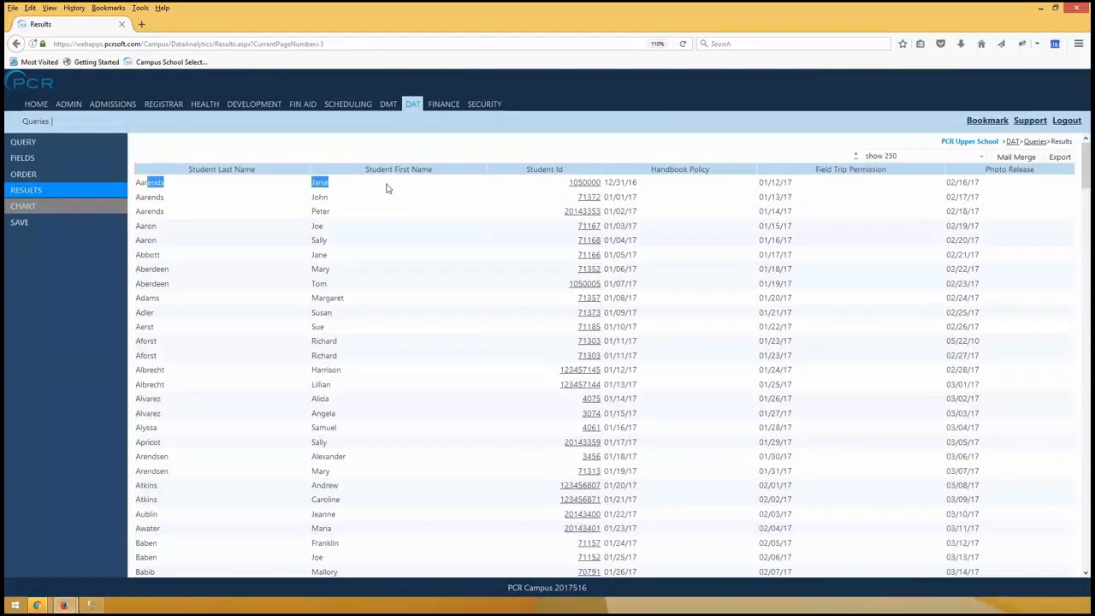
pyautogui.click(613, 178)
pyautogui.moveTo(647, 188); pyautogui.dragTo(659, 190)
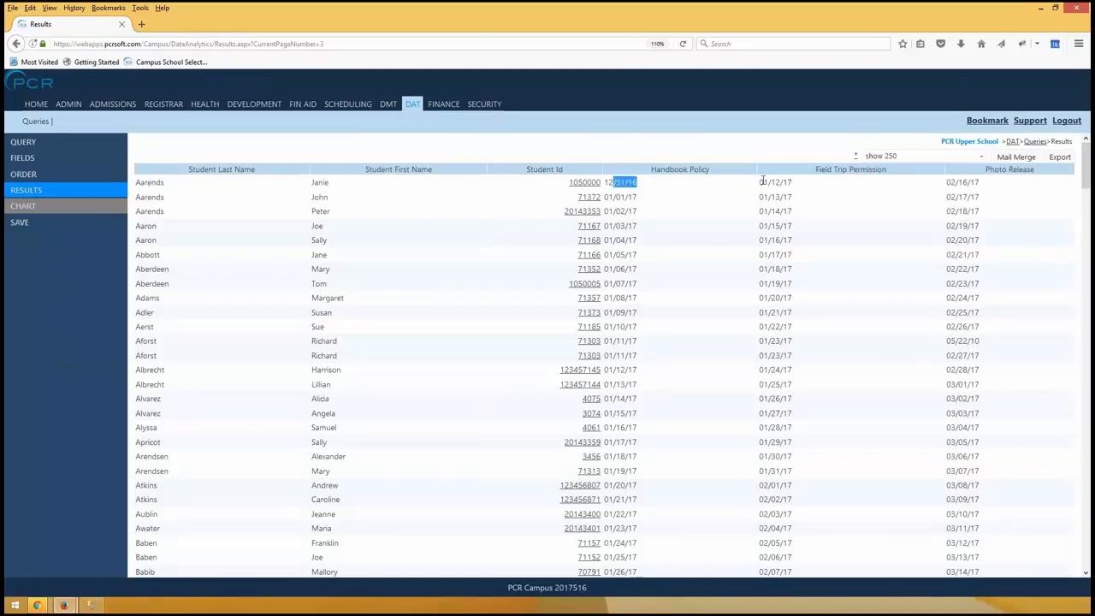
pyautogui.moveTo(764, 181); pyautogui.dragTo(877, 183)
pyautogui.moveTo(960, 181); pyautogui.dragTo(990, 191)
pyautogui.click(1004, 191)
# - Look through the first results page and a further one for students with missing action dates, and check the record count
pyautogui.scroll(-20, 773, 301)
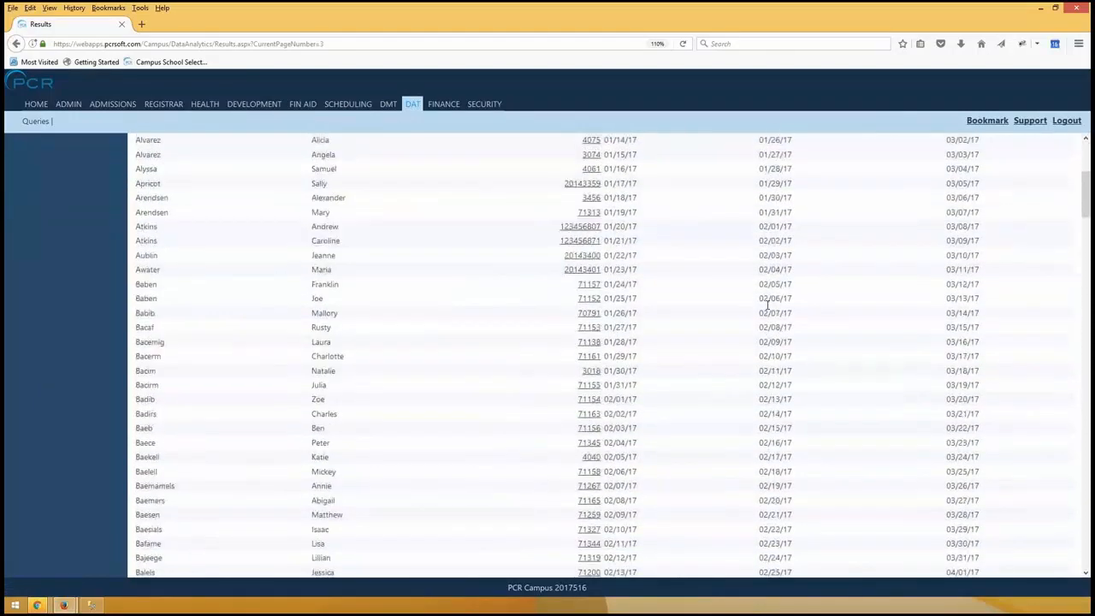
pyautogui.scroll(-10, 773, 302)
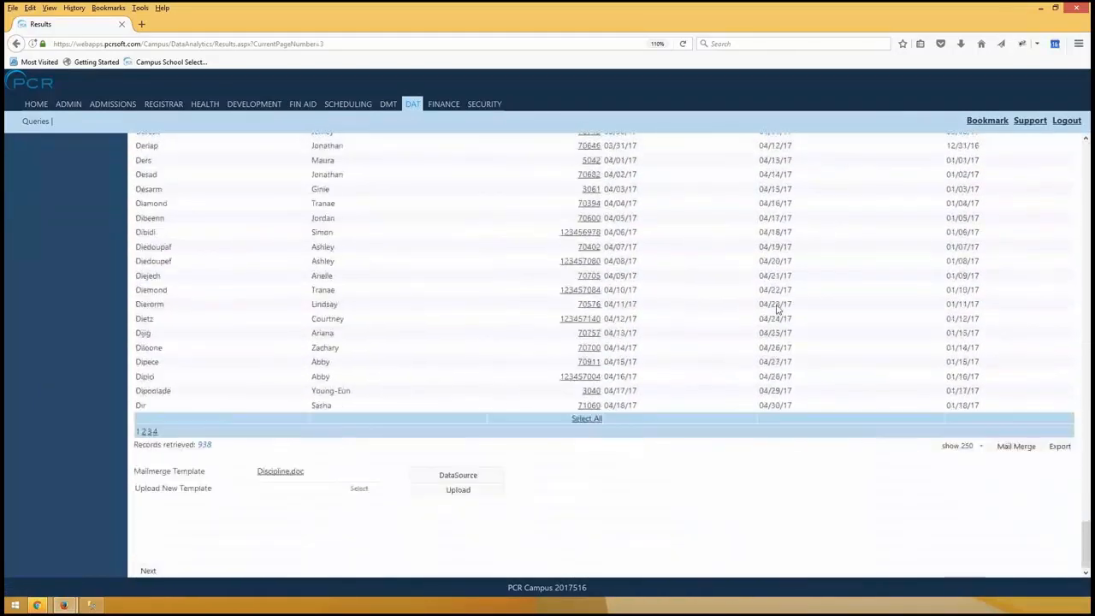
pyautogui.click(146, 434)
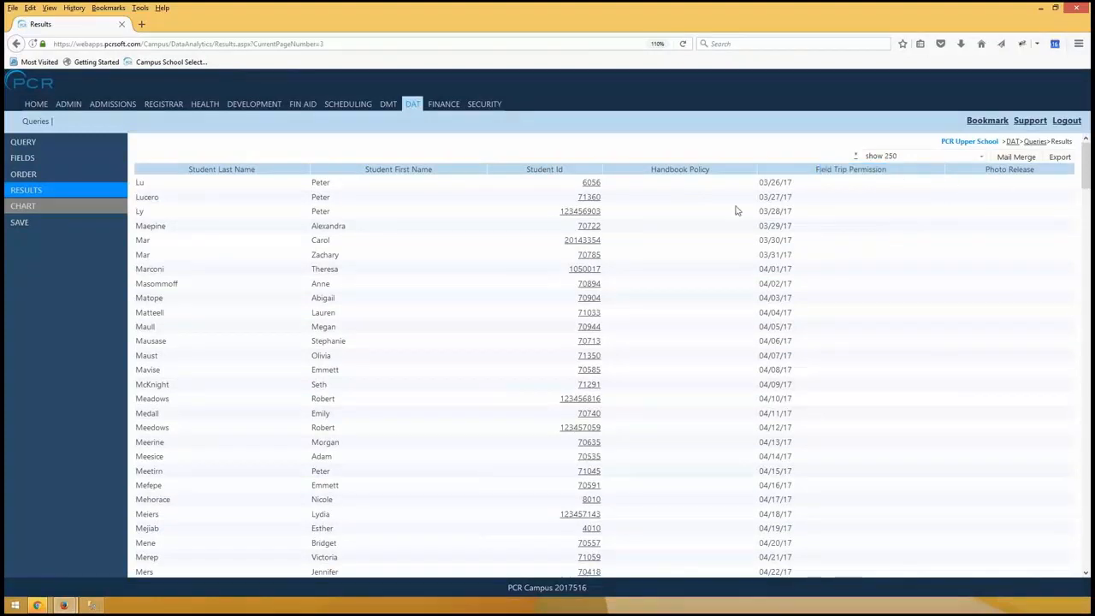
pyautogui.tripleClick(710, 167)
pyautogui.moveTo(1085, 167); pyautogui.dragTo(1085, 212)
pyautogui.scroll(-20, 850, 364)
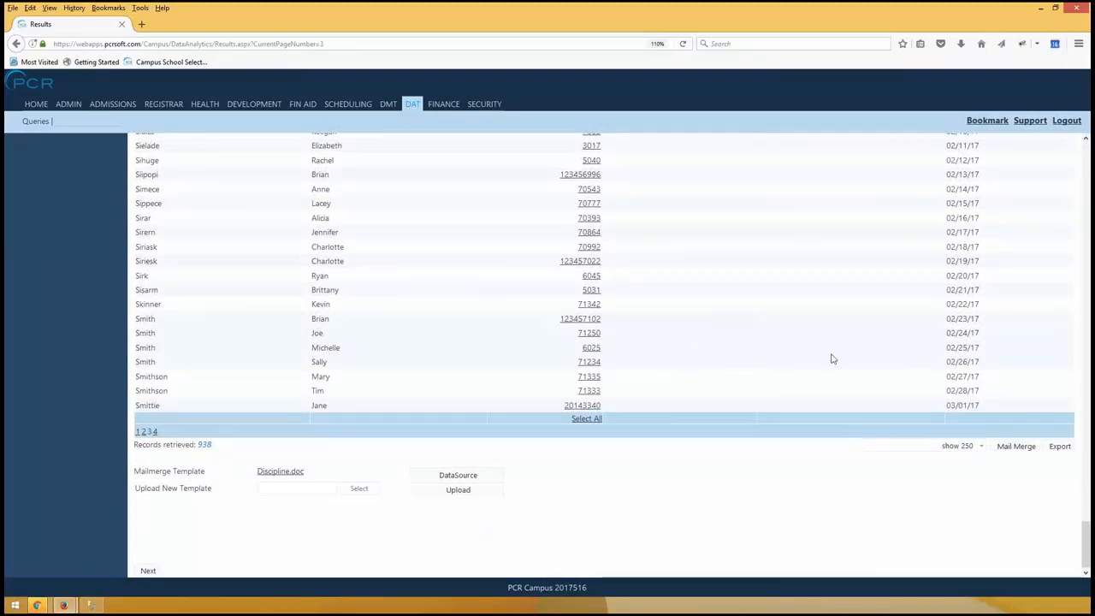
pyautogui.scroll(20, 832, 357)
pyautogui.scroll(-20, 792, 293)
pyautogui.scroll(-15, 791, 293)
pyautogui.click(218, 451)
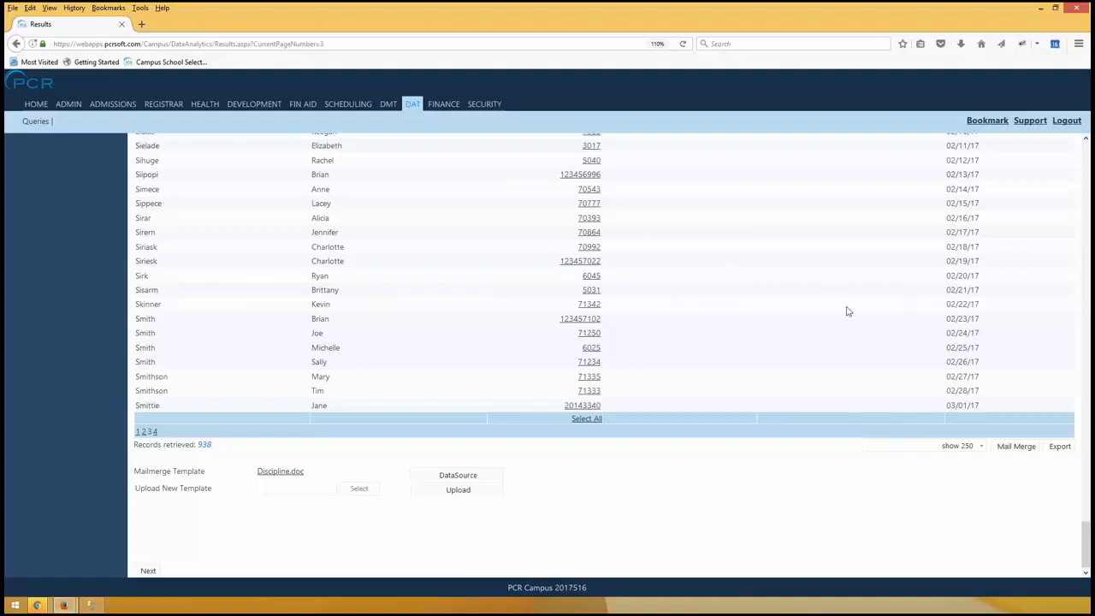
pyautogui.moveTo(1087, 545); pyautogui.dragTo(1085, 141)
# - Try an Academic Year (Students) condition with the value Current for PCR Upper School on the Handbook Policy connection
pyautogui.click(30, 142)
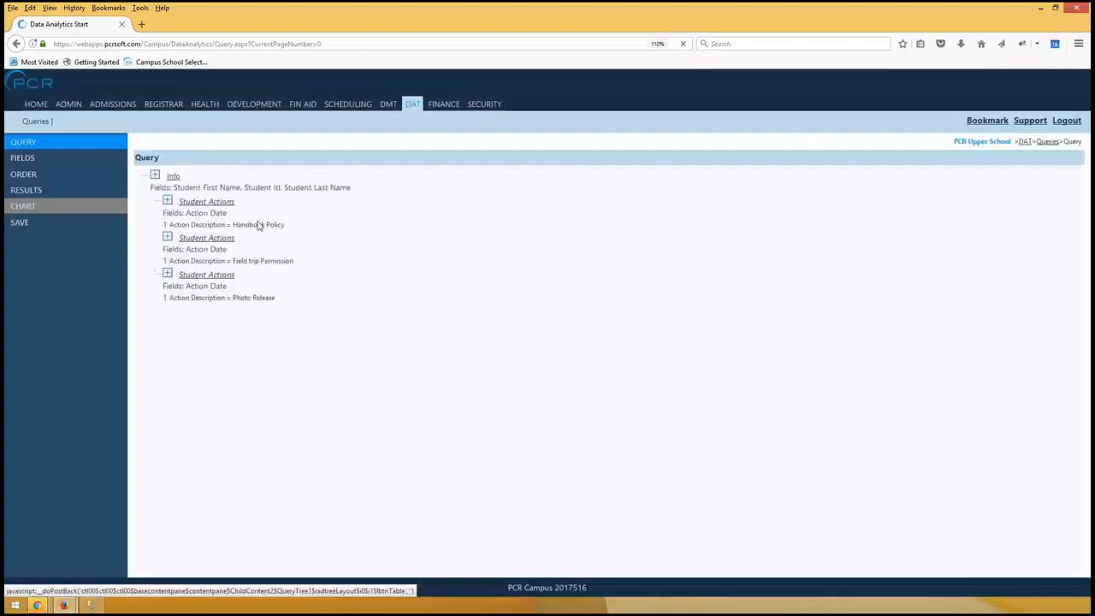
pyautogui.click(204, 204)
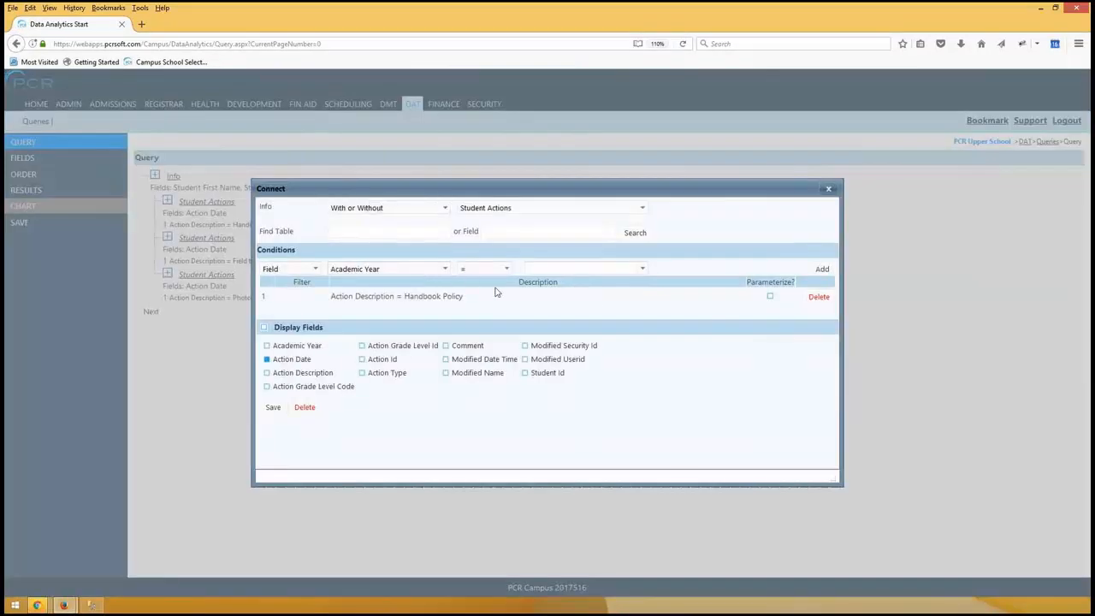
pyautogui.click(484, 268)
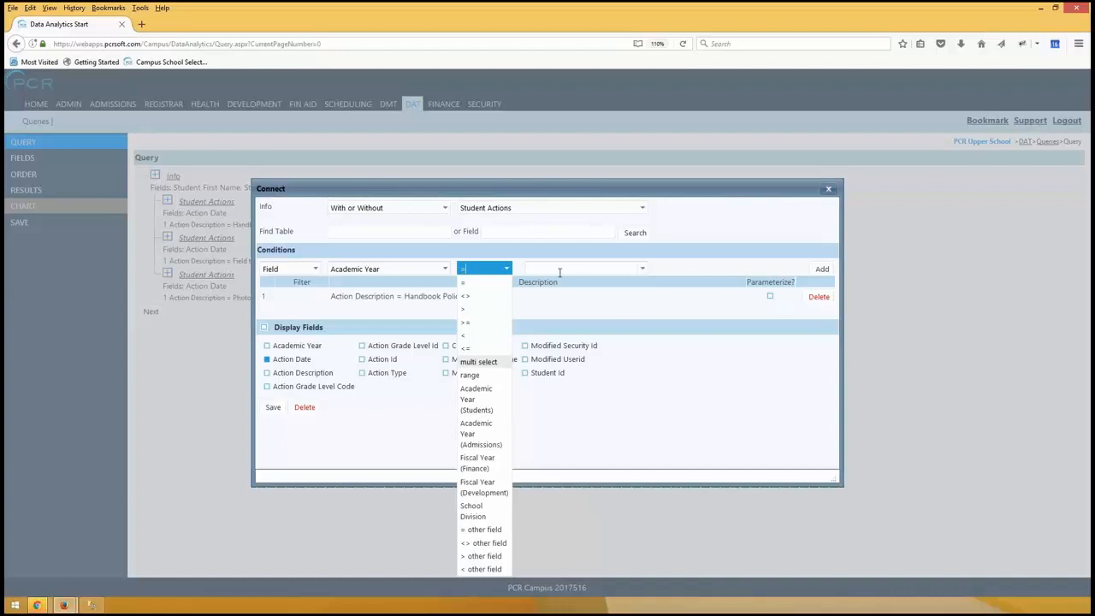
pyautogui.click(481, 402)
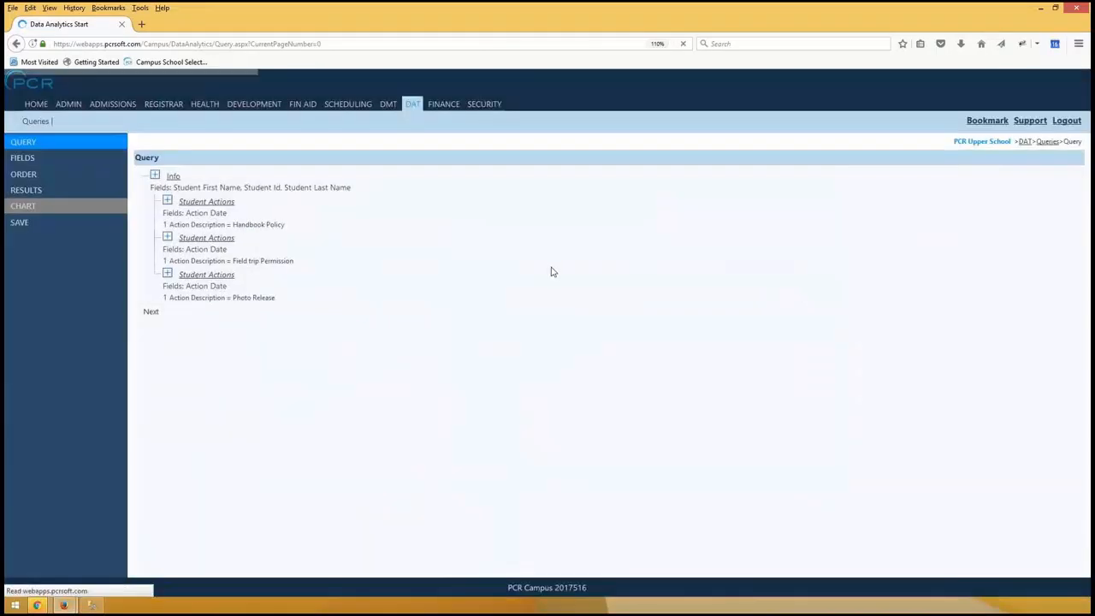
pyautogui.click(553, 270)
pyautogui.click(561, 283)
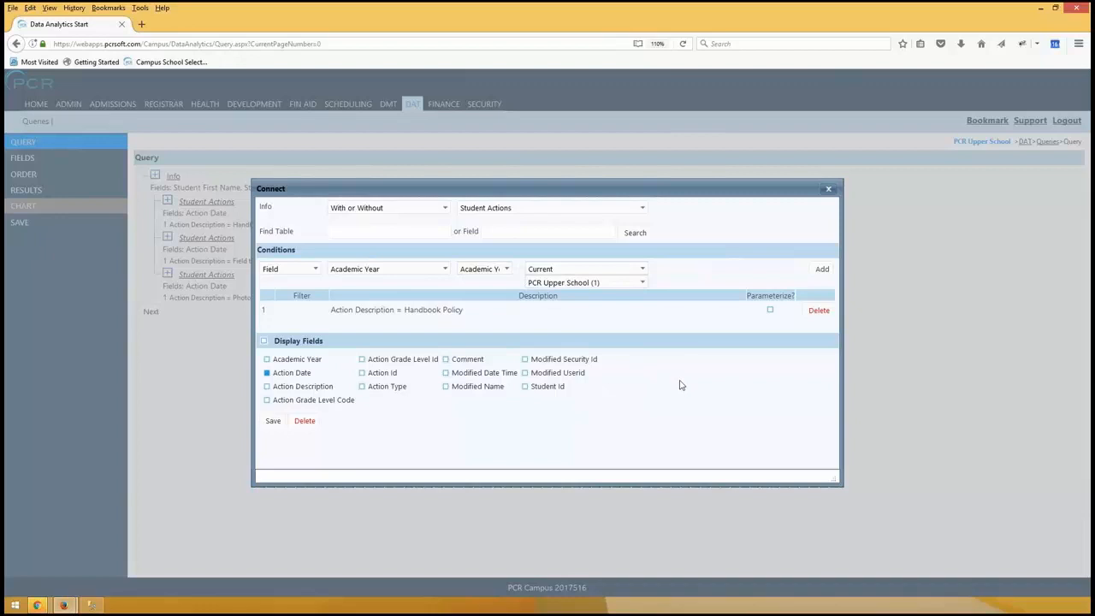
pyautogui.click(828, 188)
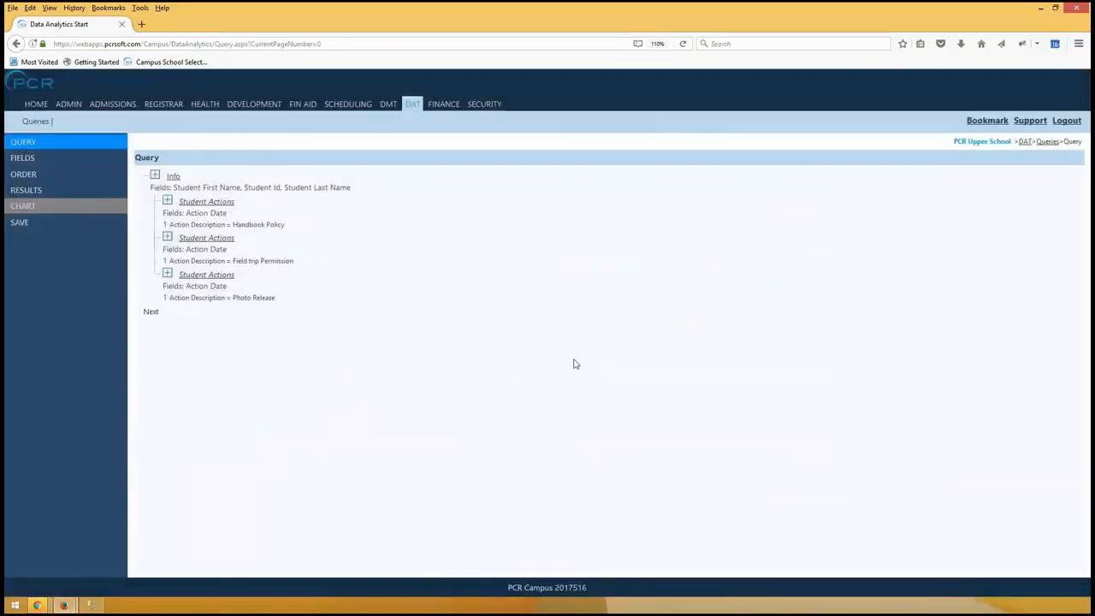
# - Display the query results once more and return to the query definition
pyautogui.click(36, 191)
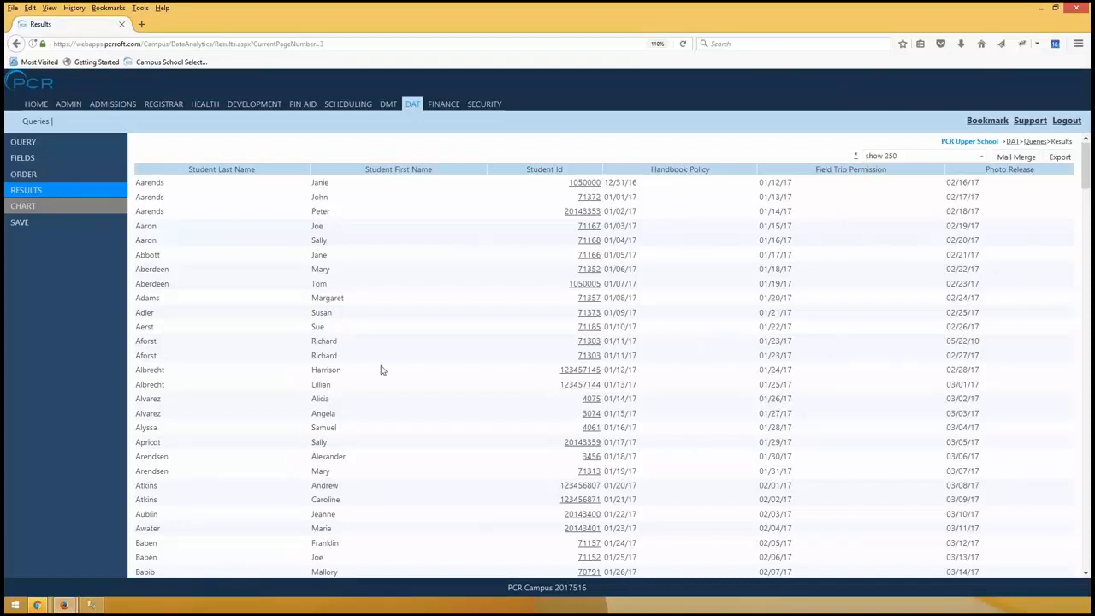
pyautogui.click(51, 144)
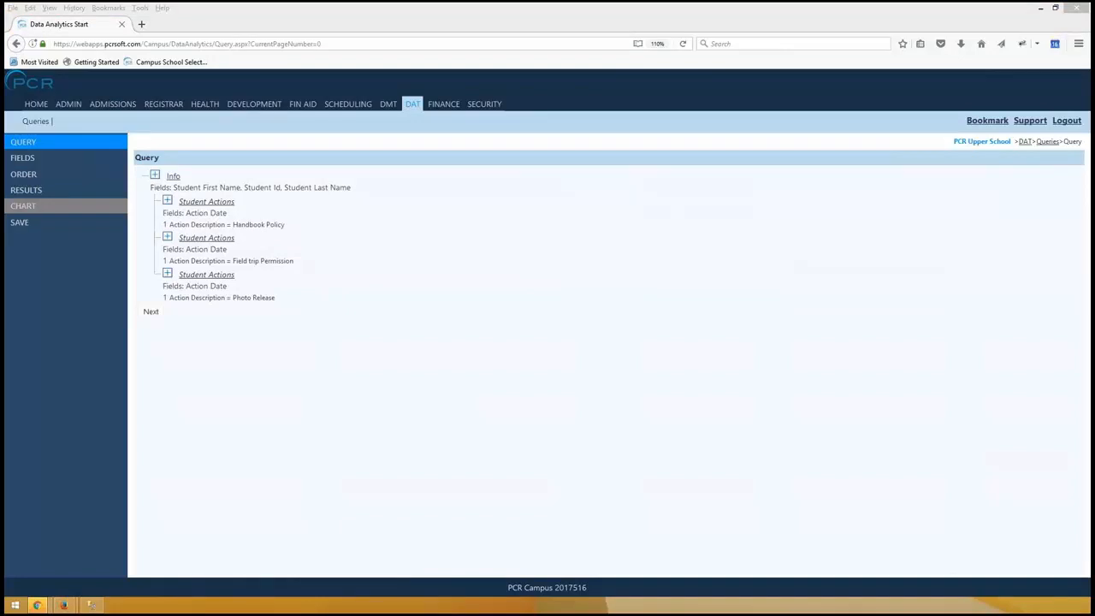
# - Start a new query based on the Inquiries table from the Admissions category
pyautogui.click(412, 112)
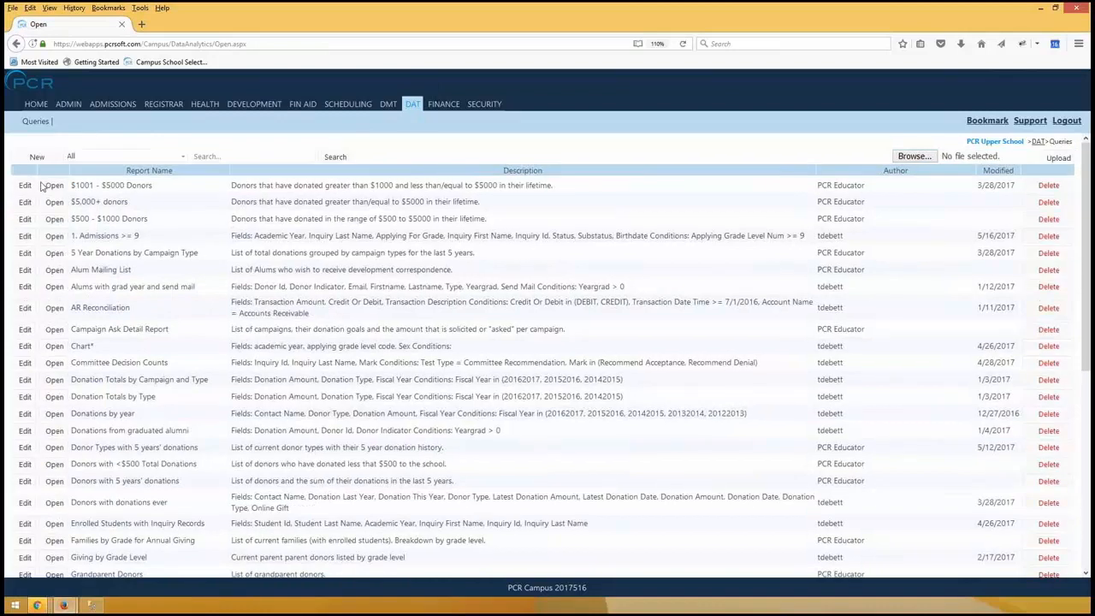
pyautogui.click(38, 157)
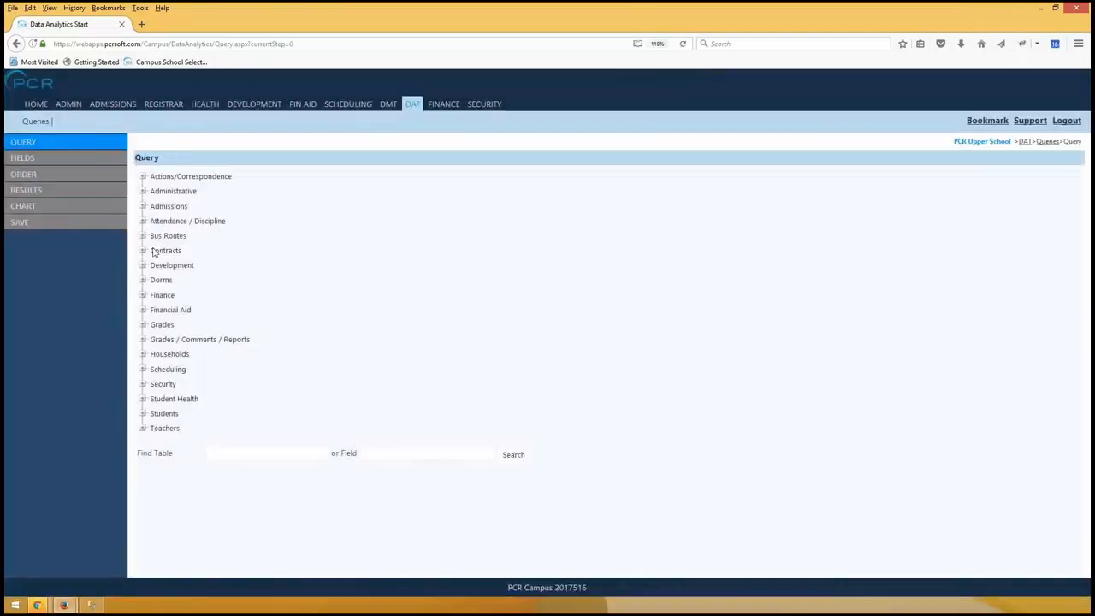
pyautogui.click(142, 206)
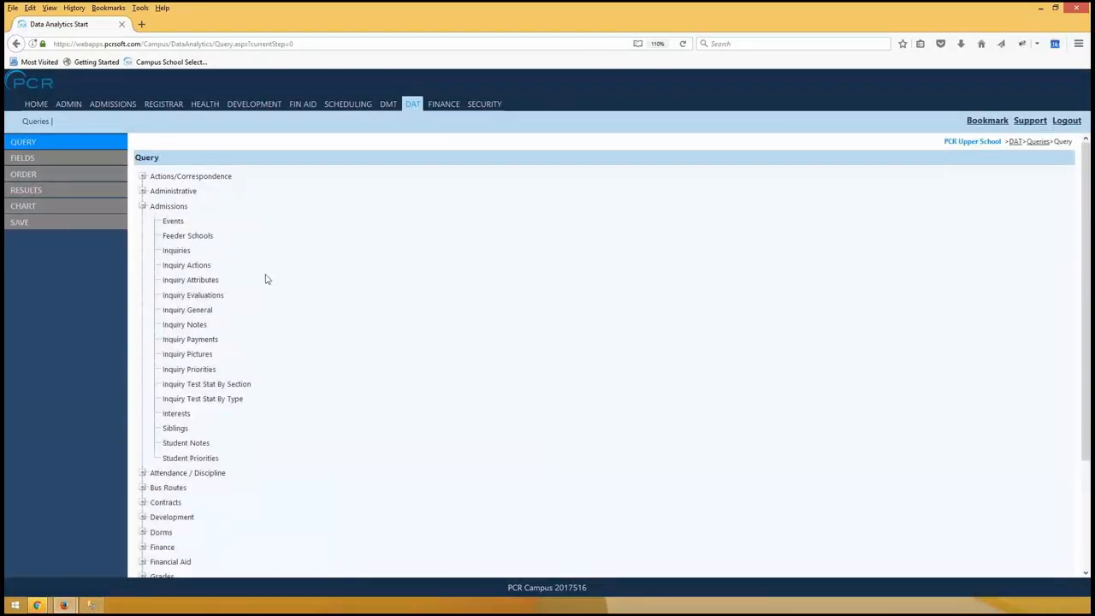
pyautogui.click(176, 251)
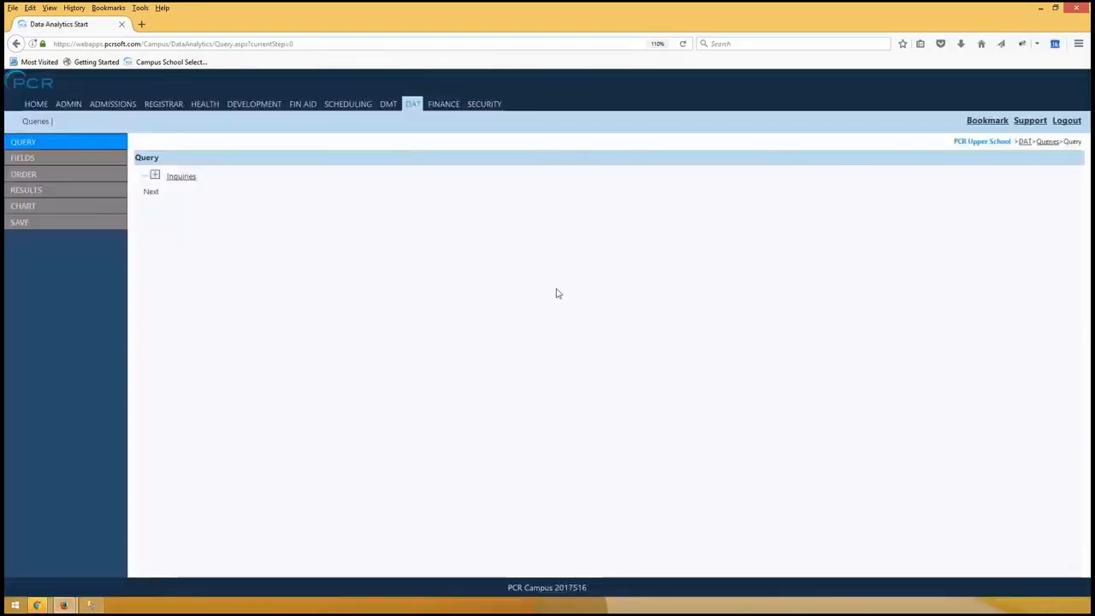
# - Select Academic Year and Inquiry Id as display fields for the Inquiries connection
pyautogui.scroll(-1, 402, 346)
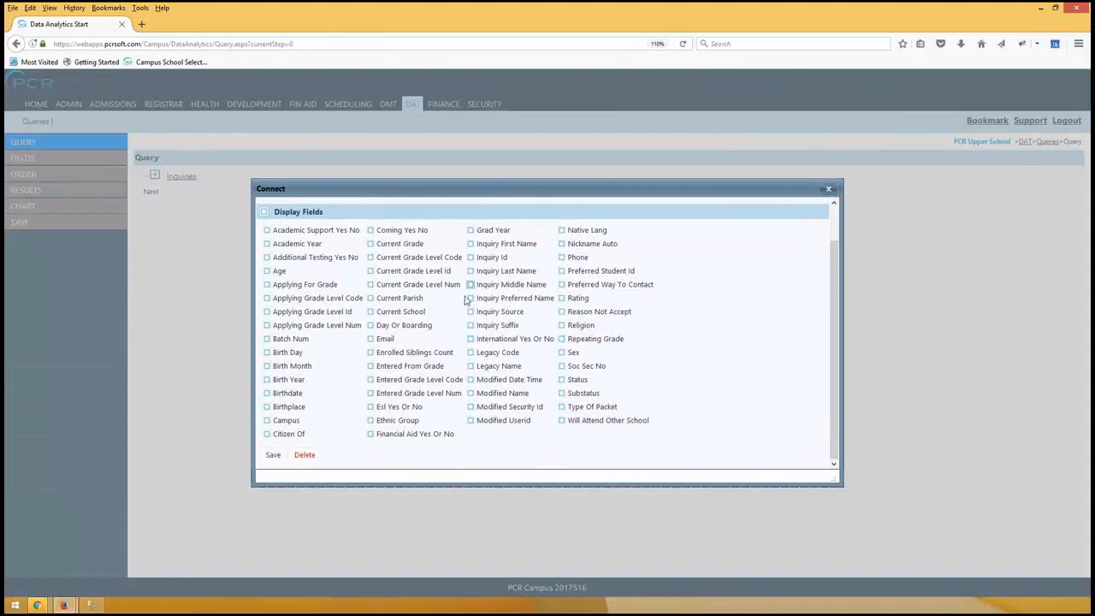
pyautogui.click(484, 261)
pyautogui.click(267, 244)
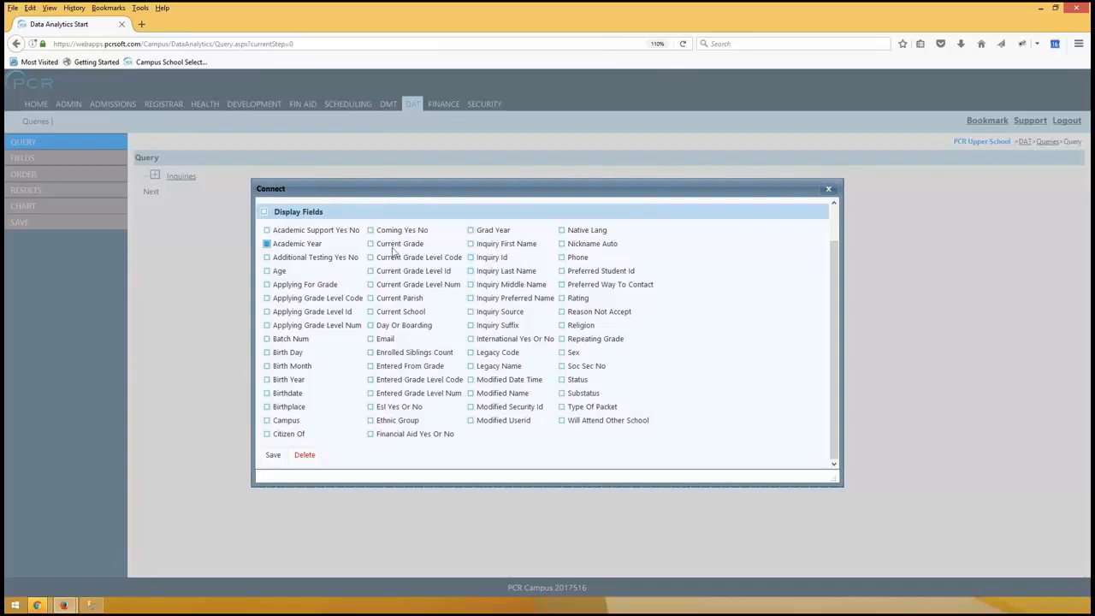
pyautogui.click(471, 257)
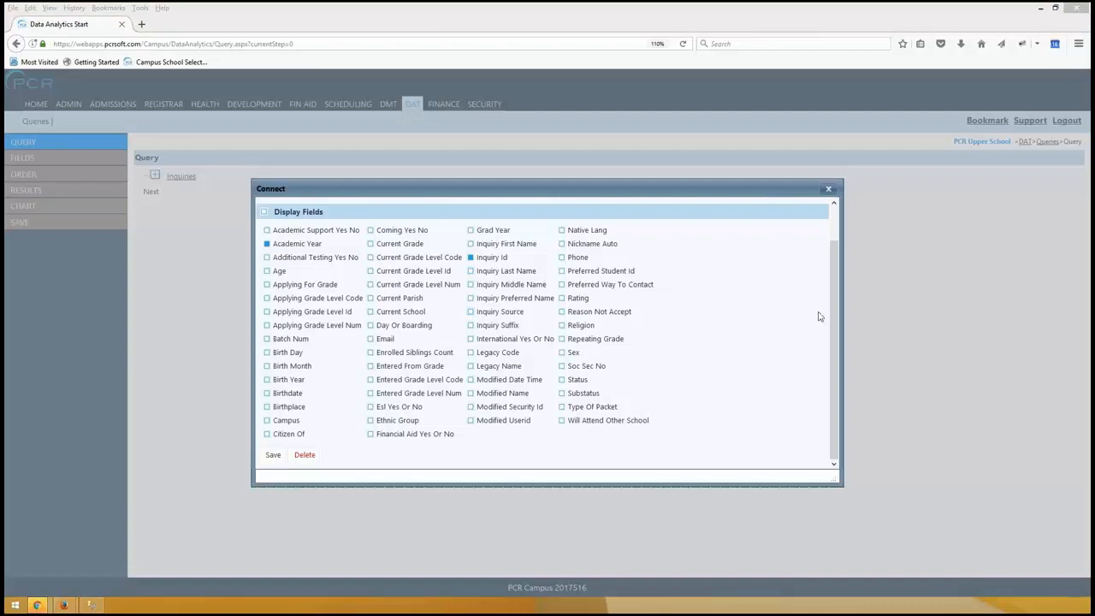
# - Choose Academic Year as the condition field for the Inquiries connection
pyautogui.click(832, 273)
pyautogui.moveTo(832, 274); pyautogui.dragTo(830, 251)
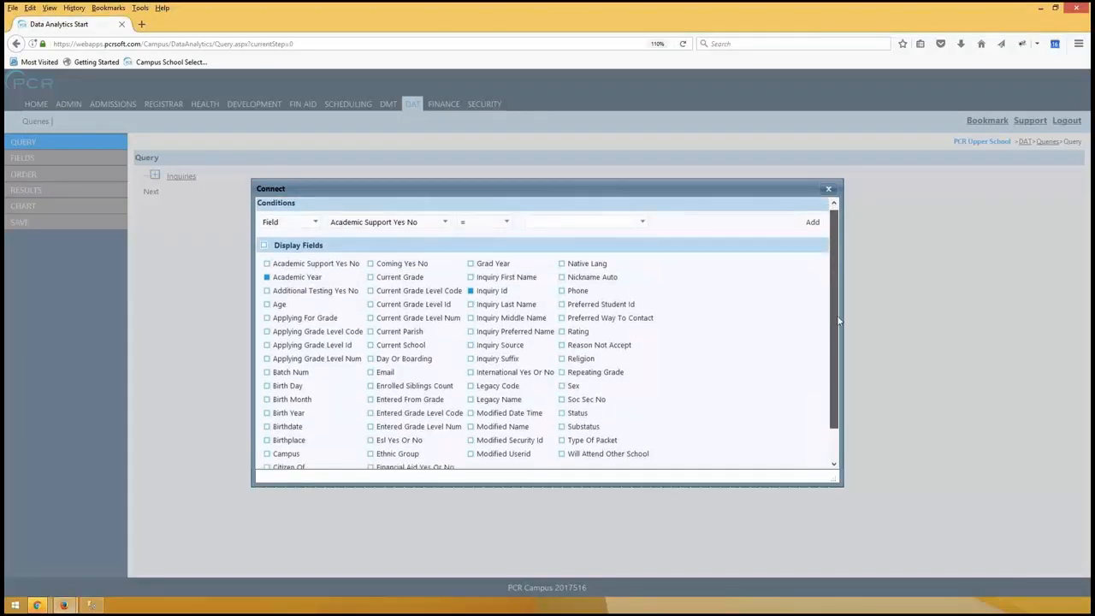
pyautogui.scroll(-1, 830, 252)
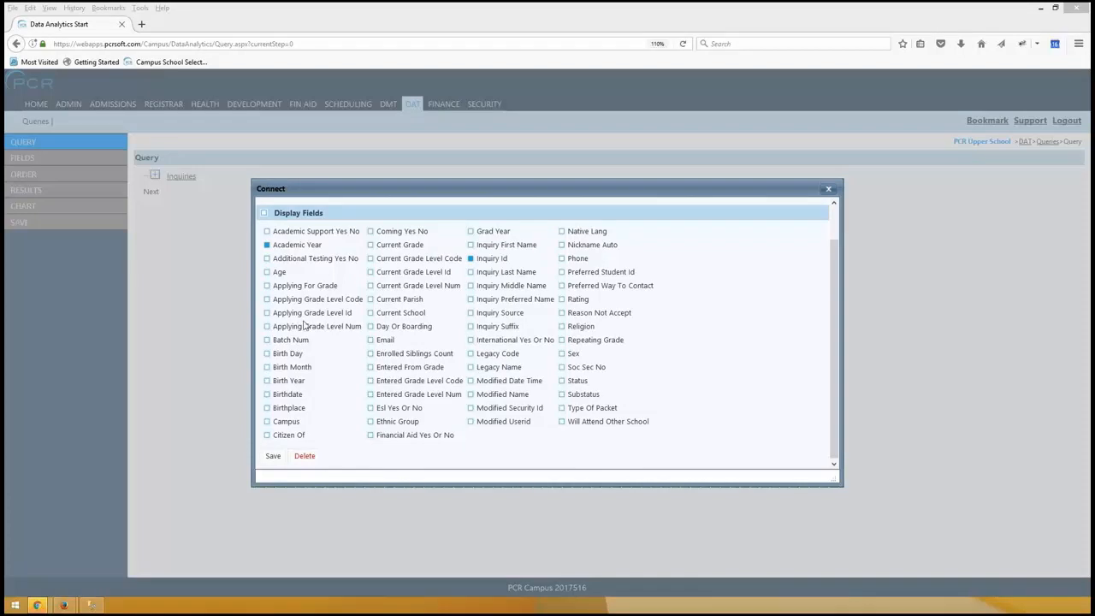
pyautogui.scroll(1, 722, 374)
pyautogui.scroll(1, 721, 374)
pyautogui.scroll(-2, 717, 374)
pyautogui.scroll(2, 655, 349)
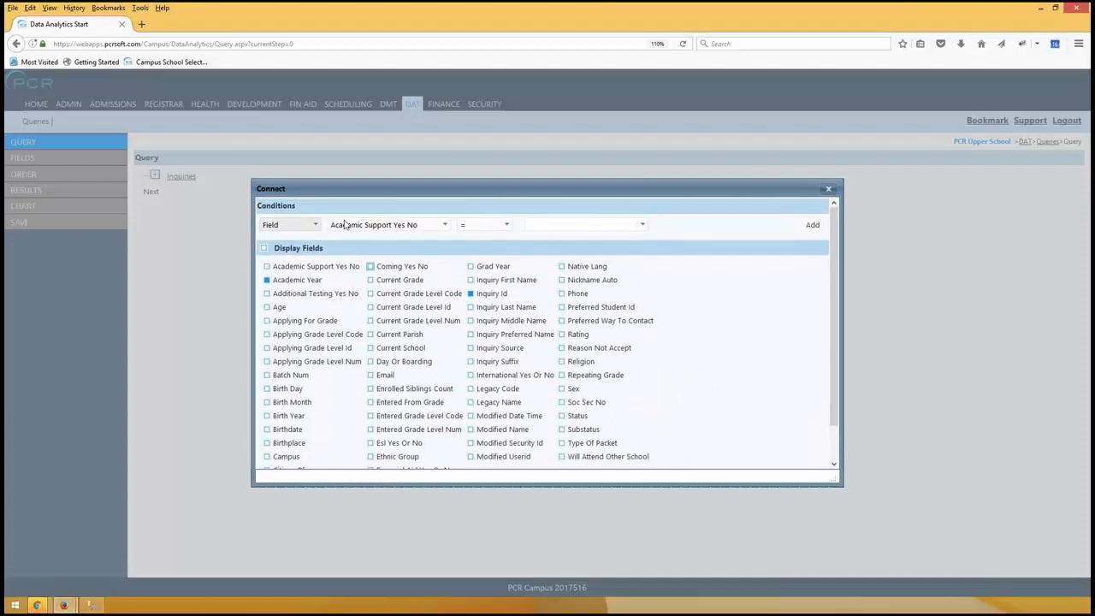
pyautogui.click(407, 224)
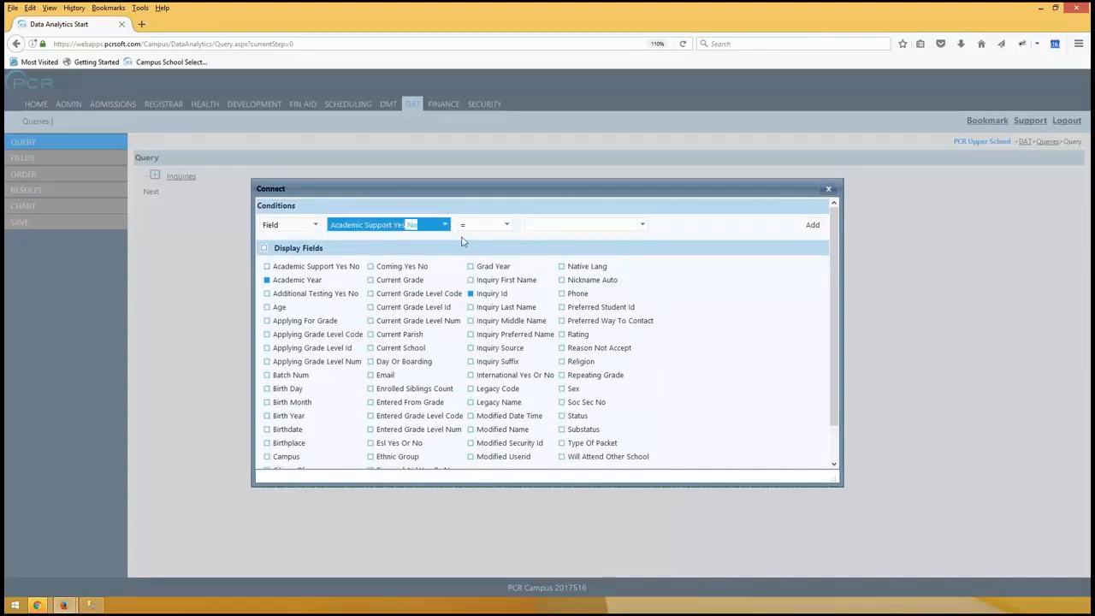
pyautogui.click(416, 226)
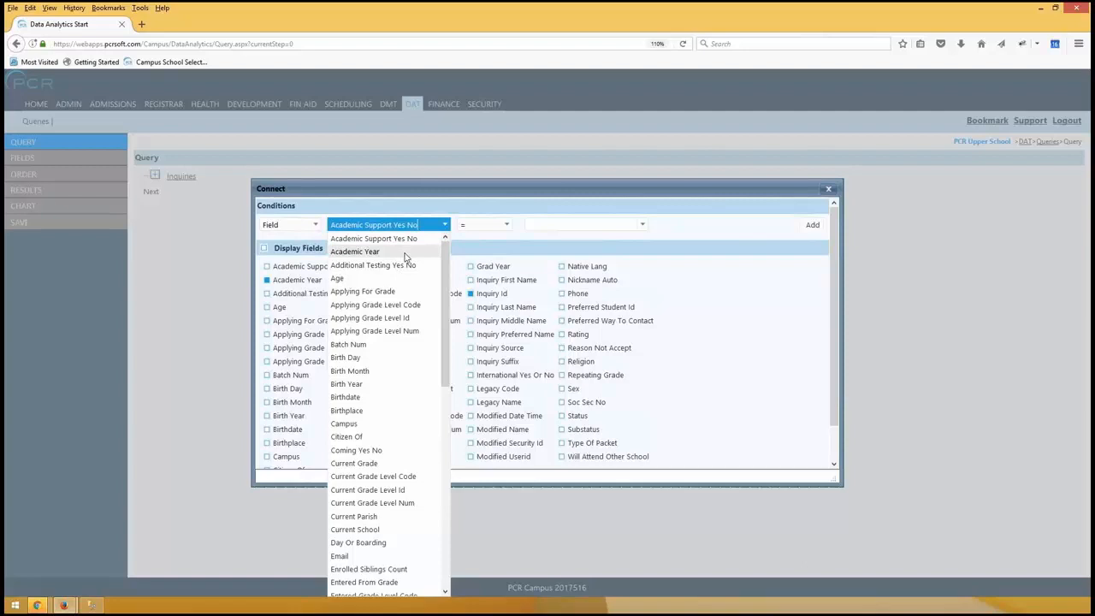
pyautogui.click(405, 252)
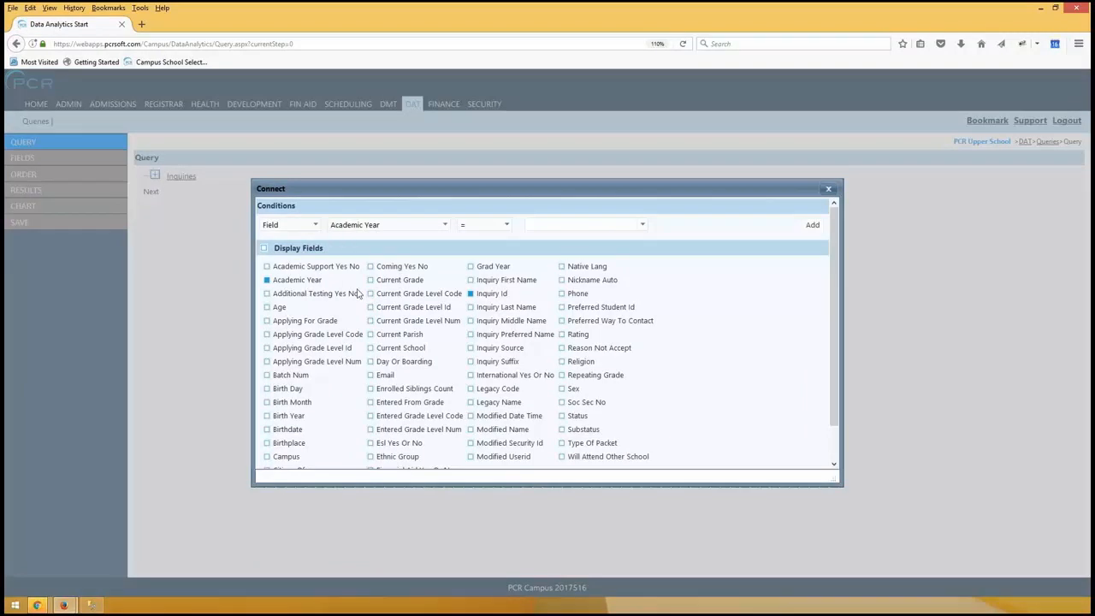
# - Add Inquiry First Name and Inquiry Last Name to the display fields, save the connection and show the query results
pyautogui.click(488, 310)
pyautogui.click(494, 283)
pyautogui.scroll(-2, 338, 357)
pyautogui.click(269, 454)
pyautogui.click(49, 193)
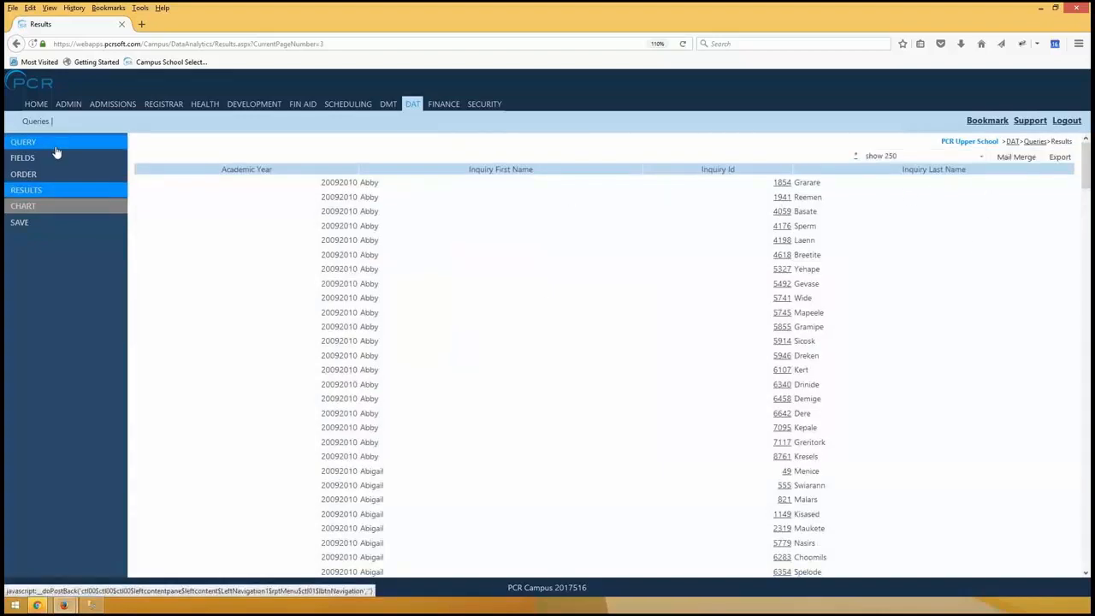
# - Order the columns as Inquiry Last Name, Inquiry First Name, Academic Year, Inquiry Id and look through the rerun results
pyautogui.click(43, 174)
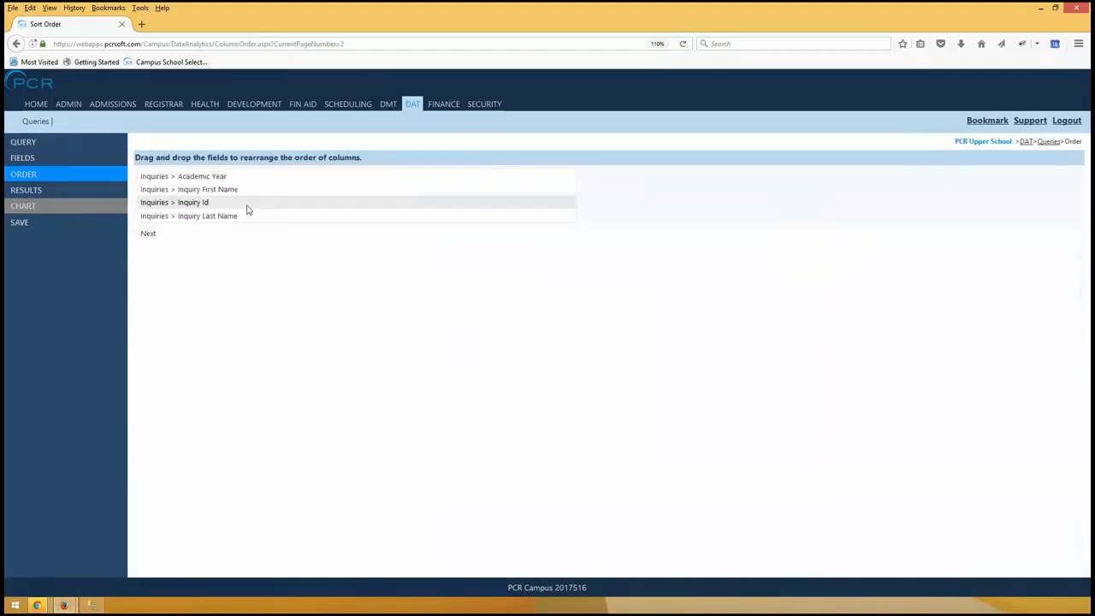
pyautogui.moveTo(237, 215); pyautogui.dragTo(230, 188)
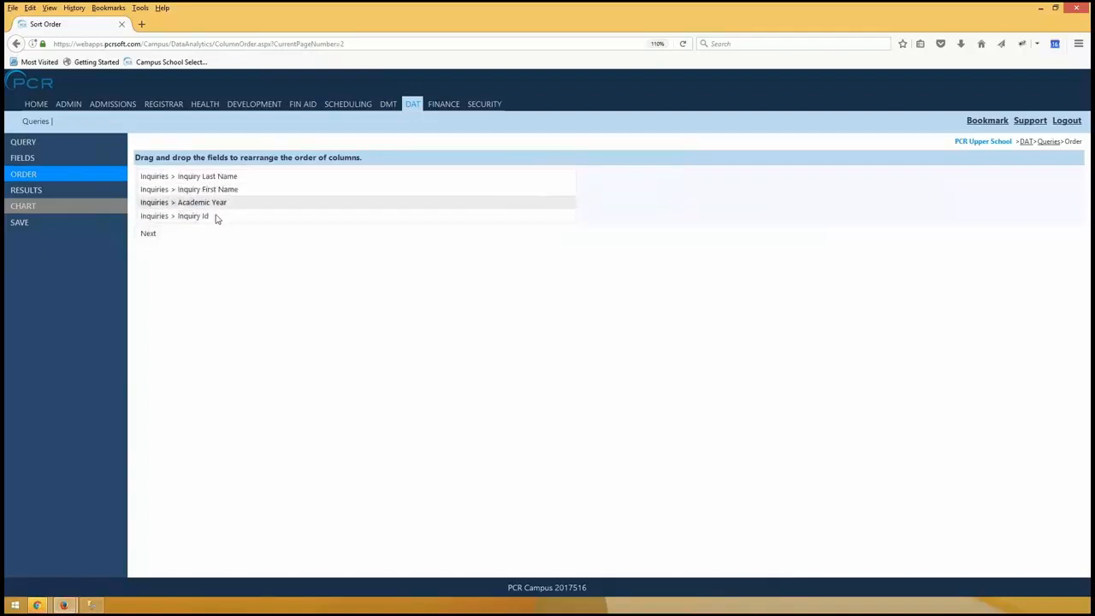
pyautogui.click(51, 190)
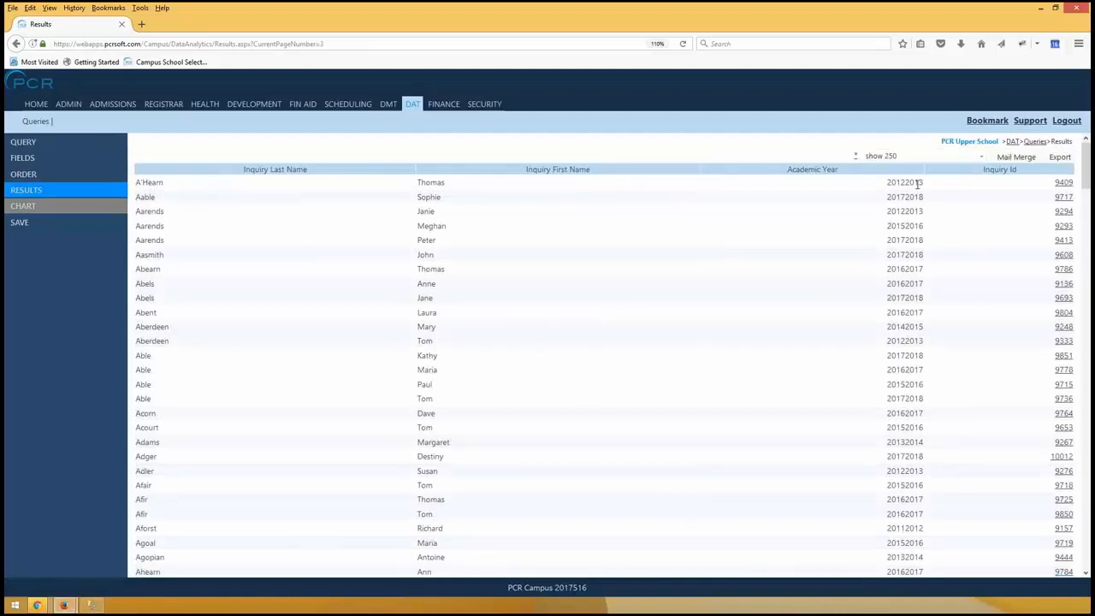
pyautogui.scroll(-20, 647, 351)
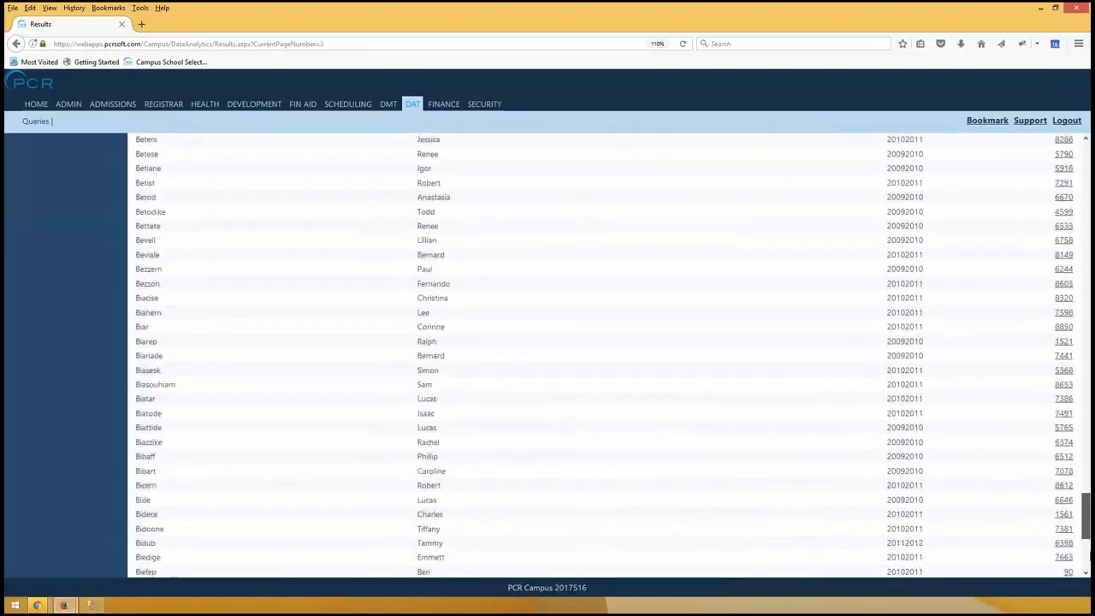
pyautogui.scroll(20, 724, 286)
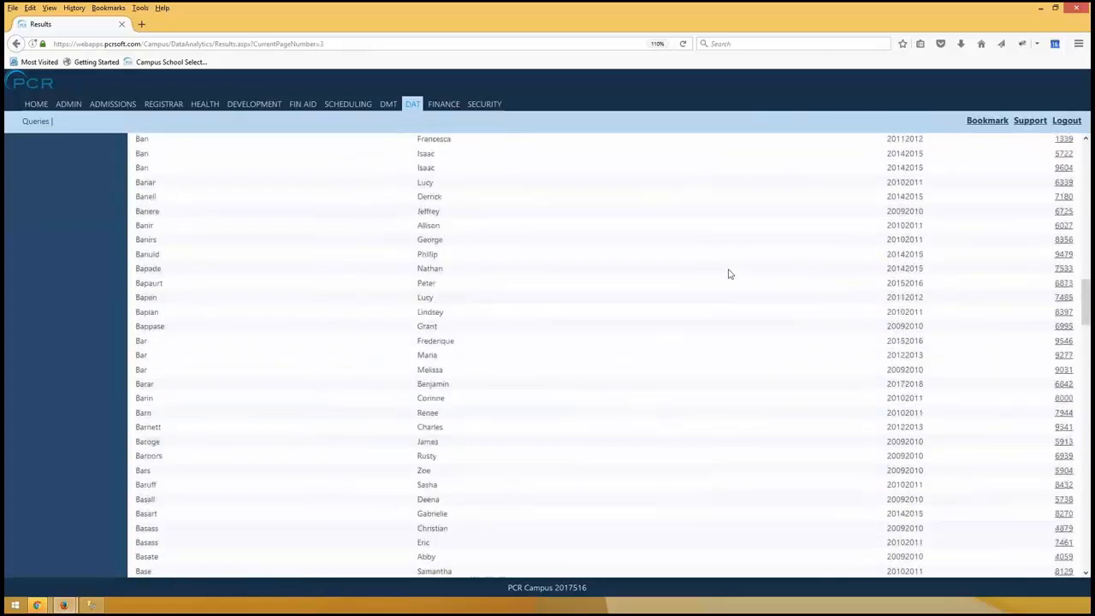
# - Add a multi select Academic Year condition on Inquiries for 20152016, 20162017, 20172018 and 20182019
pyautogui.click(69, 143)
pyautogui.click(181, 179)
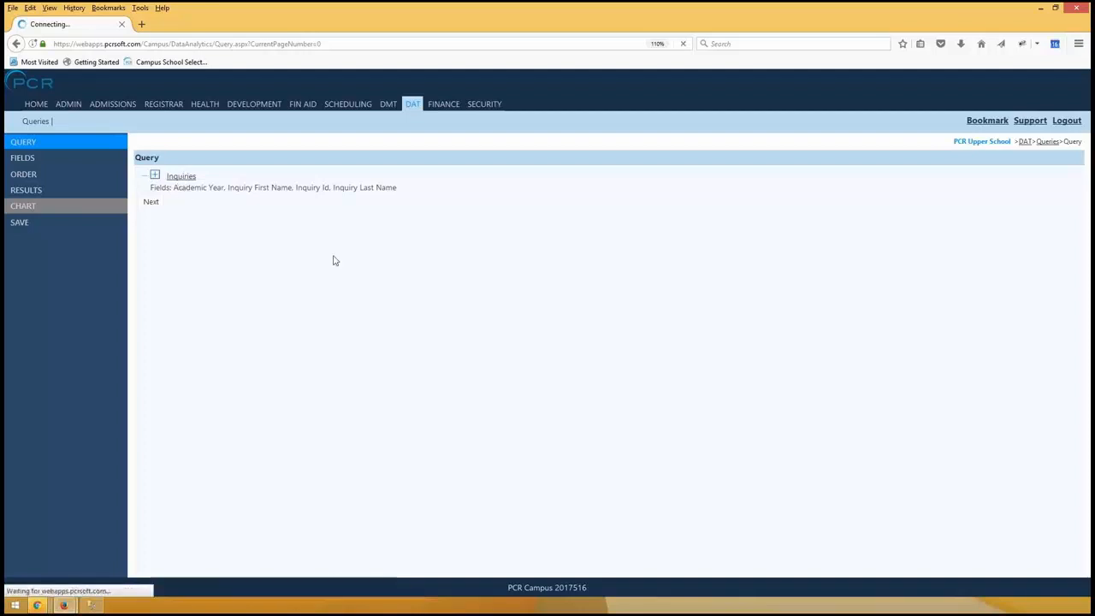
pyautogui.click(374, 225)
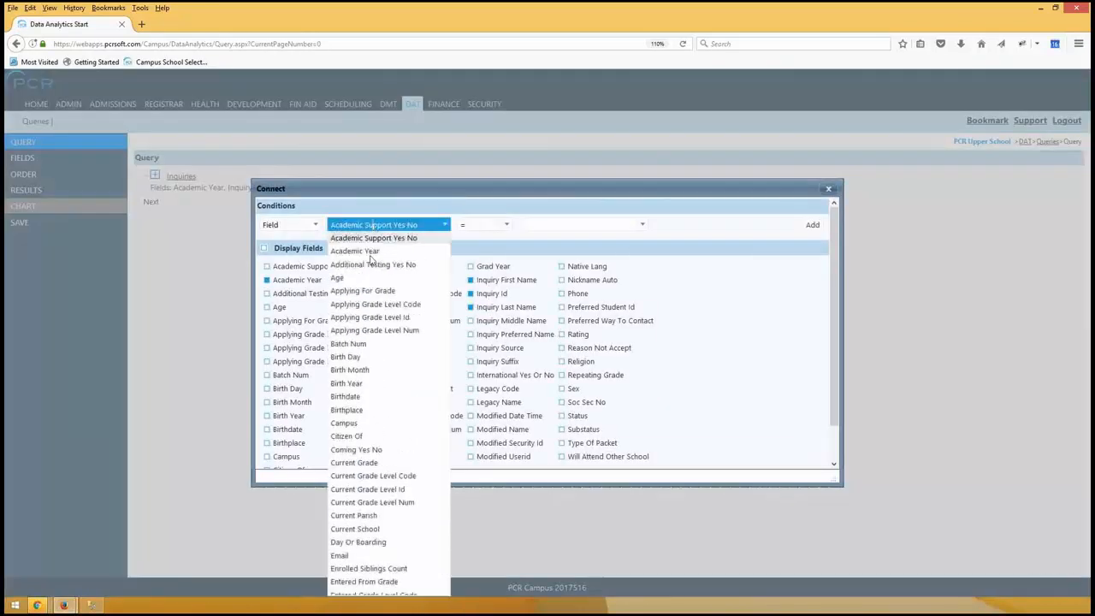
pyautogui.click(376, 253)
pyautogui.click(493, 226)
pyautogui.click(473, 318)
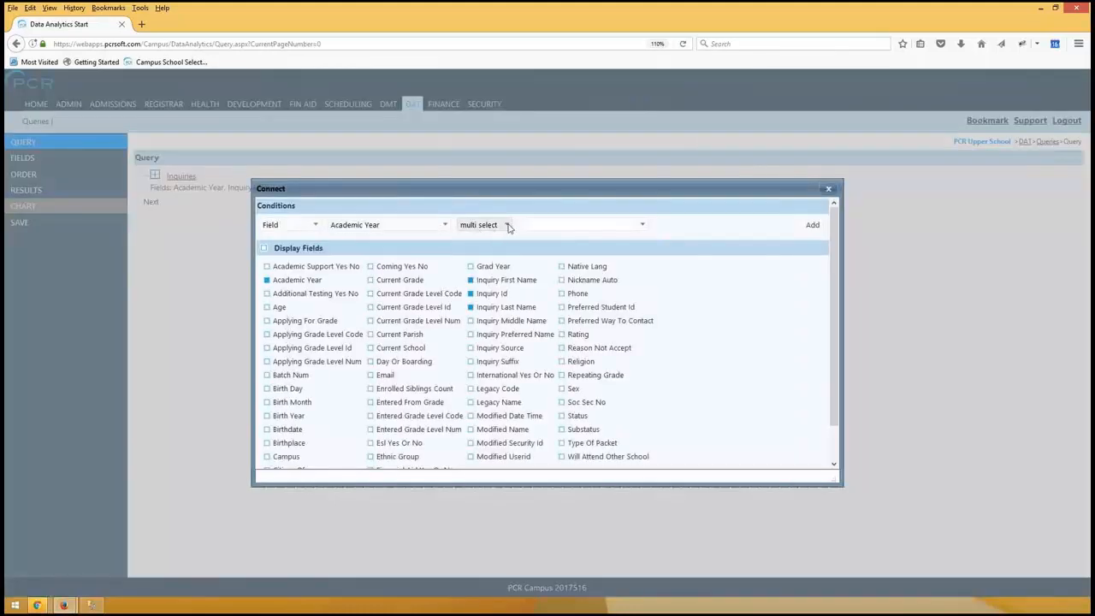
pyautogui.click(536, 224)
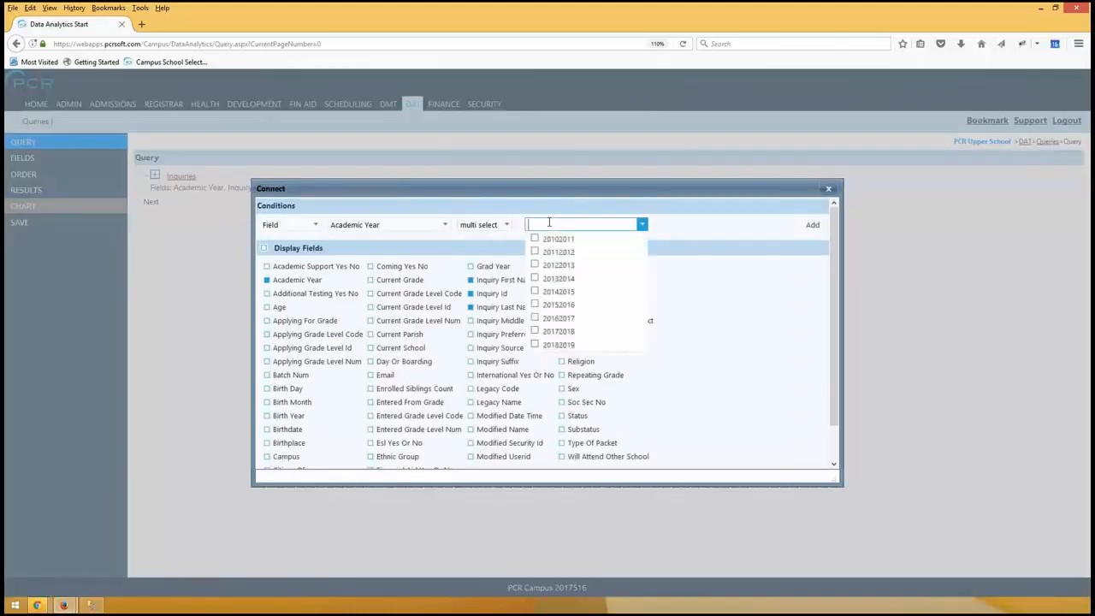
pyautogui.click(535, 354)
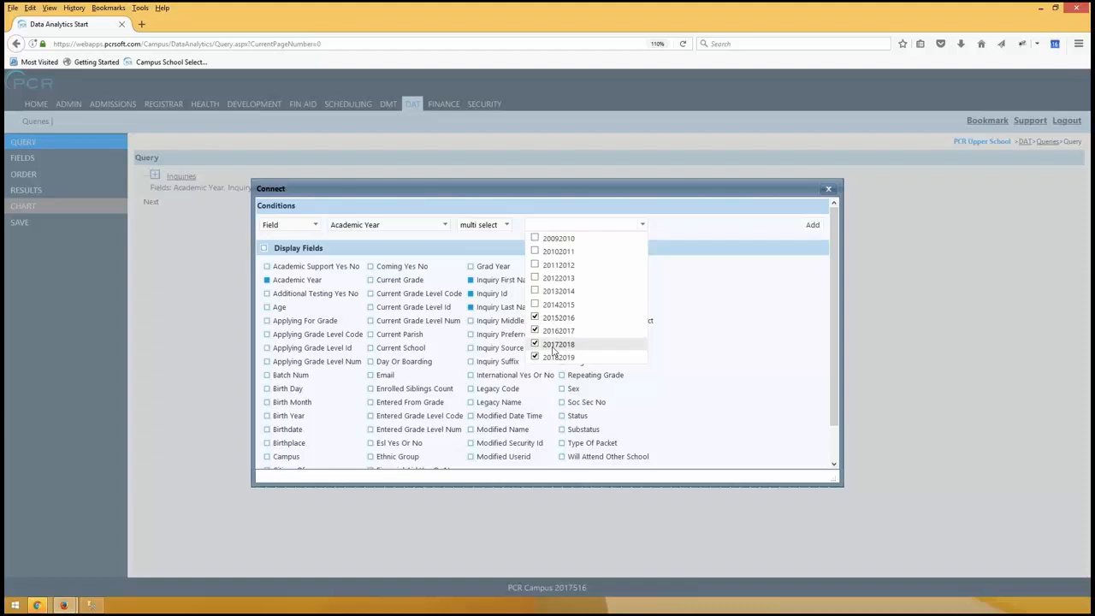
pyautogui.click(813, 225)
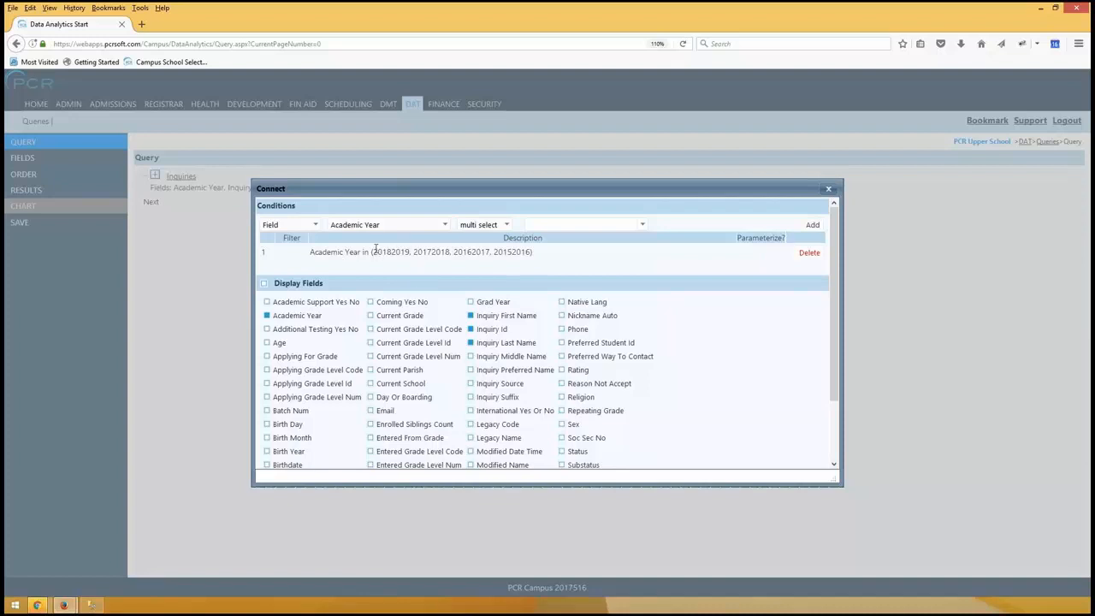
# - Save the Inquiries connection with its year condition, check the filtered results and return to the query definition
pyautogui.moveTo(487, 250); pyautogui.dragTo(382, 252)
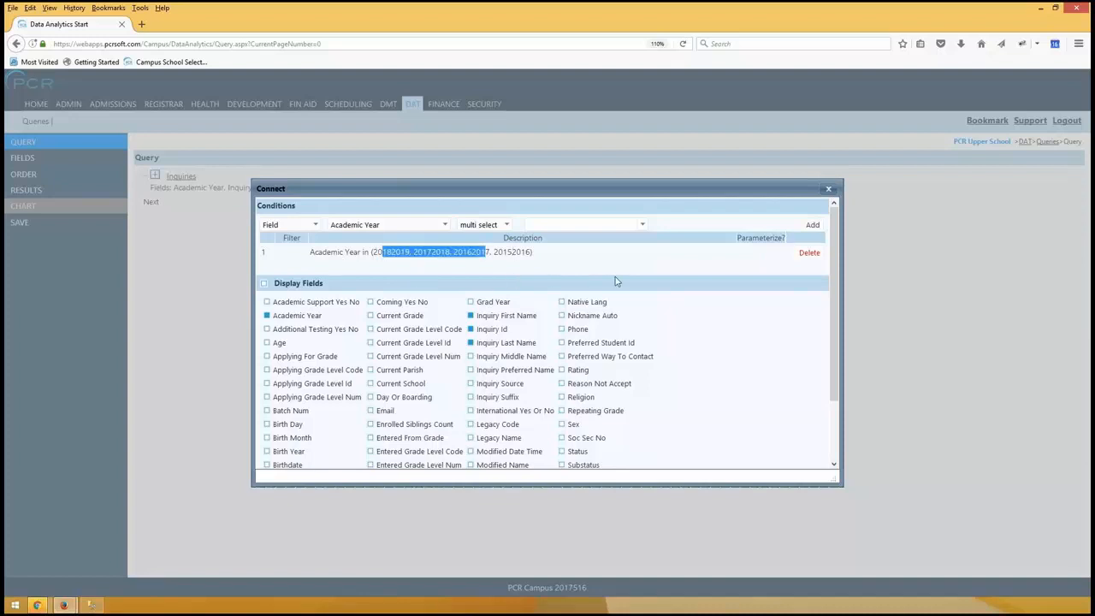
pyautogui.scroll(-2, 660, 311)
pyautogui.click(272, 455)
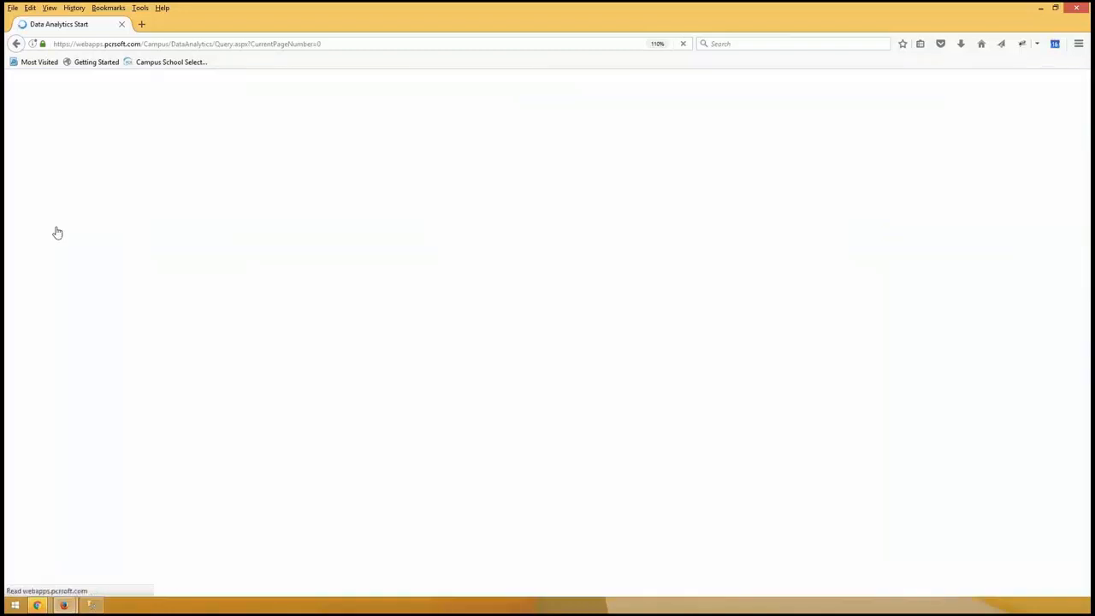
pyautogui.click(50, 192)
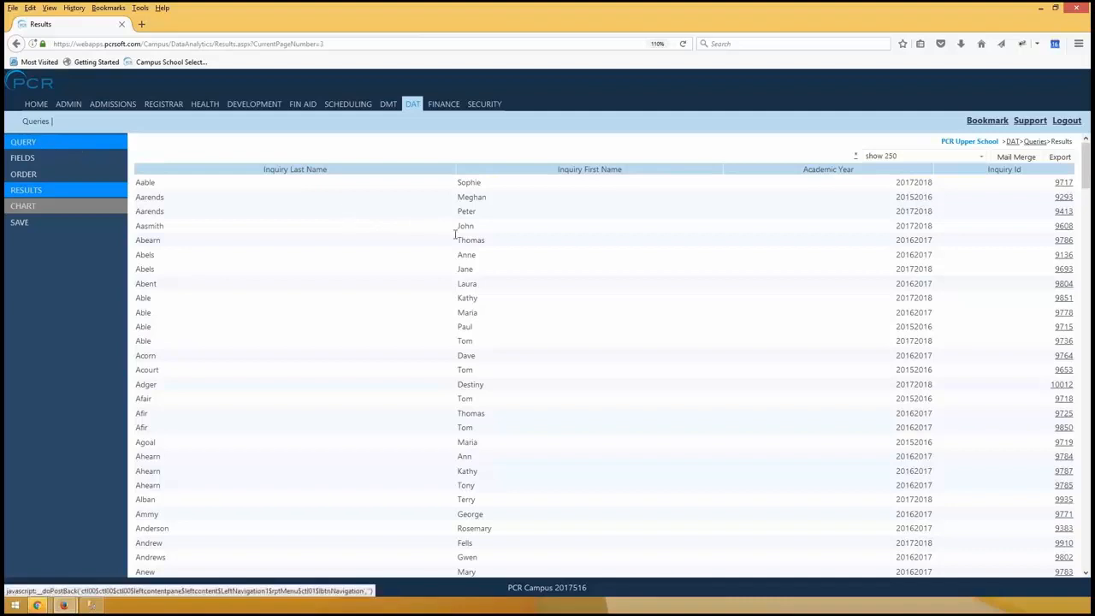
pyautogui.click(114, 152)
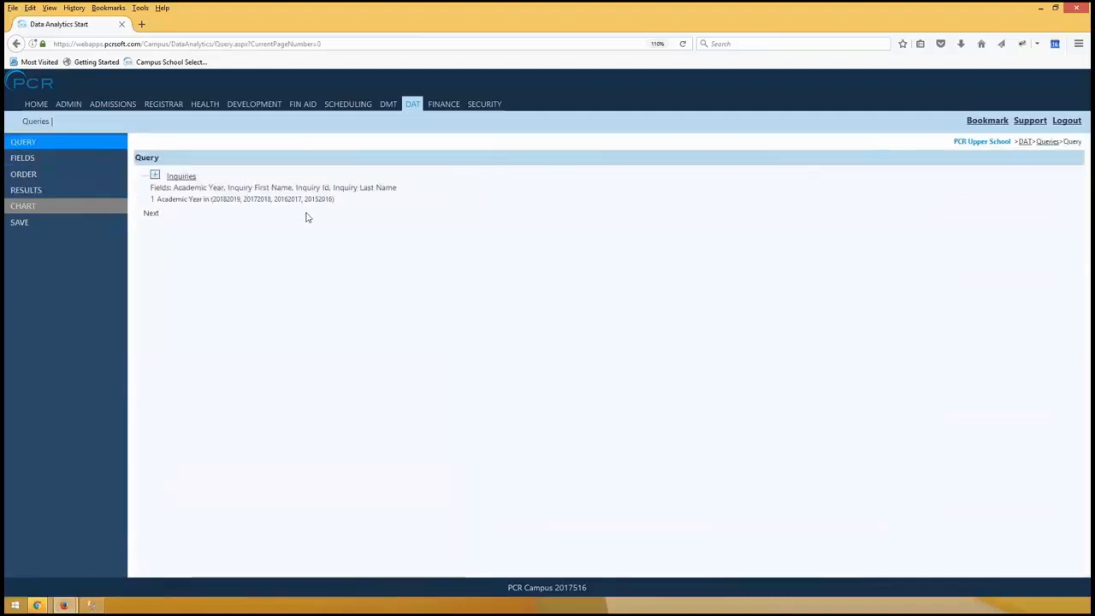
# - Remove Inquiry First Name and Inquiry Last Name from the Inquiries display fields and save the connection
pyautogui.click(190, 176)
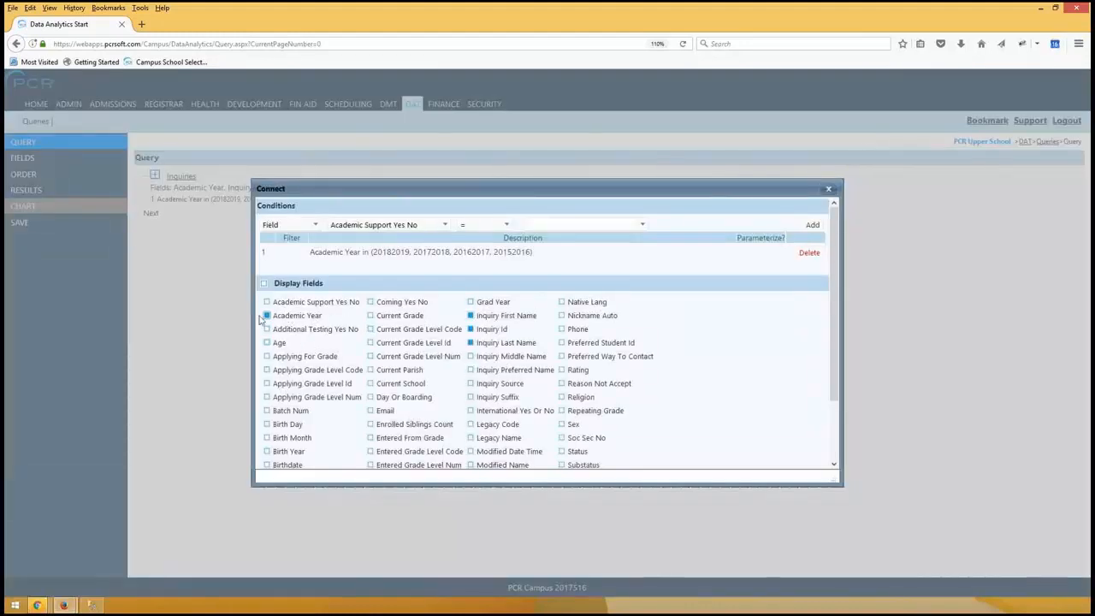
pyautogui.click(470, 316)
pyautogui.click(473, 342)
pyautogui.scroll(-2, 445, 373)
pyautogui.click(272, 455)
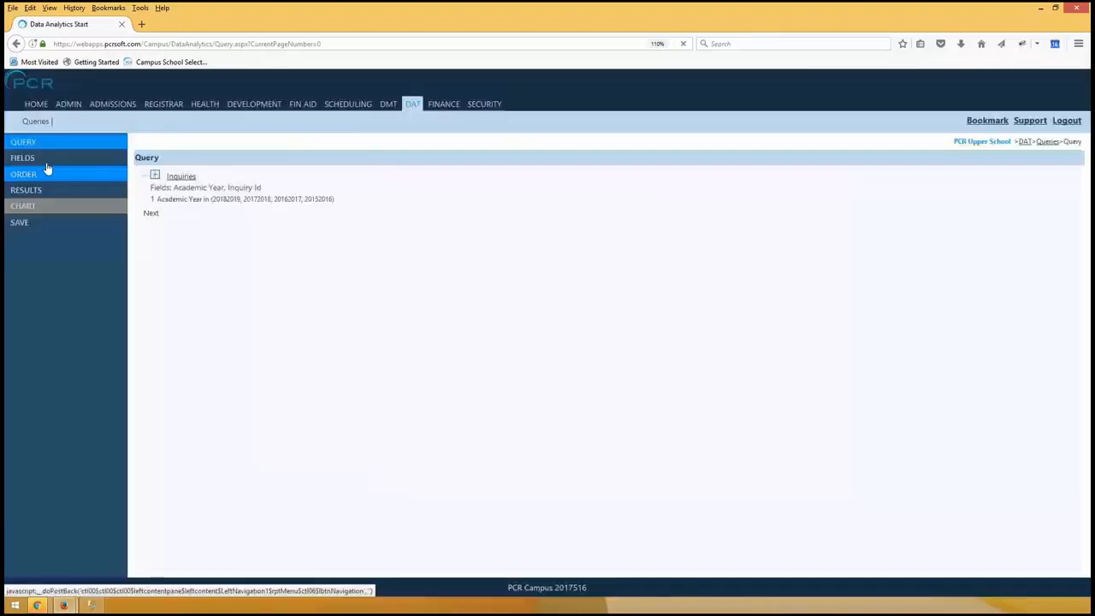
# - Set the Academic Year field's pivot aggregate to Count (Inquiry Id) and save the field settings
pyautogui.click(39, 162)
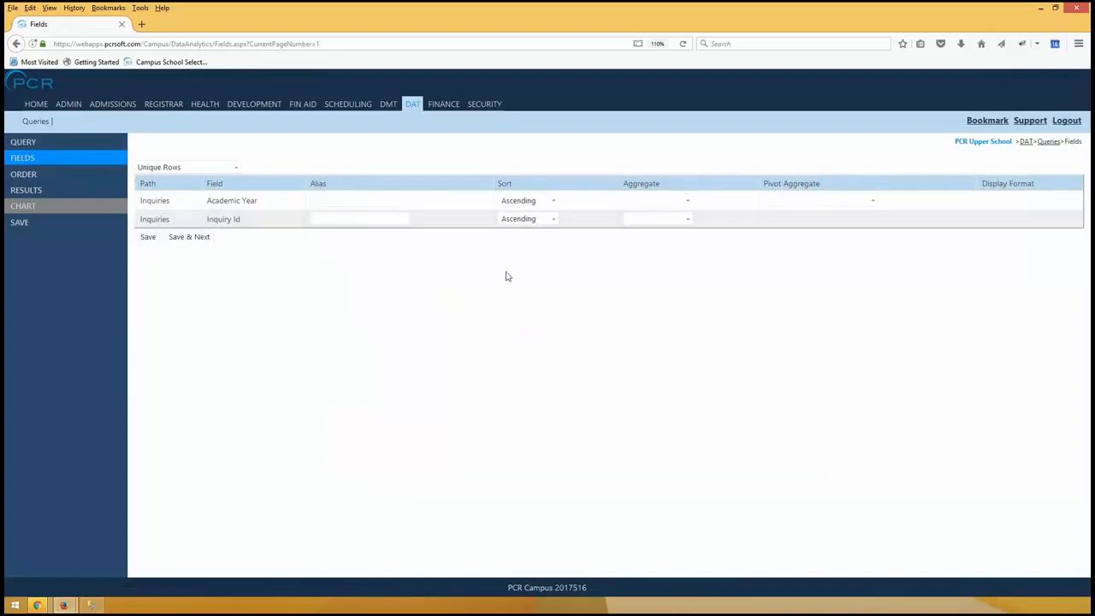
pyautogui.click(826, 200)
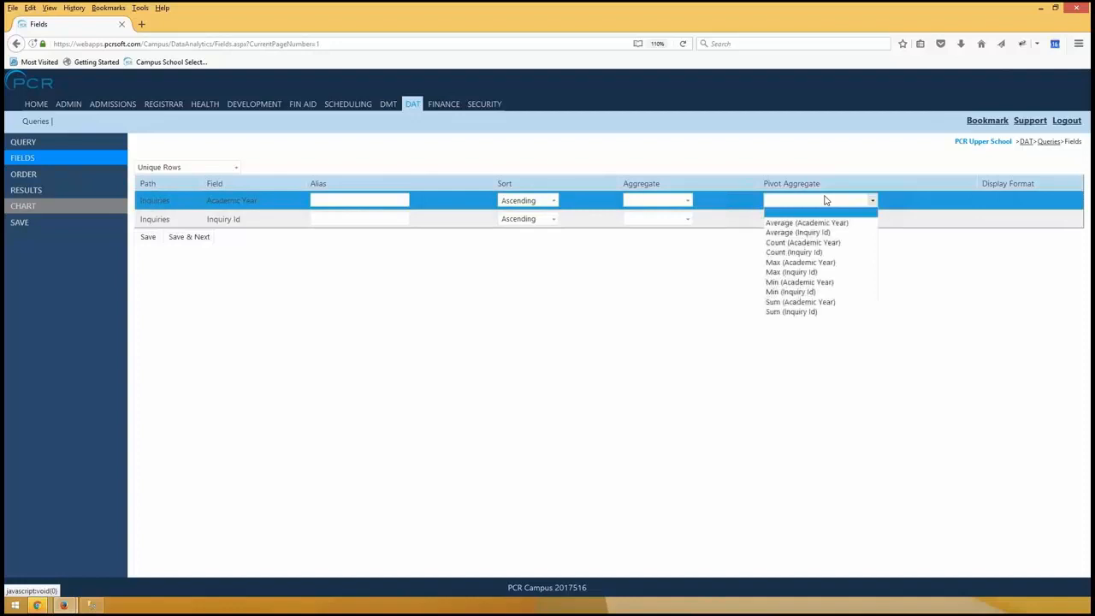
pyautogui.click(788, 253)
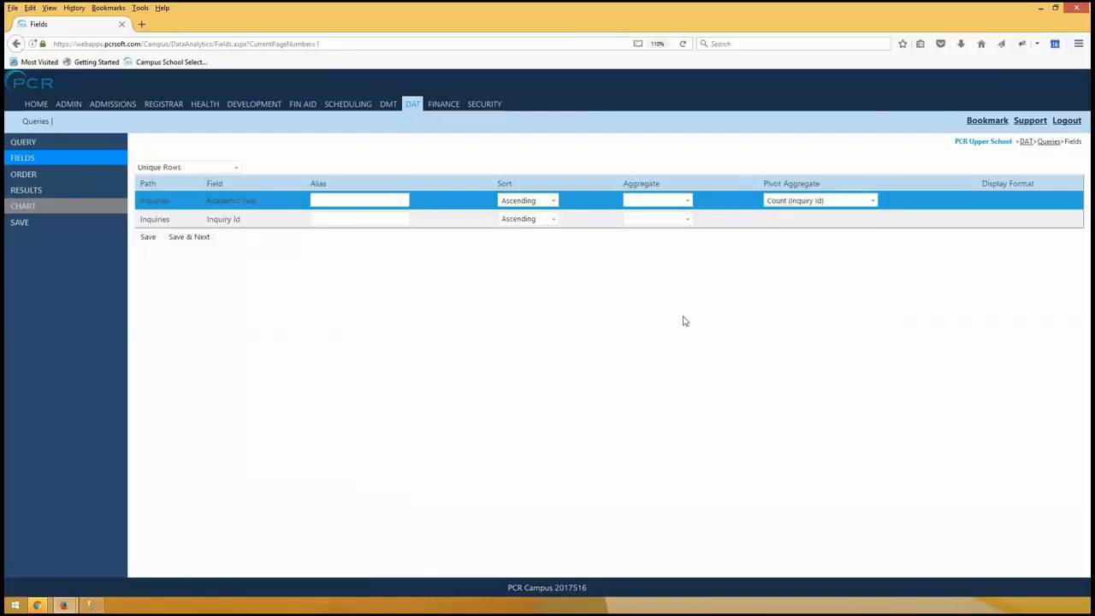
pyautogui.click(148, 238)
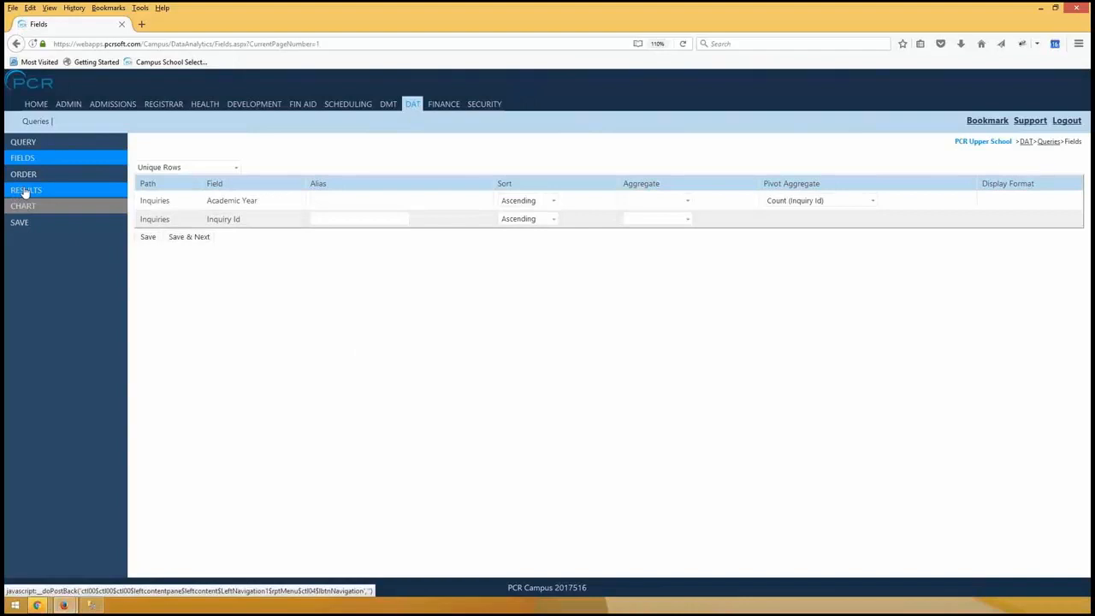
# - Run the query and examine the inquiry count returned for each academic year
pyautogui.click(26, 191)
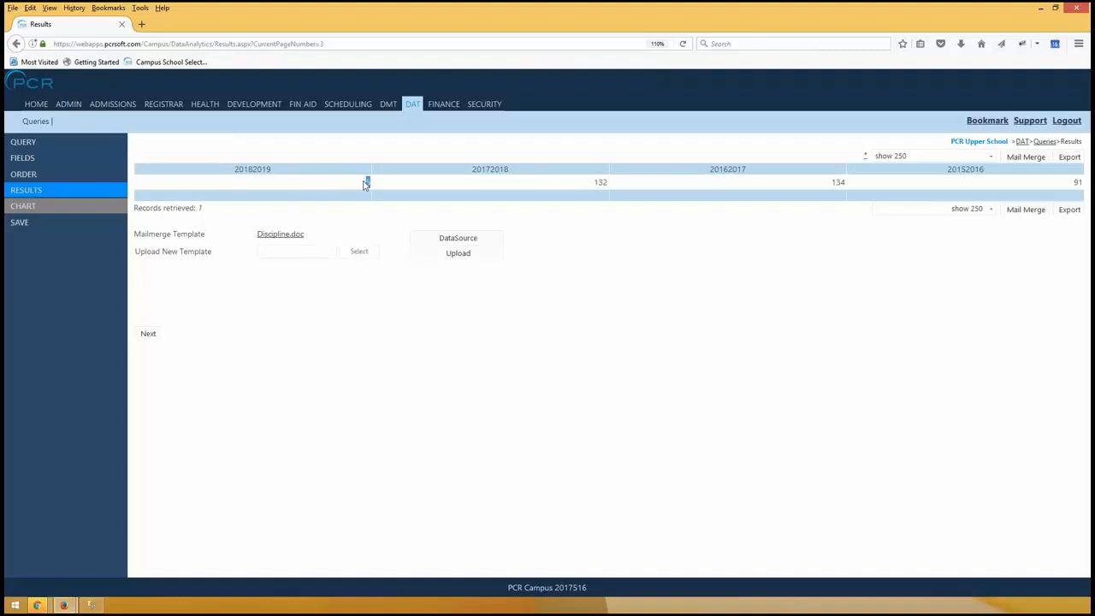
pyautogui.doubleClick(259, 170)
pyautogui.click(310, 178)
pyautogui.moveTo(603, 182); pyautogui.dragTo(524, 184)
pyautogui.doubleClick(485, 171)
pyautogui.click(563, 190)
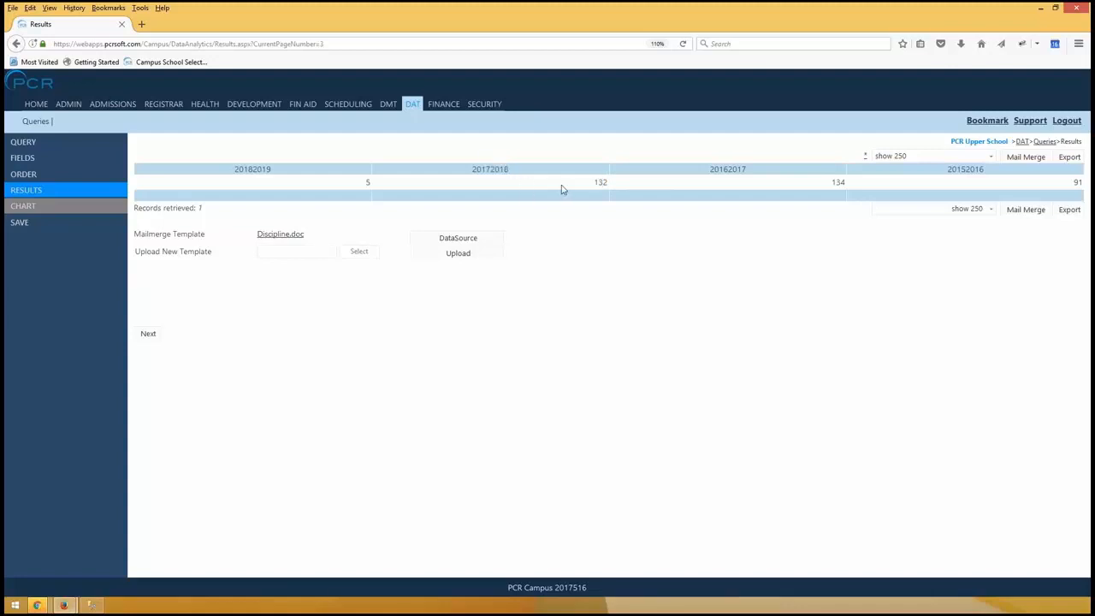
pyautogui.doubleClick(835, 182)
pyautogui.doubleClick(719, 171)
pyautogui.click(764, 190)
pyautogui.doubleClick(1077, 182)
pyautogui.moveTo(947, 171); pyautogui.dragTo(998, 173)
pyautogui.click(789, 256)
# - Name the query Webinar Totals Per Academic Year and assign it to the PCR DAT Webinar query group
pyautogui.click(30, 225)
pyautogui.click(240, 179)
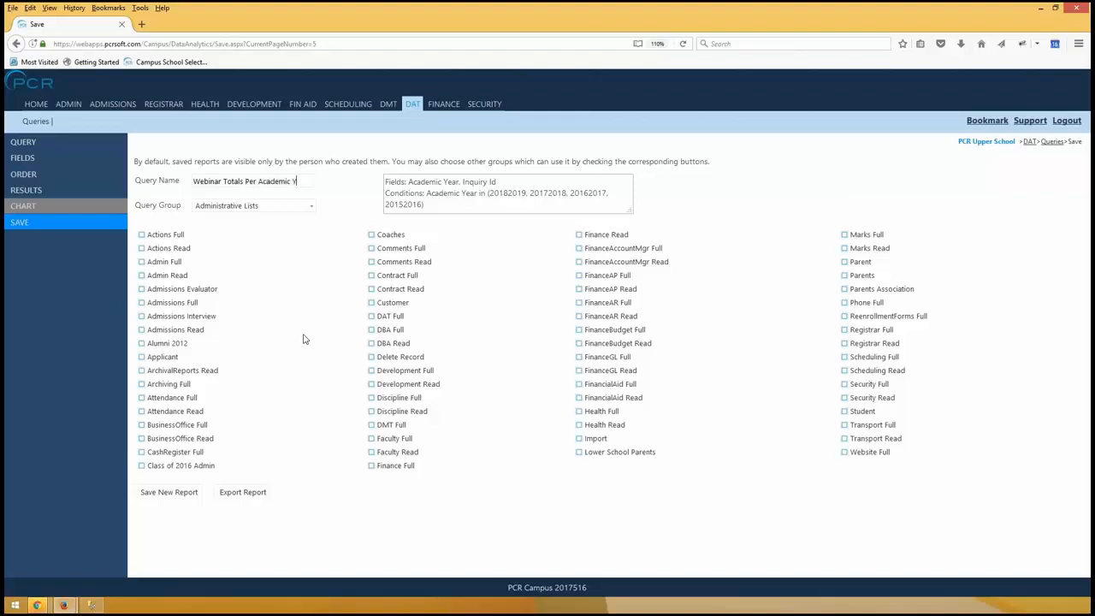
pyautogui.click(219, 206)
pyautogui.scroll(-3, 206, 342)
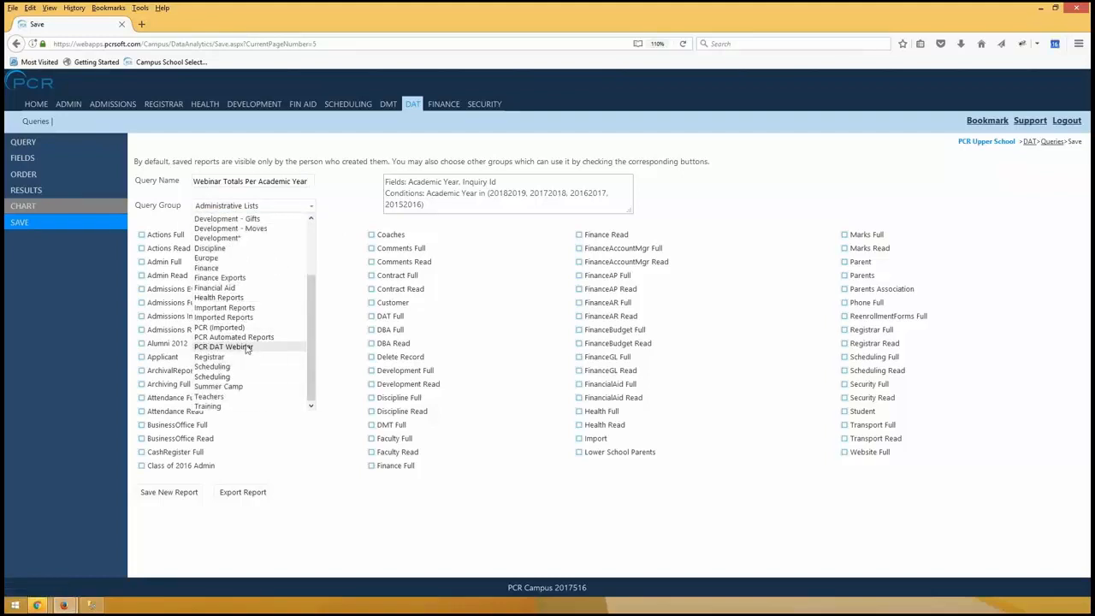
pyautogui.click(247, 347)
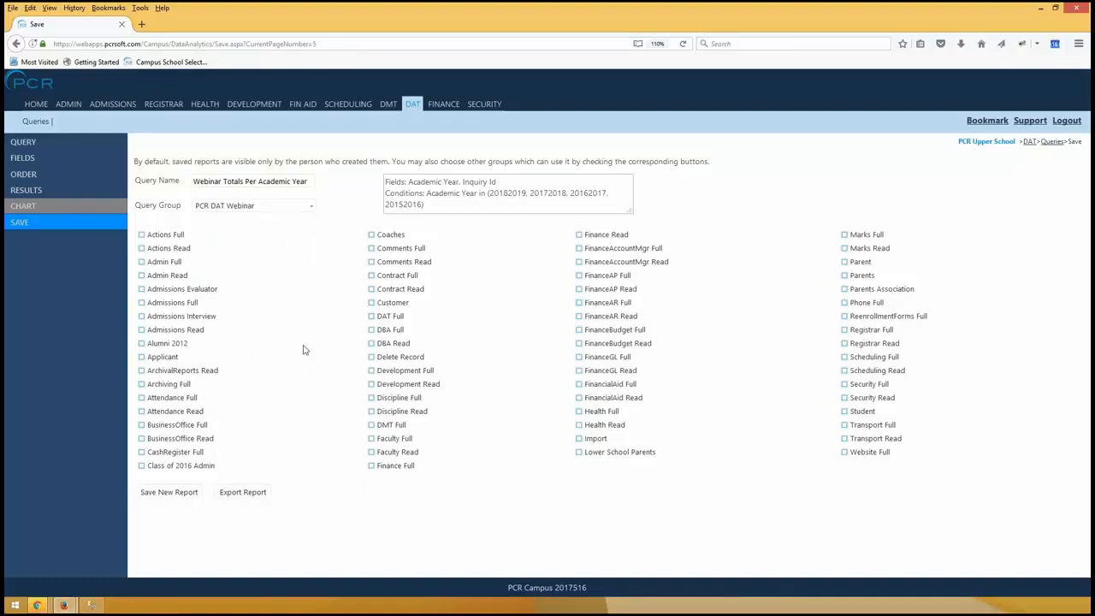
# - Share the query with Admissions Full and Admissions Read, review its description text and save it as a new report
pyautogui.click(142, 303)
pyautogui.click(159, 333)
pyautogui.moveTo(445, 203); pyautogui.dragTo(374, 171)
pyautogui.click(456, 202)
pyautogui.moveTo(456, 202); pyautogui.dragTo(361, 177)
pyautogui.click(442, 204)
pyautogui.moveTo(442, 203); pyautogui.dragTo(371, 175)
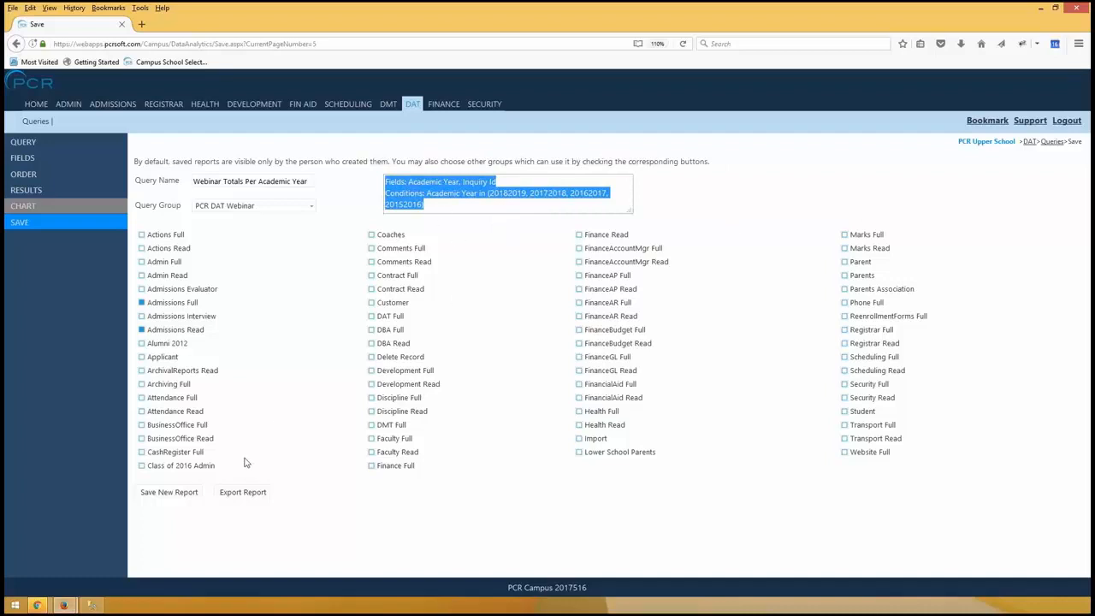
pyautogui.click(164, 490)
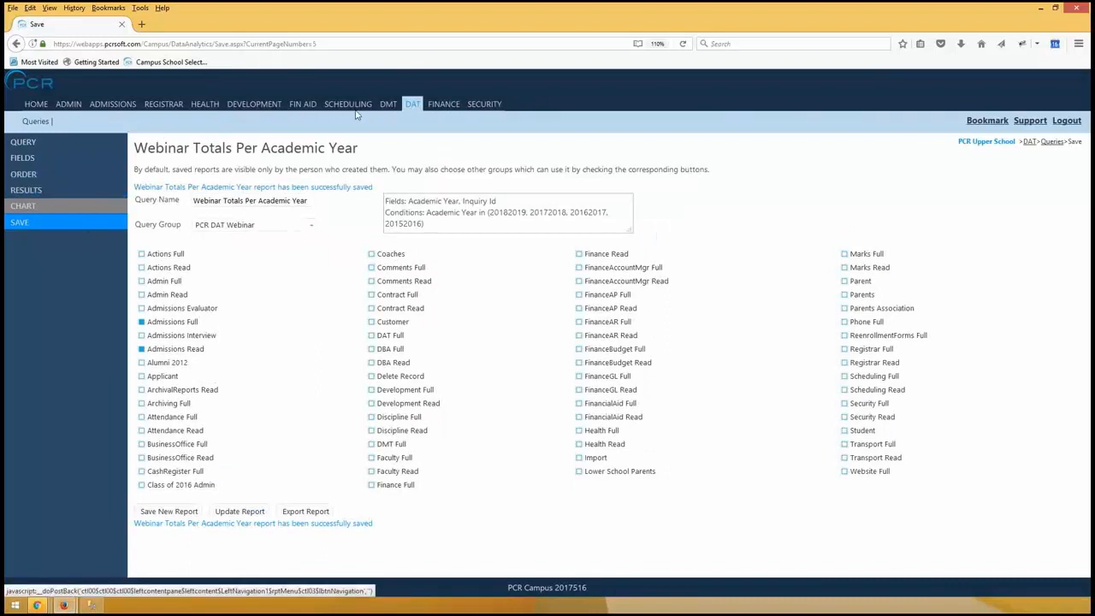
# - Filter the saved queries to the PCR DAT Webinar group and open the Webinar Totals Per Academic Year results
pyautogui.click(412, 104)
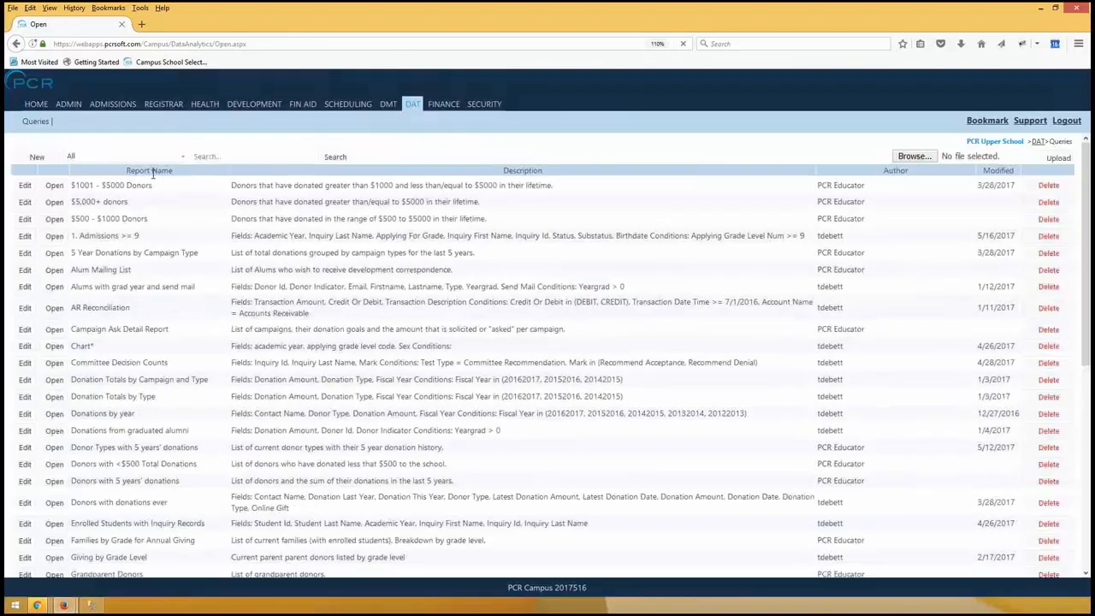
pyautogui.click(117, 161)
pyautogui.click(91, 248)
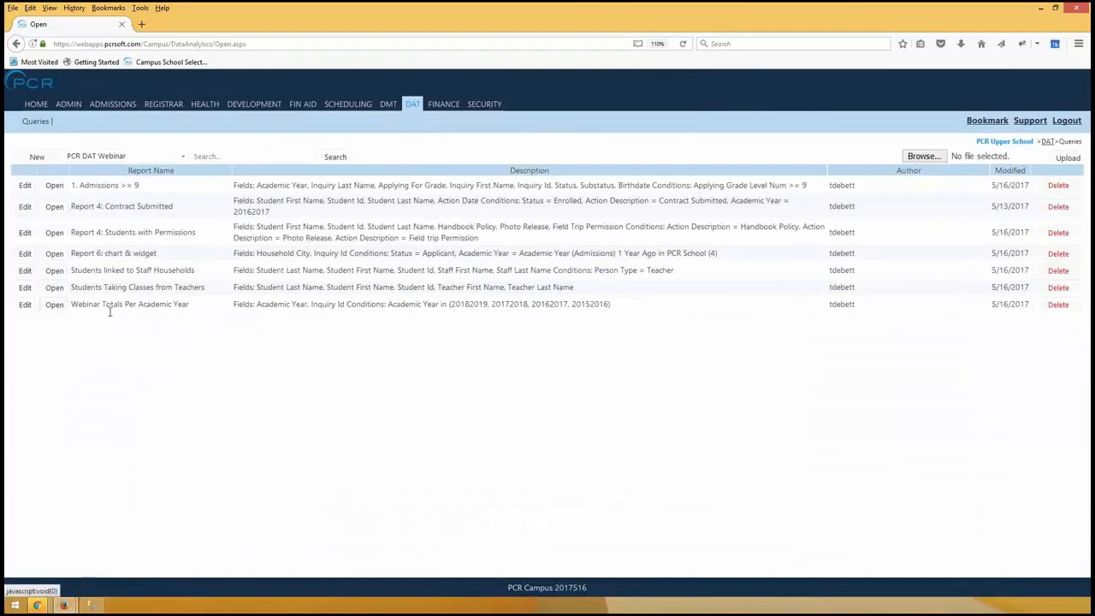
pyautogui.click(54, 306)
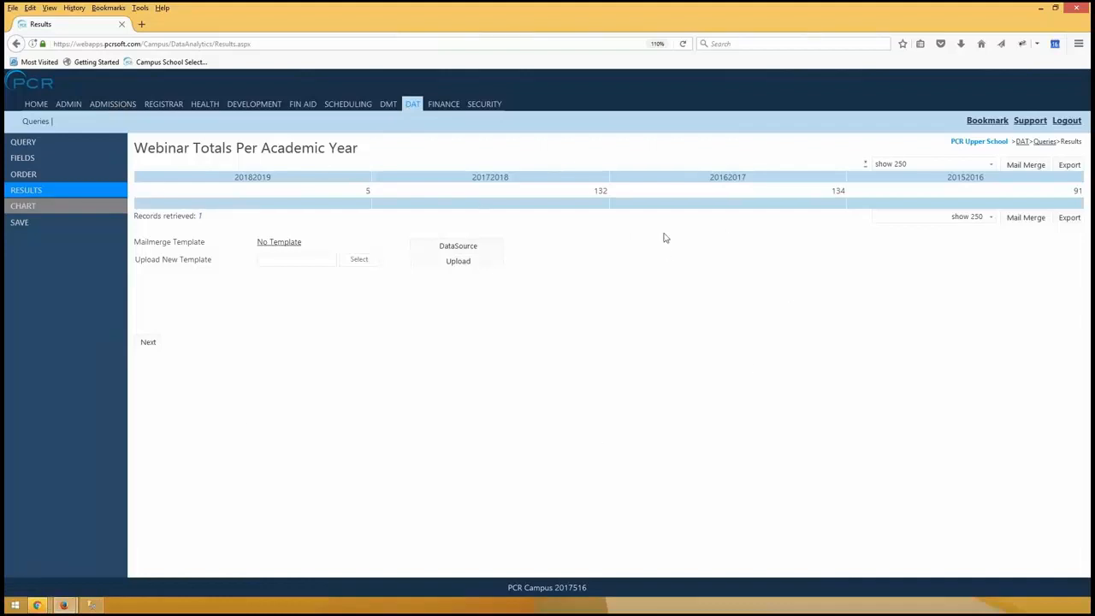
# - Look over the Admissions dashboard and add a Data Analytics Grid widget to it
pyautogui.click(118, 108)
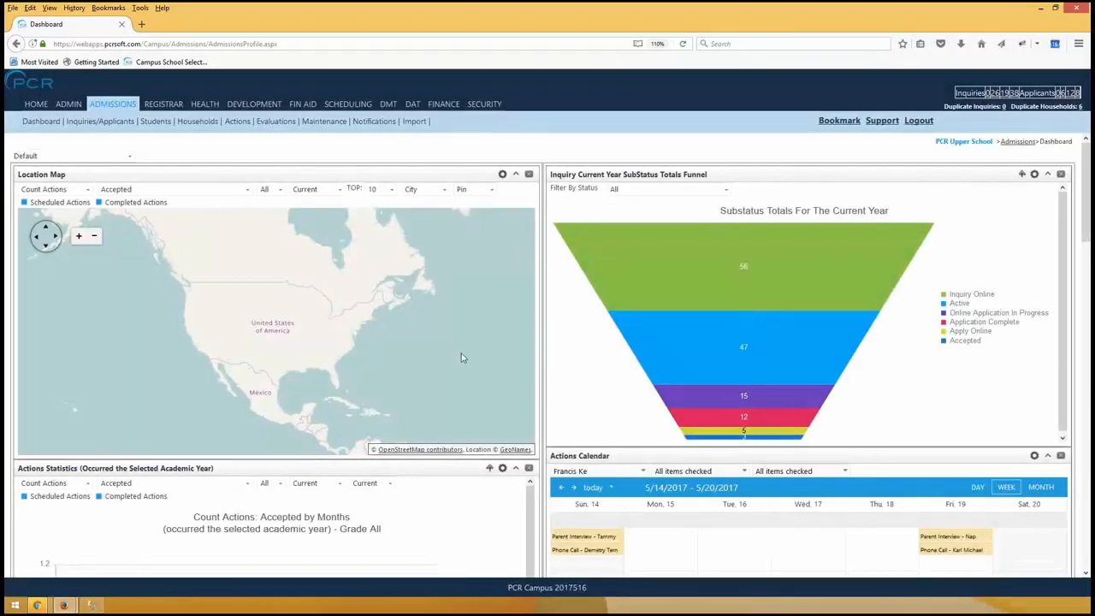
pyautogui.scroll(-2, 463, 357)
pyautogui.moveTo(1086, 197)
pyautogui.mouseDown()
pyautogui.moveTo(1086, 524)
pyautogui.moveTo(1086, 197)
pyautogui.mouseUp()
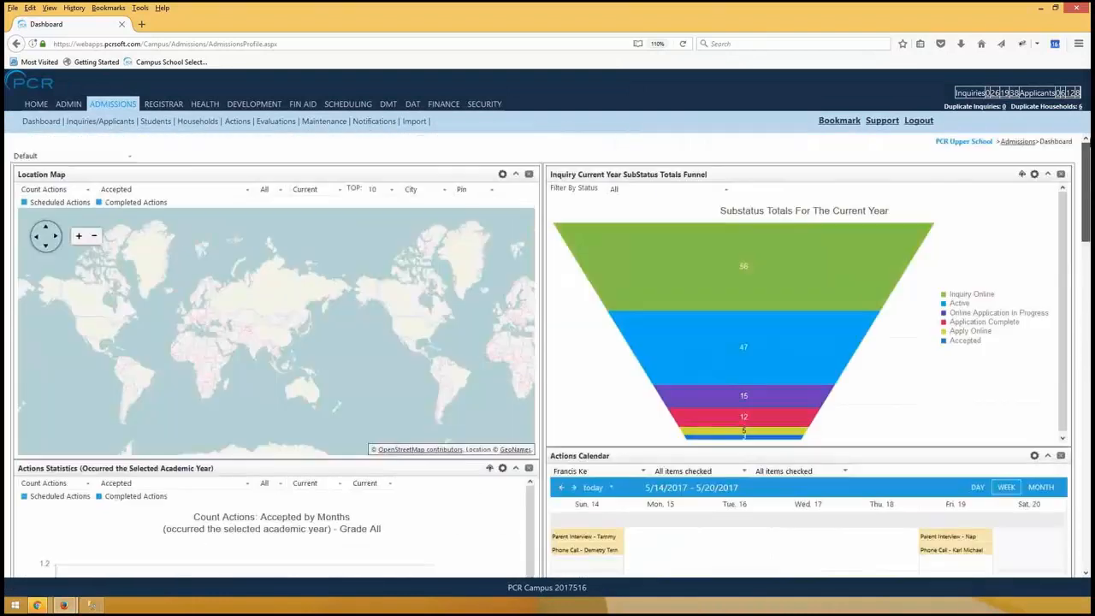
pyautogui.click(114, 154)
pyautogui.click(237, 148)
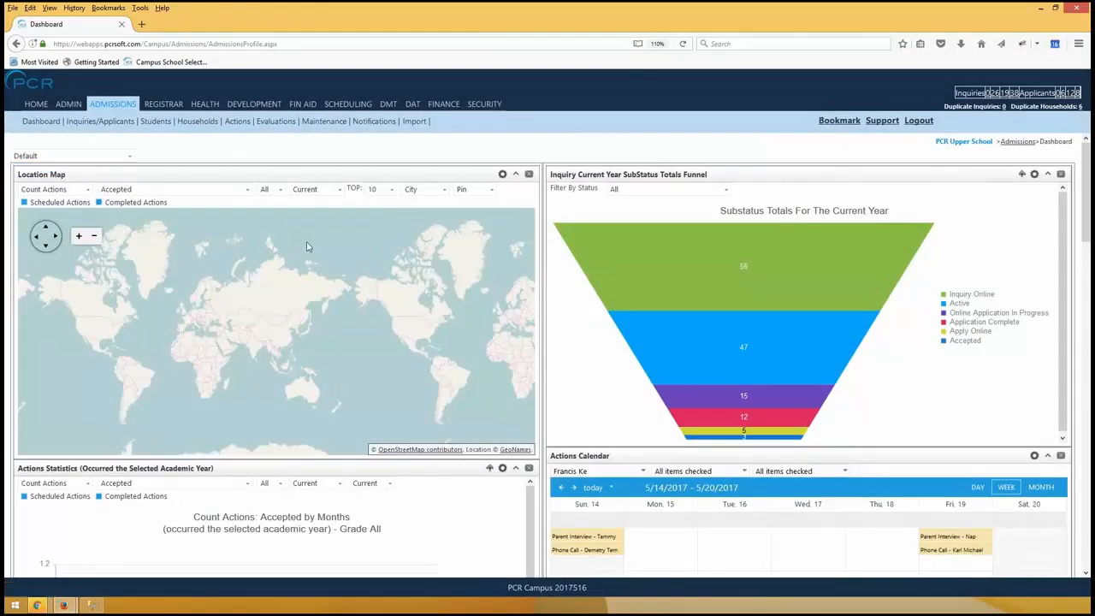
pyautogui.scroll(-10, 786, 352)
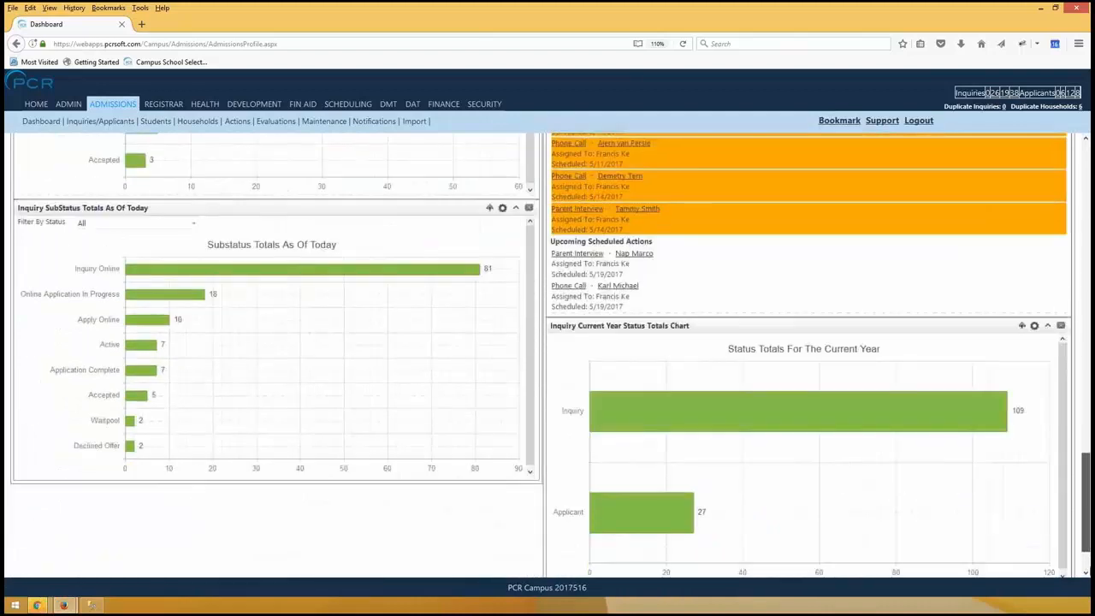
pyautogui.scroll(10, 678, 564)
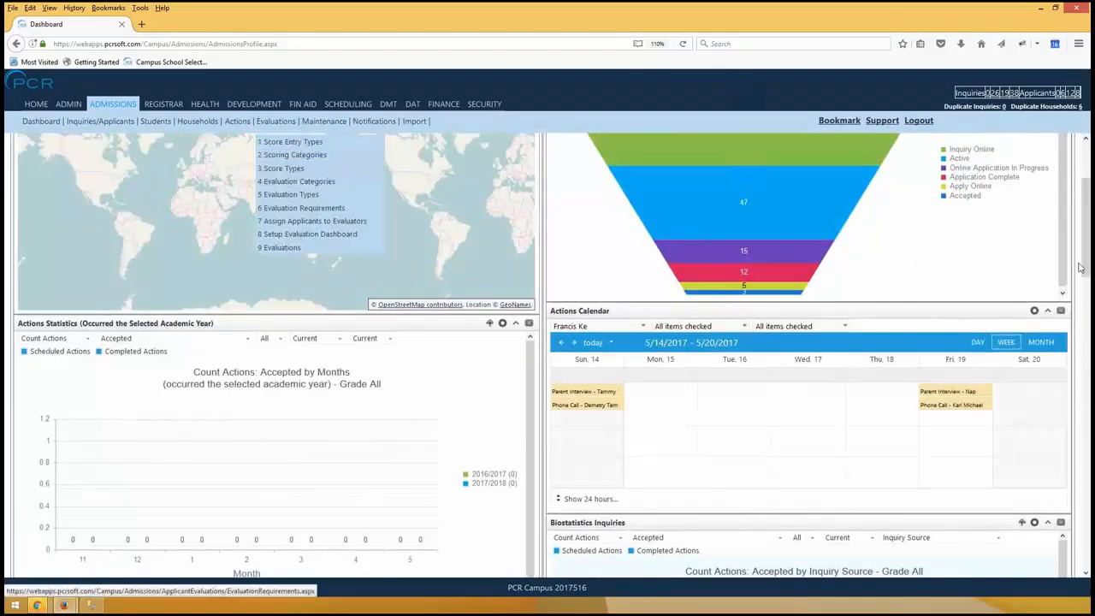
pyautogui.scroll(-10, 1085, 227)
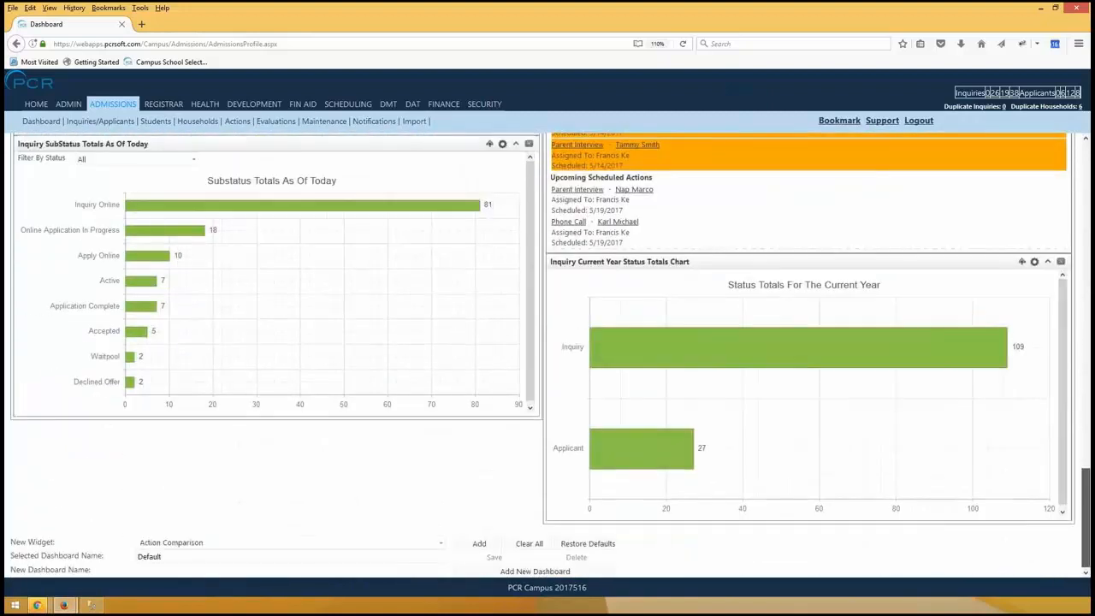
pyautogui.moveTo(12, 548); pyautogui.dragTo(86, 546)
pyautogui.click(163, 544)
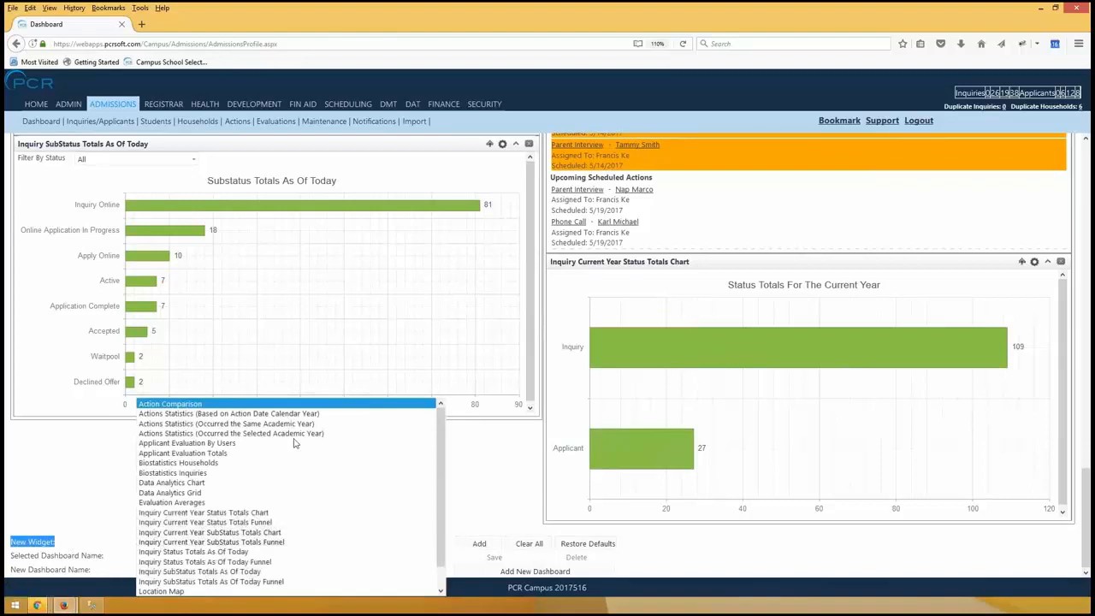
pyautogui.click(178, 494)
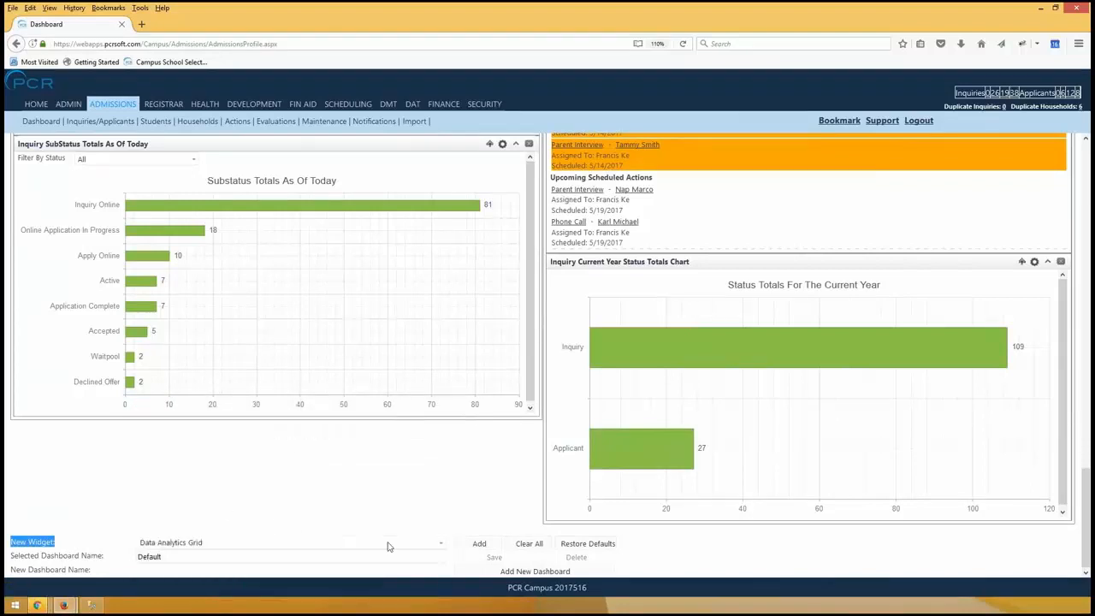
pyautogui.click(476, 544)
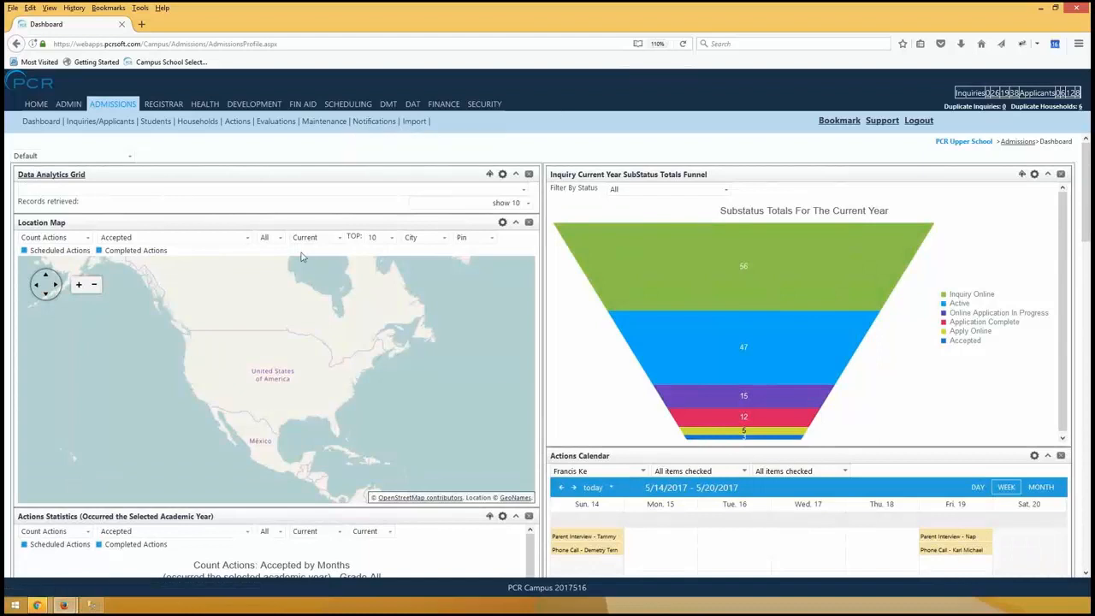
# - Set the Data Analytics Grid widget to show the PCR DAT Webinar - Webinar Totals Per Academic Year query
pyautogui.click(311, 194)
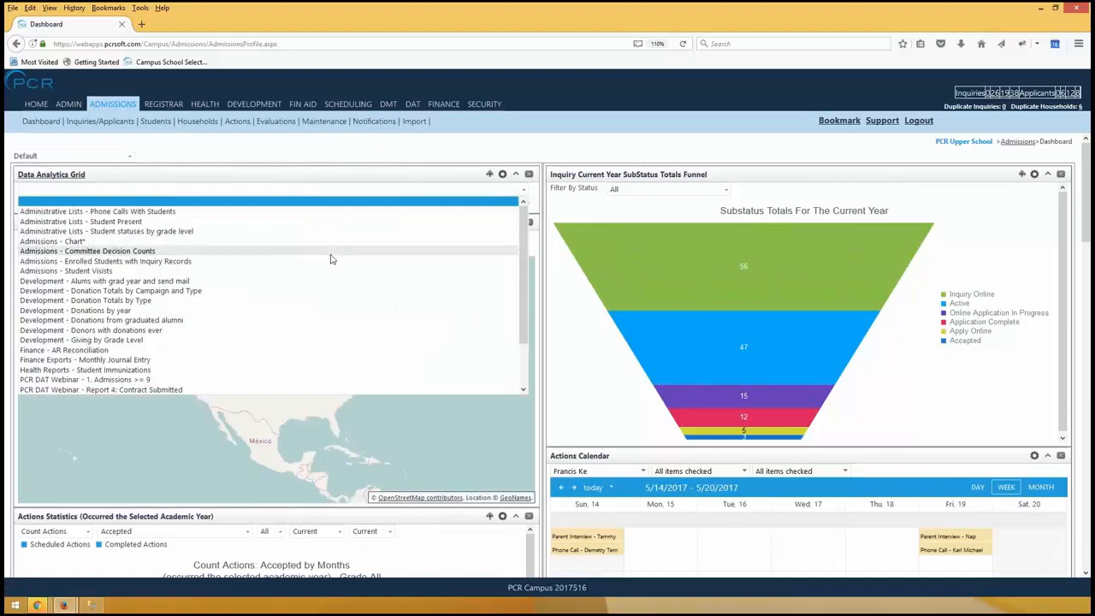
pyautogui.scroll(-2, 331, 262)
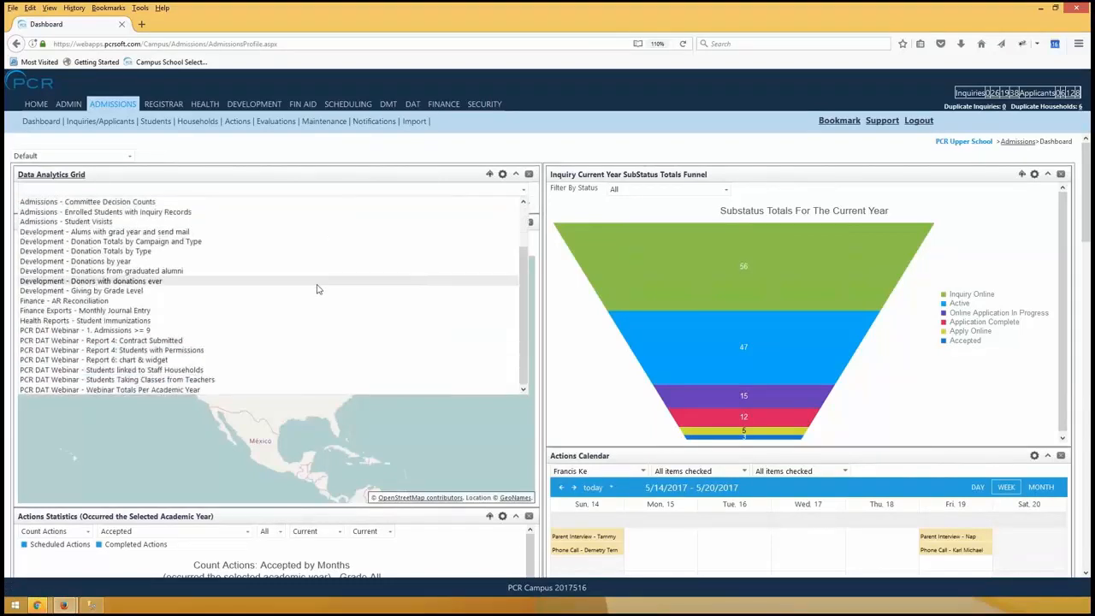
pyautogui.click(118, 390)
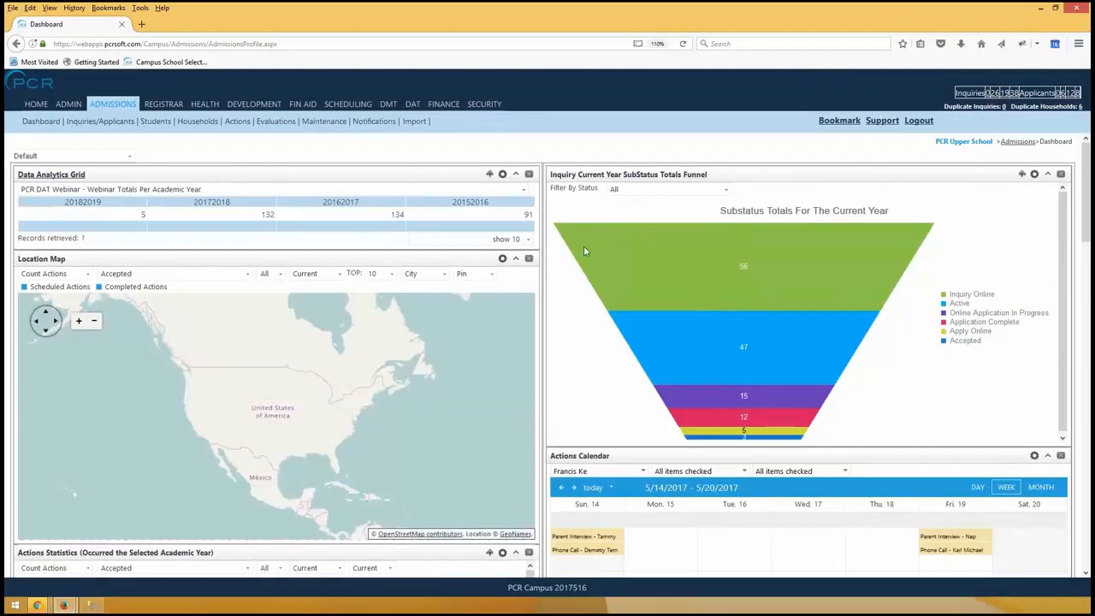
# - Add a Data Analytics Chart widget to the Default Admissions dashboard and review it together with the grid widget
pyautogui.moveTo(381, 121)
pyautogui.click(96, 158)
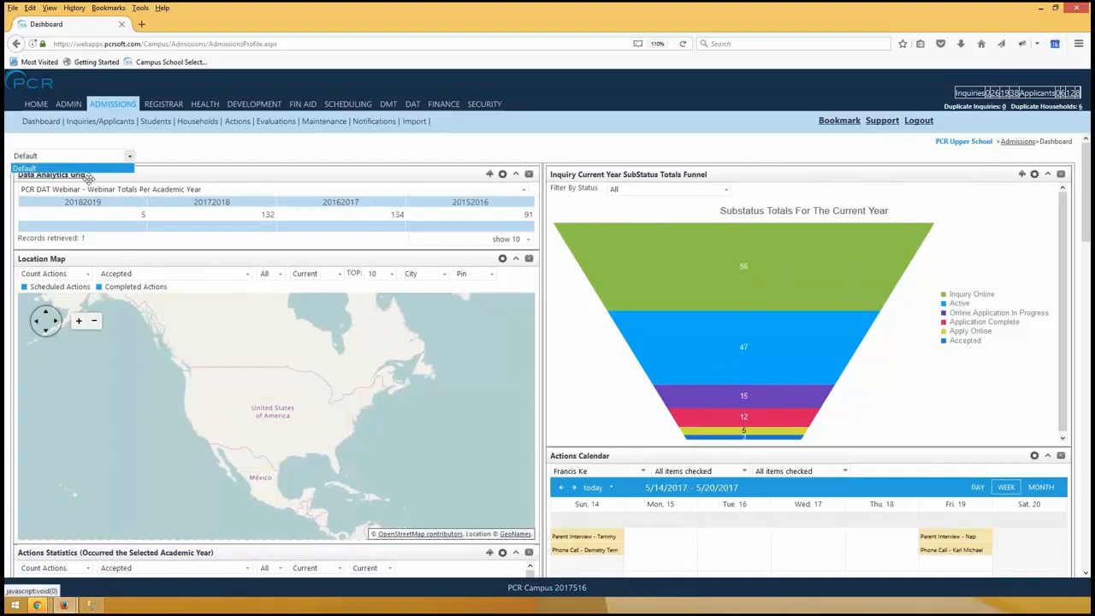
pyautogui.click(237, 162)
pyautogui.scroll(-5, 253, 477)
pyautogui.scroll(-5, 254, 478)
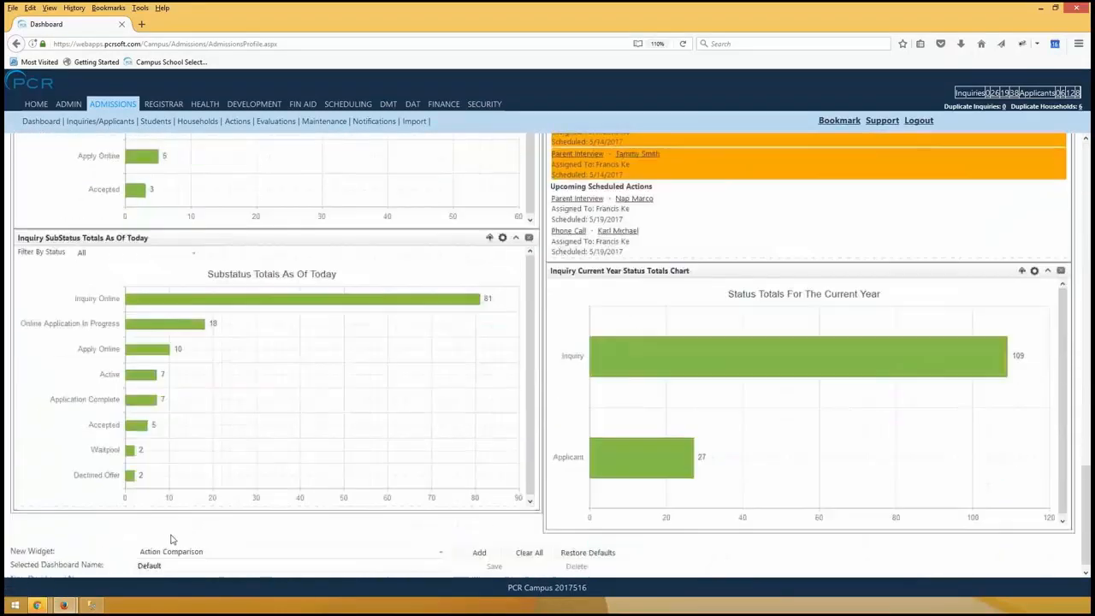
pyautogui.click(162, 542)
pyautogui.scroll(-1, 248, 505)
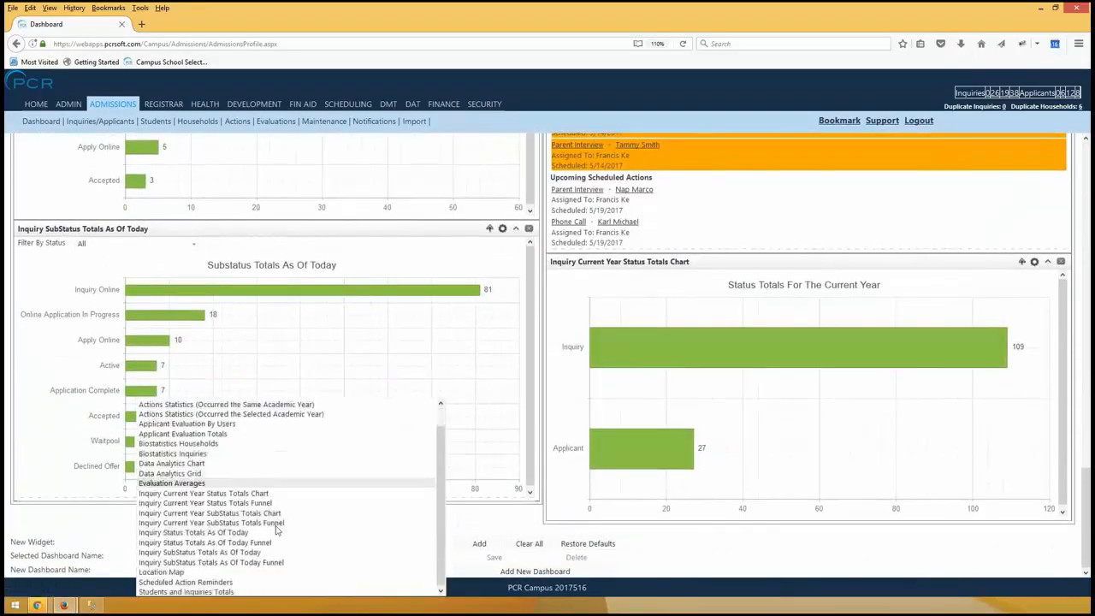
pyautogui.click(212, 465)
pyautogui.click(485, 544)
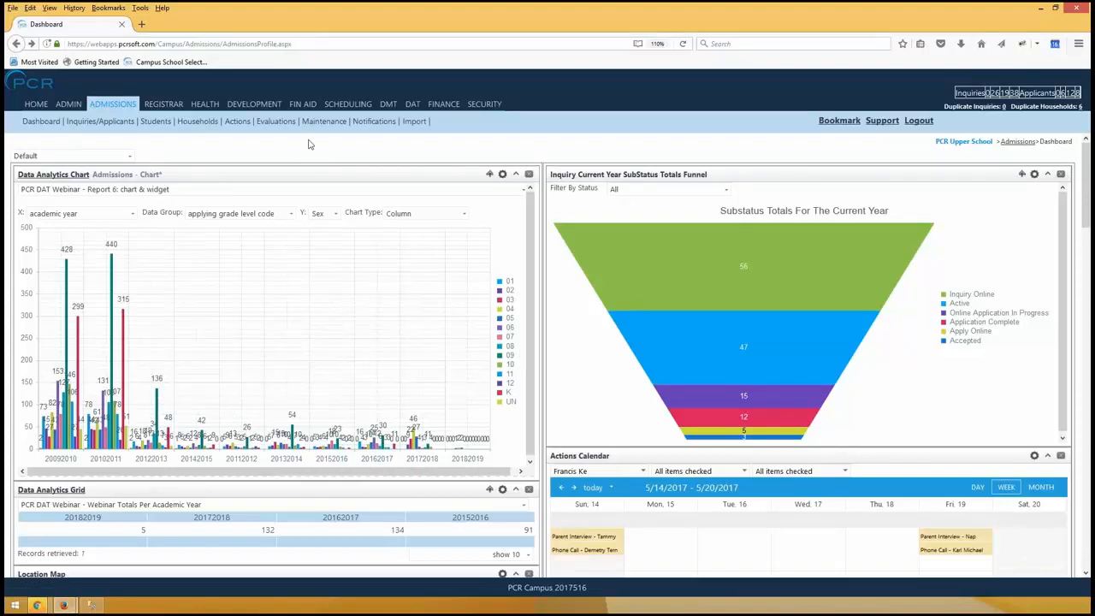
pyautogui.scroll(-3, 114, 521)
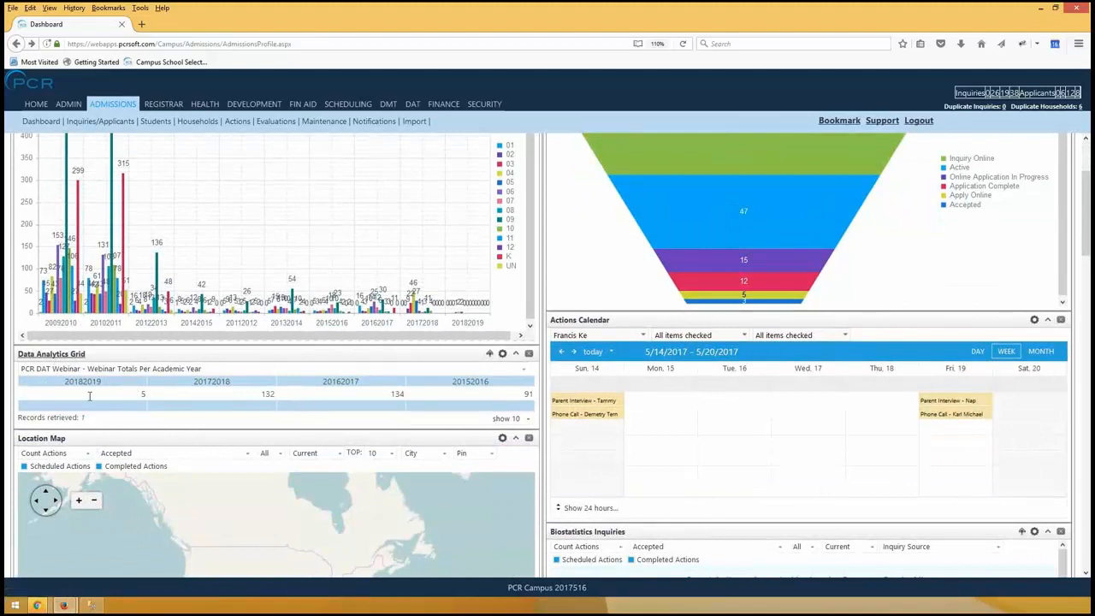
pyautogui.scroll(3, 347, 423)
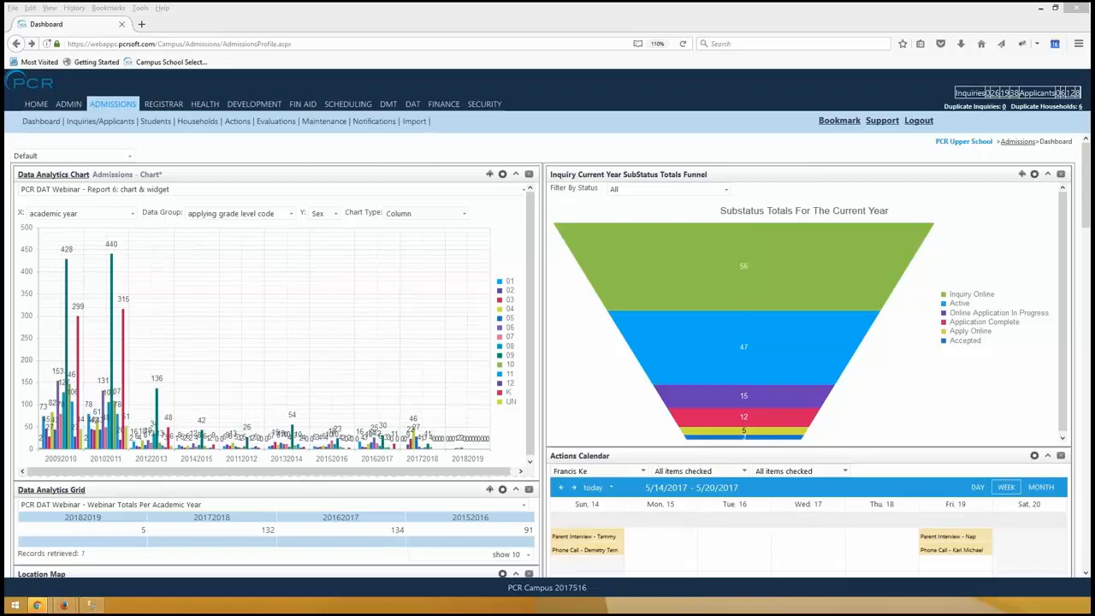
# - Return to the saved Data Analytics queries, filter them to the PCR DAT Webinar group and start a new query
pyautogui.click(414, 104)
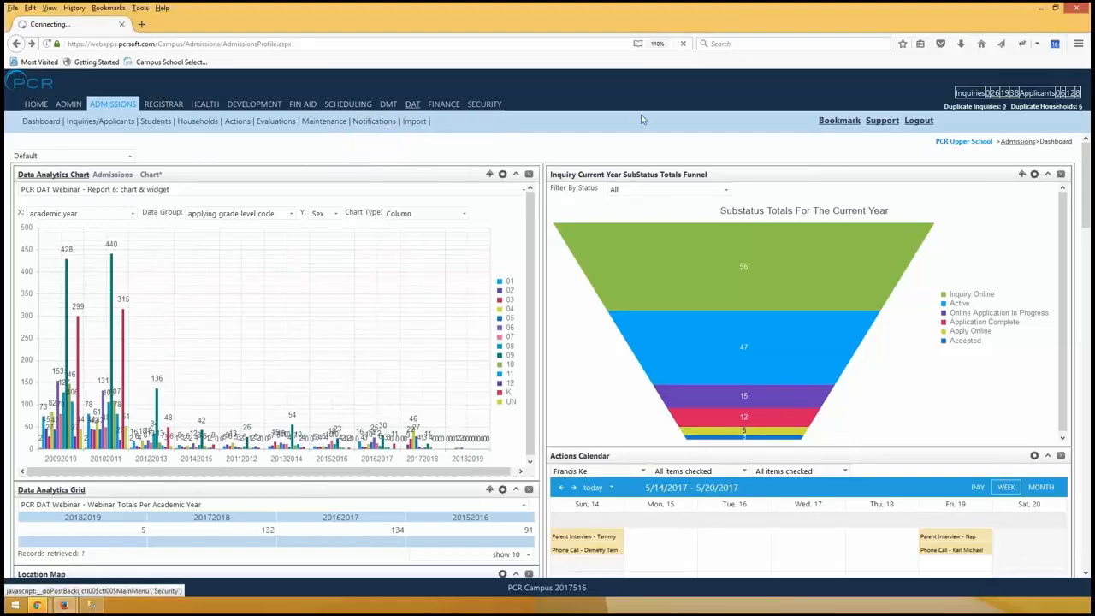
pyautogui.moveTo(441, 115)
pyautogui.click(415, 105)
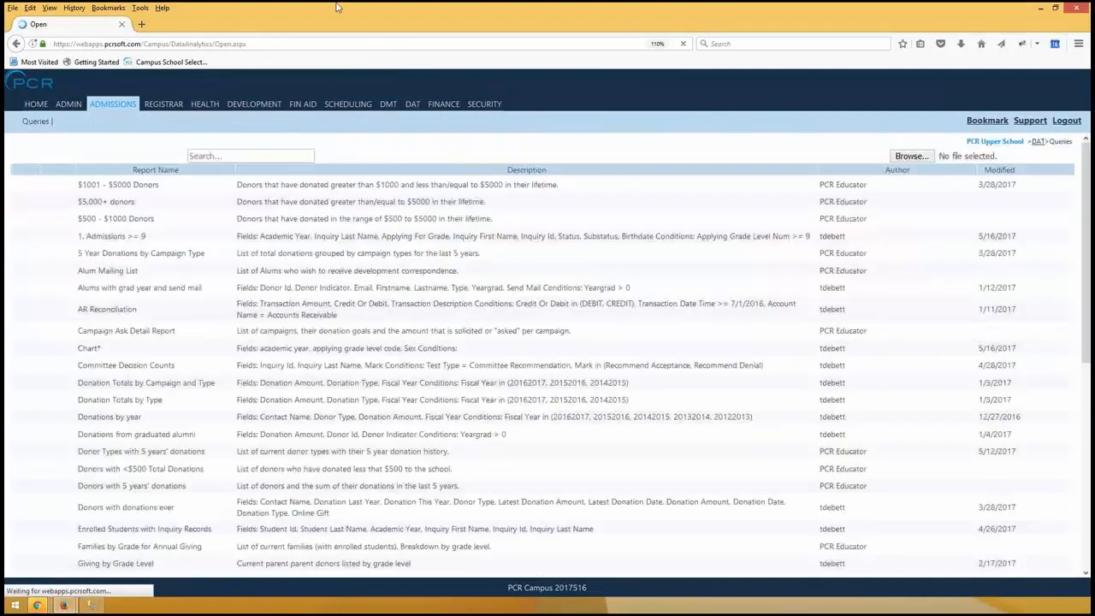
pyautogui.click(37, 157)
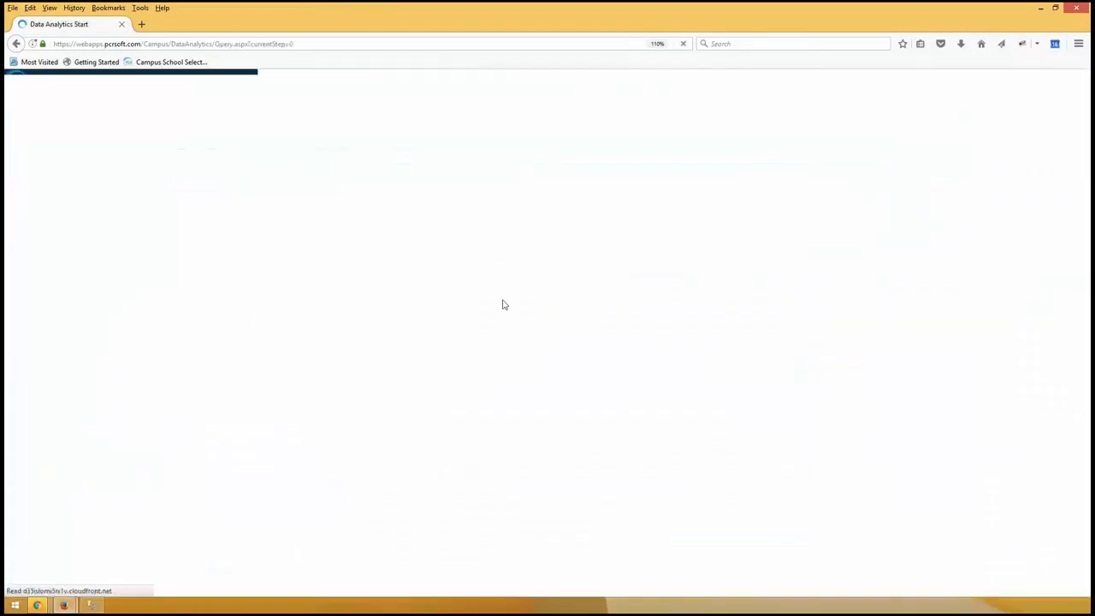
pyautogui.click(414, 105)
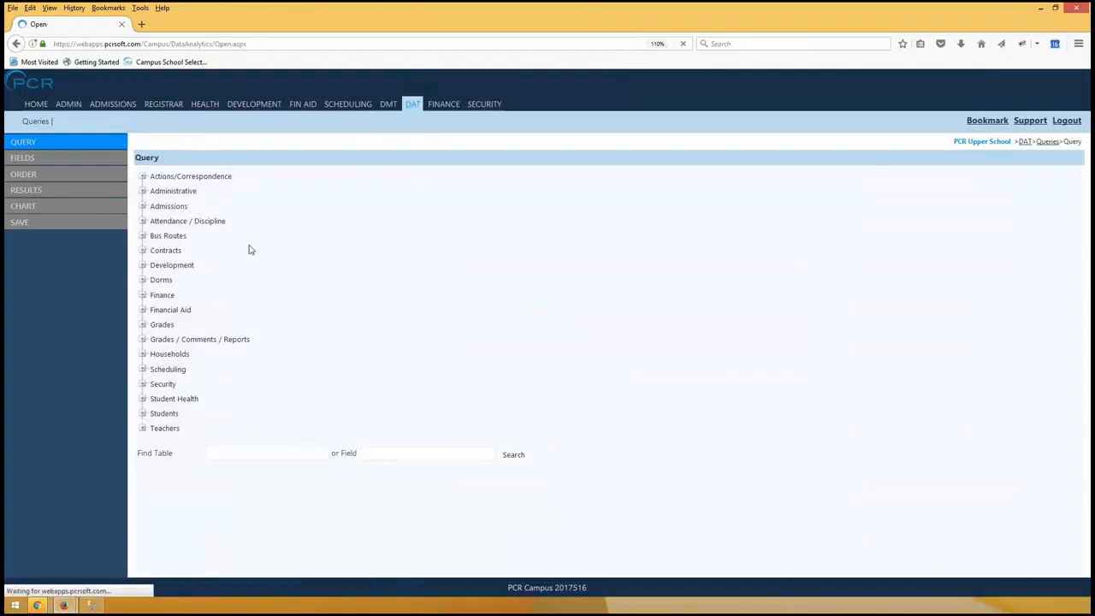
pyautogui.click(129, 155)
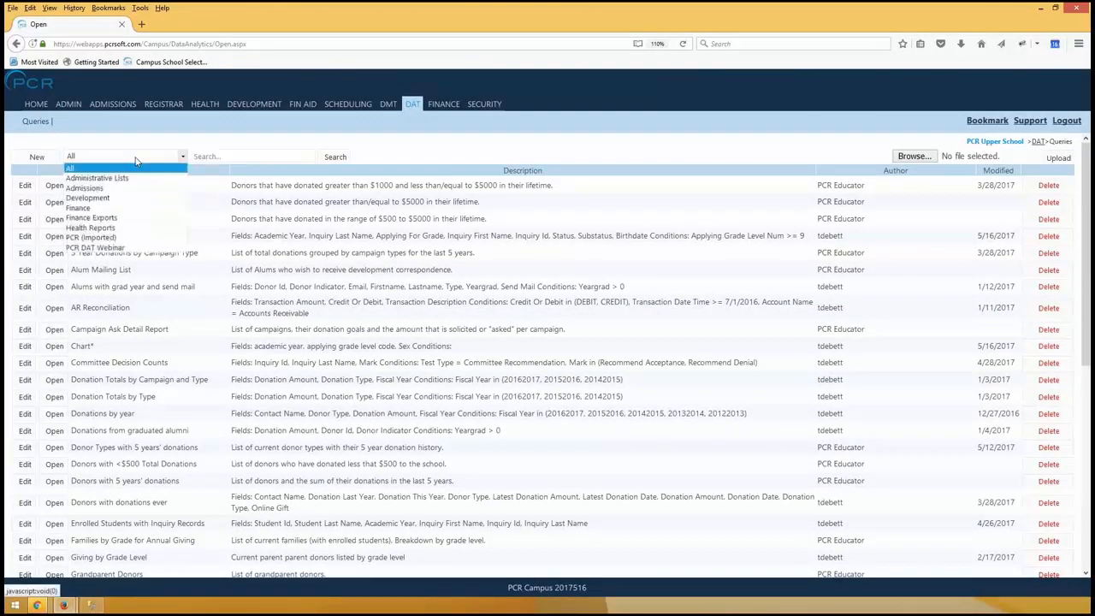
pyautogui.click(114, 248)
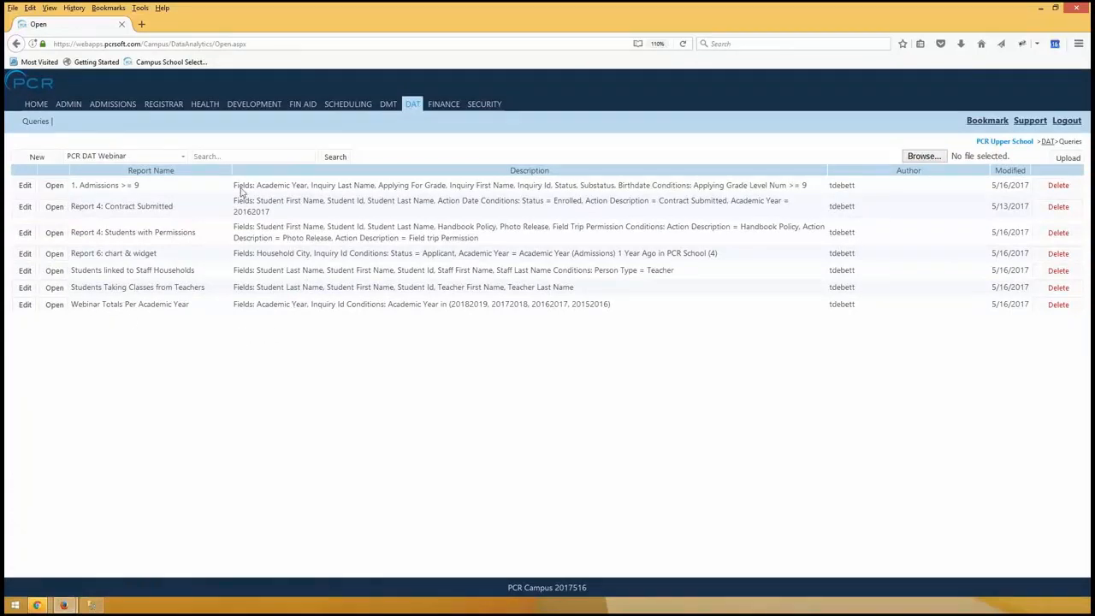
pyautogui.click(37, 157)
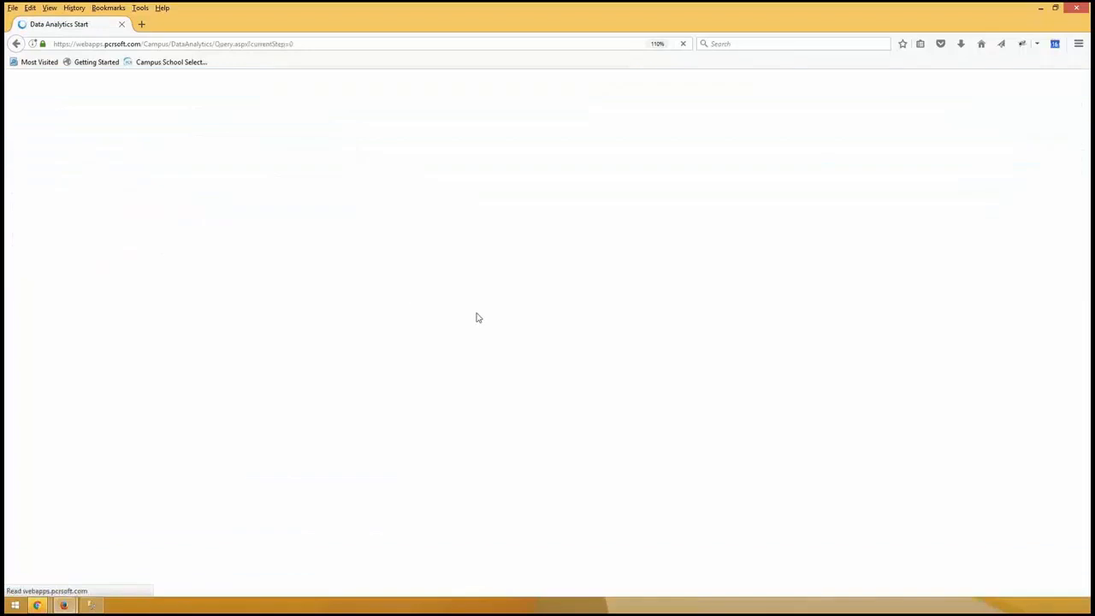
# - Base the query on the Students Info table and display Student Id, Student Last Name and Student First Name
pyautogui.click(142, 414)
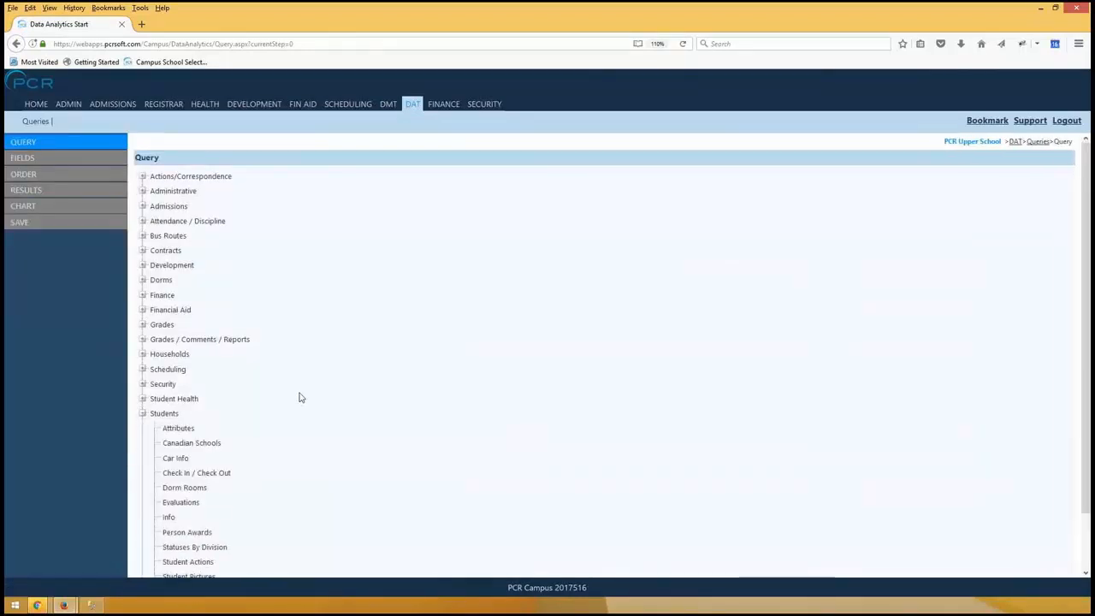
pyautogui.scroll(-2, 300, 398)
pyautogui.click(168, 453)
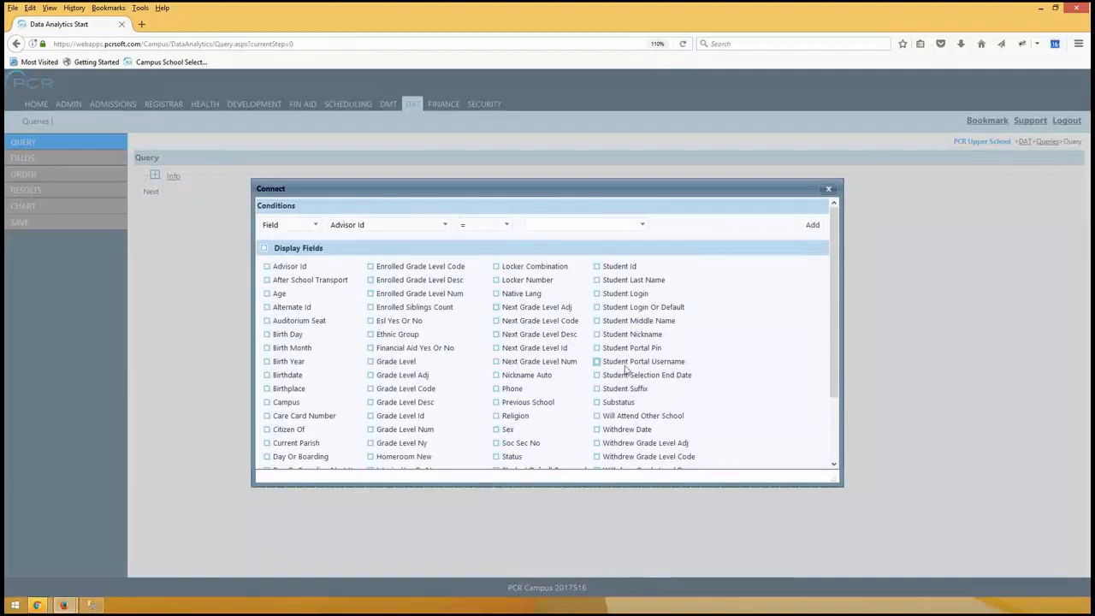
pyautogui.click(598, 267)
pyautogui.click(599, 280)
pyautogui.scroll(-2, 745, 298)
pyautogui.scroll(2, 569, 338)
pyautogui.scroll(-2, 564, 337)
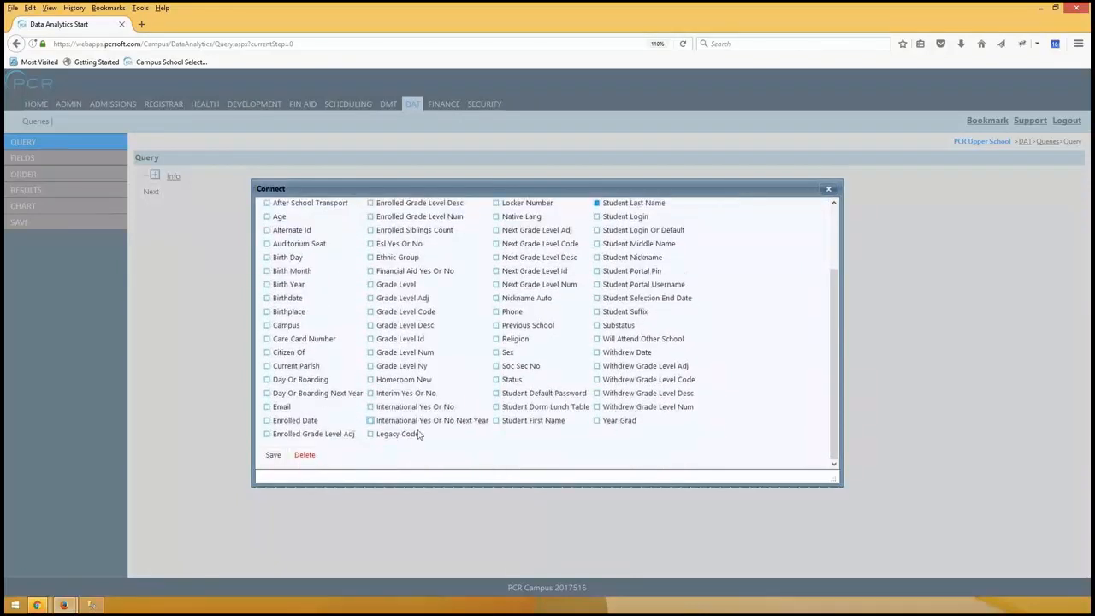
pyautogui.click(497, 420)
pyautogui.click(273, 457)
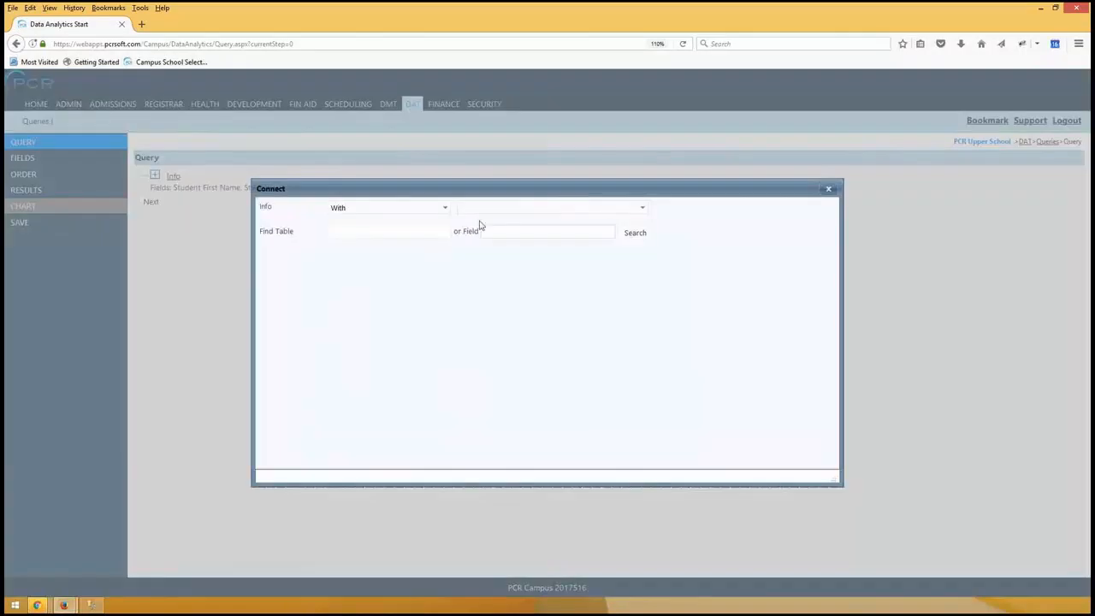
# - Connect Info with the Student Discipline table, remove its School Id = 1 condition and display Discipline Points
pyautogui.click(511, 208)
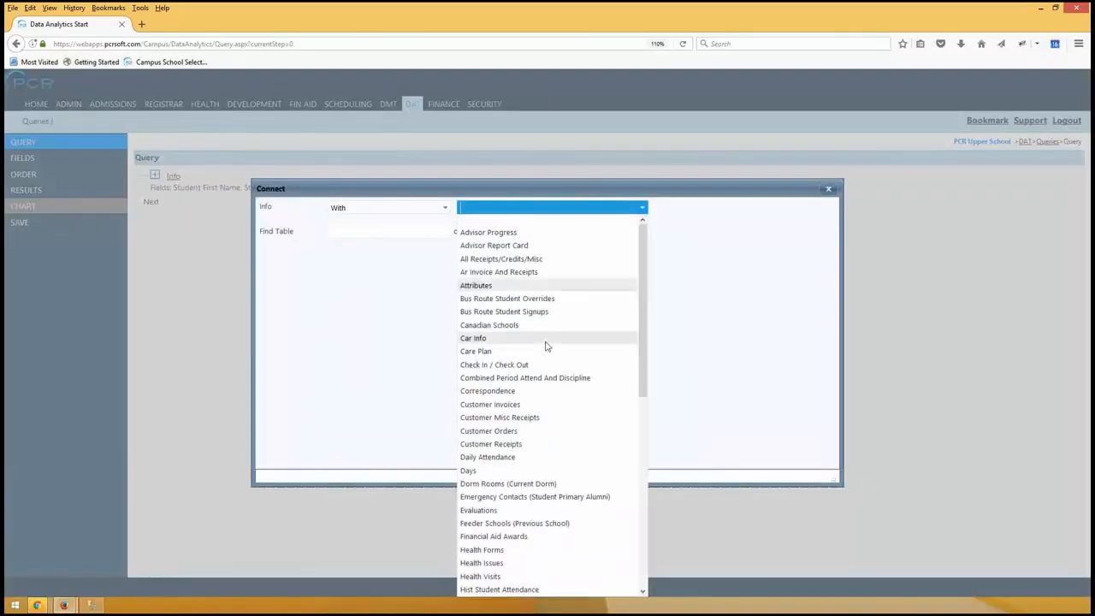
pyautogui.scroll(-5, 543, 362)
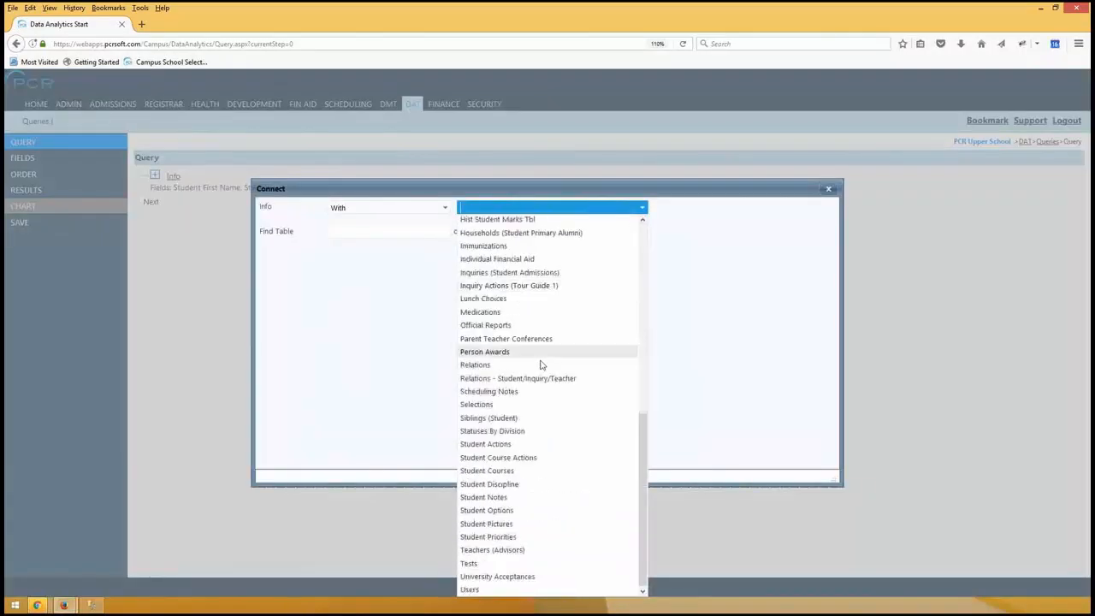
pyautogui.click(516, 484)
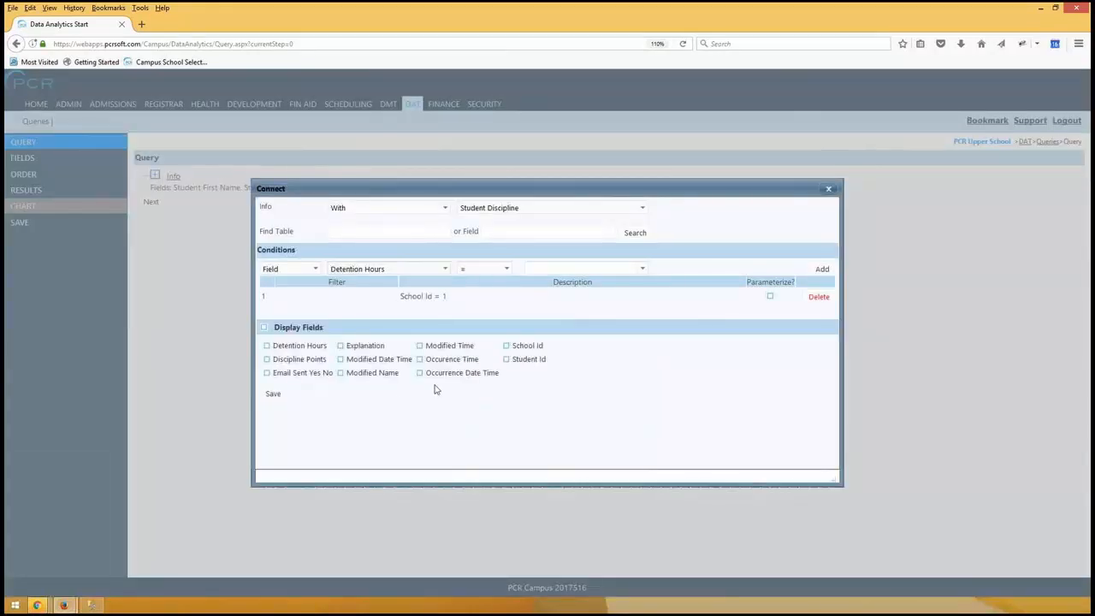
pyautogui.click(817, 296)
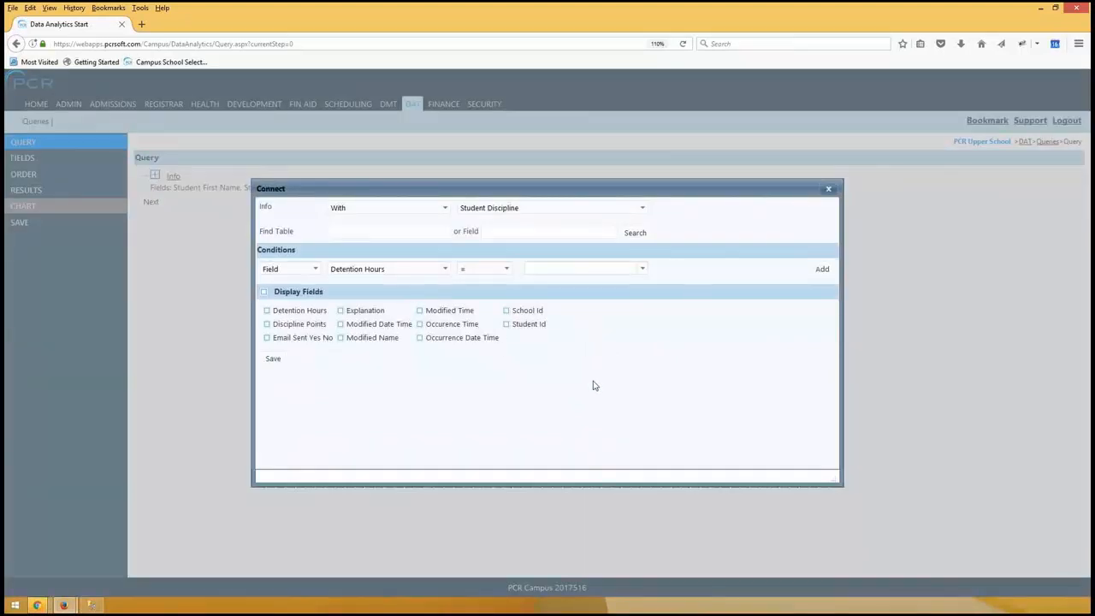
pyautogui.click(282, 328)
pyautogui.click(272, 359)
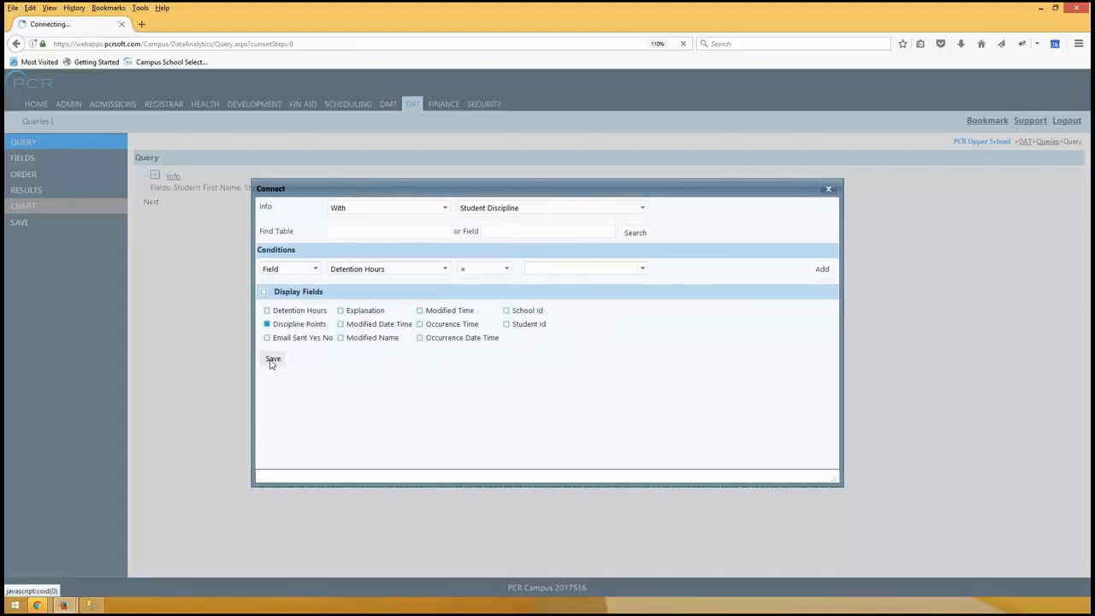
# - Review the query results and reorder the columns as Student Last Name, Student First Name, Discipline Points, Student Id
pyautogui.click(51, 190)
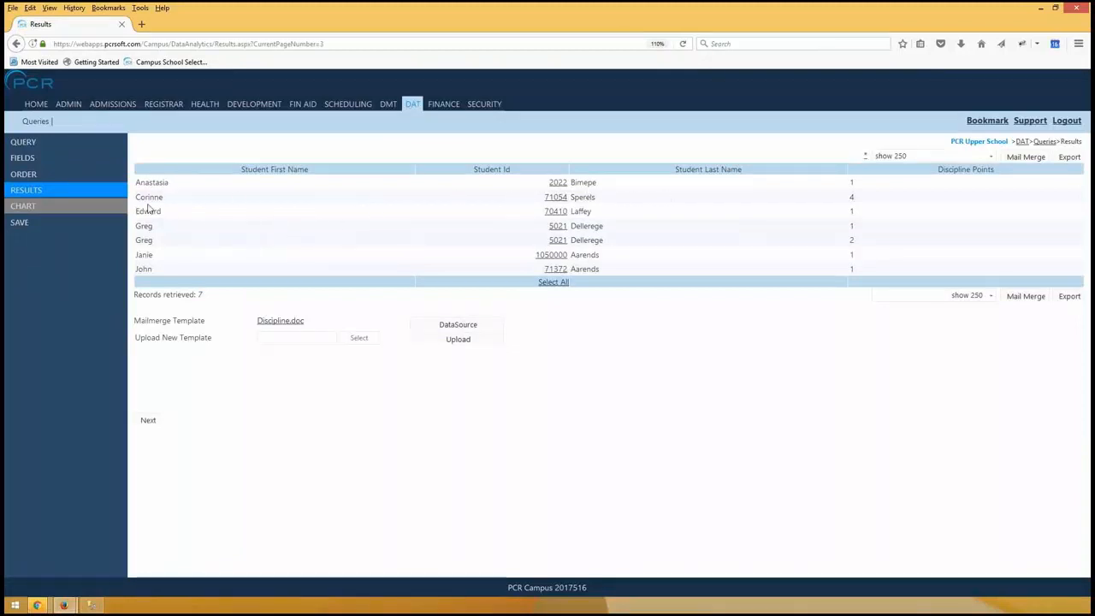
pyautogui.moveTo(135, 225); pyautogui.dragTo(873, 241)
pyautogui.click(870, 242)
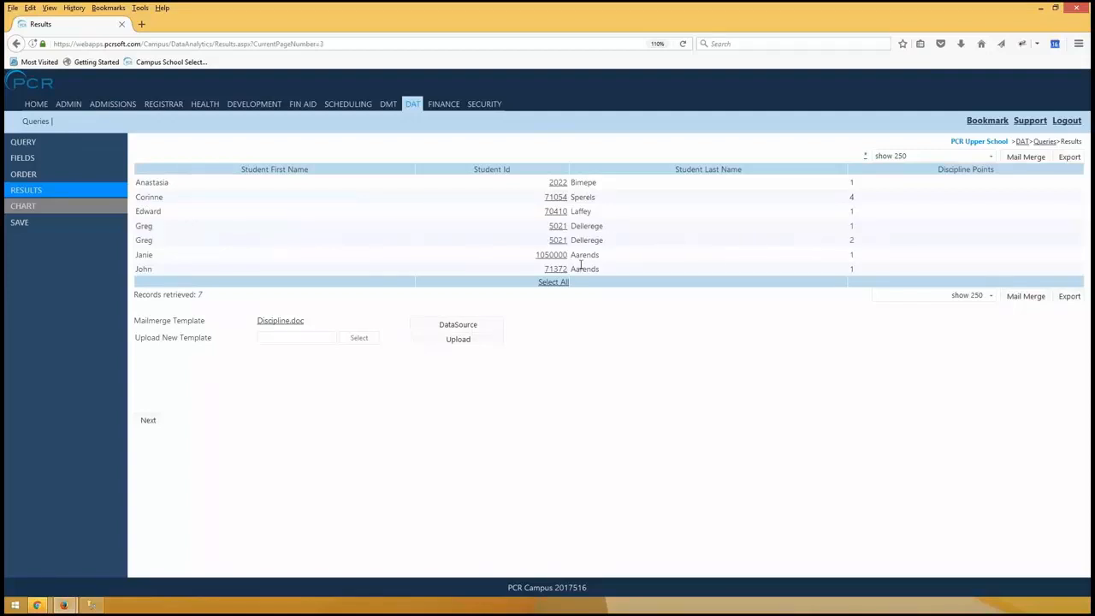
pyautogui.moveTo(144, 254); pyautogui.dragTo(149, 269)
pyautogui.click(837, 379)
pyautogui.click(35, 178)
pyautogui.moveTo(233, 211)
pyautogui.mouseDown()
pyautogui.moveTo(242, 181)
pyautogui.moveTo(233, 200)
pyautogui.mouseUp()
pyautogui.click(52, 191)
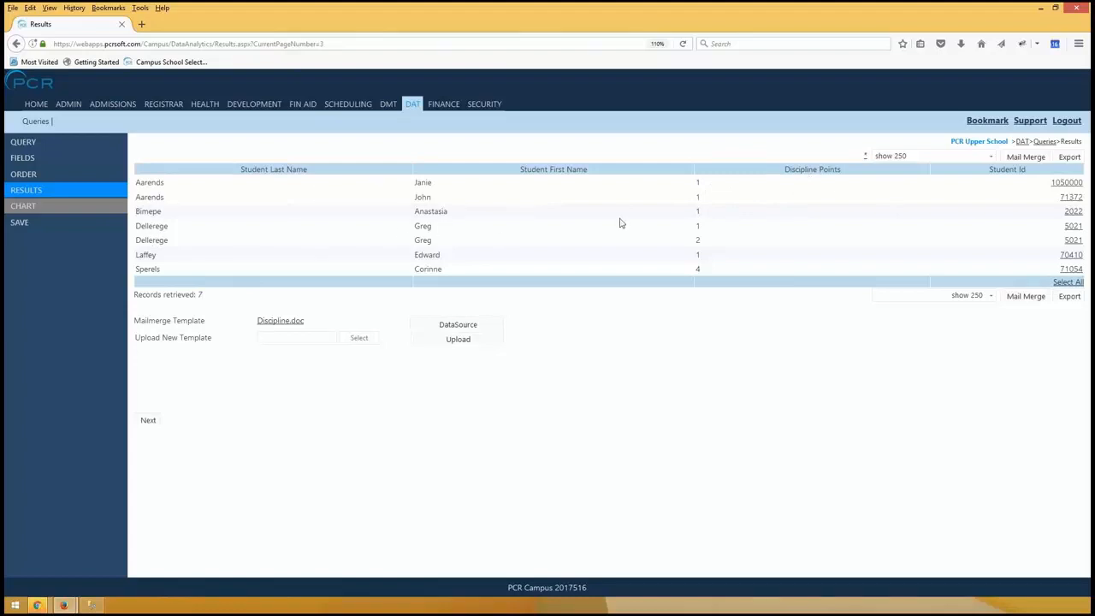
# - Check the rows of the student listed twice, set the Discipline Points aggregate to Sum and view the results
pyautogui.moveTo(714, 228); pyautogui.dragTo(594, 244)
pyautogui.click(676, 242)
pyautogui.moveTo(712, 242); pyautogui.dragTo(385, 247)
pyautogui.moveTo(708, 232); pyautogui.dragTo(363, 228)
pyautogui.click(498, 238)
pyautogui.click(23, 158)
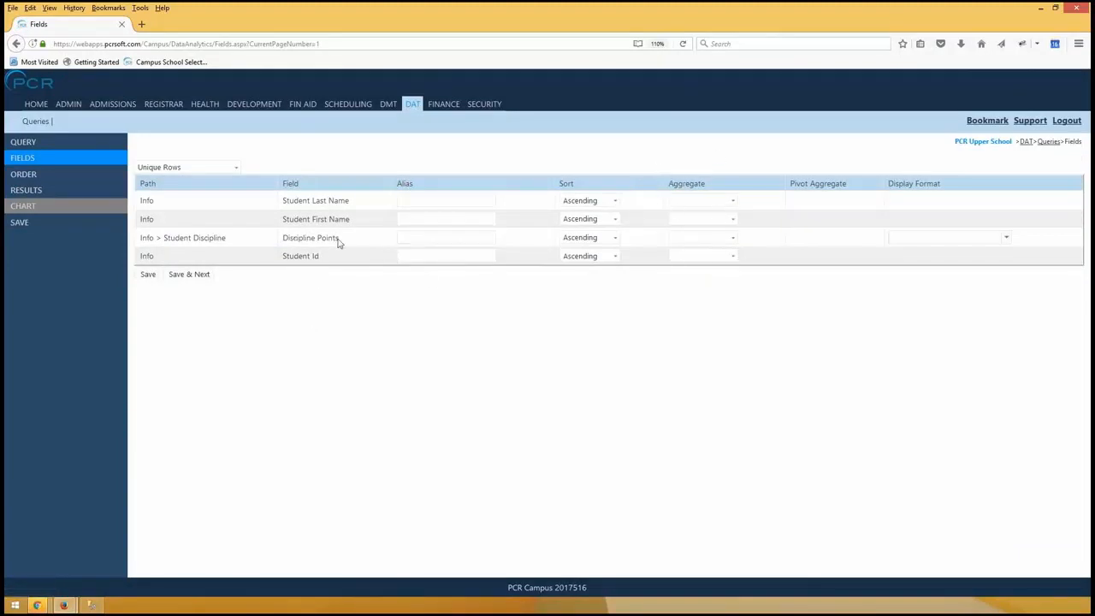
pyautogui.click(696, 238)
pyautogui.click(684, 291)
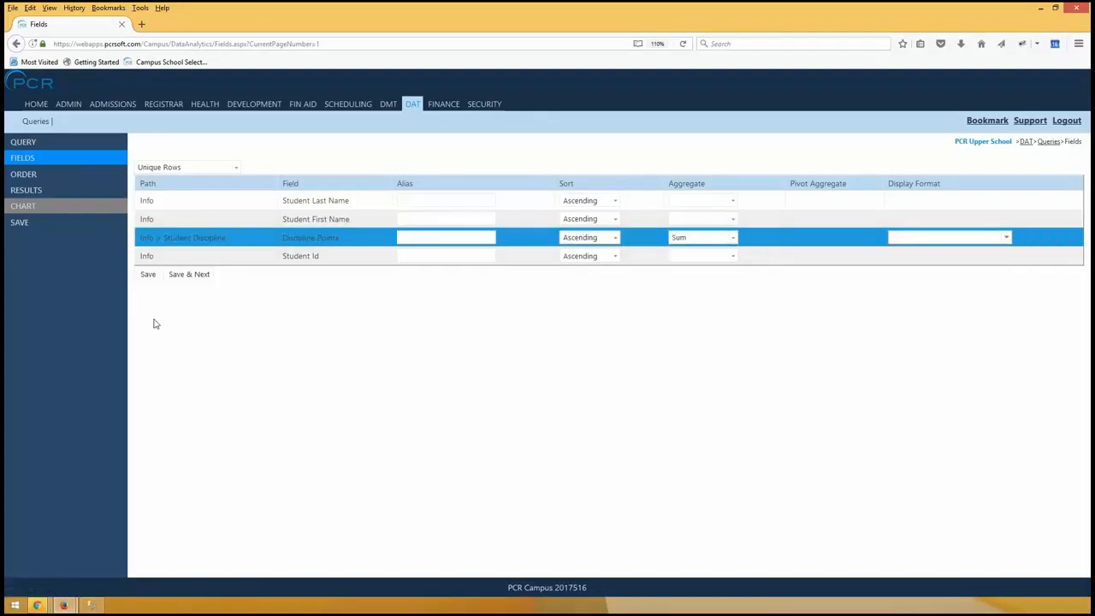
pyautogui.click(148, 275)
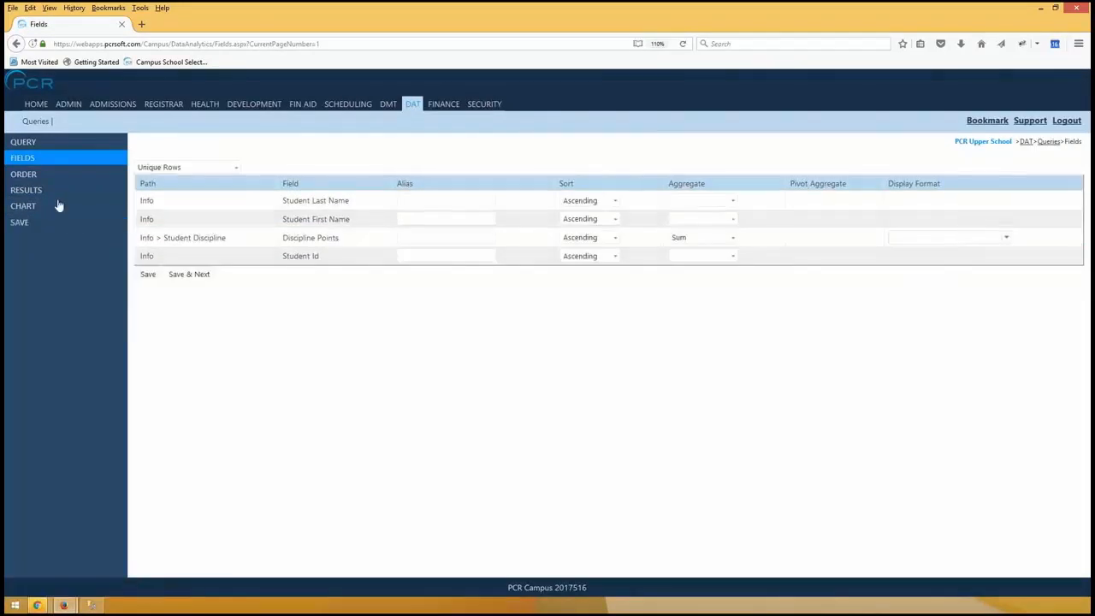
pyautogui.click(34, 192)
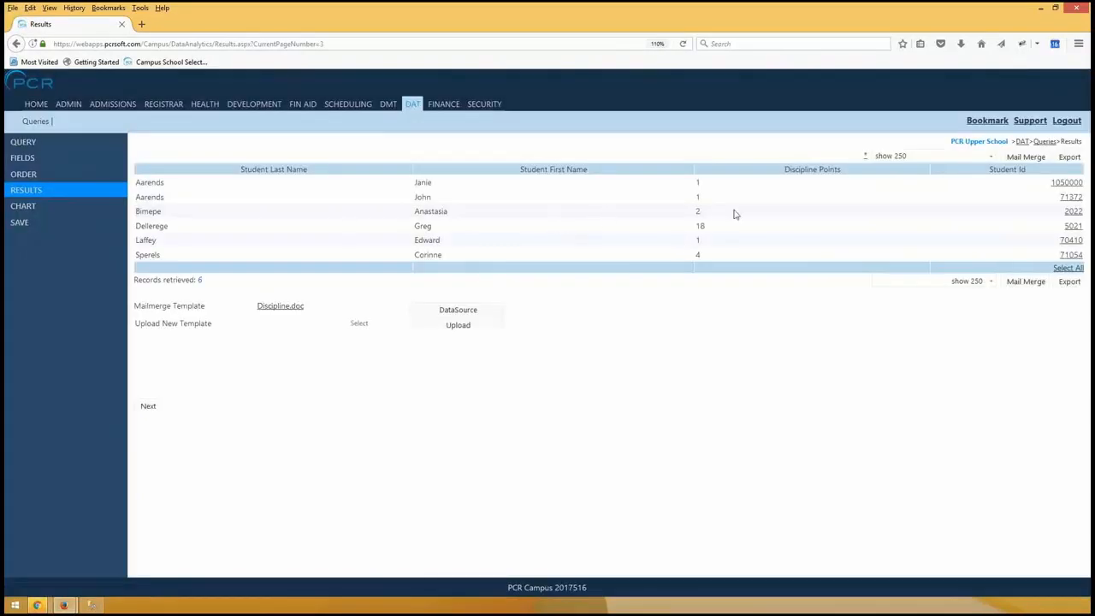
# - Add the condition School Id = 1 to the Student Discipline table and view the results
pyautogui.click(36, 143)
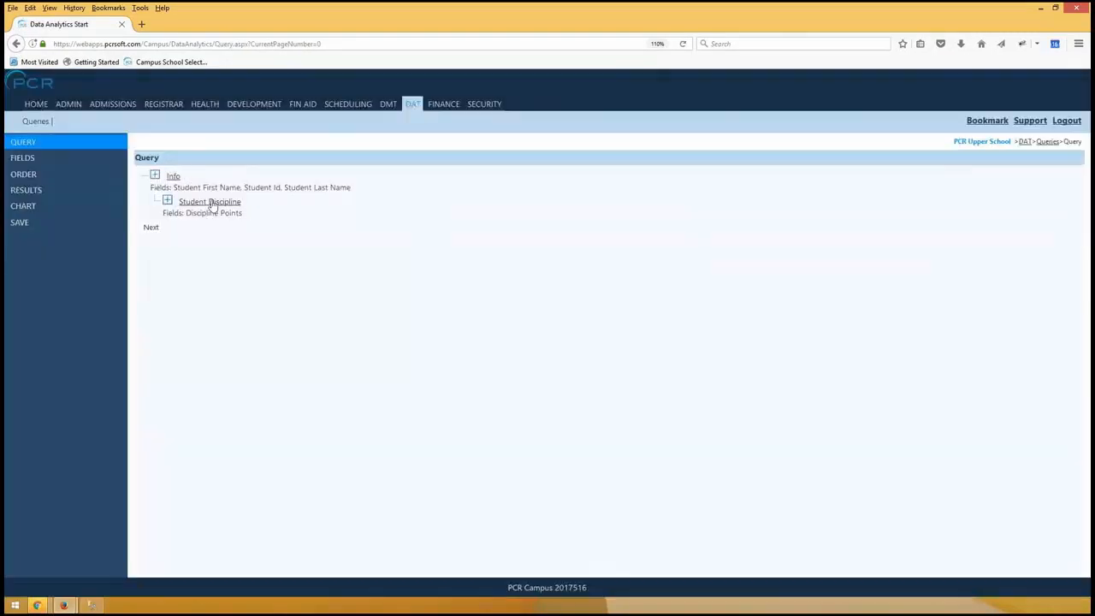
pyautogui.click(213, 203)
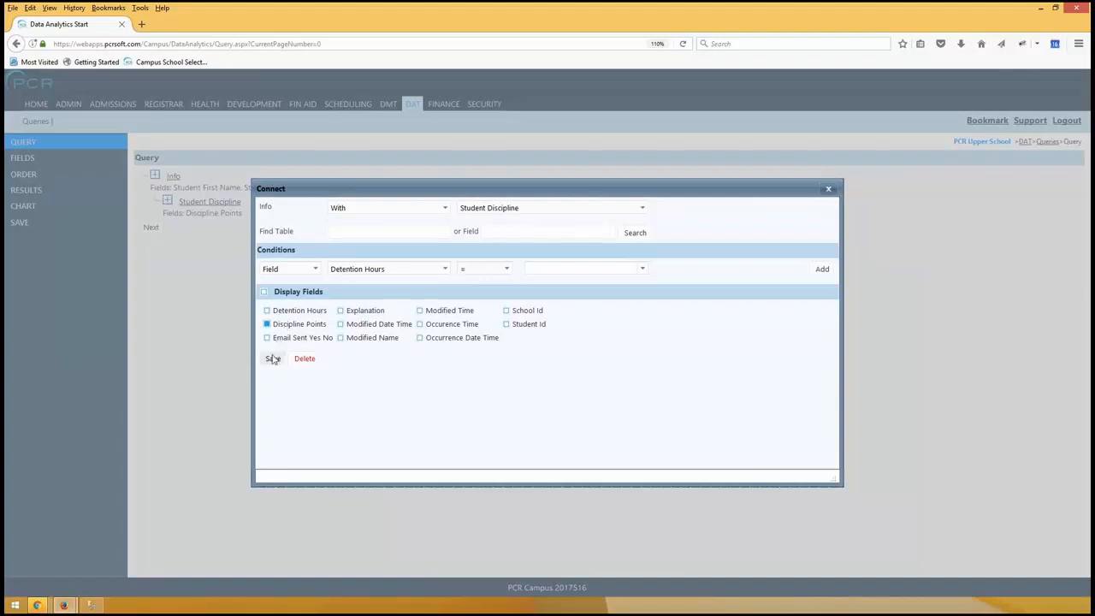
pyautogui.click(387, 271)
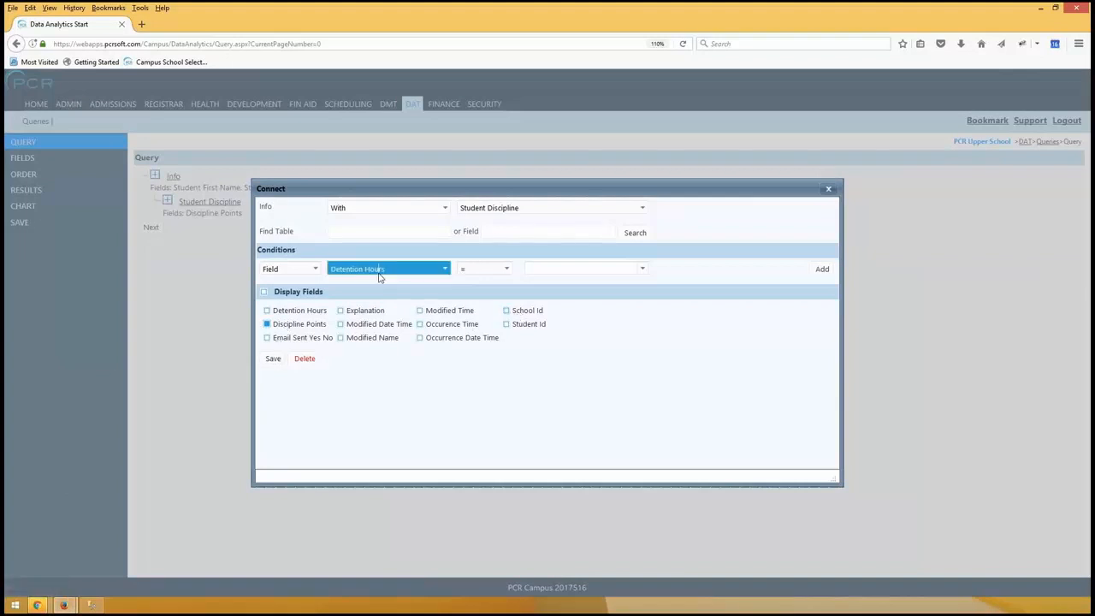
pyautogui.click(385, 370)
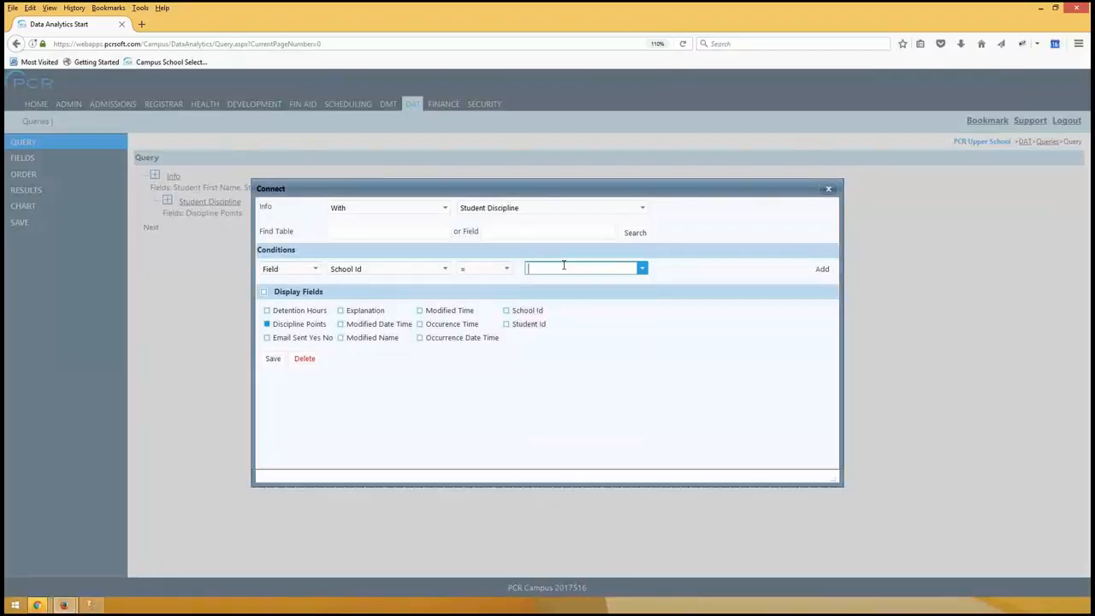
pyautogui.click(560, 269)
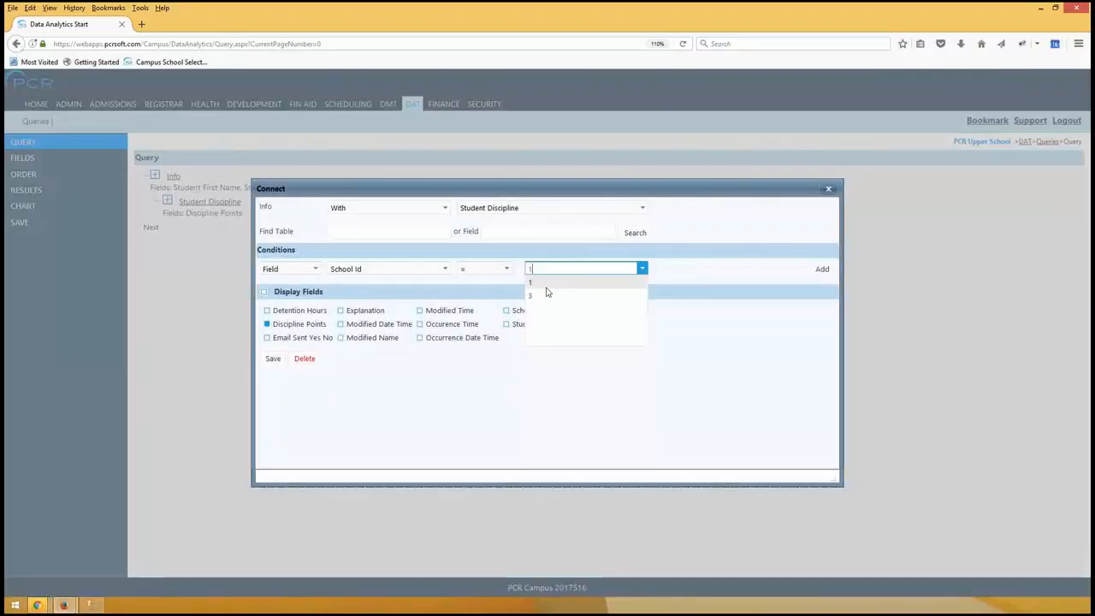
pyautogui.click(546, 288)
pyautogui.click(822, 270)
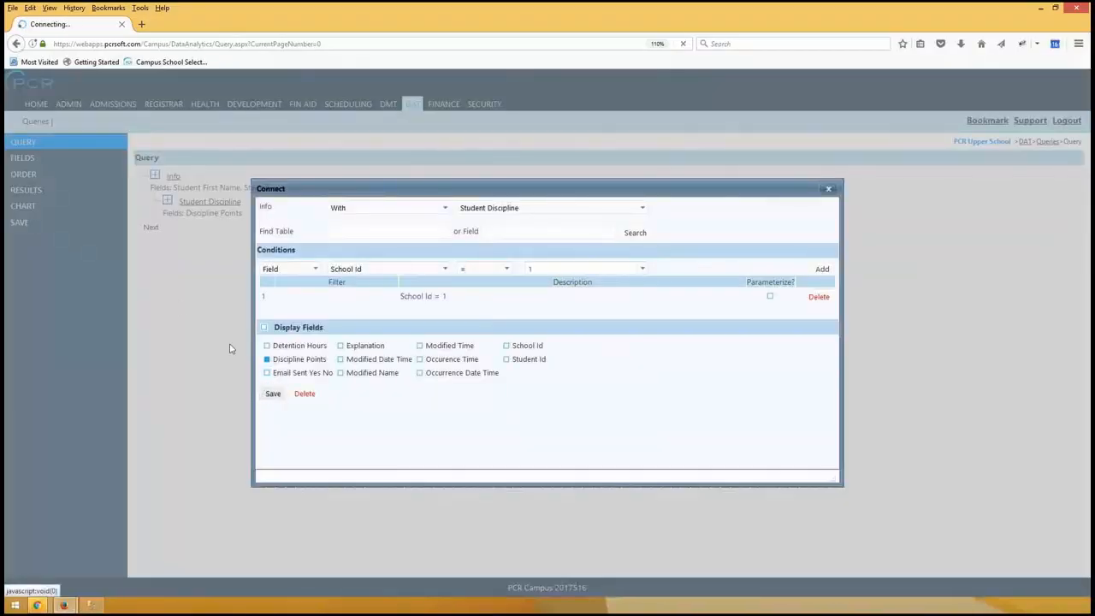
pyautogui.click(270, 394)
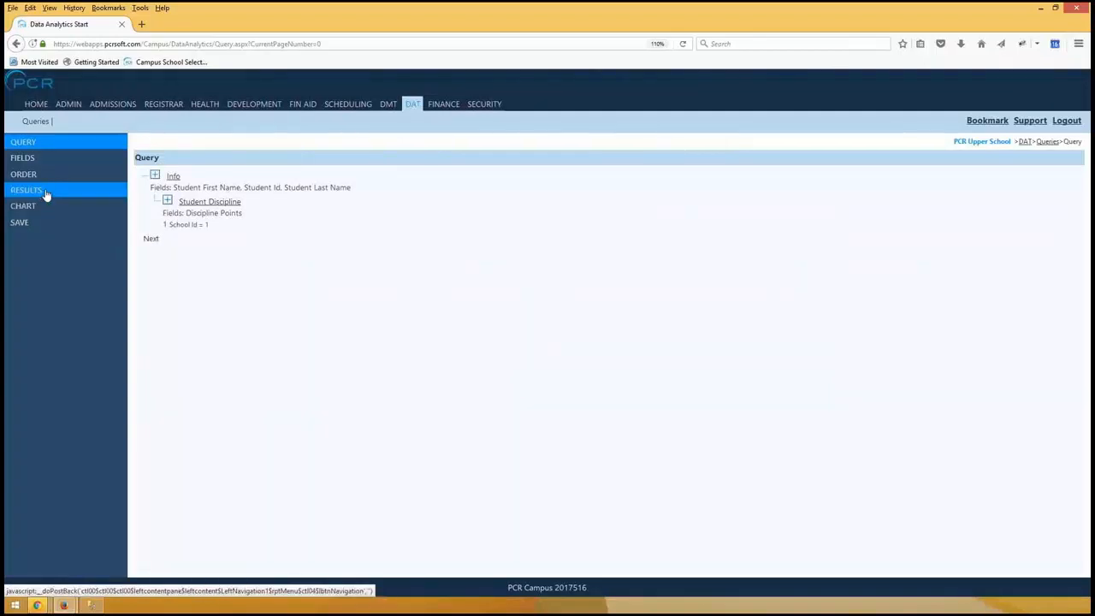
pyautogui.click(44, 159)
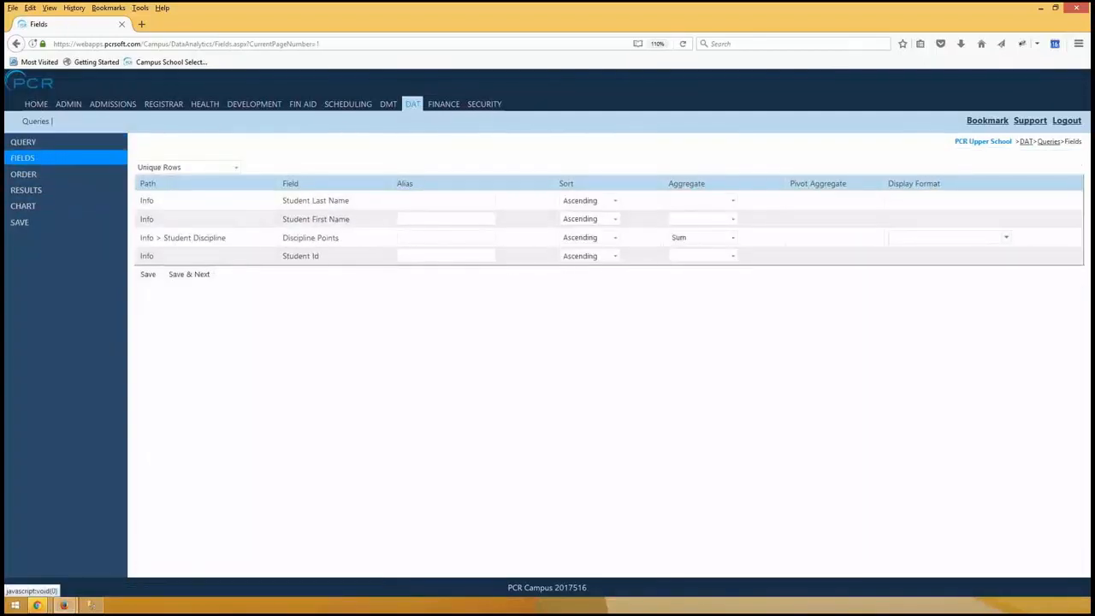
pyautogui.click(26, 191)
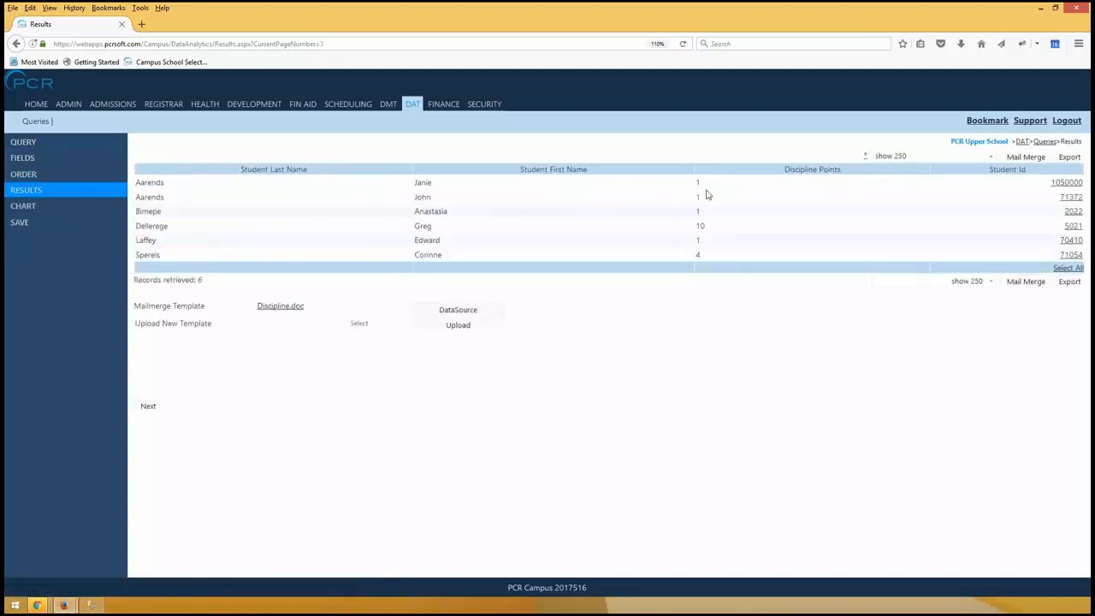
# - Clear the aggregate of the Discipline Points field, save the fields and view the results
pyautogui.click(33, 141)
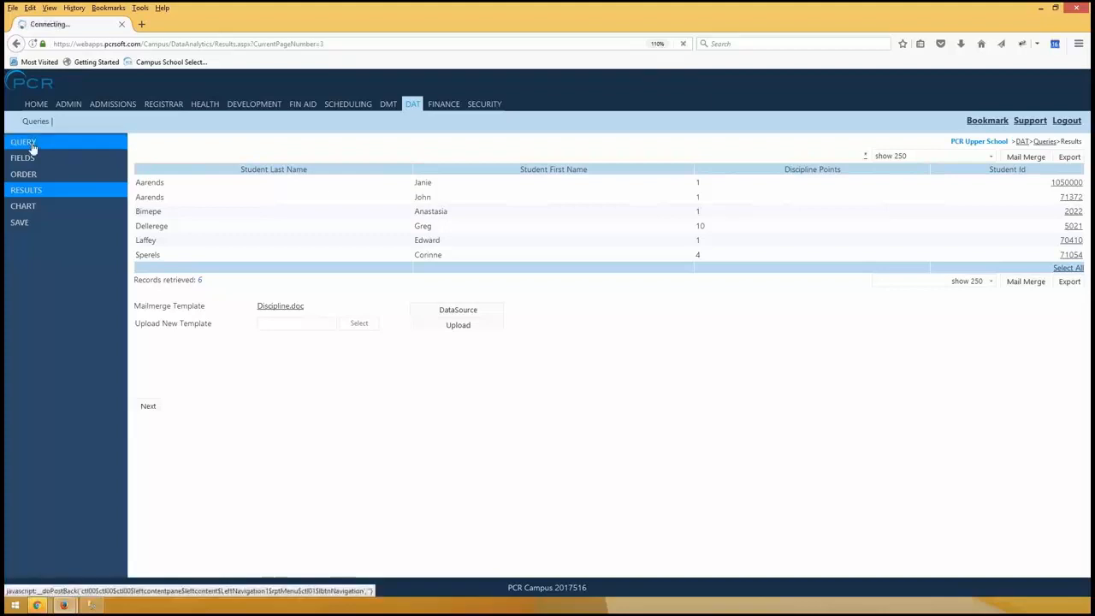
pyautogui.click(49, 158)
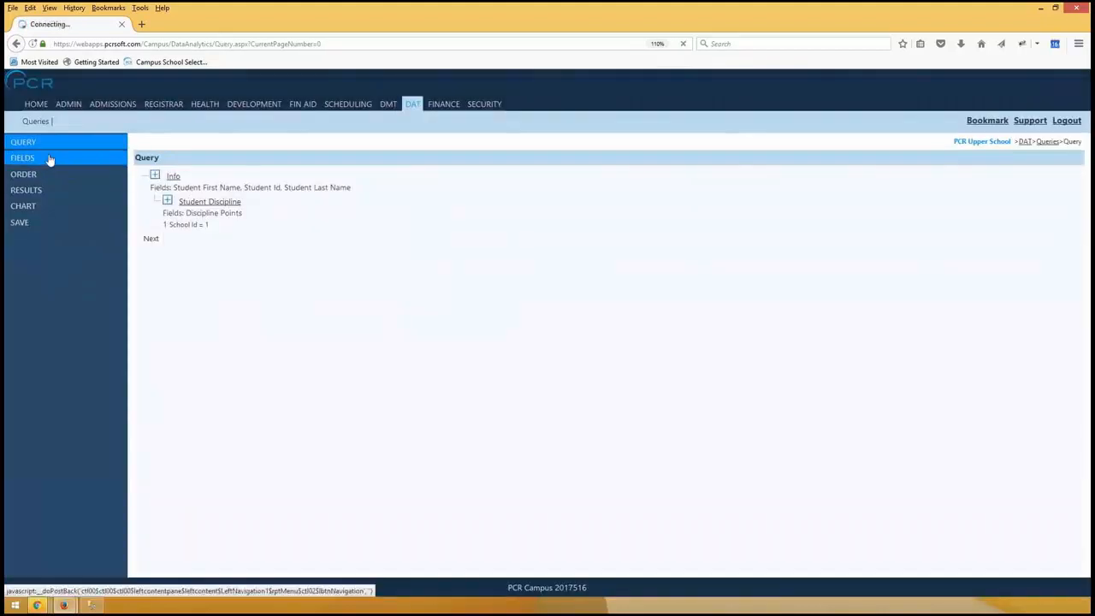
pyautogui.click(689, 243)
pyautogui.click(685, 251)
pyautogui.click(142, 278)
pyautogui.click(31, 192)
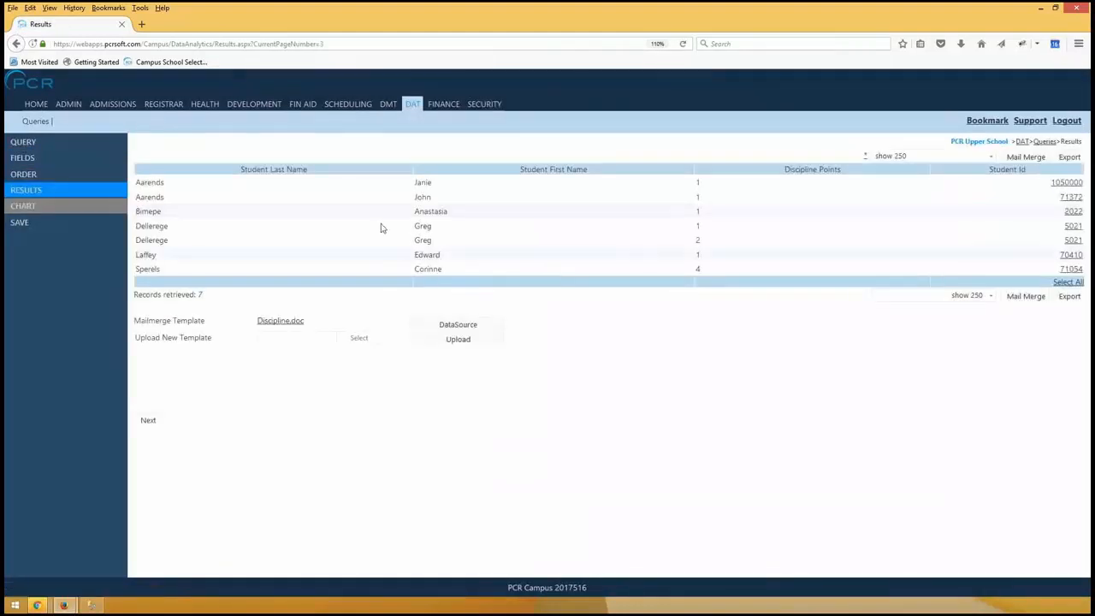
# - Compare the two result rows of the repeated student, looking at their names and Discipline Points
pyautogui.moveTo(142, 226); pyautogui.dragTo(507, 226)
pyautogui.moveTo(699, 225); pyautogui.dragTo(712, 228)
pyautogui.moveTo(155, 240); pyautogui.dragTo(709, 240)
pyautogui.click(723, 238)
pyautogui.moveTo(415, 226); pyautogui.dragTo(705, 246)
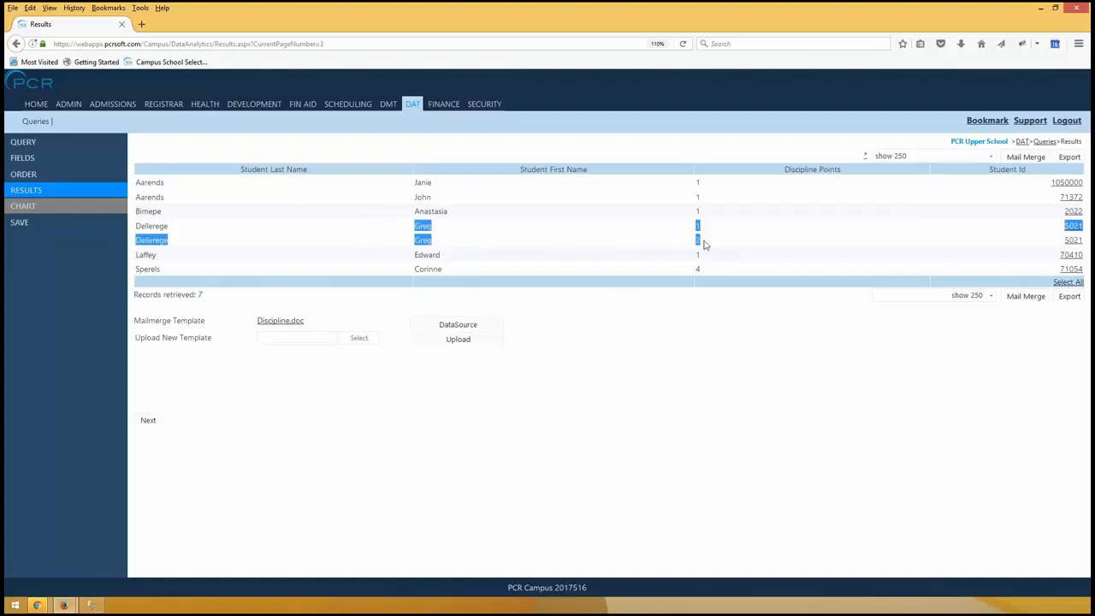
pyautogui.click(718, 245)
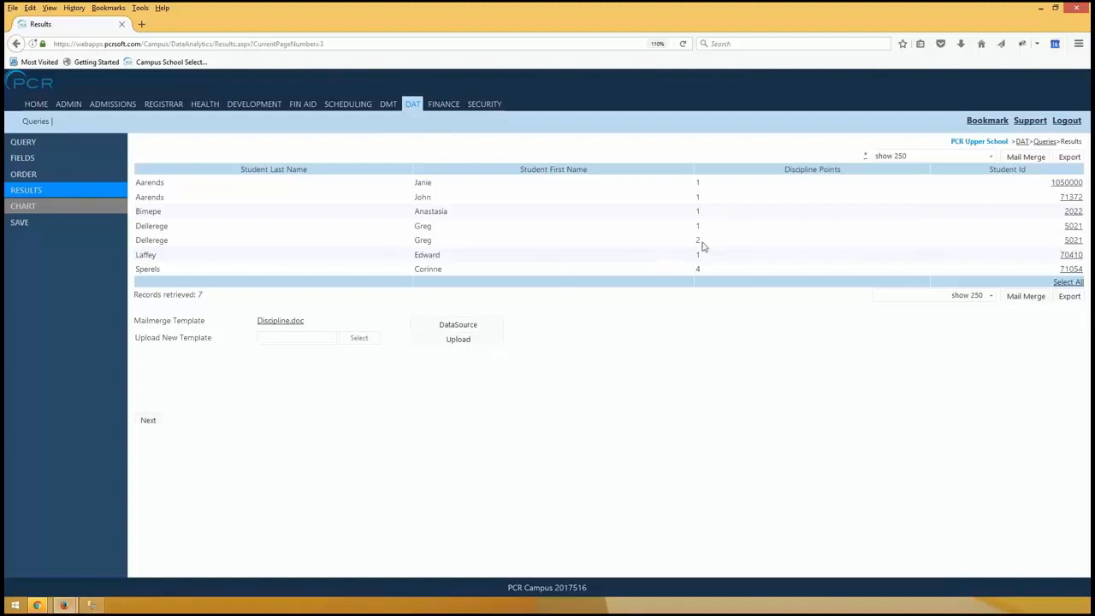
pyautogui.moveTo(702, 246); pyautogui.dragTo(690, 245)
pyautogui.click(735, 242)
# - Switch the query from unique rows to All Rows and examine the repeated student's individual discipline records
pyautogui.click(43, 142)
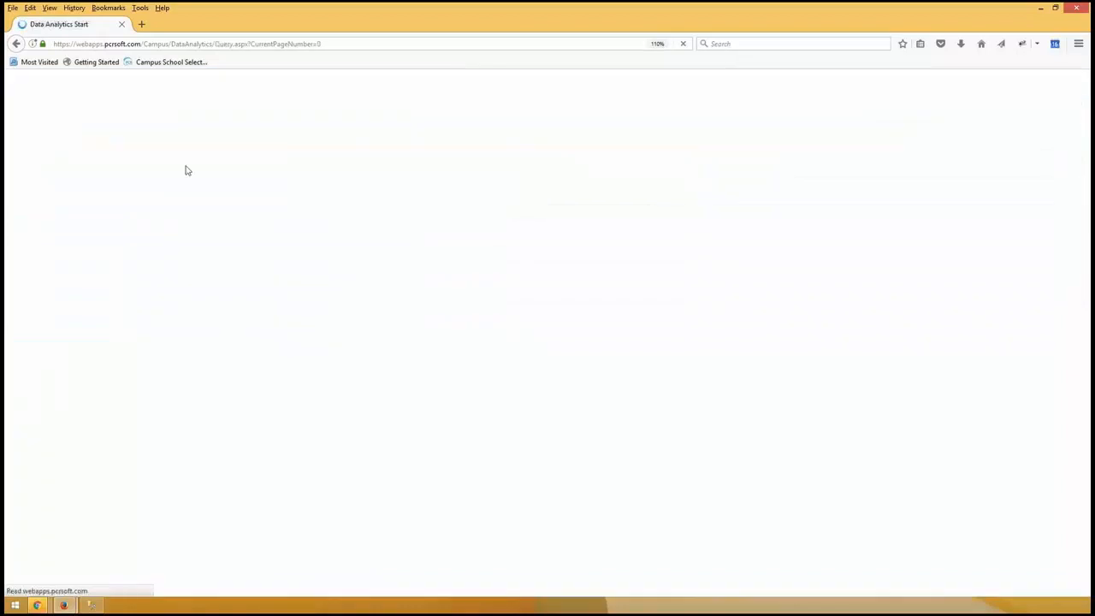
pyautogui.click(109, 168)
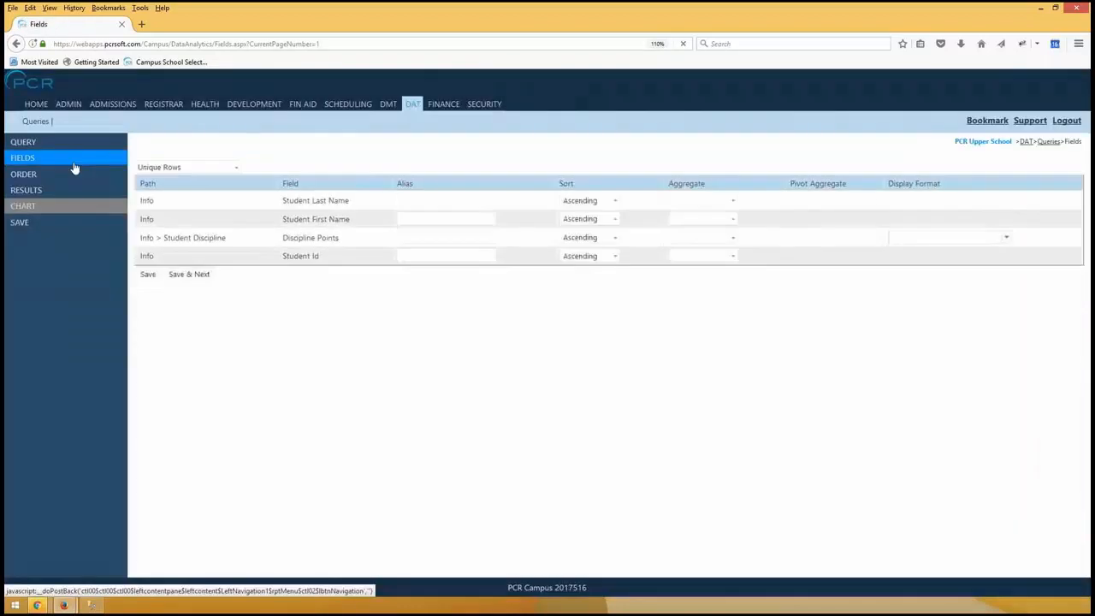
pyautogui.click(197, 167)
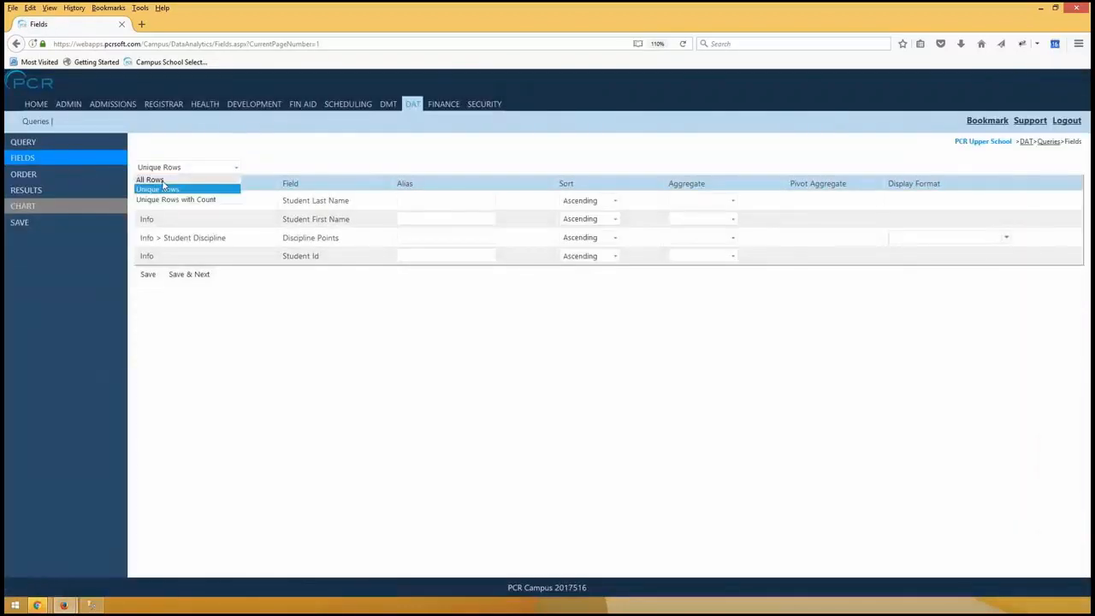
pyautogui.click(163, 181)
pyautogui.click(59, 192)
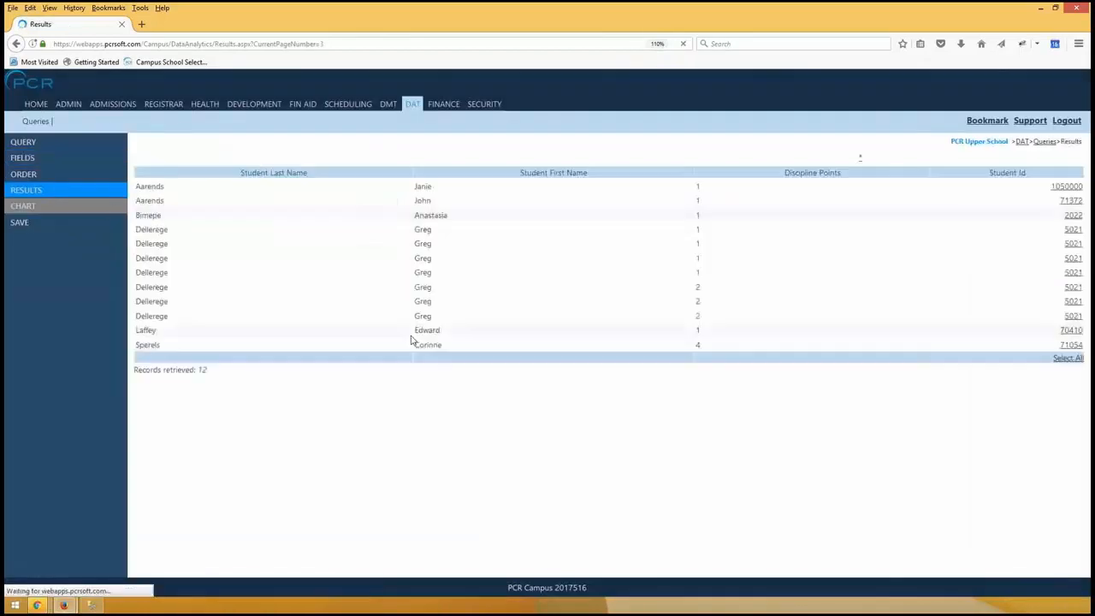
pyautogui.moveTo(417, 227); pyautogui.dragTo(711, 254)
pyautogui.click(708, 300)
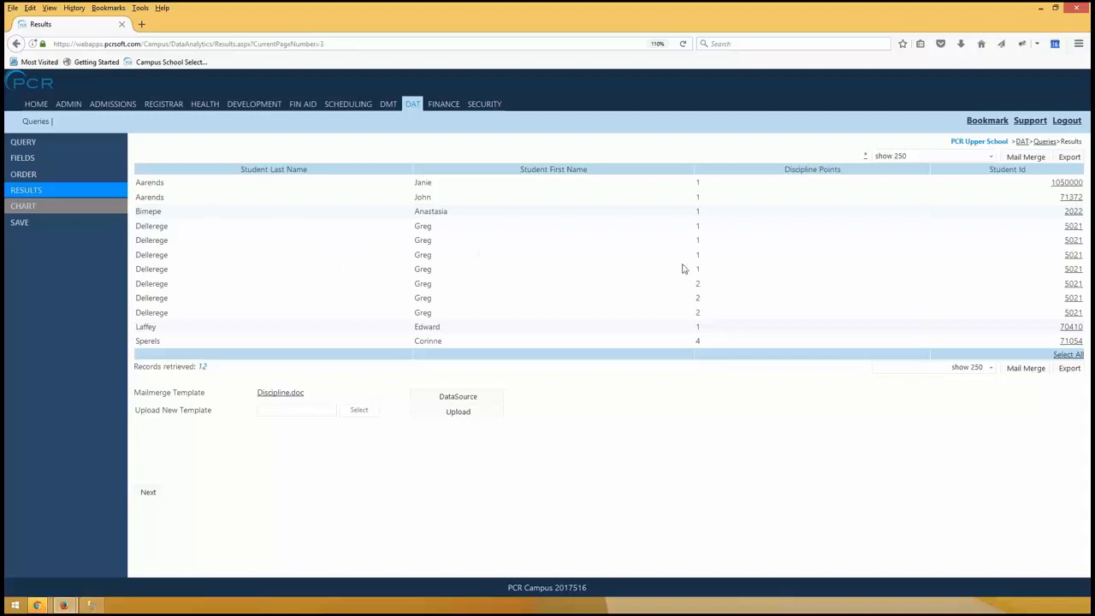
# - Return from the results to the field settings of the discipline query
pyautogui.click(21, 143)
pyautogui.click(46, 159)
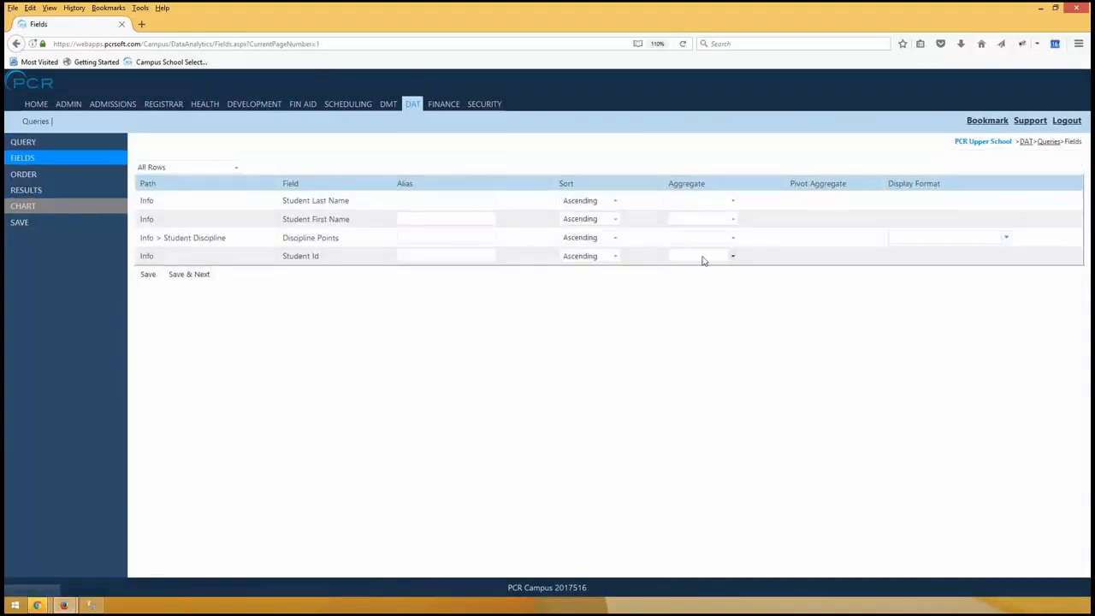
pyautogui.click(703, 257)
pyautogui.click(678, 308)
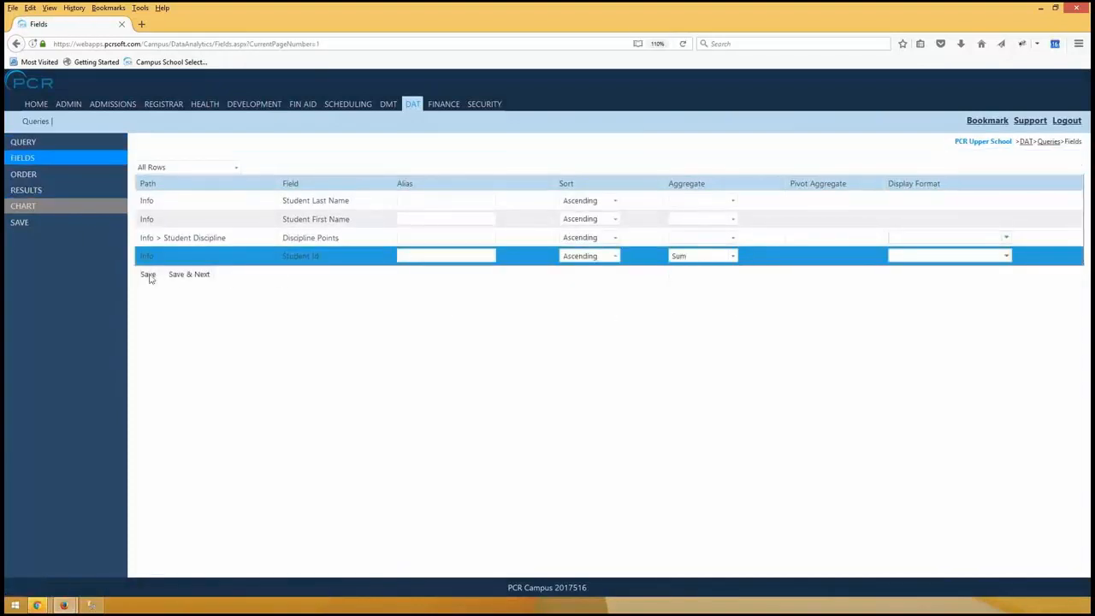
pyautogui.click(148, 274)
pyautogui.click(704, 256)
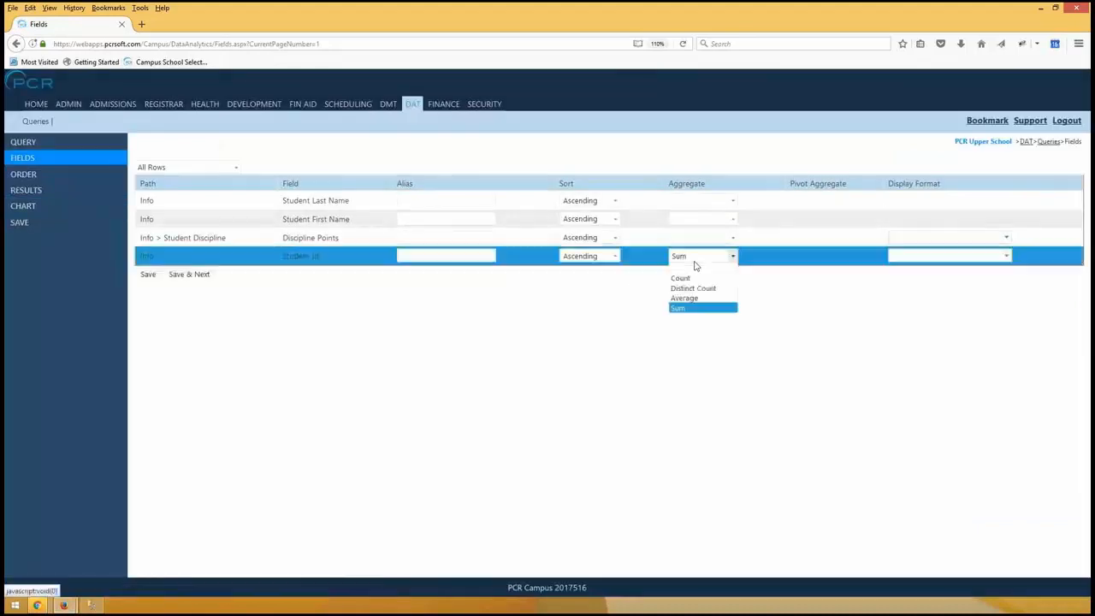
pyautogui.click(703, 265)
pyautogui.click(148, 274)
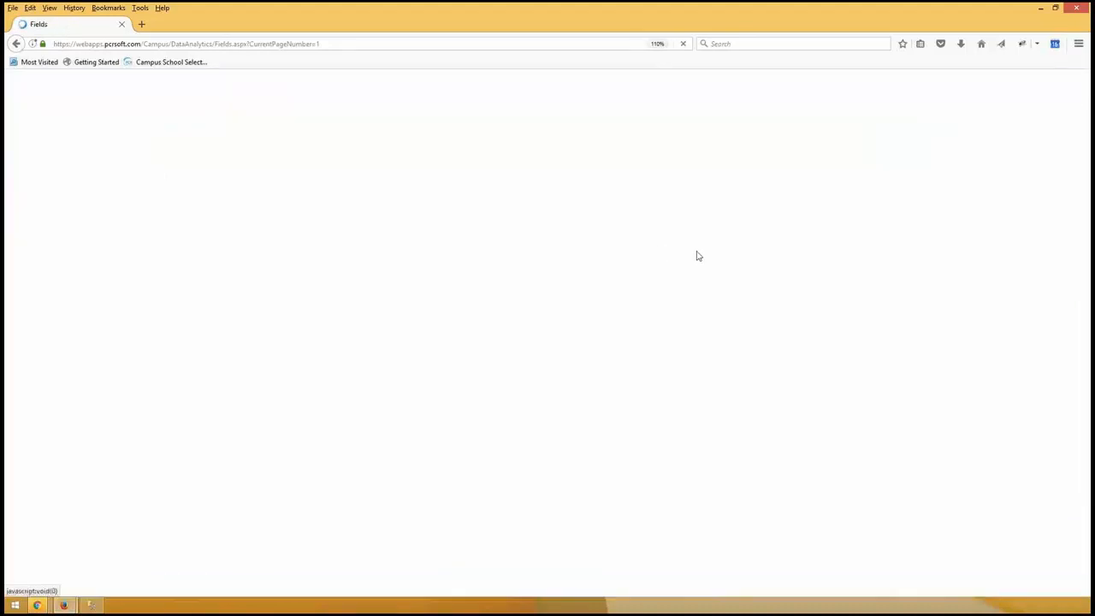
# - Set the aggregate of the Discipline Points field to Sum, save the fields and view the results
pyautogui.click(709, 239)
pyautogui.click(680, 290)
pyautogui.click(148, 274)
pyautogui.click(32, 196)
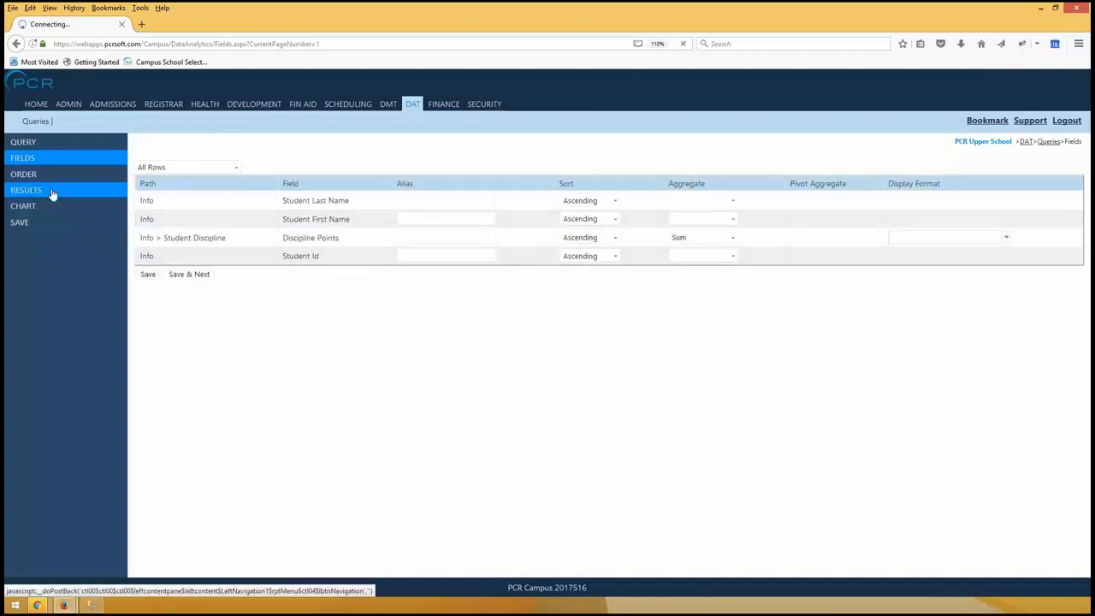
# - Examine the summed Discipline Points of the previously repeated student and of the last student in the results
pyautogui.moveTo(719, 231); pyautogui.dragTo(637, 215)
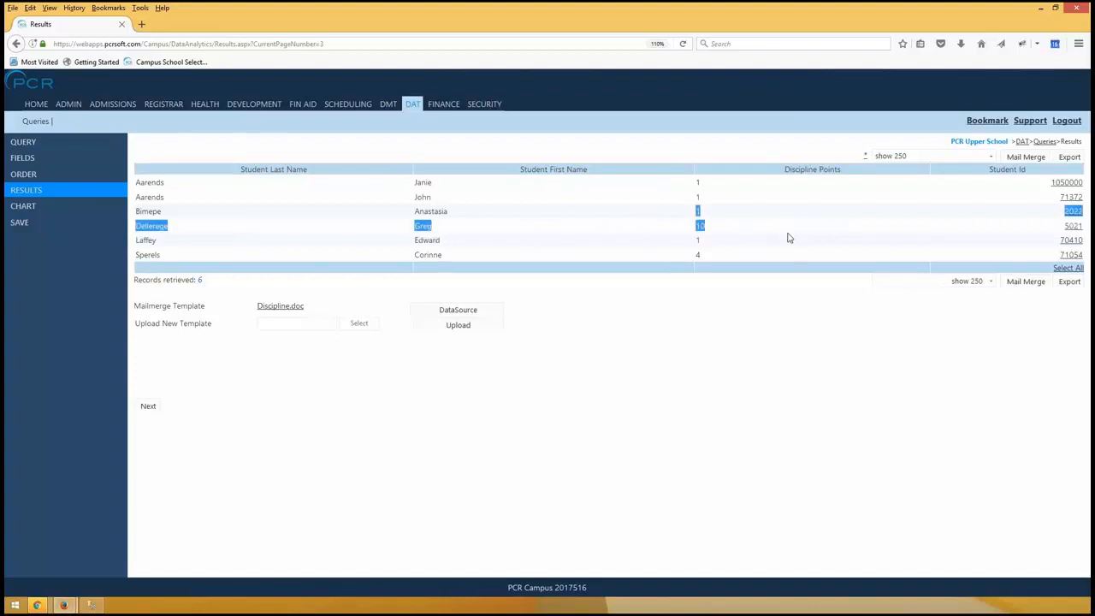
pyautogui.click(826, 236)
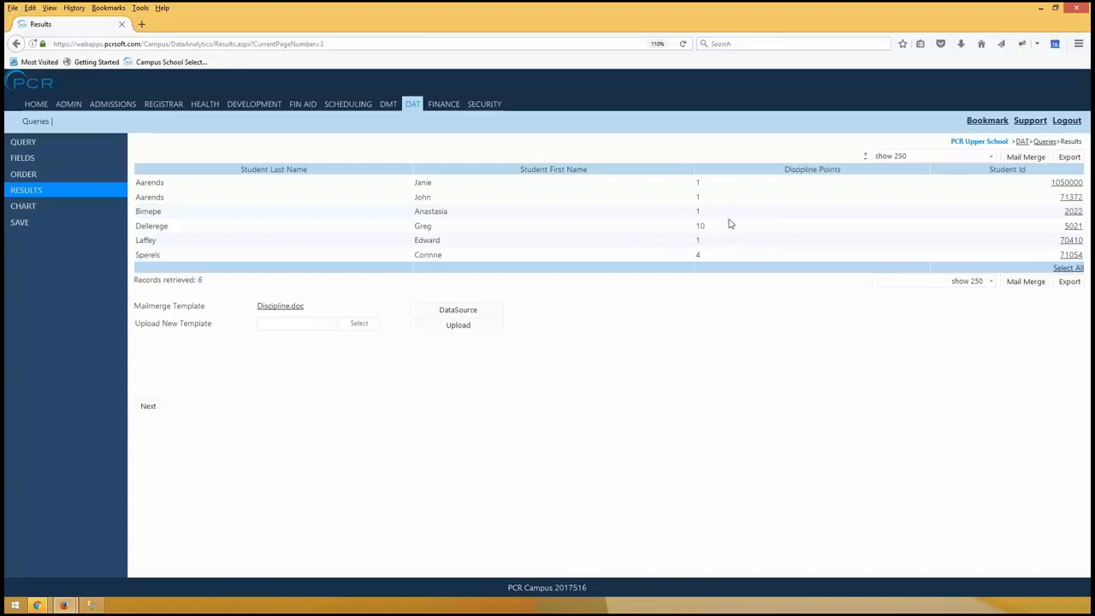
pyautogui.moveTo(735, 228); pyautogui.dragTo(652, 224)
pyautogui.moveTo(728, 260); pyautogui.dragTo(663, 261)
pyautogui.click(753, 217)
# - Download the query's mail merge data source MailMerge.txt, opening it with Notepad
pyautogui.click(458, 310)
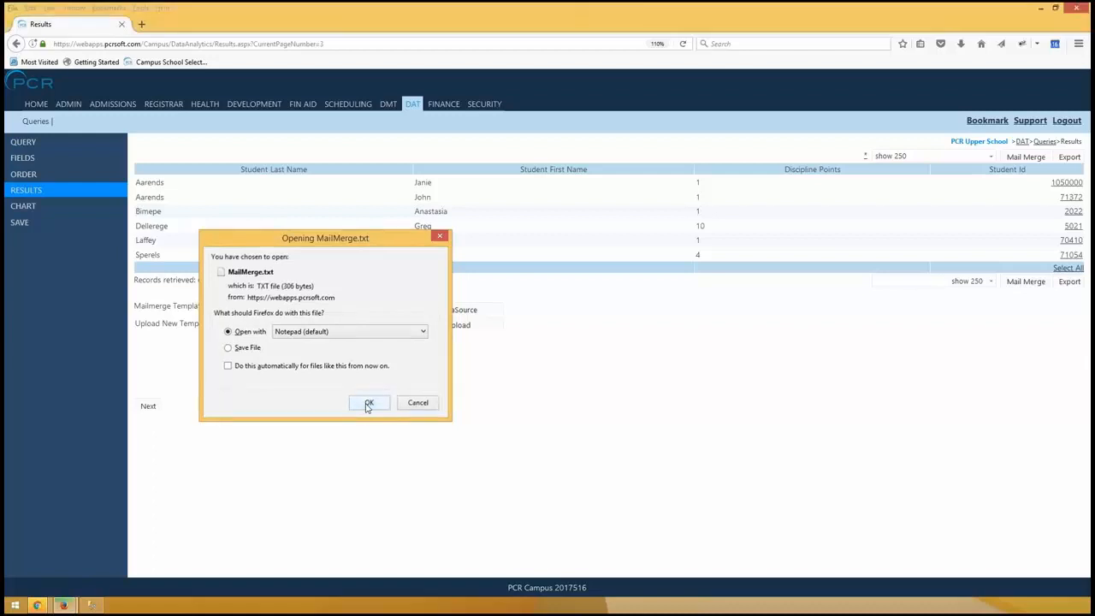
pyautogui.click(368, 403)
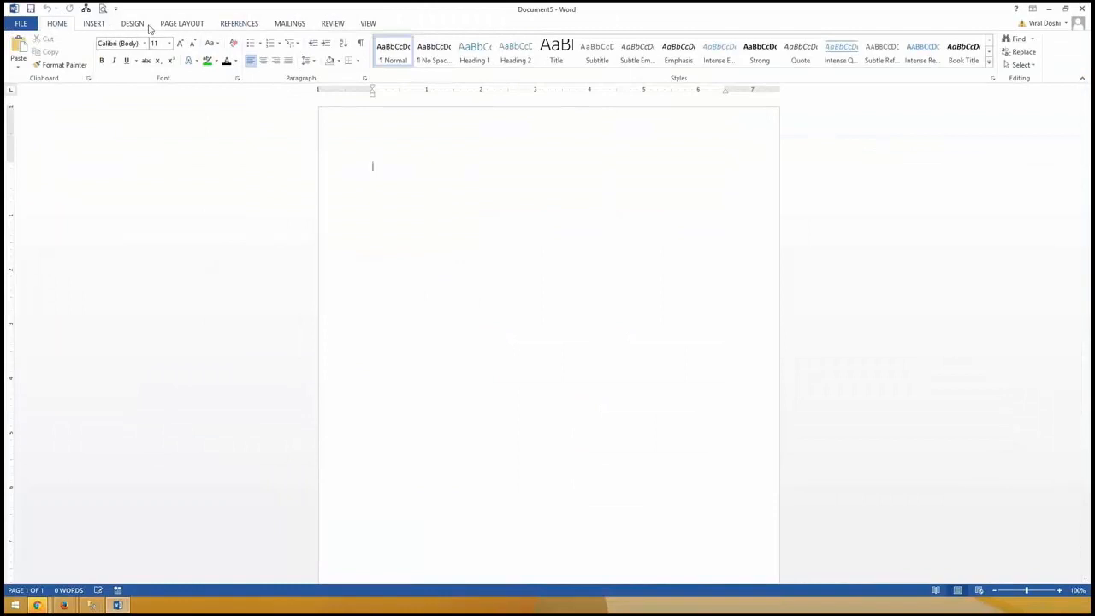
# - In a new Word document, start the step-by-step Mail Merge wizard for Letters using the current document, and continue to recipient selection
pyautogui.click(289, 26)
pyautogui.click(86, 67)
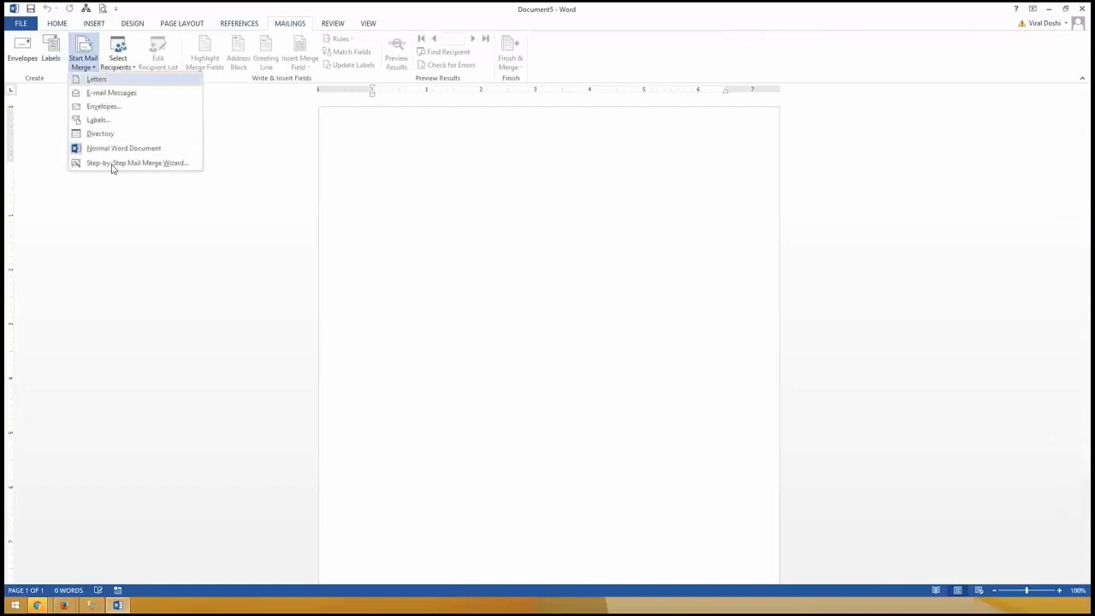
pyautogui.click(112, 162)
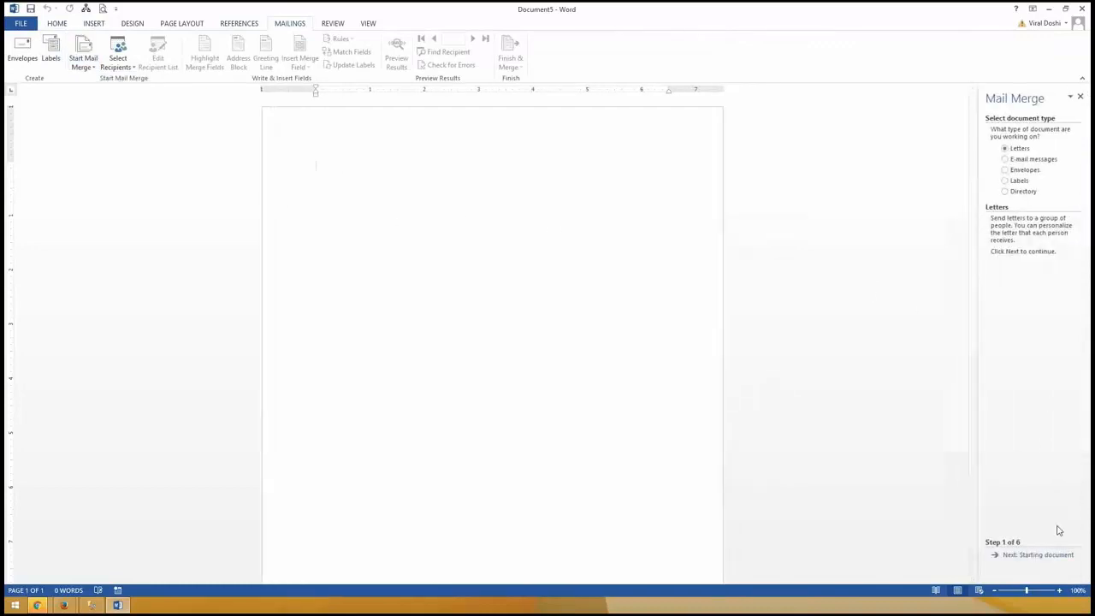
pyautogui.click(1038, 557)
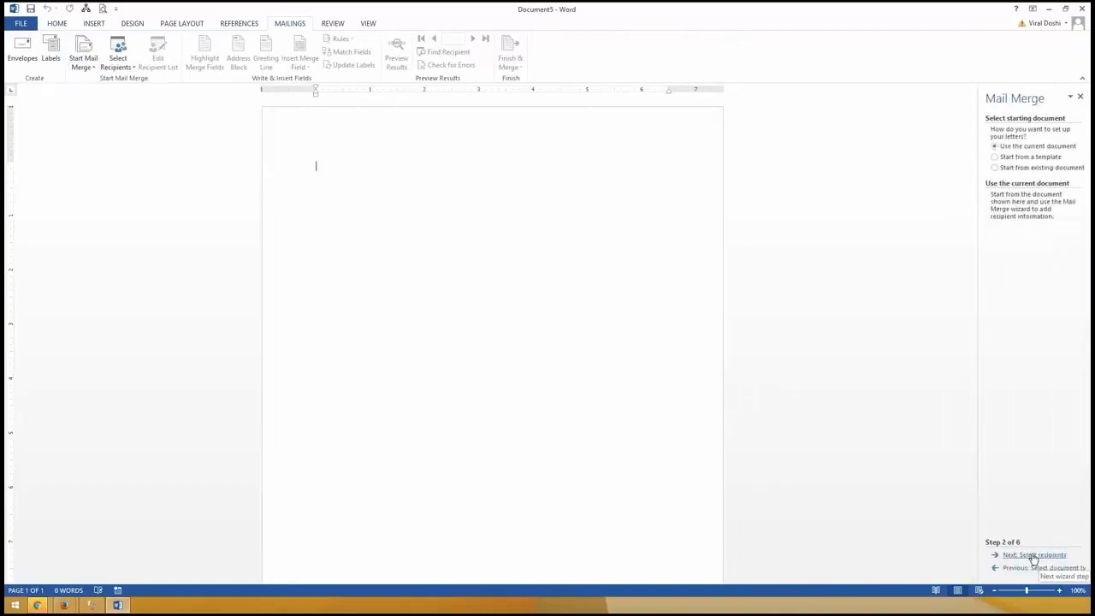
pyautogui.click(1034, 556)
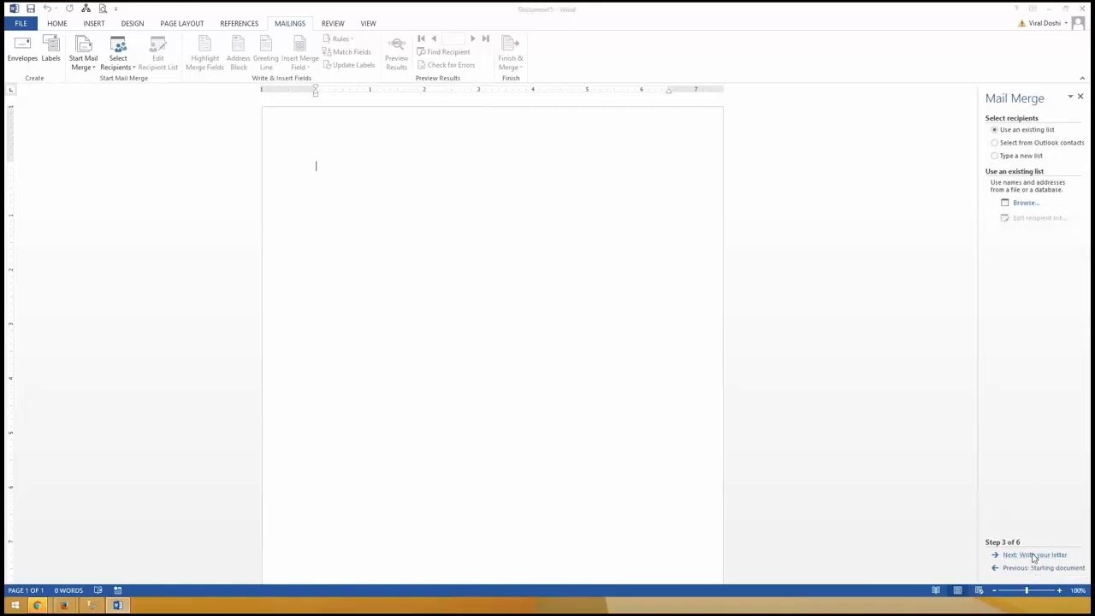
# - Look for the data source file in the Downloads folder, showing all file types and sorting by date modified
pyautogui.click(58, 159)
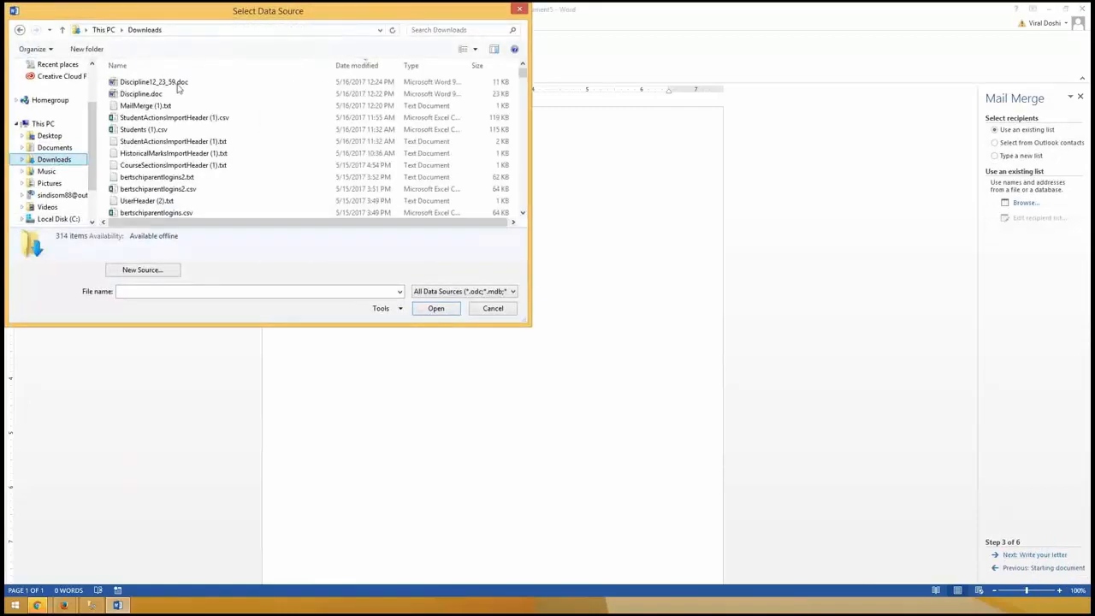
pyautogui.click(462, 291)
pyautogui.click(456, 304)
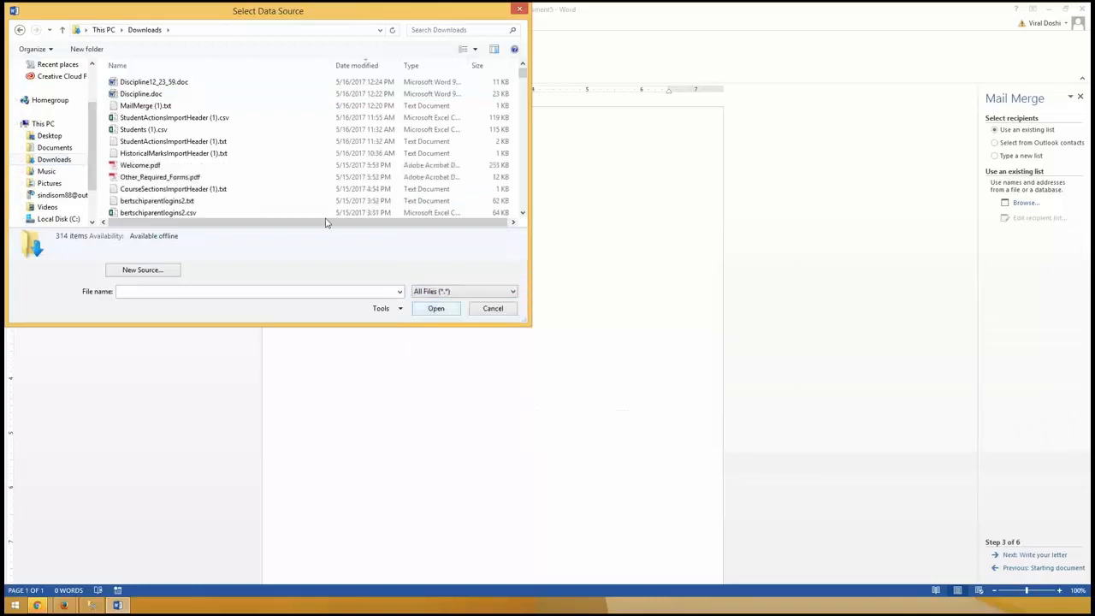
pyautogui.click(367, 66)
pyautogui.click(367, 65)
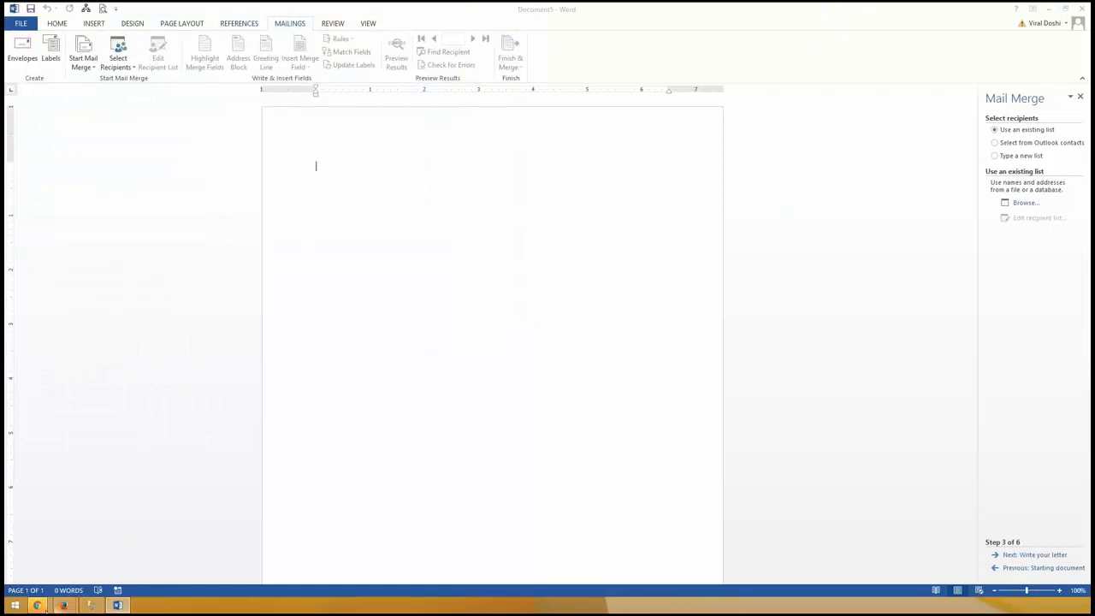
# - Save the data source MailMerge.txt from the Campus query results and use it as the recipient list of the Word letter
pyautogui.moveTo(64, 606)
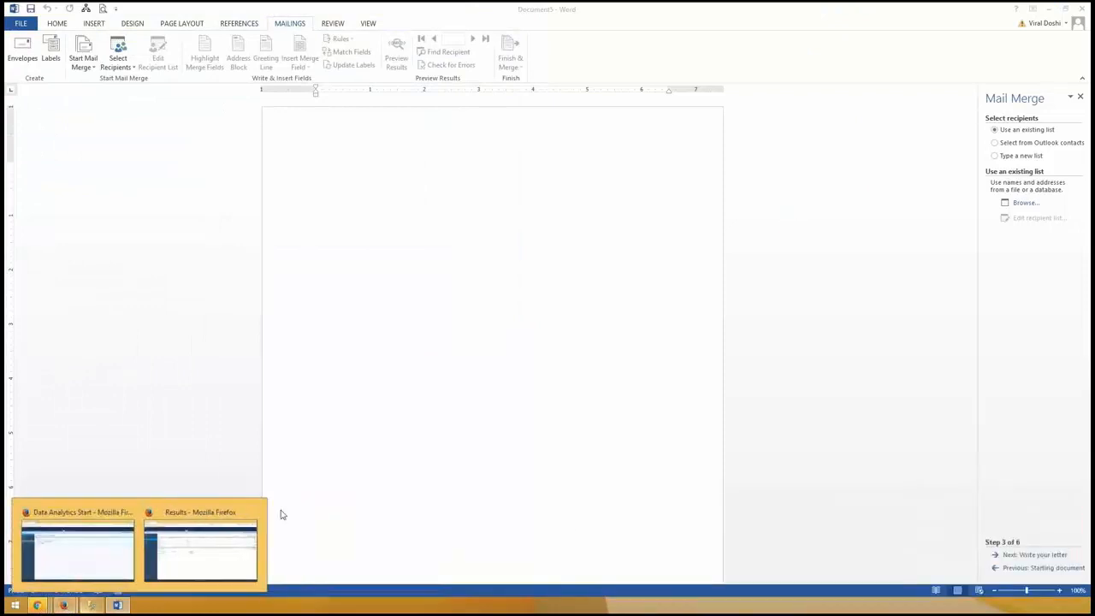
pyautogui.click(196, 550)
pyautogui.click(451, 315)
pyautogui.click(257, 349)
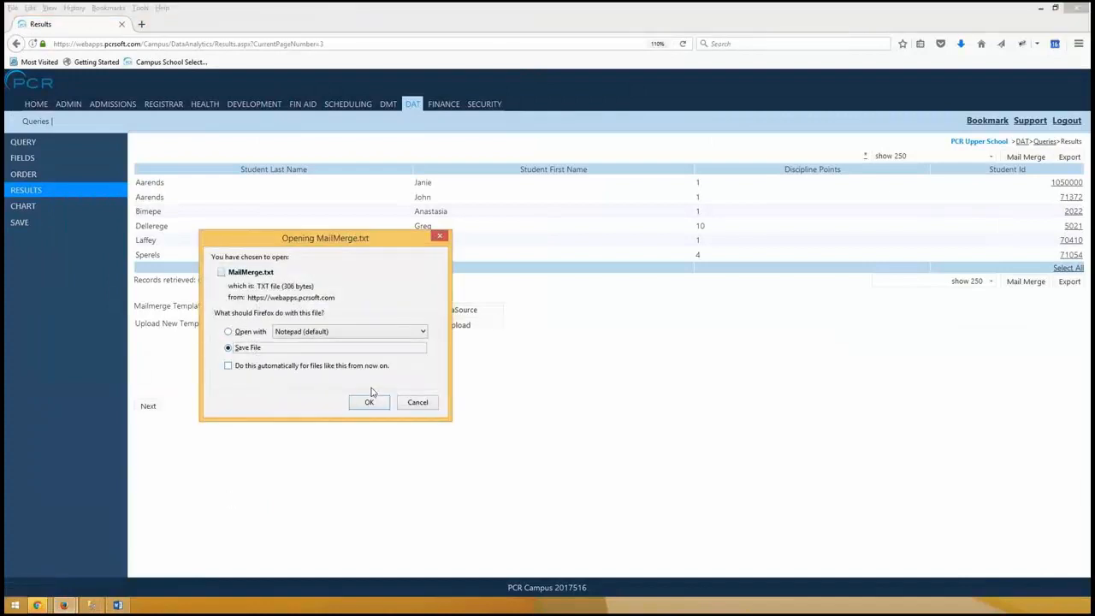
pyautogui.click(366, 402)
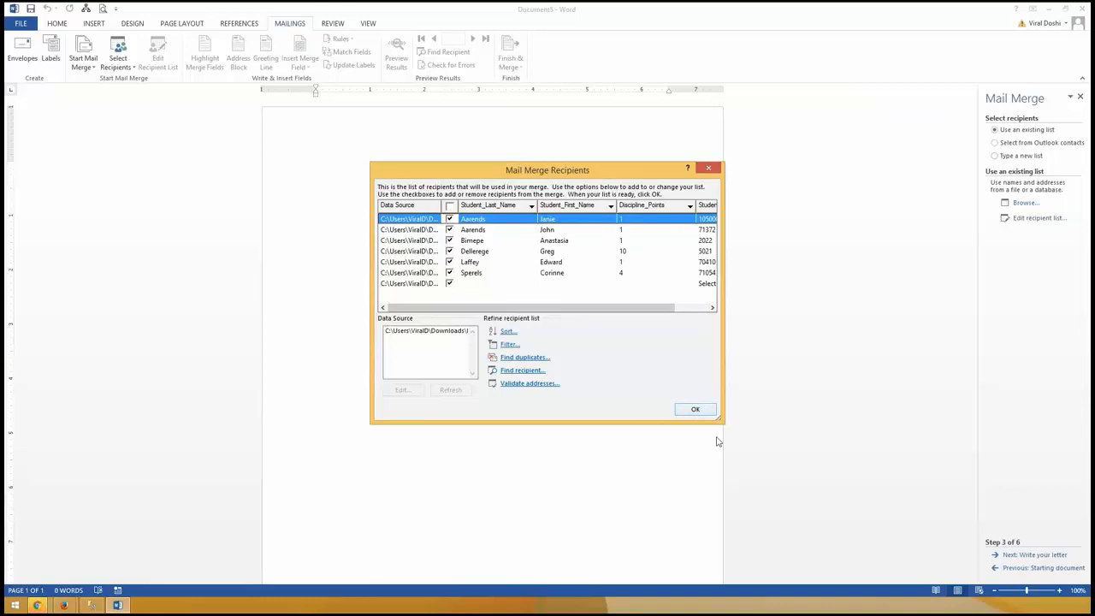
pyautogui.click(711, 412)
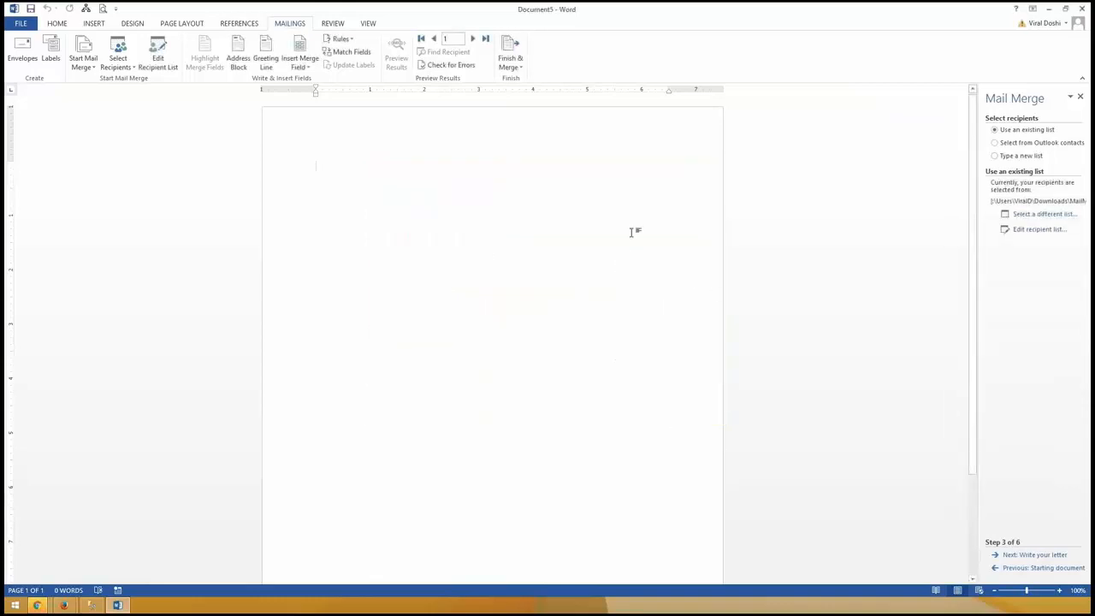
# - Begin the letter's greeting with "Dear" followed by the Student_First_Name merge field
pyautogui.click(305, 62)
pyautogui.click(403, 168)
pyautogui.write('Dear')
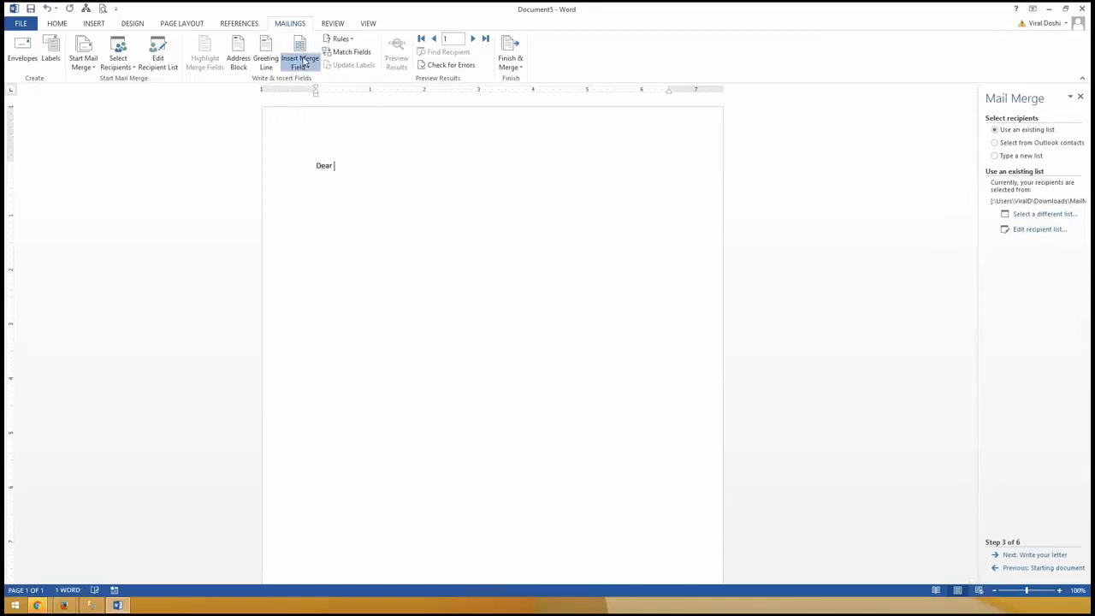
pyautogui.click(306, 62)
pyautogui.click(313, 91)
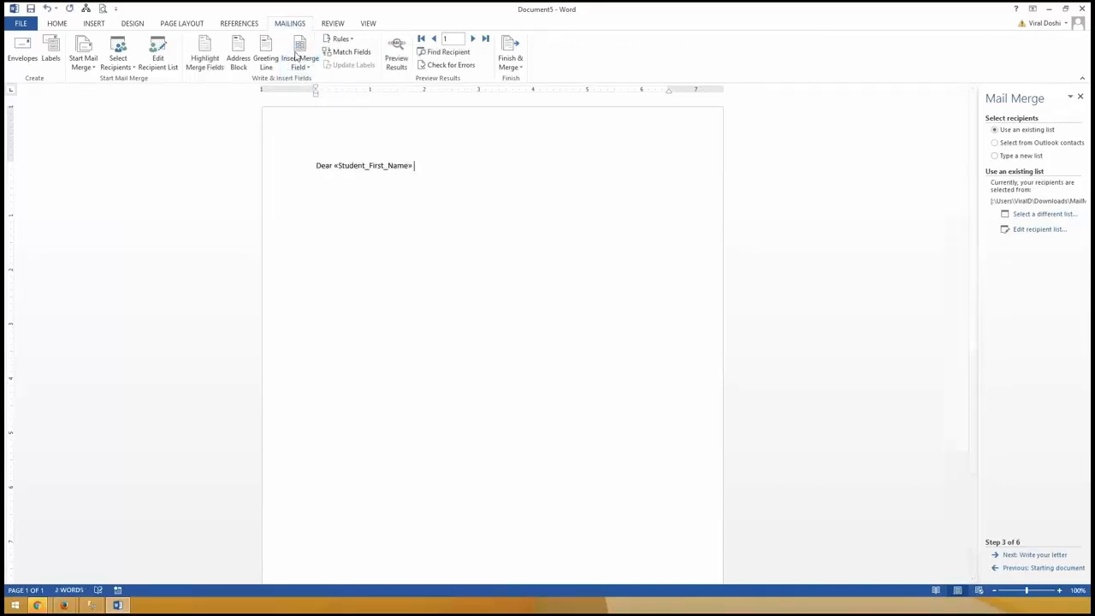
pyautogui.click(304, 62)
pyautogui.click(313, 90)
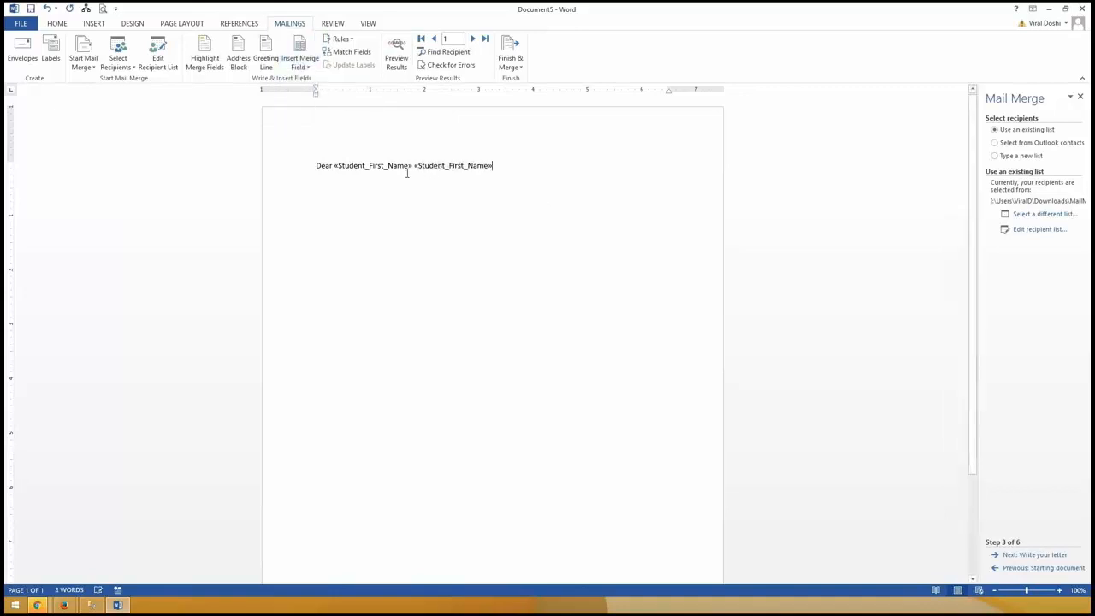
pyautogui.moveTo(493, 165); pyautogui.dragTo(414, 165)
pyautogui.press('Delete')
# - Complete the greeting line with the Student_Last_Name merge field and a comma
pyautogui.click(298, 66)
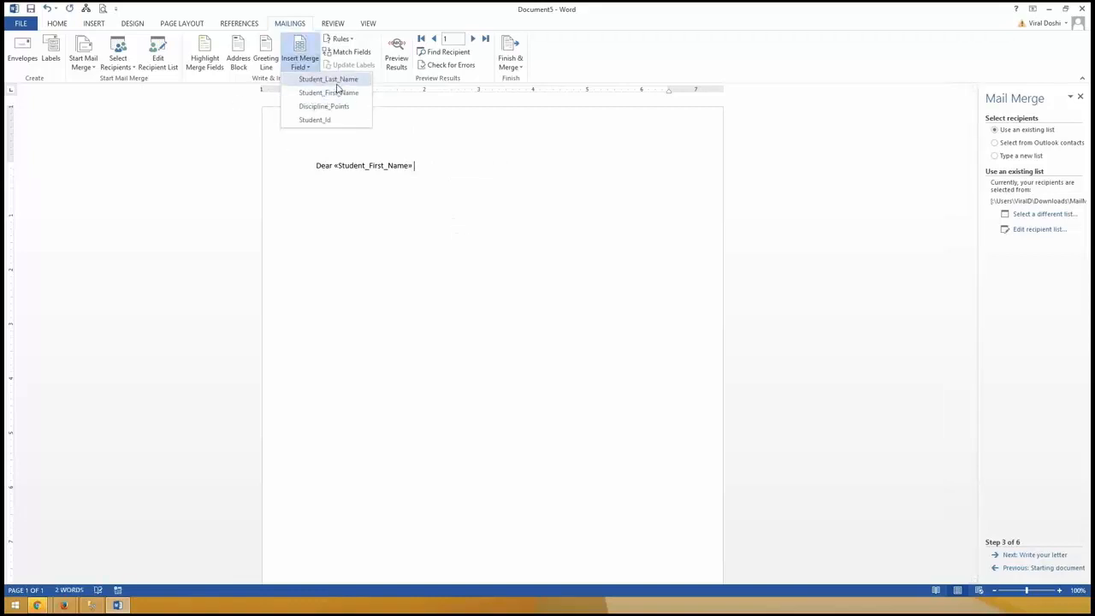
pyautogui.click(333, 79)
pyautogui.write(',')
# - Write the body "You have «Discipline_Points» discipline points." using the merge field, and close with "Thanks," and "Bistmar School" on separate lines
pyautogui.press('Return')
pyautogui.press('Return')
pyautogui.write('You have')
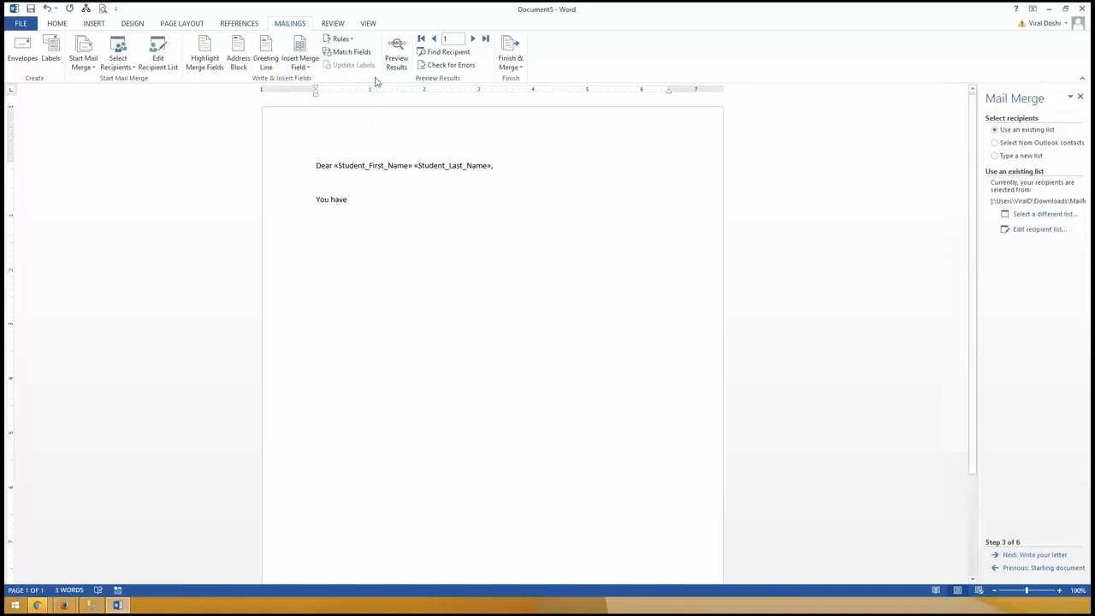
pyautogui.click(307, 68)
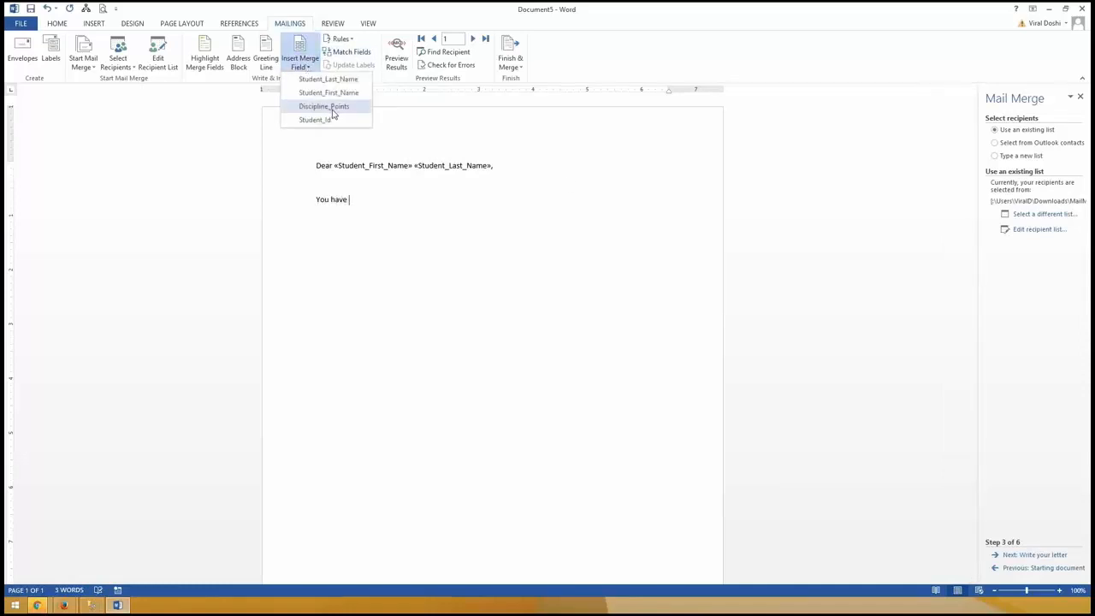
pyautogui.click(325, 106)
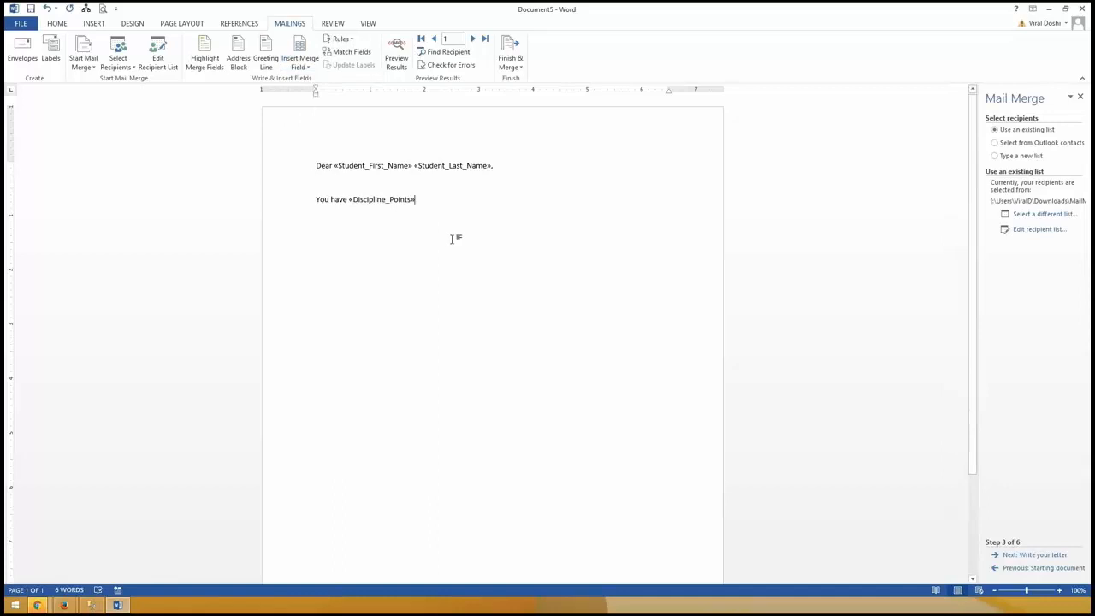
pyautogui.write('disci')
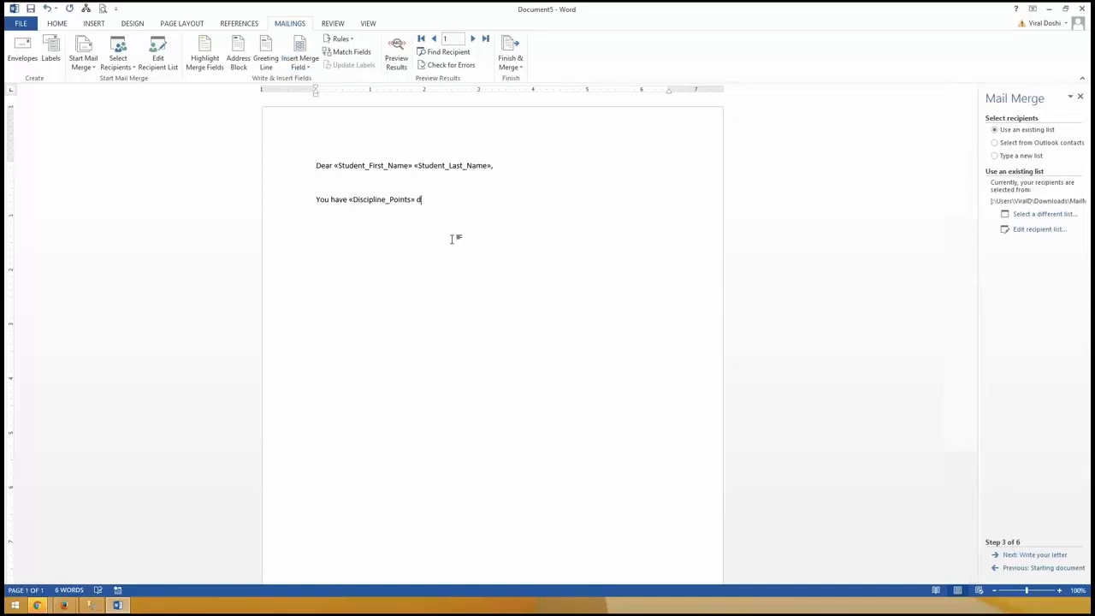
pyautogui.write('pline points. Thanks, Bistmar')
pyautogui.write(' School')
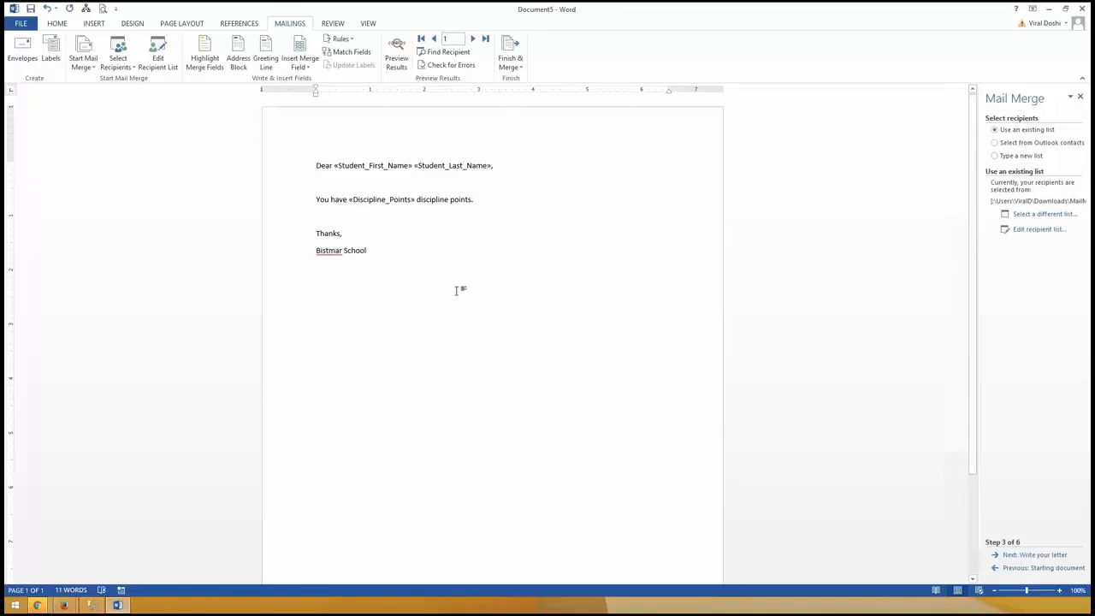
# - Save the letter in the Downloads folder as DisciplineWebinar.doc in Word 97-2003 Document format
pyautogui.click(21, 23)
pyautogui.click(37, 136)
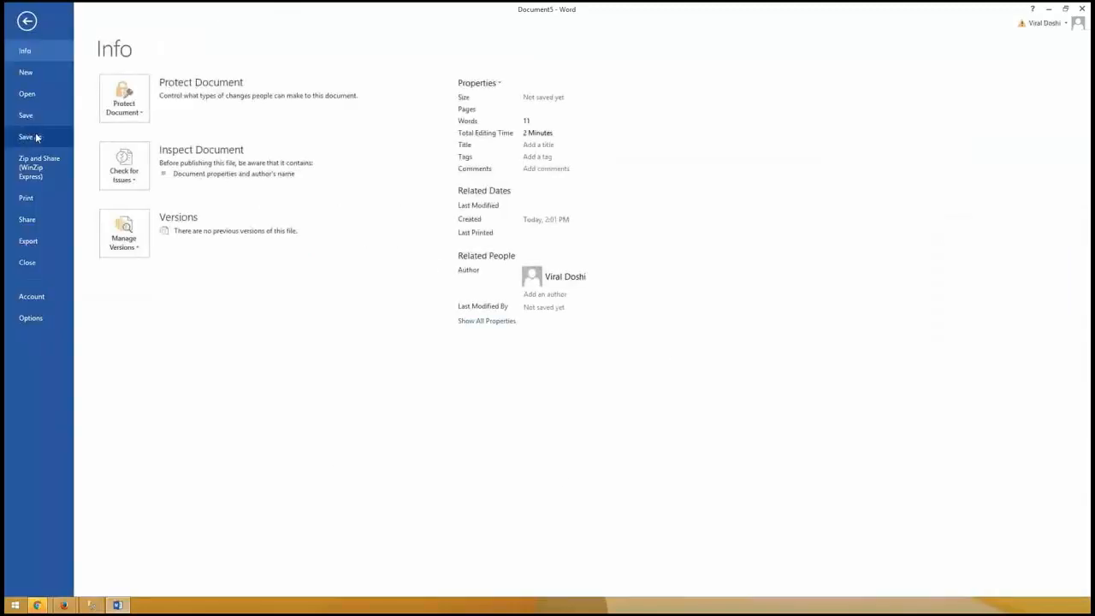
pyautogui.click(210, 125)
pyautogui.click(338, 132)
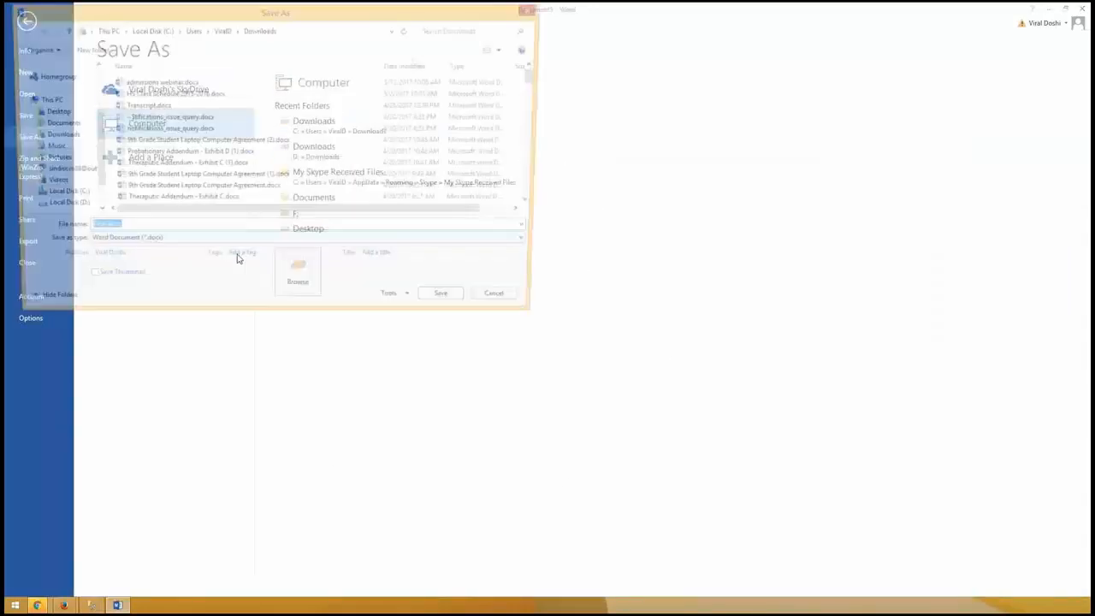
pyautogui.write('DisciplineWEbinar')
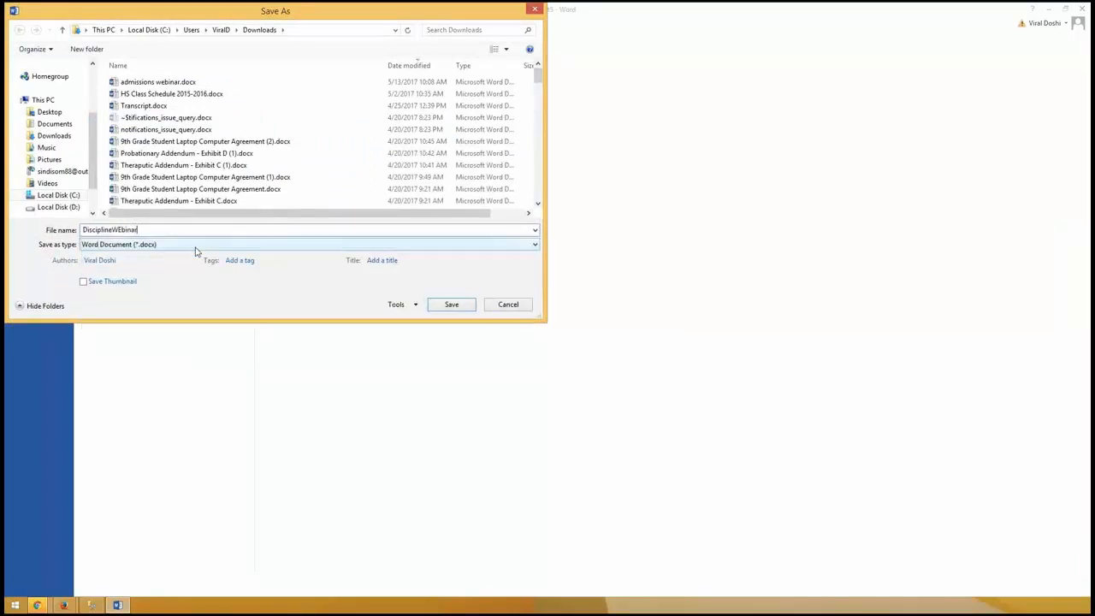
pyautogui.click(120, 231)
pyautogui.press('BackSpace')
pyautogui.write('e')
pyautogui.click(103, 245)
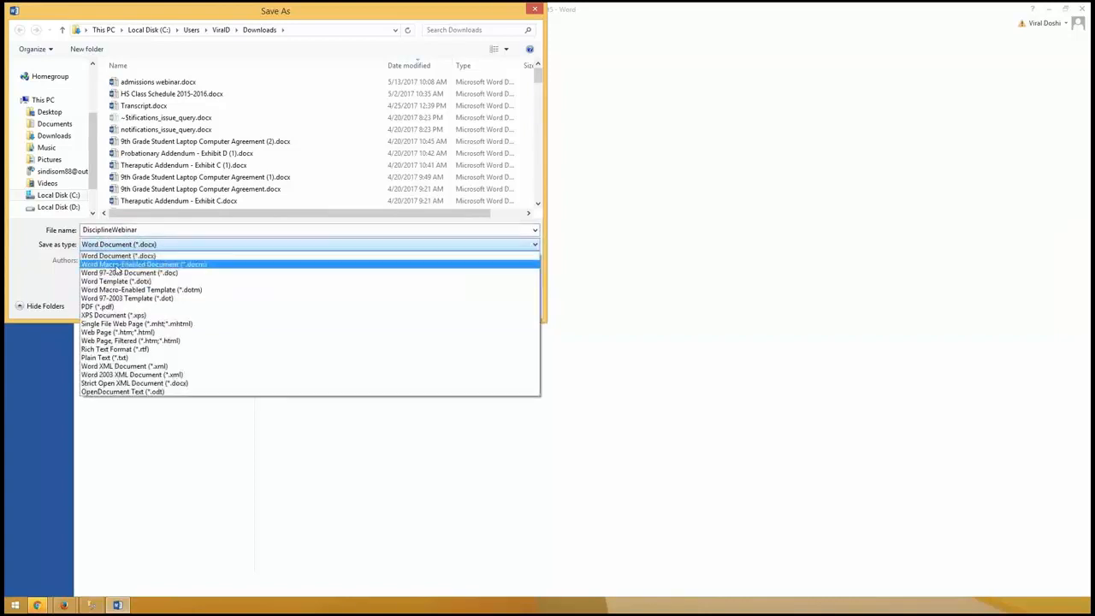
pyautogui.click(128, 266)
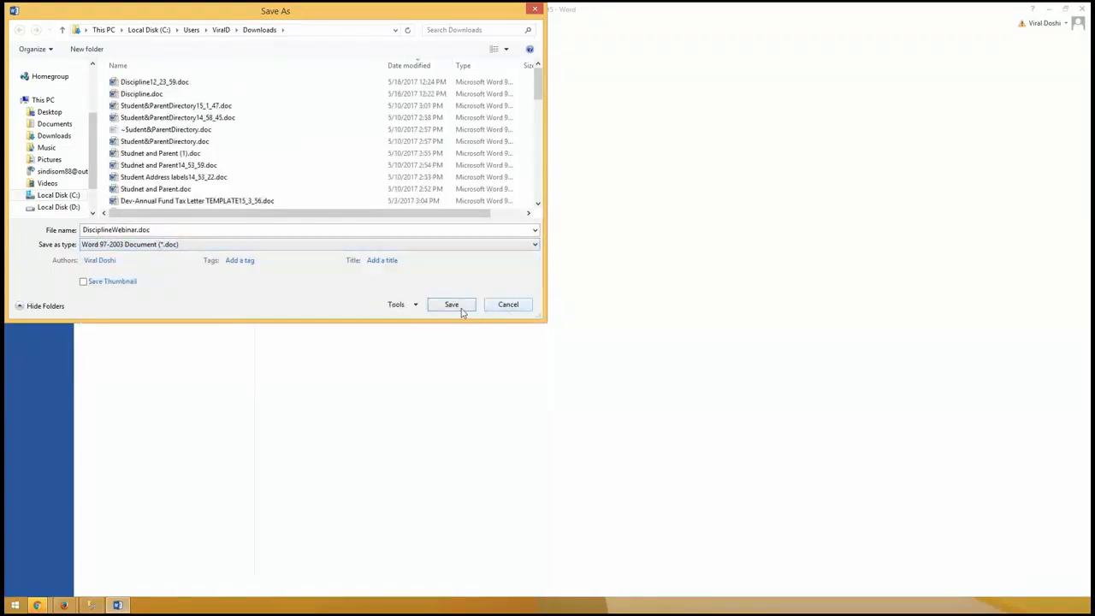
pyautogui.click(461, 313)
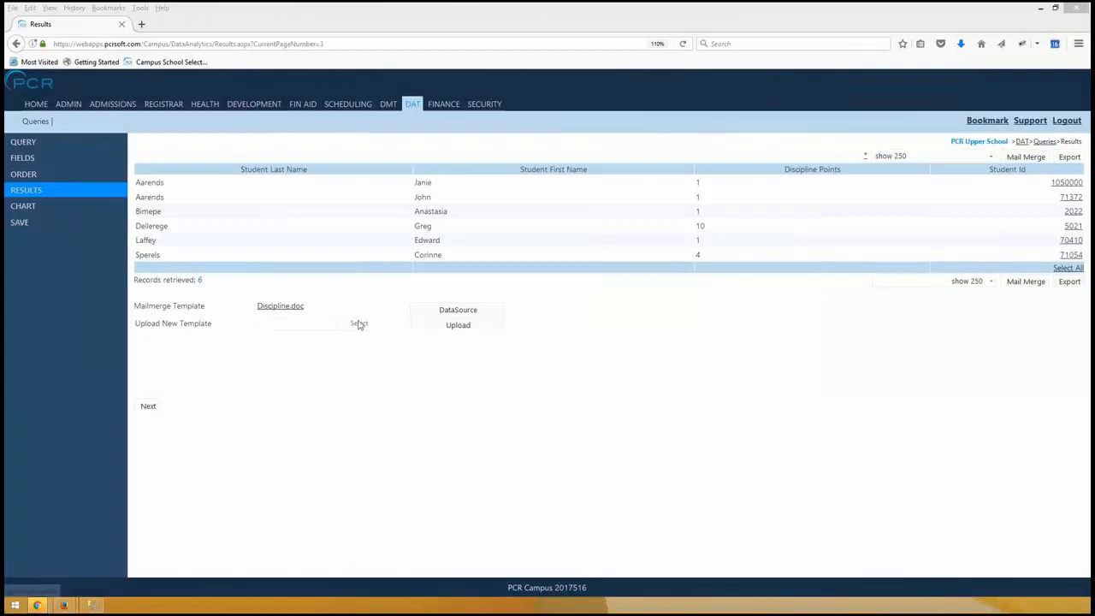
# - Upload DisciplineWebinar.doc from the Downloads folder as the query's new mail merge template
pyautogui.click(359, 323)
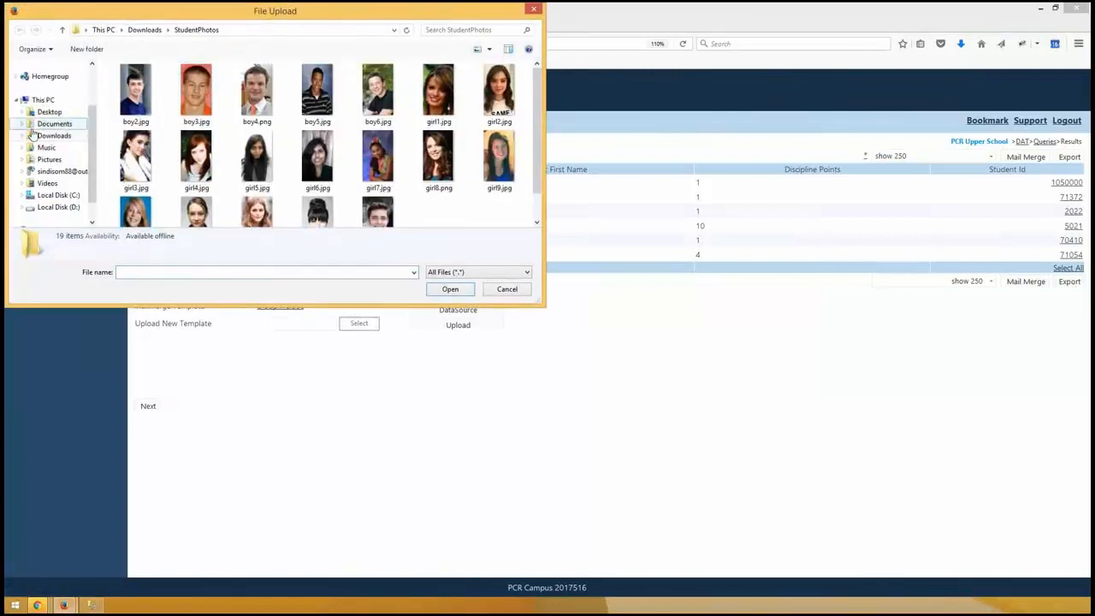
pyautogui.click(54, 135)
pyautogui.click(52, 112)
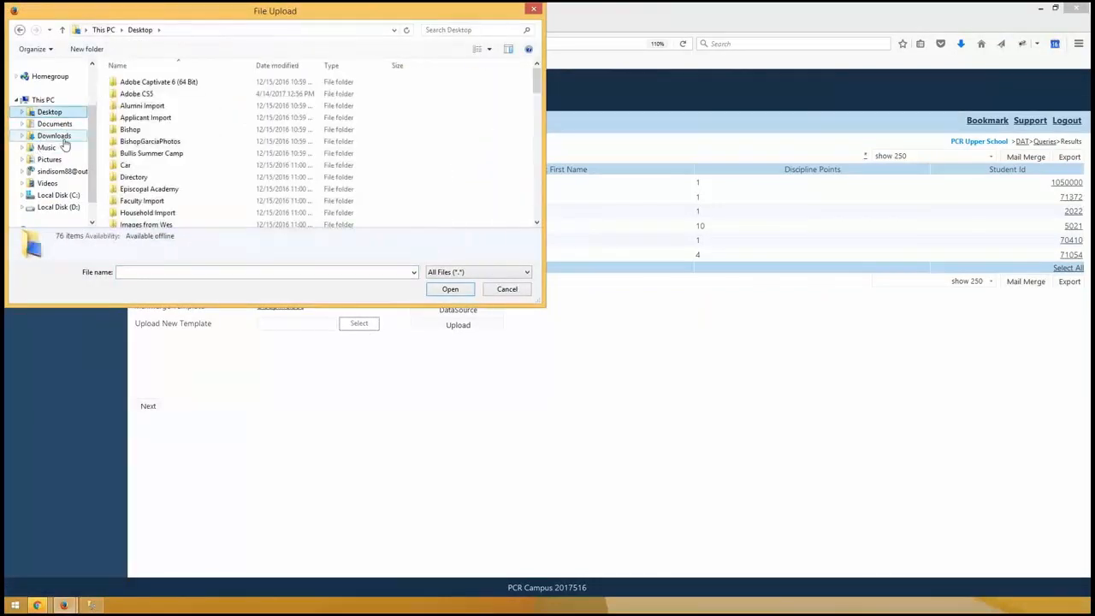
pyautogui.click(54, 135)
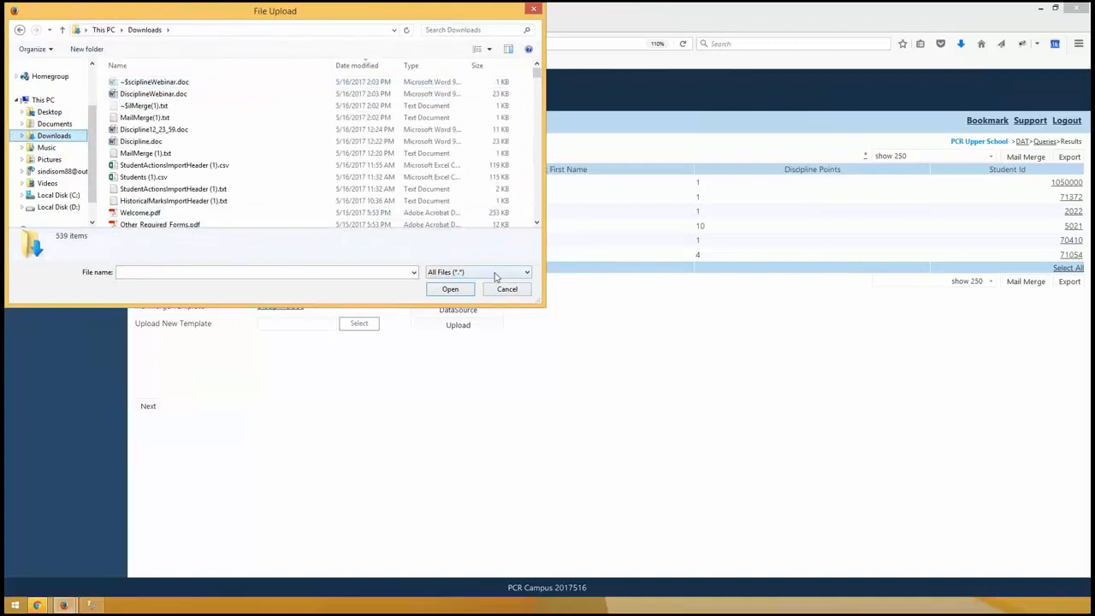
pyautogui.click(151, 94)
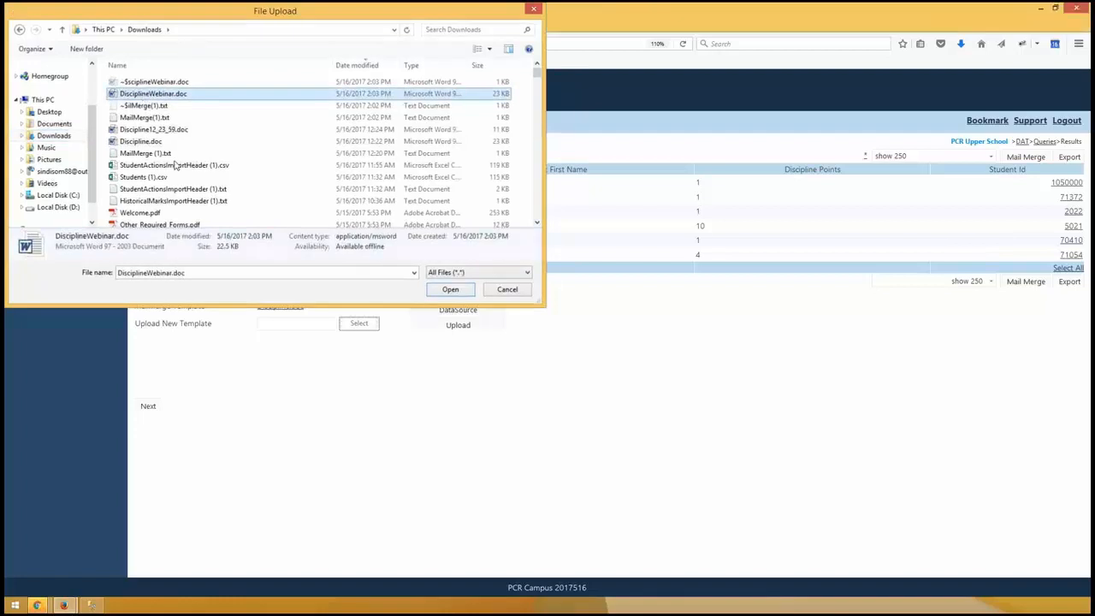
pyautogui.click(451, 289)
pyautogui.click(456, 325)
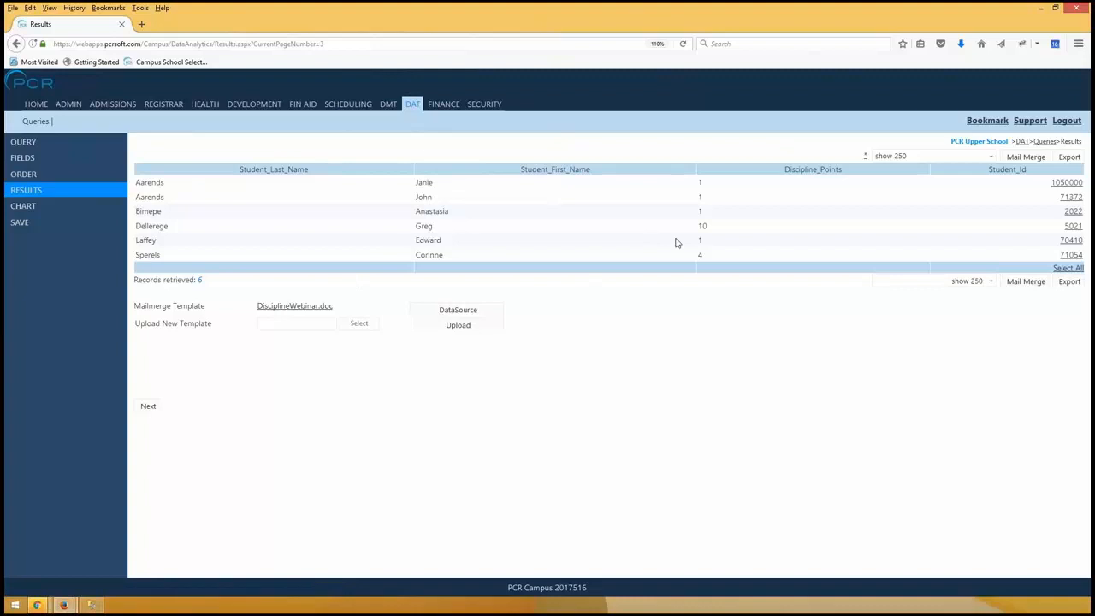
# - Run the mail merge for the query results, review the merged letters in Word, and return to the PCR results page
pyautogui.click(1026, 157)
pyautogui.click(379, 407)
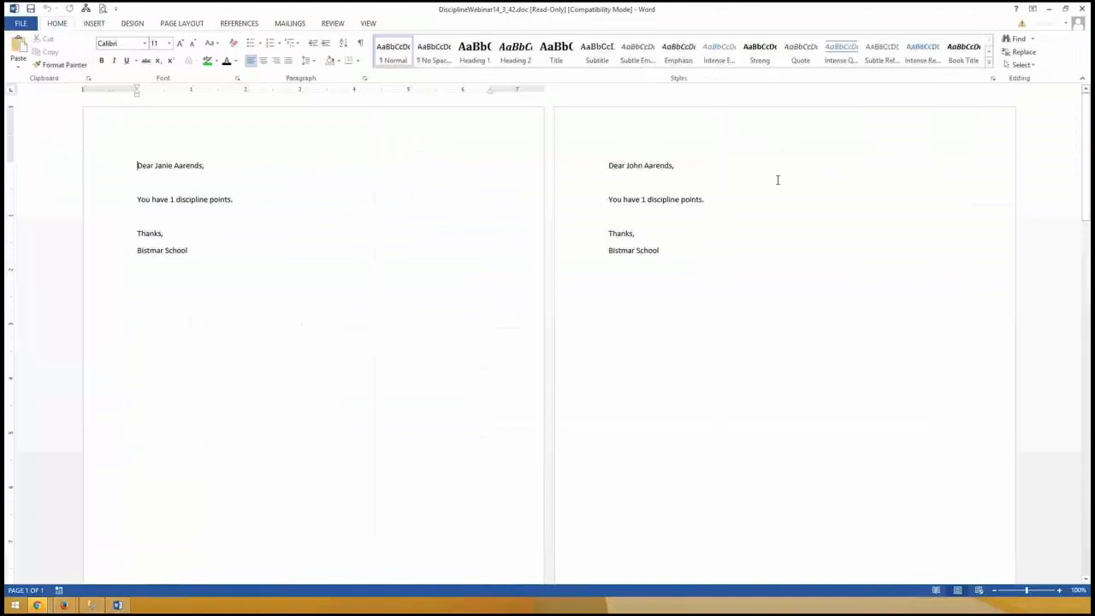
pyautogui.scroll(-15, 499, 340)
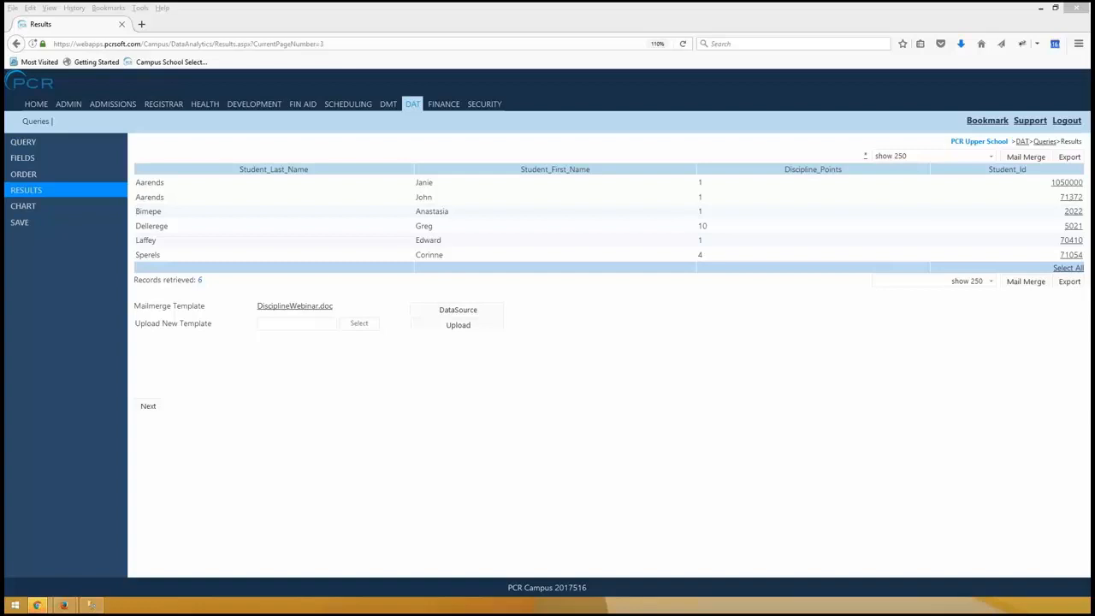
pyautogui.hotkey('alt', 'Tab')
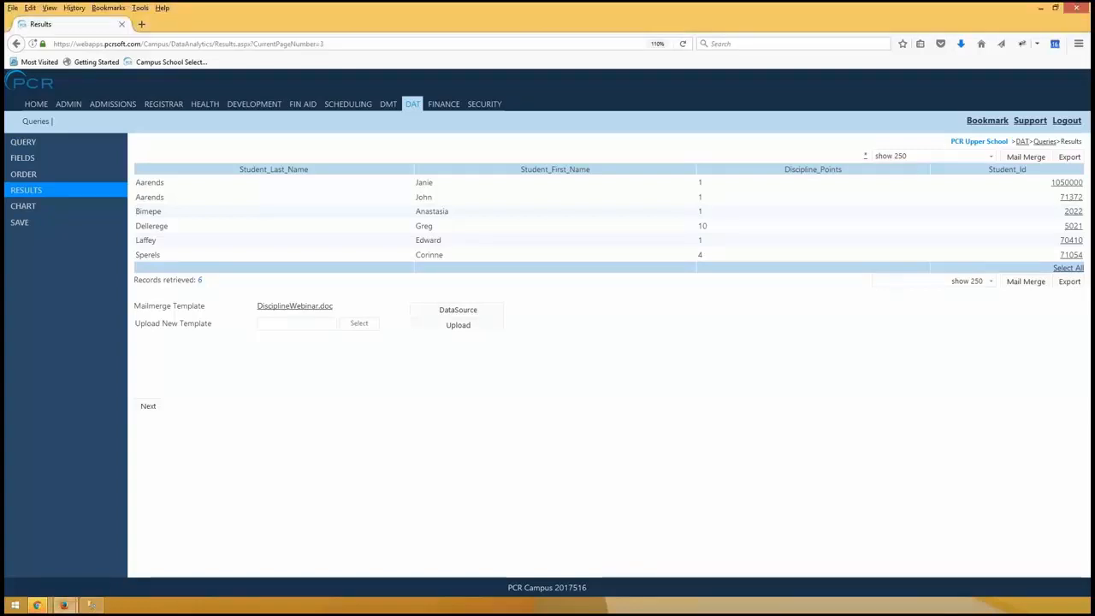